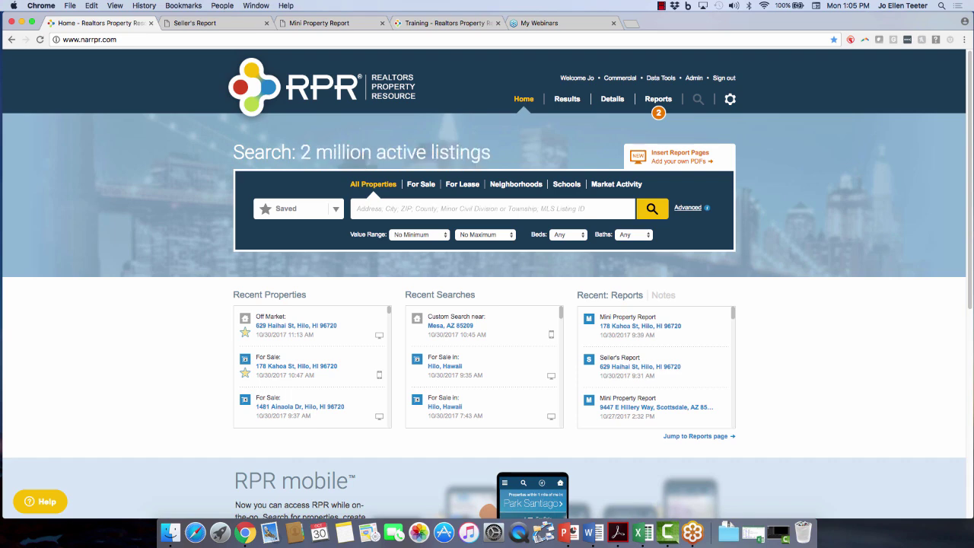
Dismiss the page context menu, then browse the saved properties, searches and areas list and close it.
right_click(22, 267)
key(Escape)
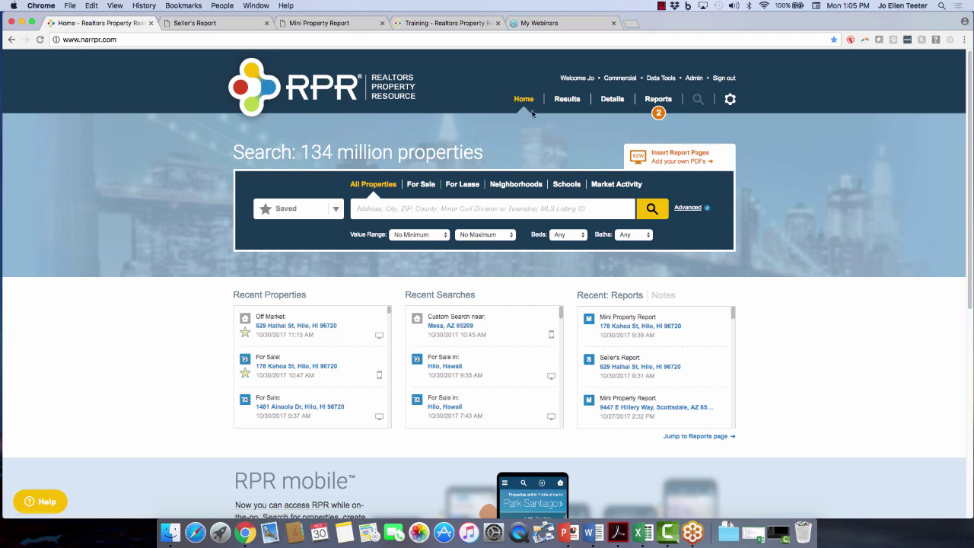
click(661, 110)
click(337, 210)
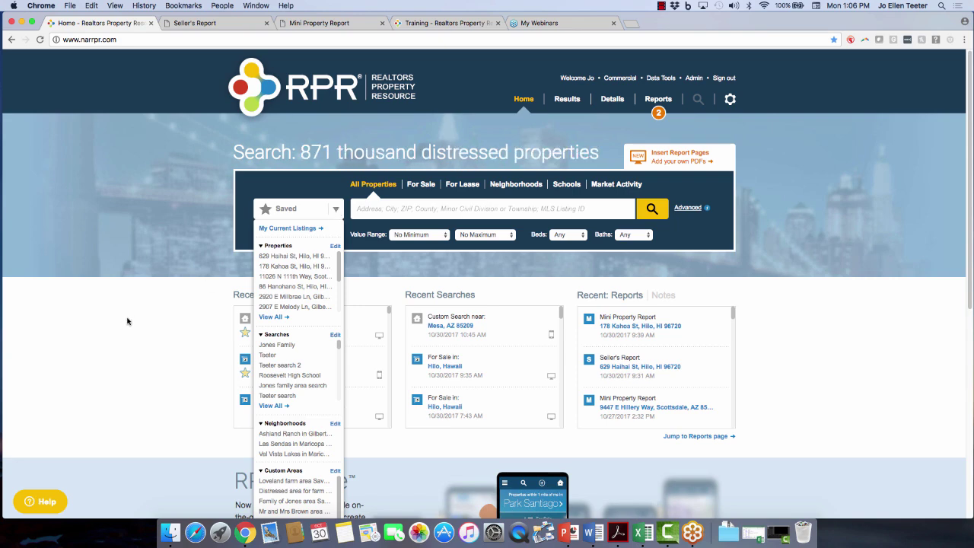
scroll(144, 324, down, 3)
scroll(143, 325, down, 3)
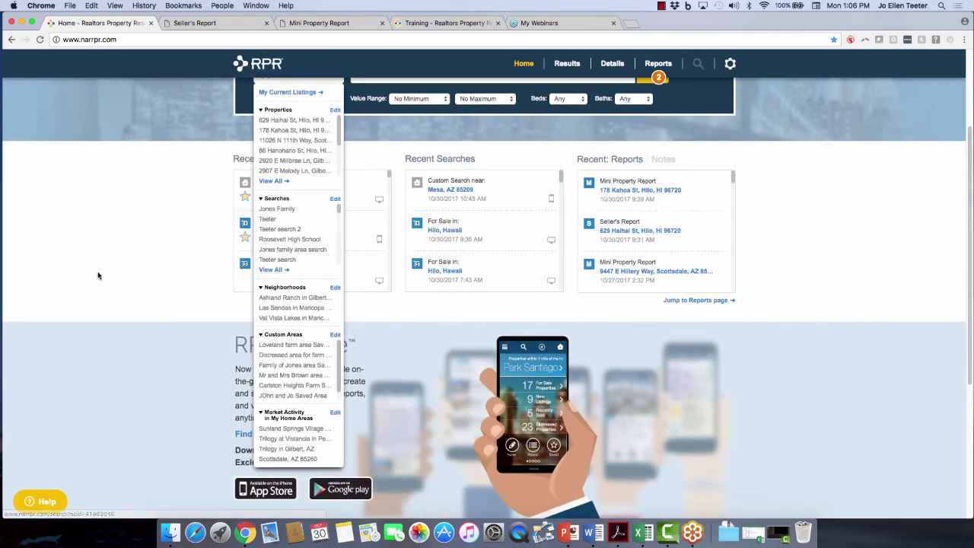
scroll(97, 277, up, 3)
click(338, 190)
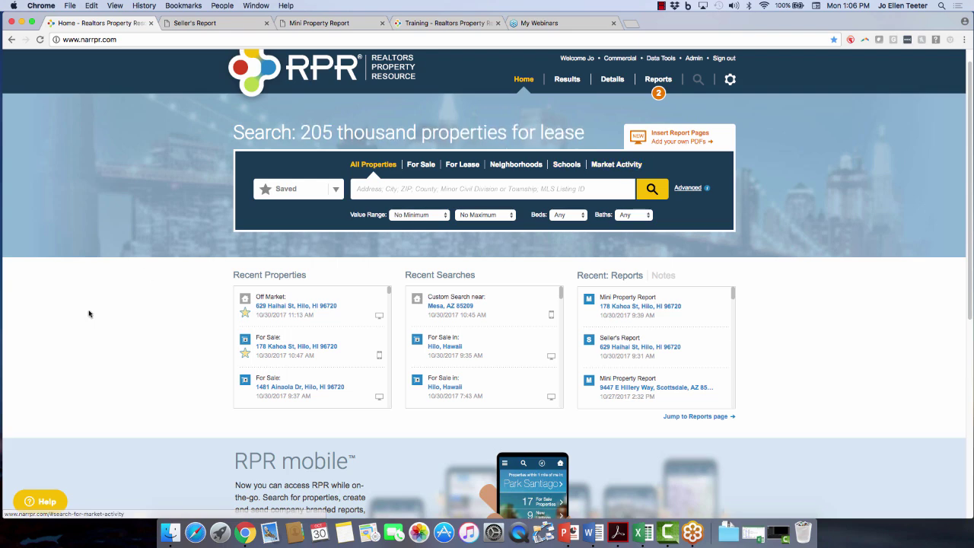
Search the help panel for articles on doing a CMA, then open and close the contact support form.
scroll(98, 322, down, 1)
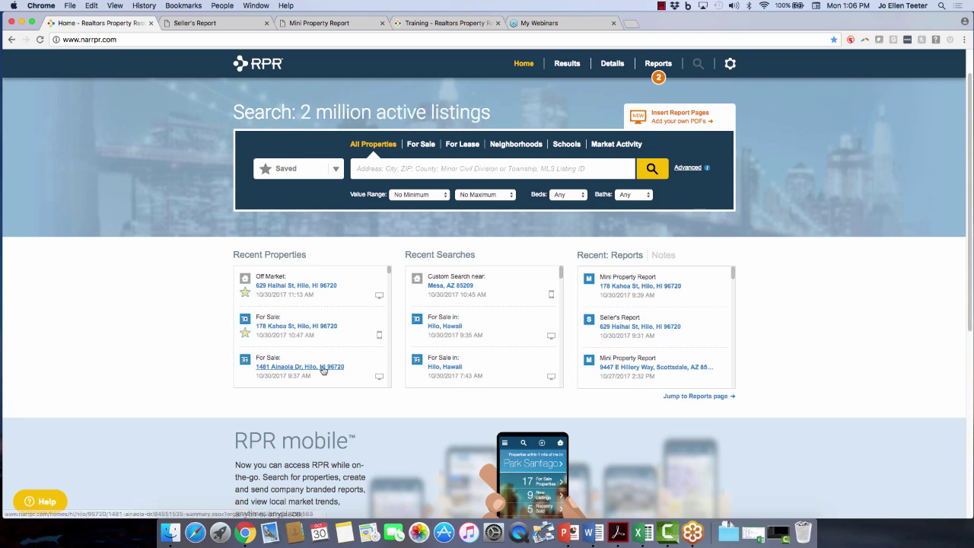
scroll(94, 384, down, 5)
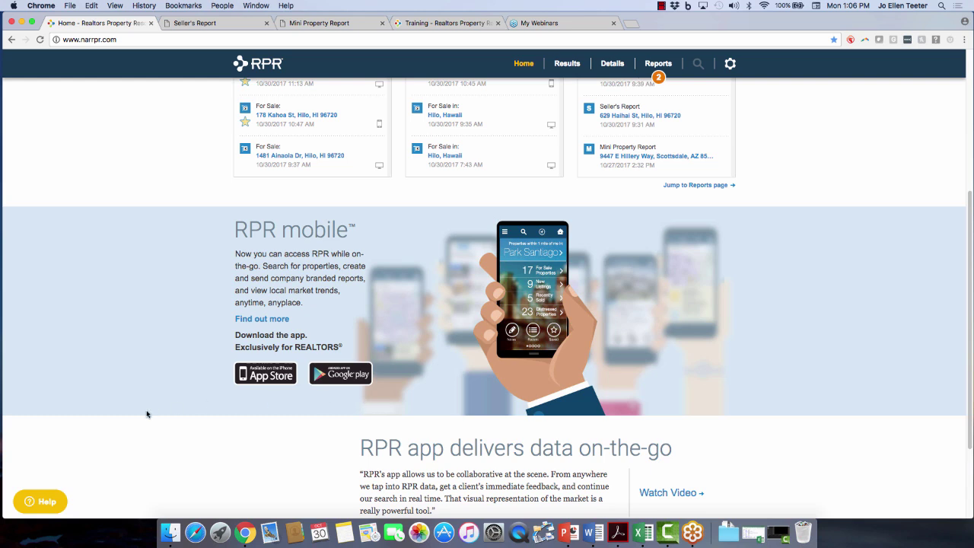
scroll(147, 414, down, 3)
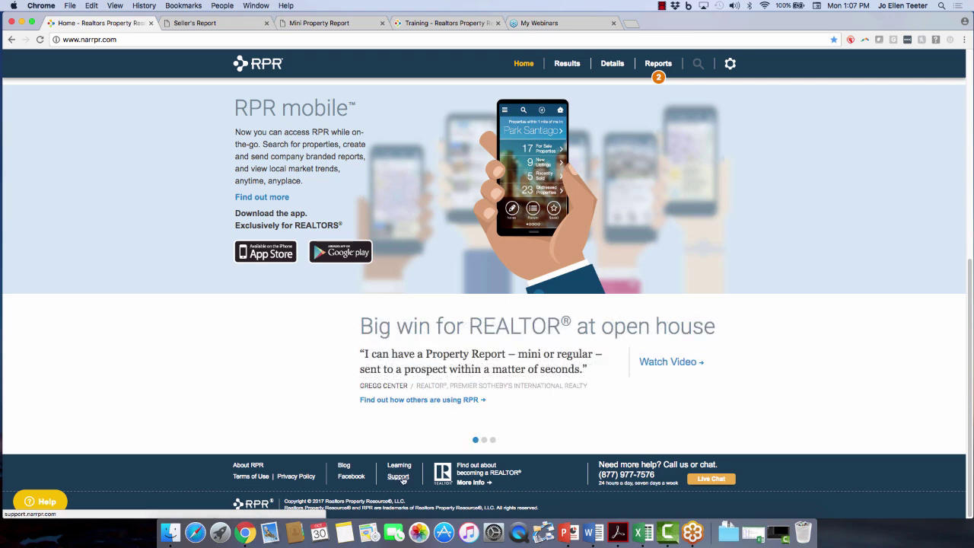
click(49, 505)
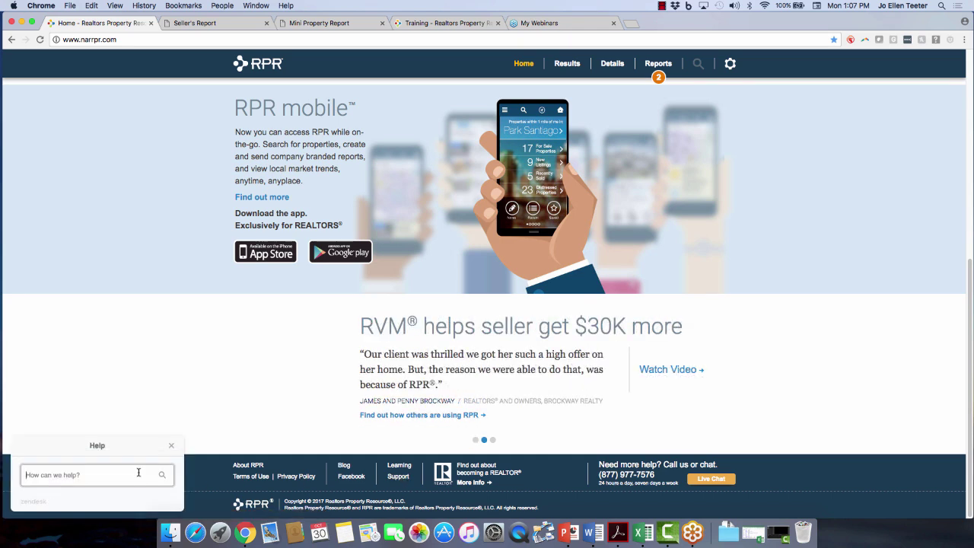
text(do a cma)
click(161, 475)
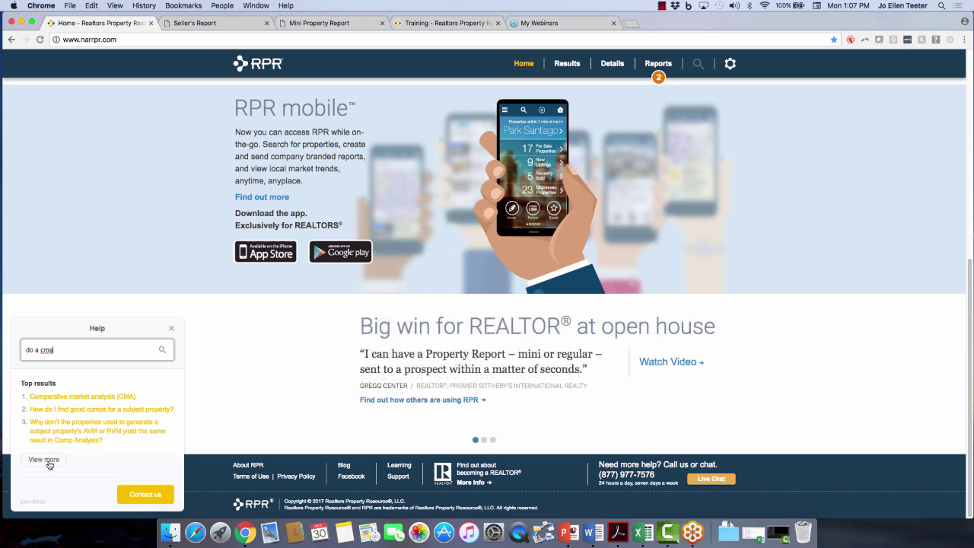
click(155, 498)
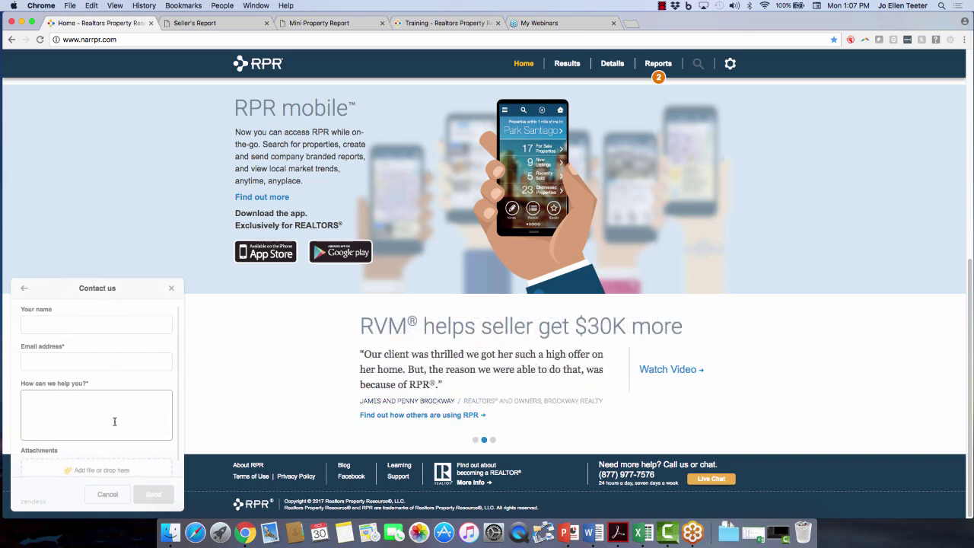
click(171, 289)
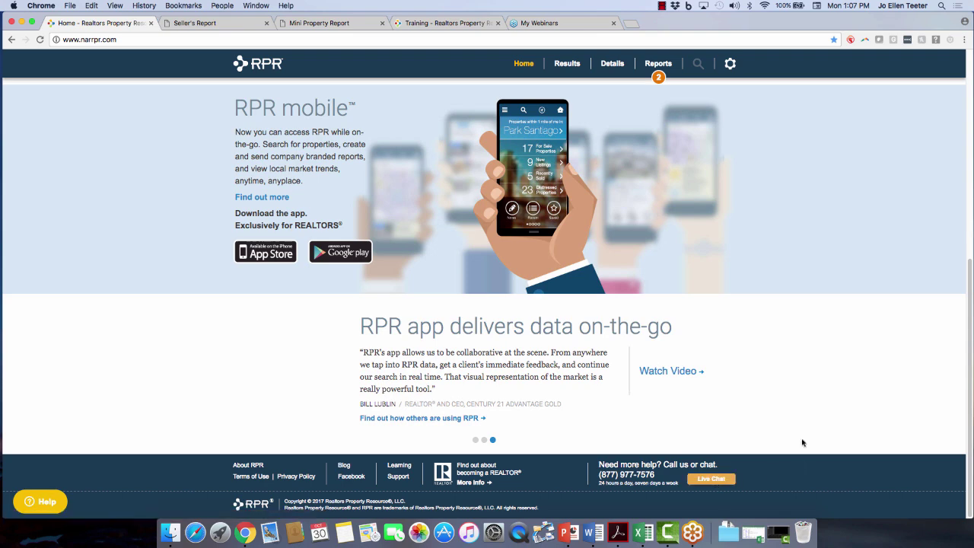
Open the gear menu's Settings and Profile page and scroll down to Home Areas.
scroll(861, 383, up, 5)
scroll(860, 383, up, 2)
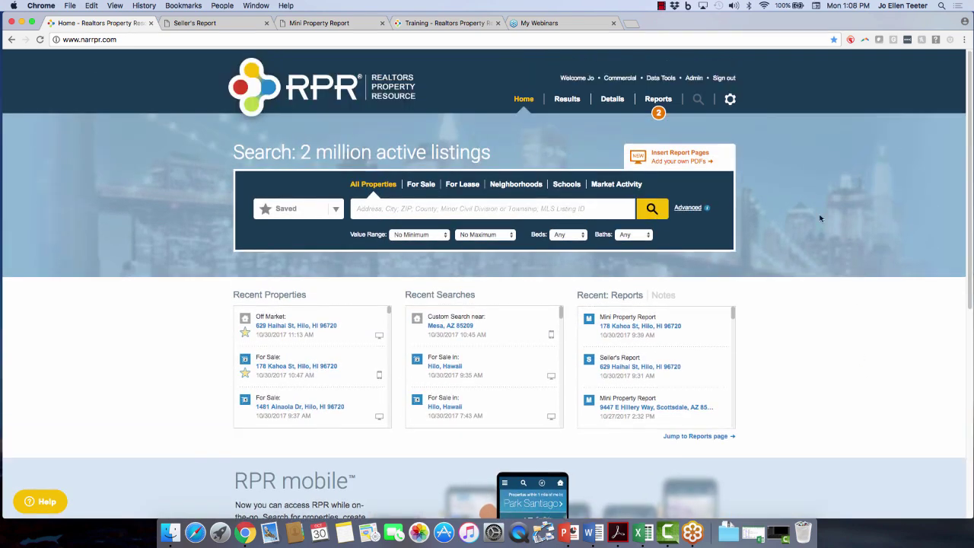
click(731, 103)
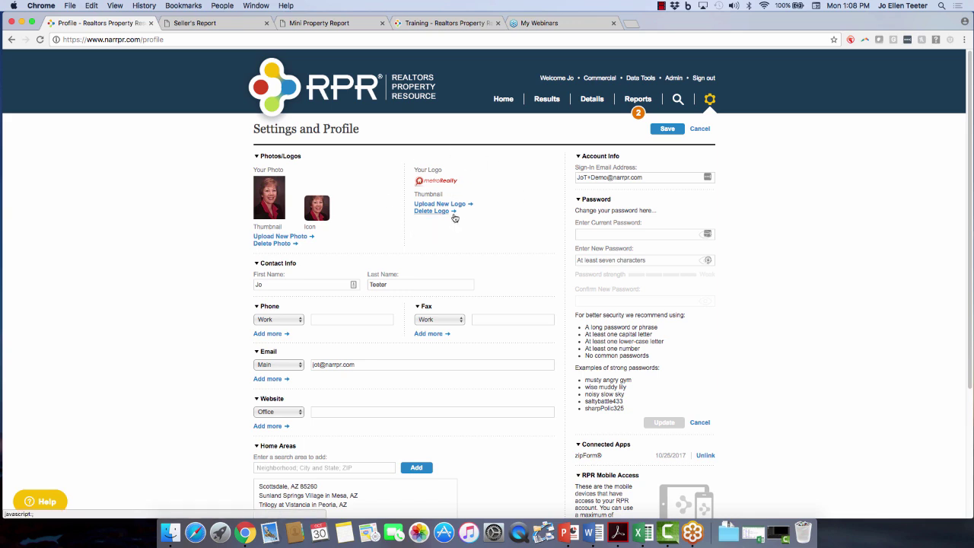
scroll(368, 312, down, 2)
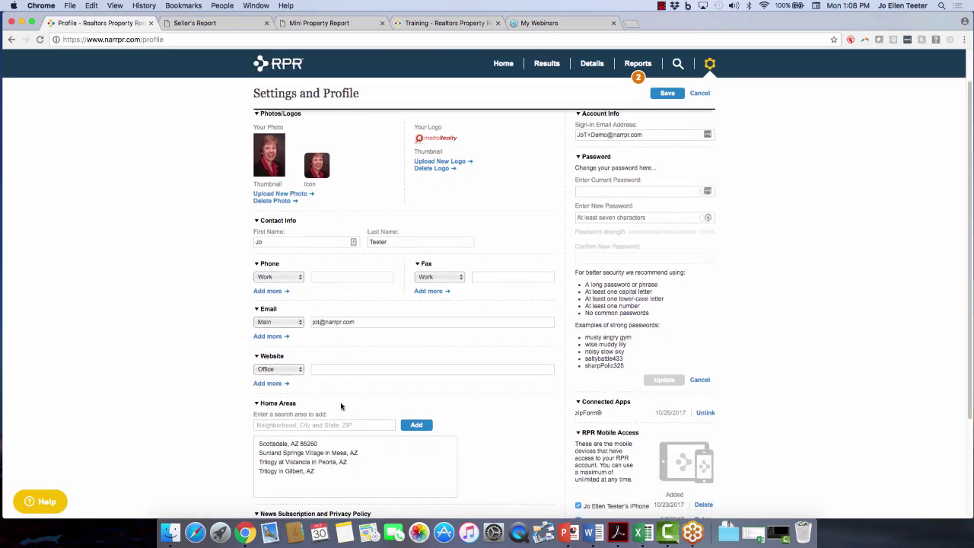
scroll(348, 389, down, 5)
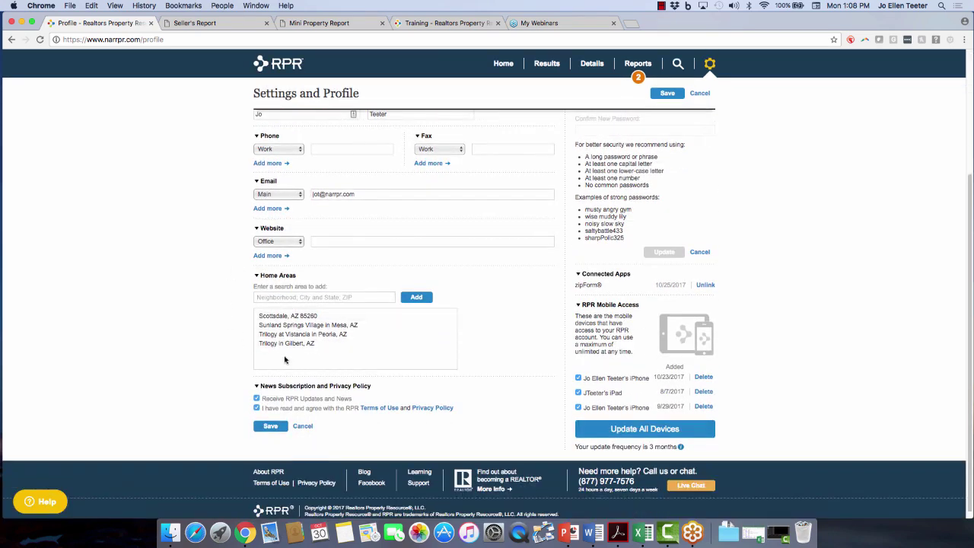
Add 'Hilo, Hawaii' from the suggestions as a home area, save the profile, and go to Homepage.
click(288, 296)
text(Hilo,)
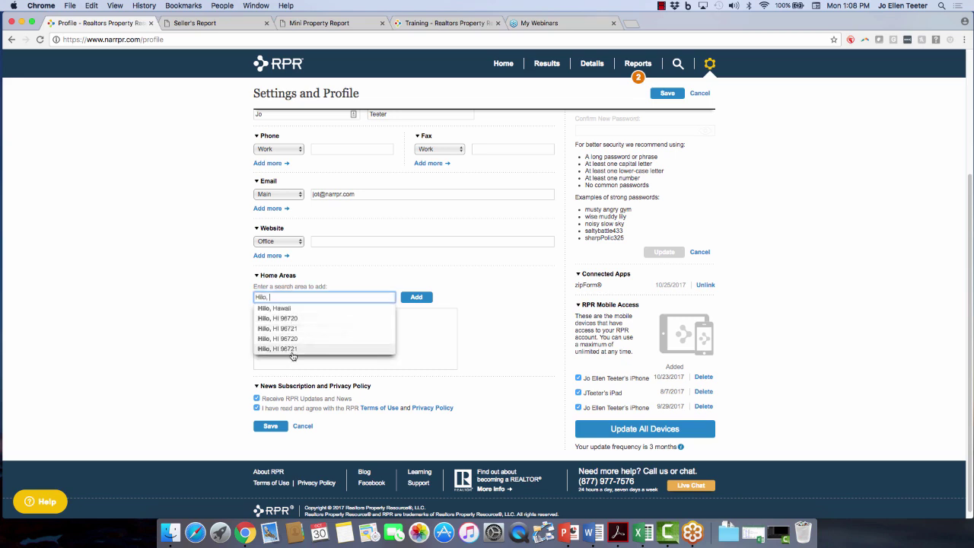
click(274, 309)
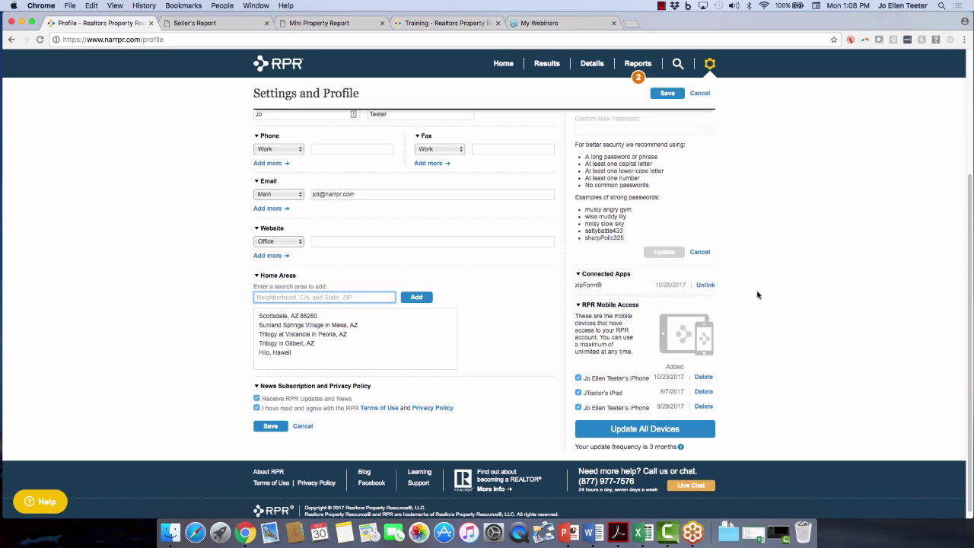
scroll(791, 281, up, 5)
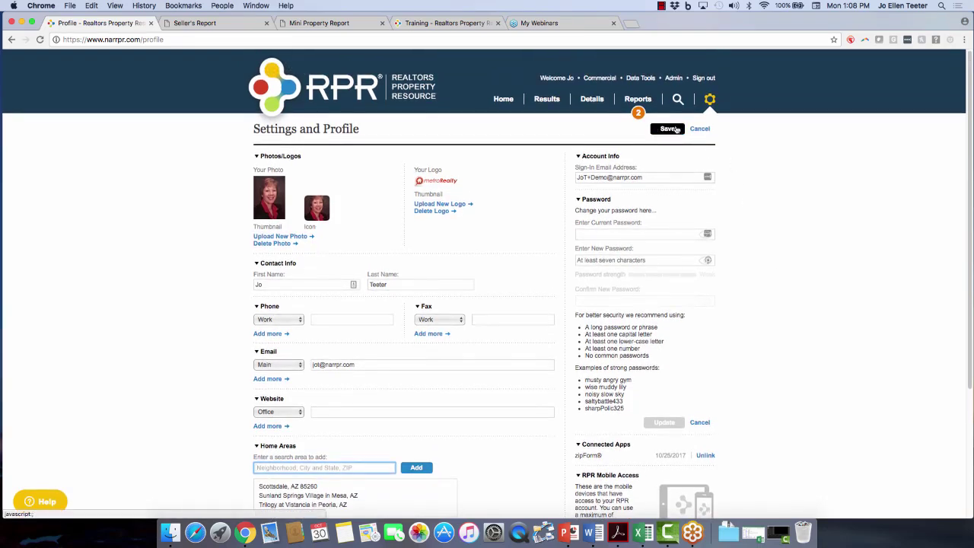
click(667, 130)
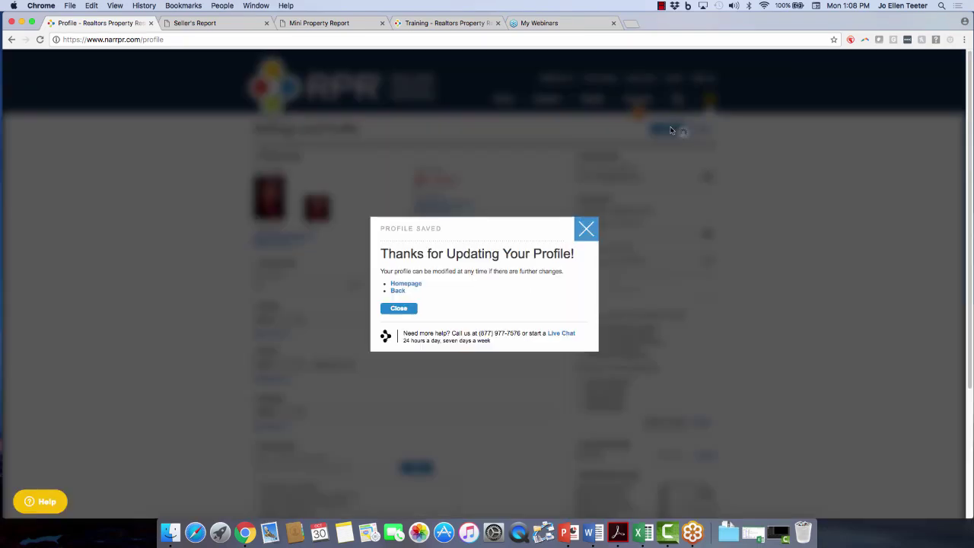
click(418, 284)
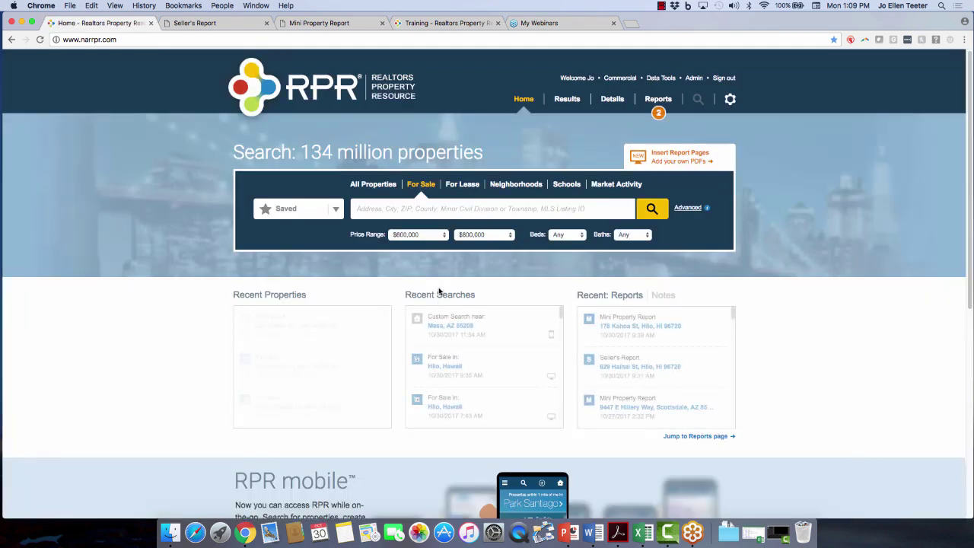
Open Hilo, Hawaii under Market Activity in My Home Areas from the Saved list.
click(336, 210)
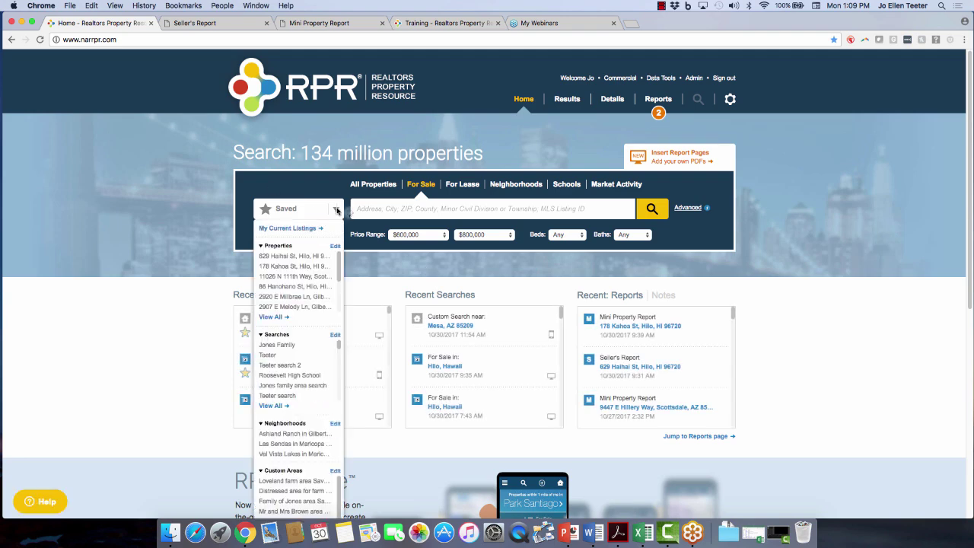
scroll(175, 302, down, 4)
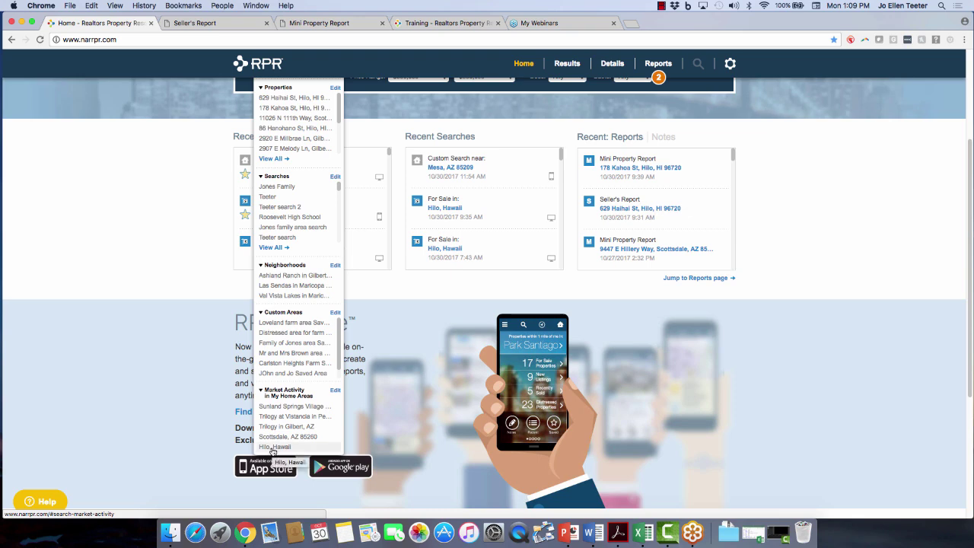
click(274, 447)
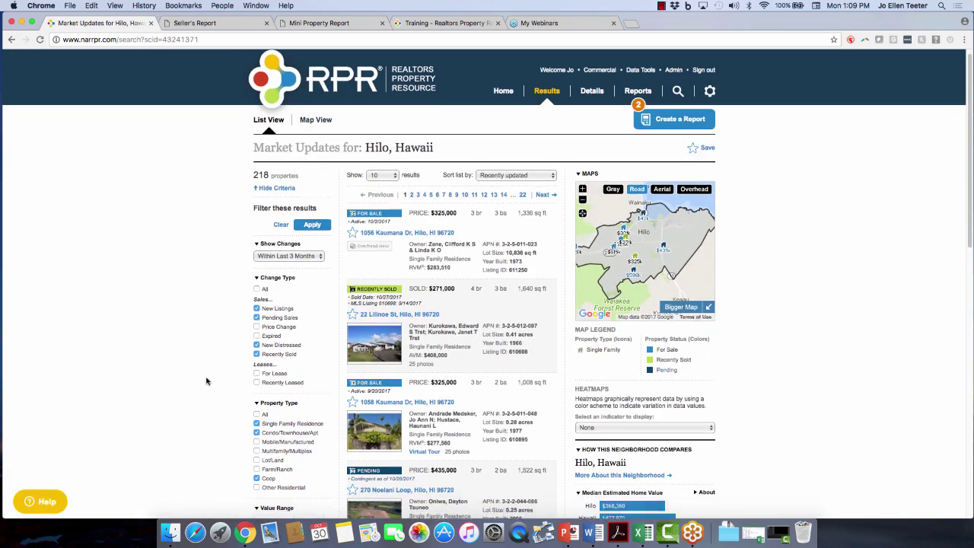
Apply the current filter criteria to rerun the Hilo, Hawaii market update results.
scroll(206, 380, down, 3)
scroll(202, 376, down, 2)
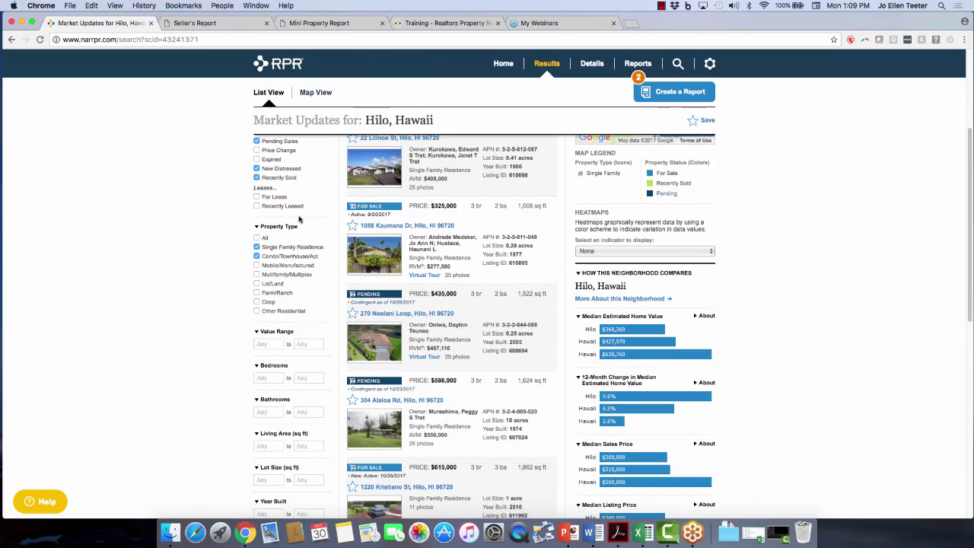
scroll(144, 373, down, 6)
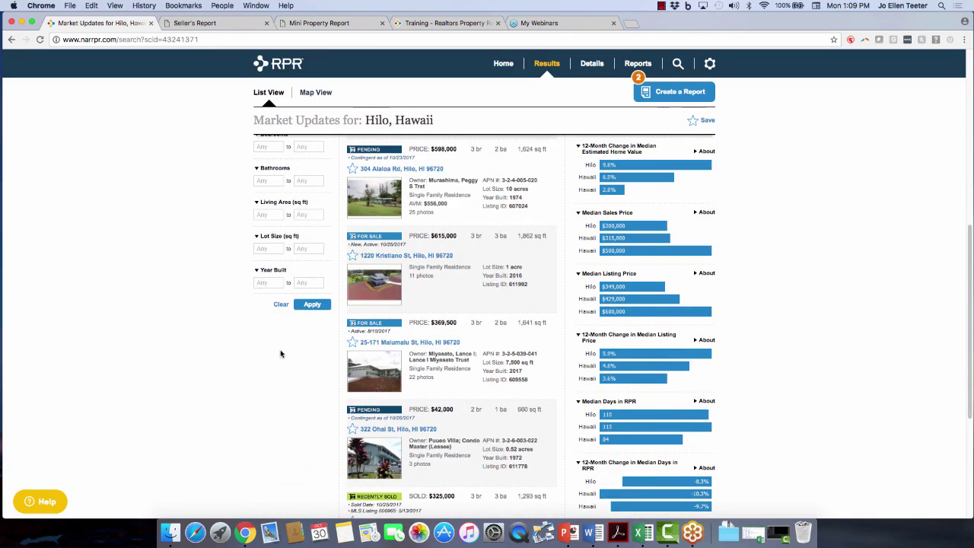
click(312, 306)
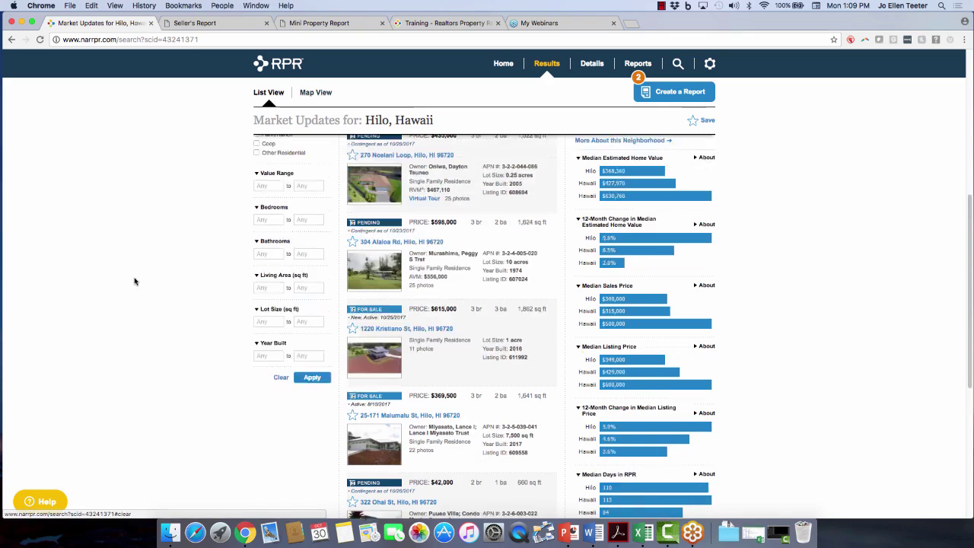
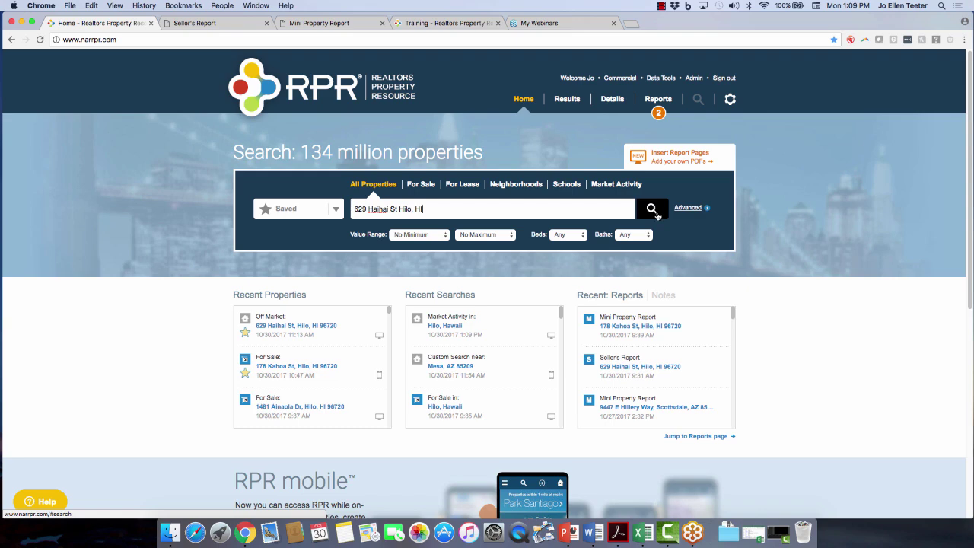
click(657, 215)
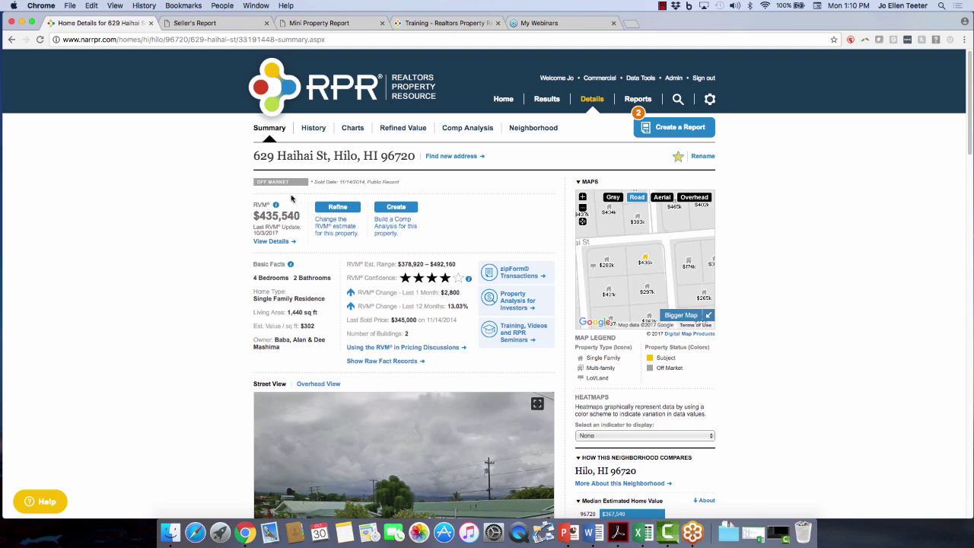
mouse_move(276, 206)
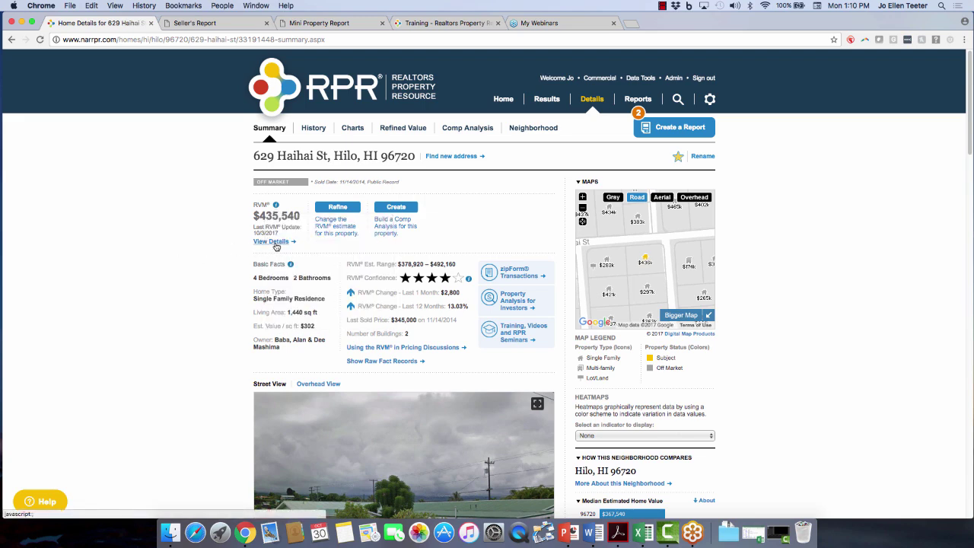
click(276, 244)
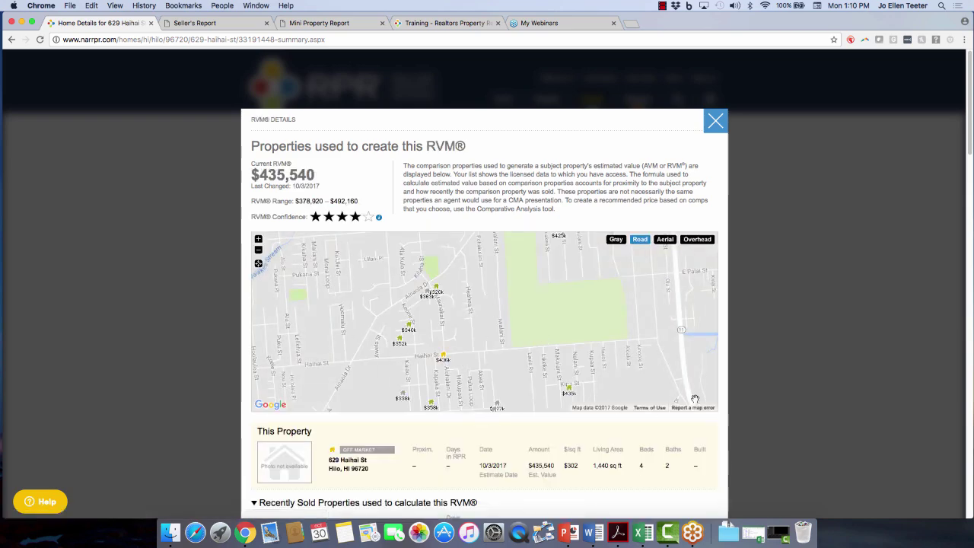
scroll(524, 335, down, 4)
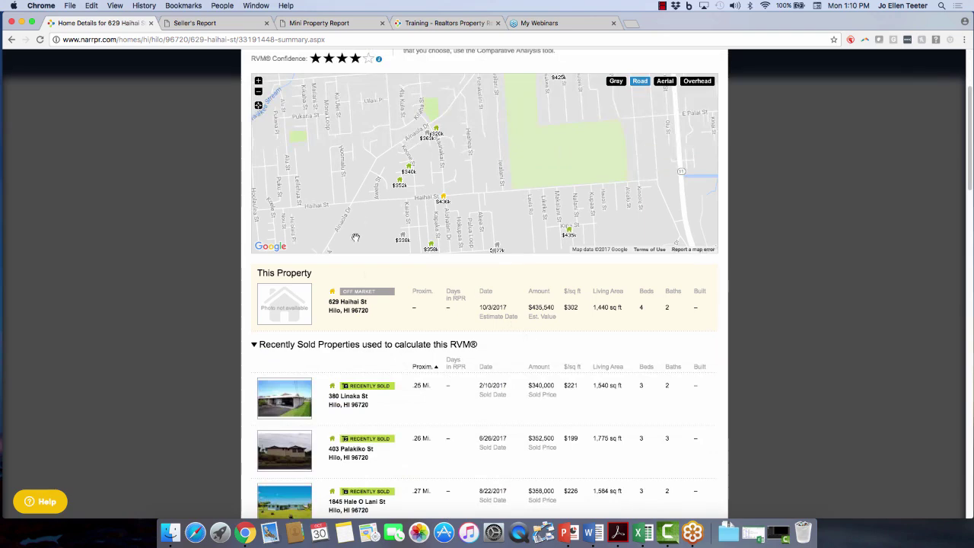
scroll(372, 287, down, 1)
scroll(372, 287, down, 1)
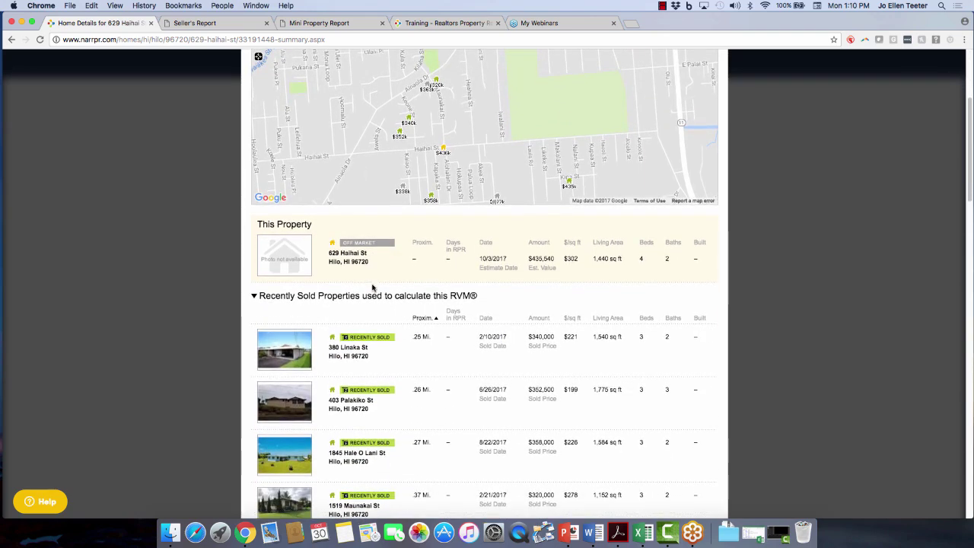
scroll(578, 274, down, 1)
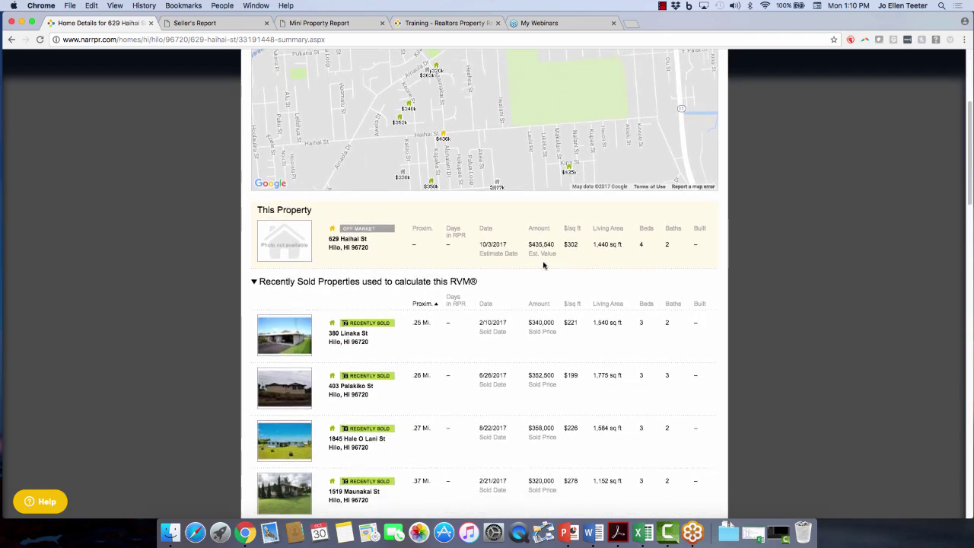
scroll(517, 265, down, 3)
scroll(441, 298, down, 4)
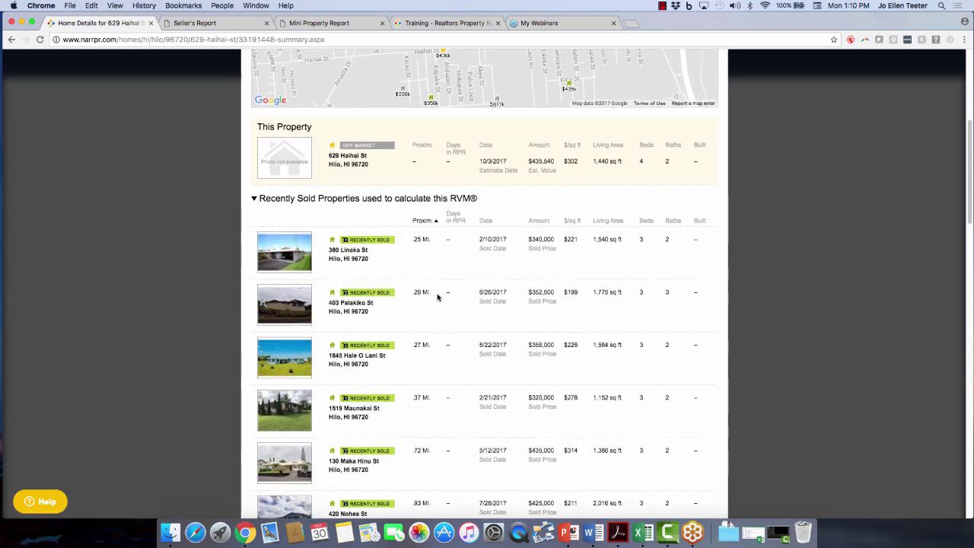
scroll(375, 350, down, 3)
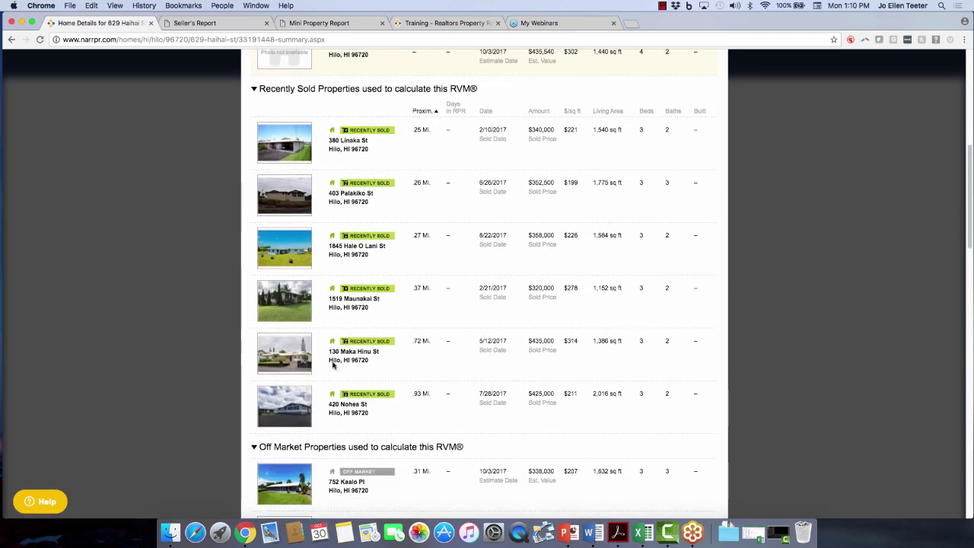
scroll(335, 365, down, 2)
scroll(333, 376, down, 5)
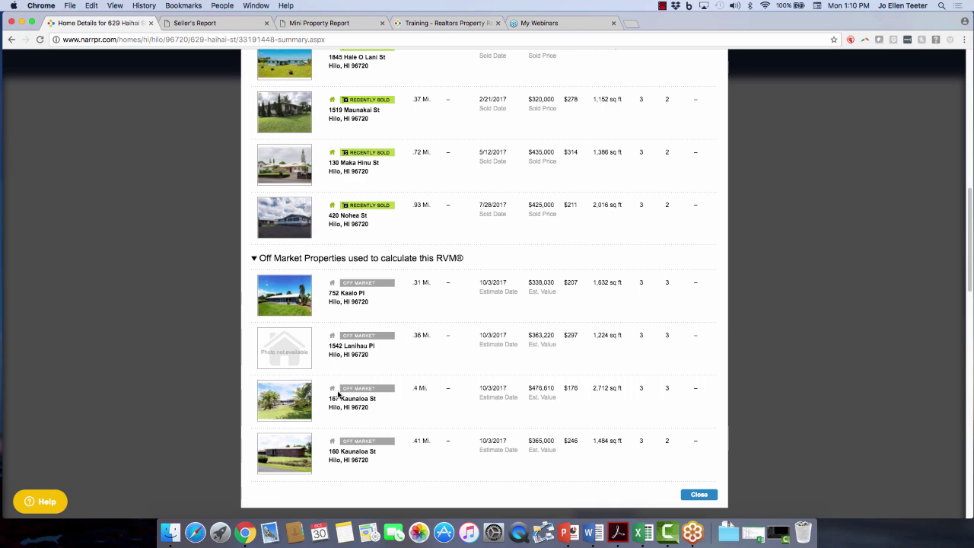
scroll(339, 390, down, 1)
scroll(371, 221, up, 9)
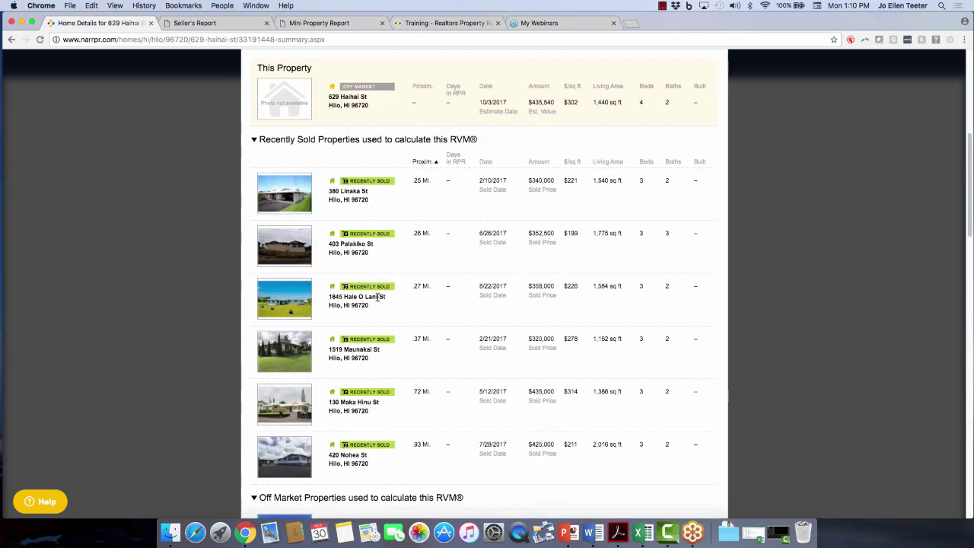
scroll(382, 307, up, 10)
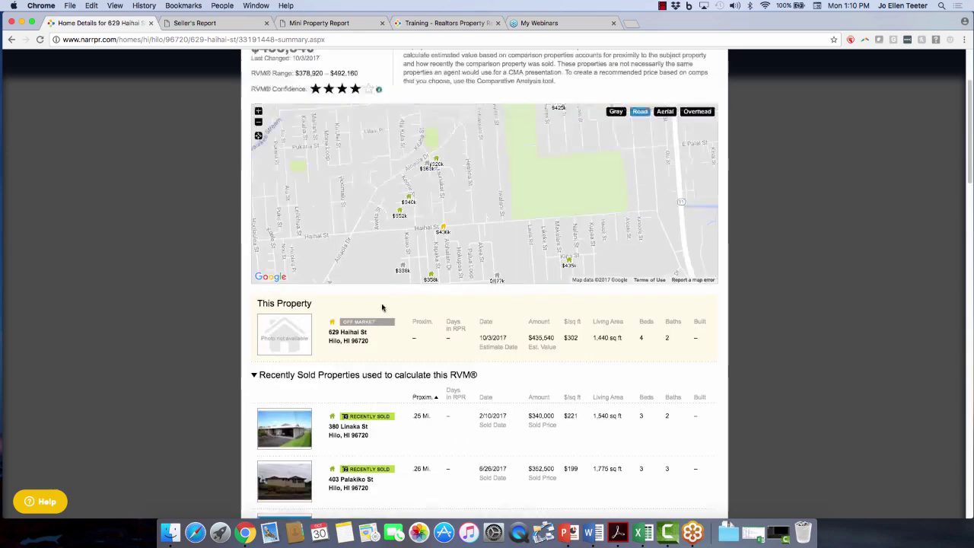
scroll(382, 306, up, 1)
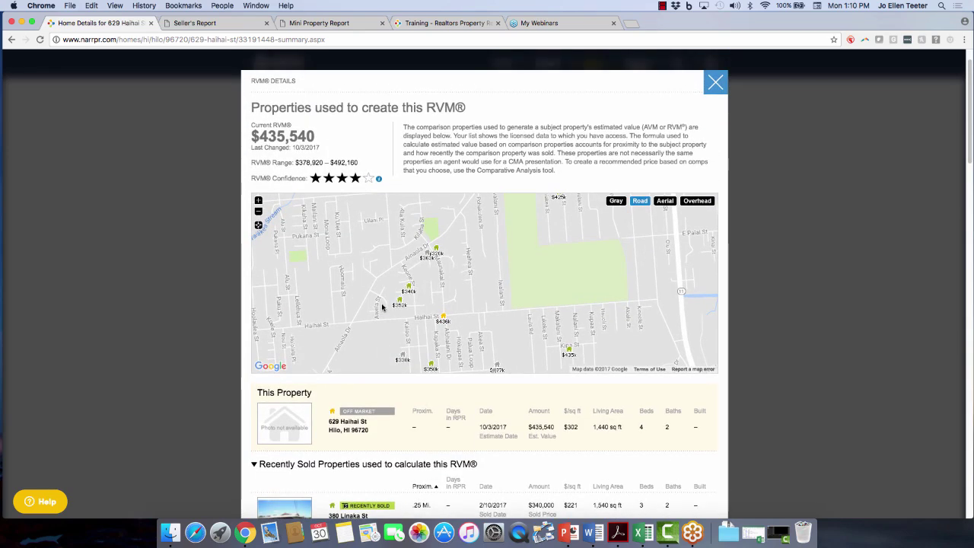
click(716, 84)
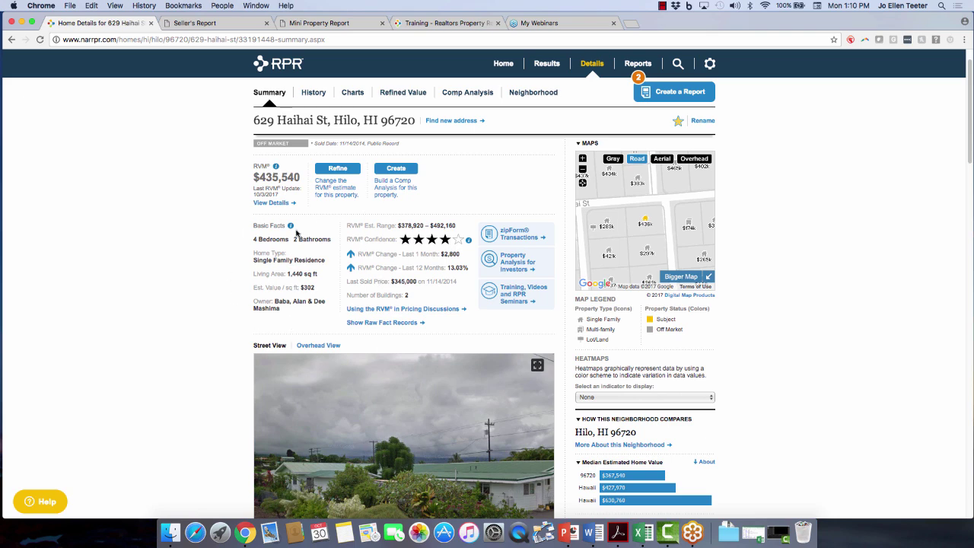
mouse_move(292, 228)
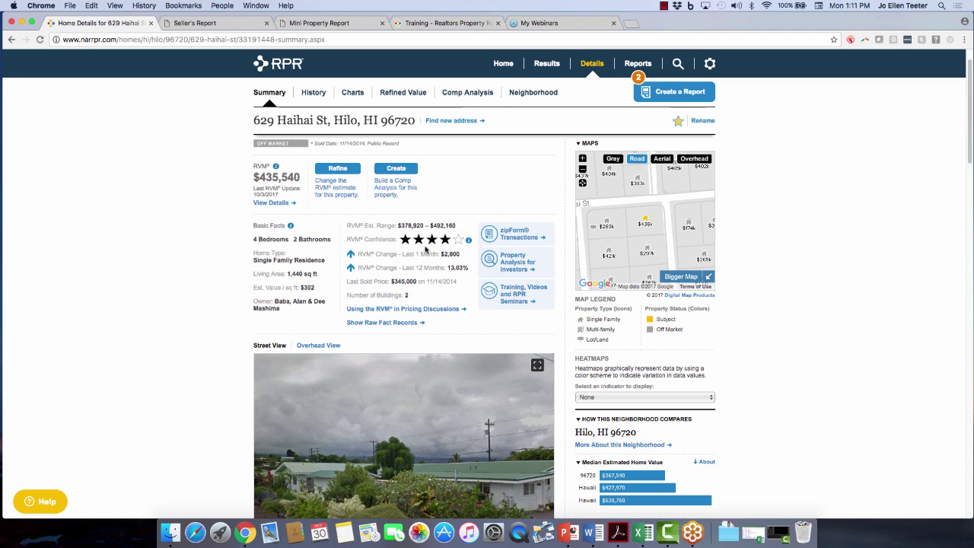
mouse_move(469, 242)
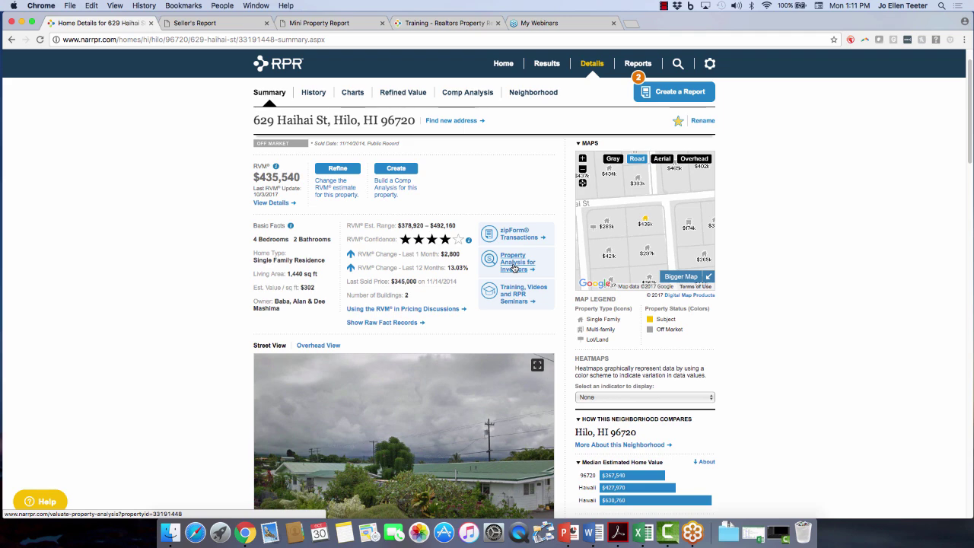
scroll(147, 374, down, 1)
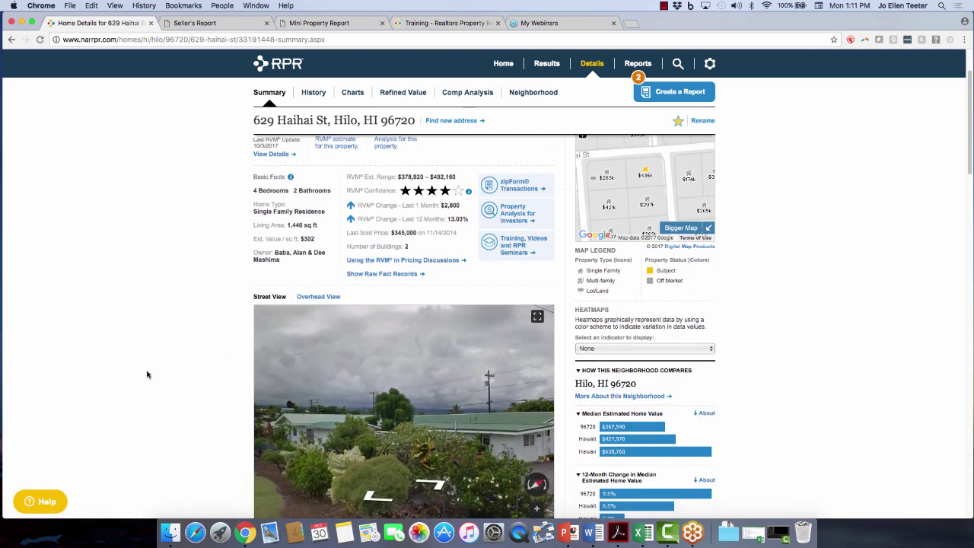
scroll(147, 374, down, 2)
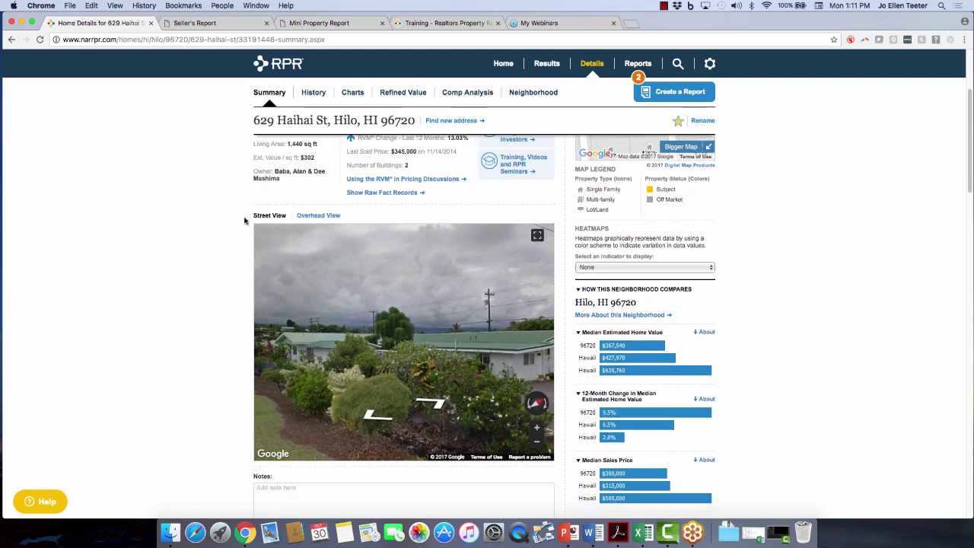
scroll(163, 324, down, 1)
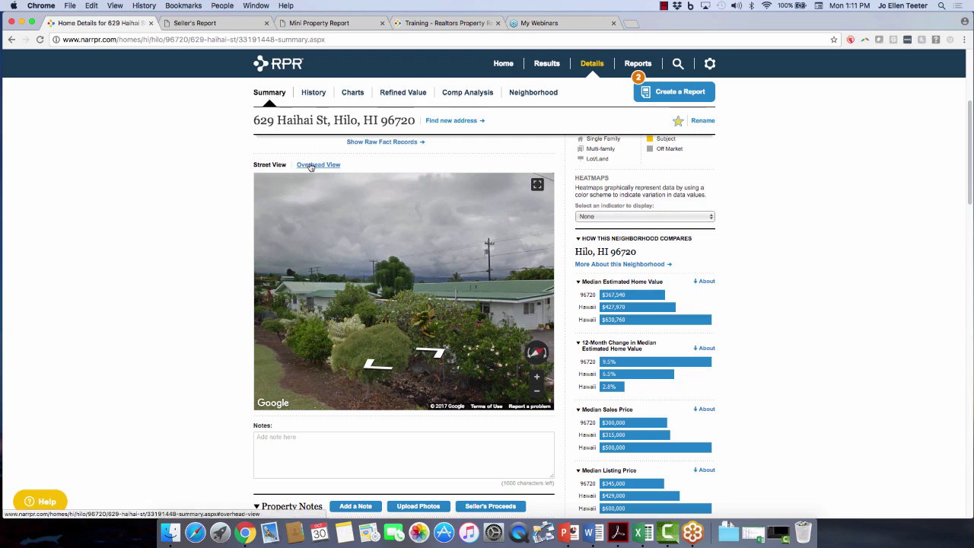
scroll(156, 298, down, 2)
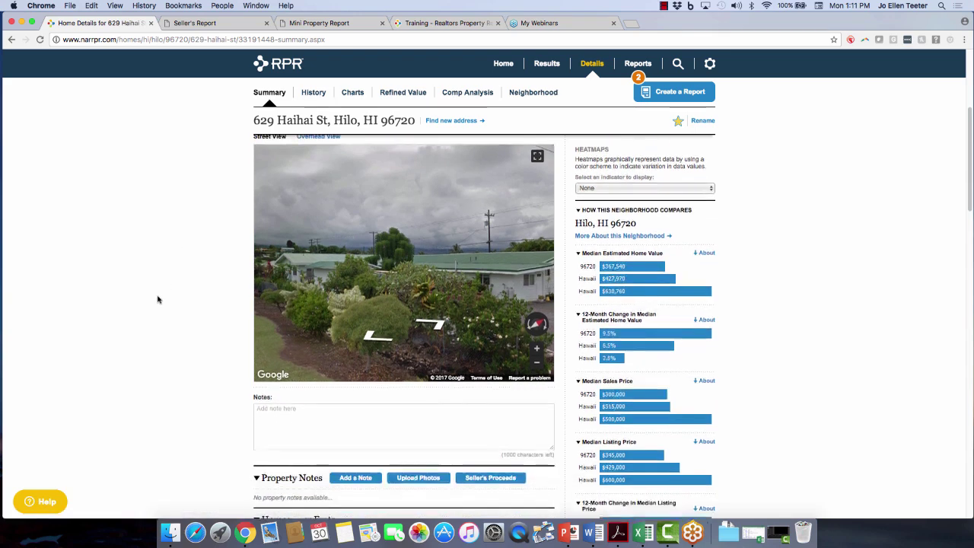
scroll(157, 299, up, 3)
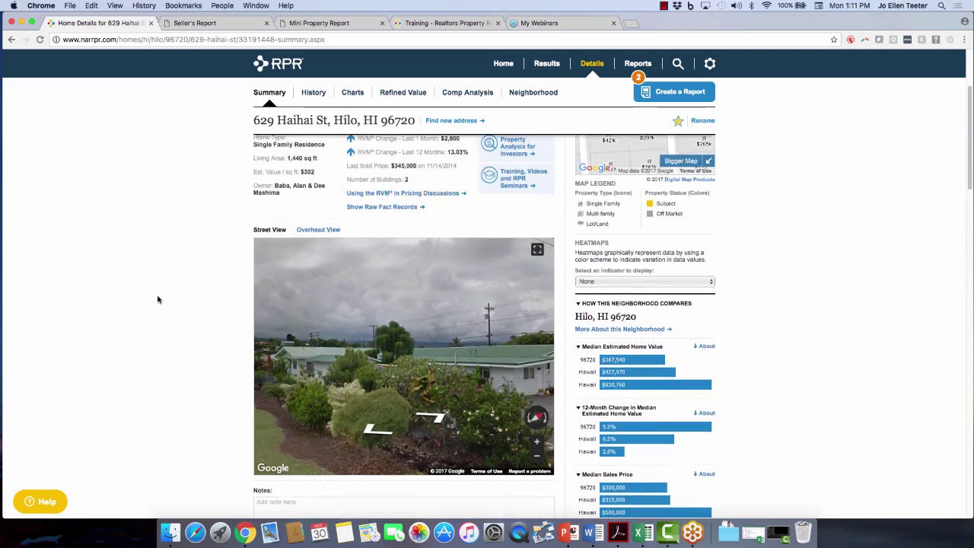
scroll(157, 299, up, 4)
scroll(158, 299, down, 8)
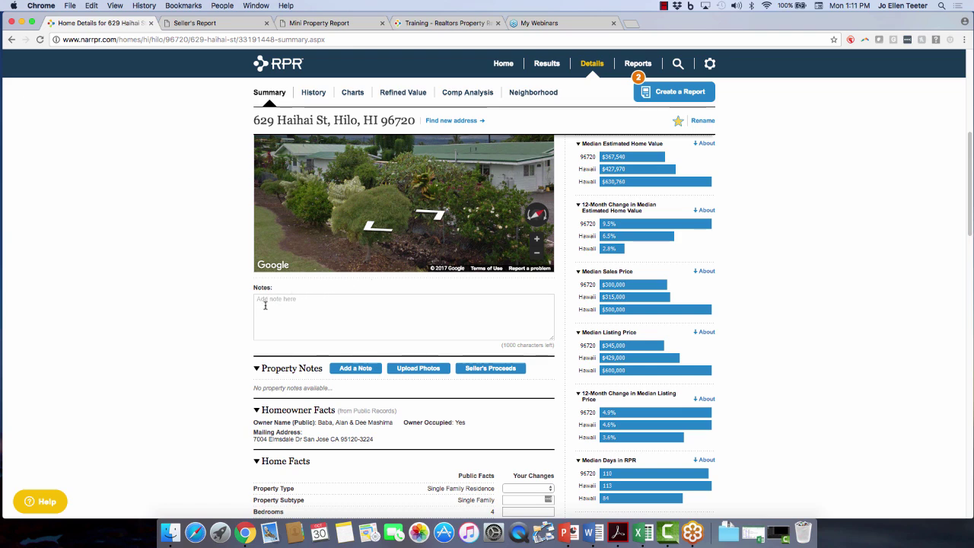
scroll(228, 320, up, 1)
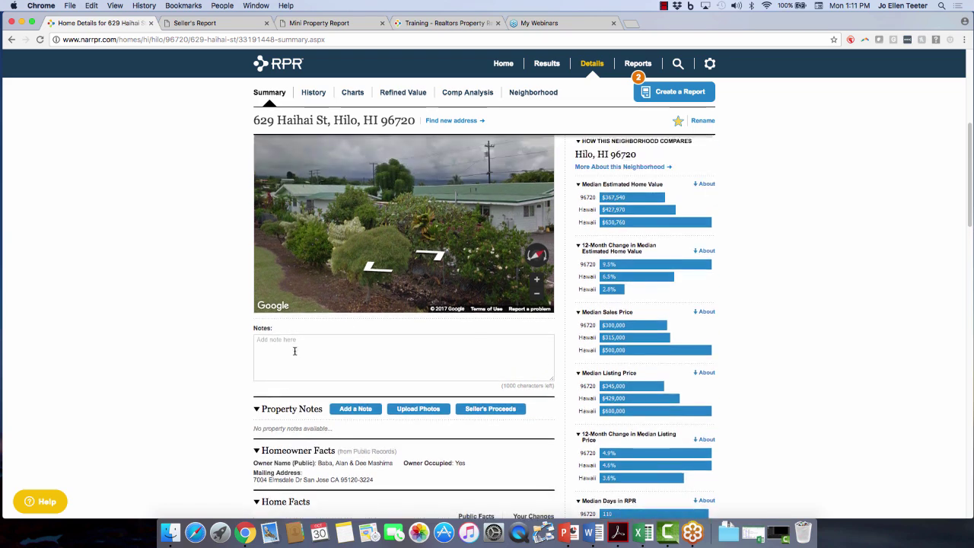
Add a note that a minor kitchen leak was fixed June 2017 with no damage, excluded from reports.
click(296, 348)
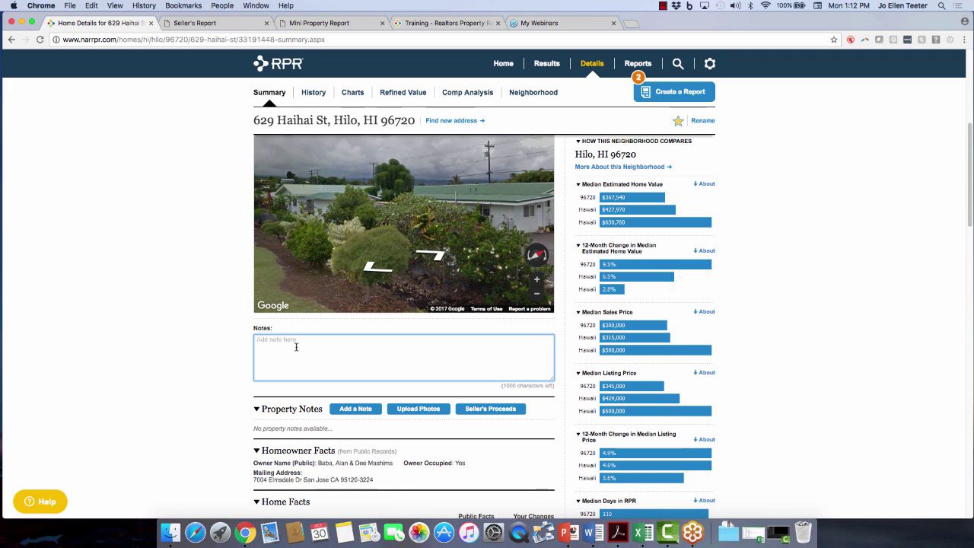
text(Homw)
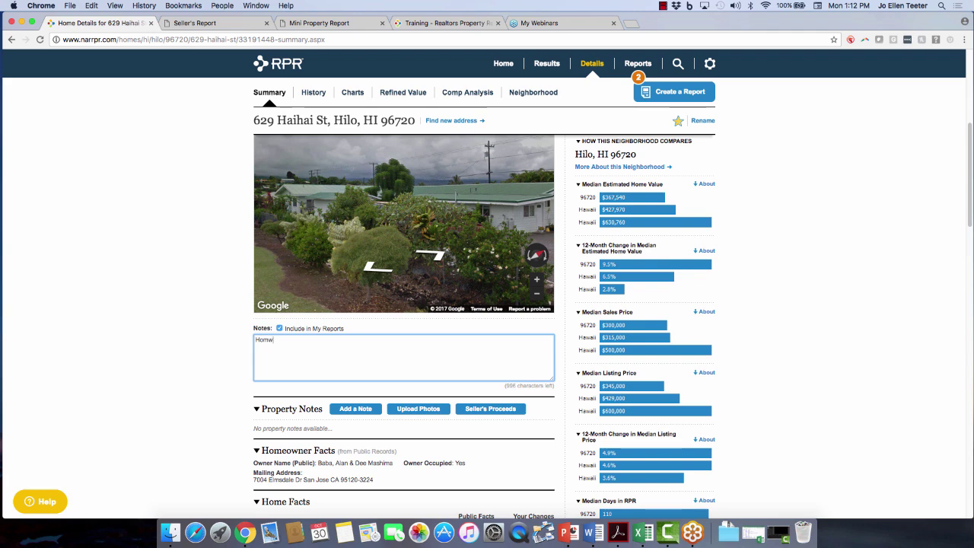
text(ow)
text(nwe)
text( stated)
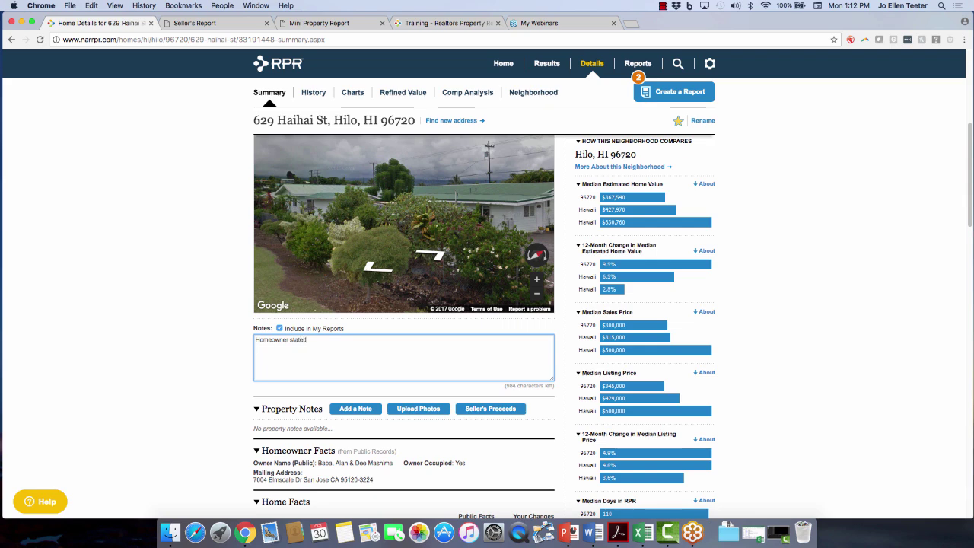
text( they had a minor leak in)
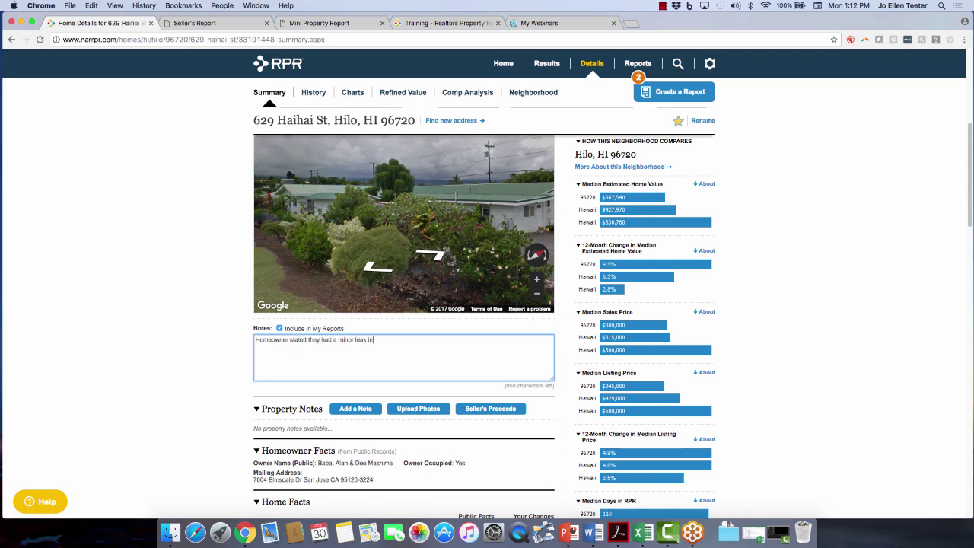
text( the kitche)
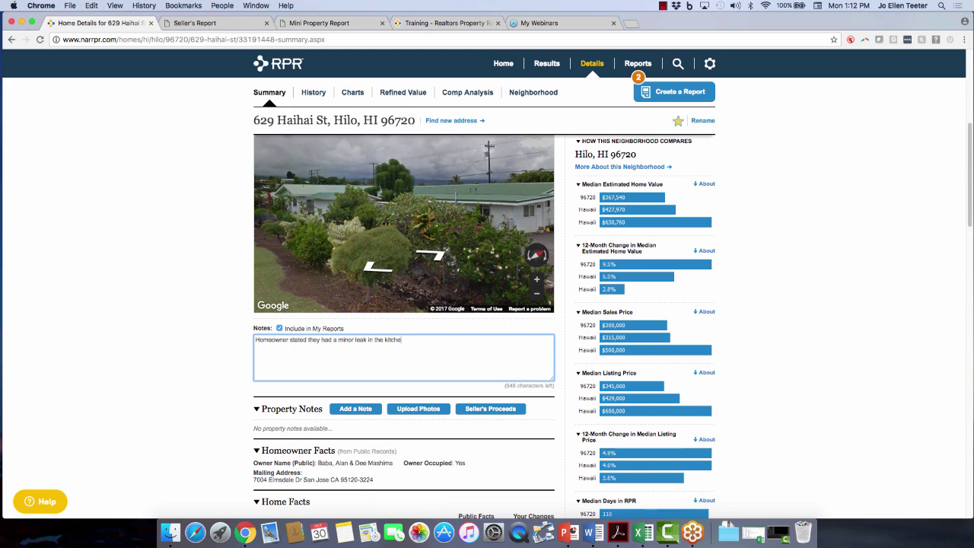
text(n, fixed June 2017)
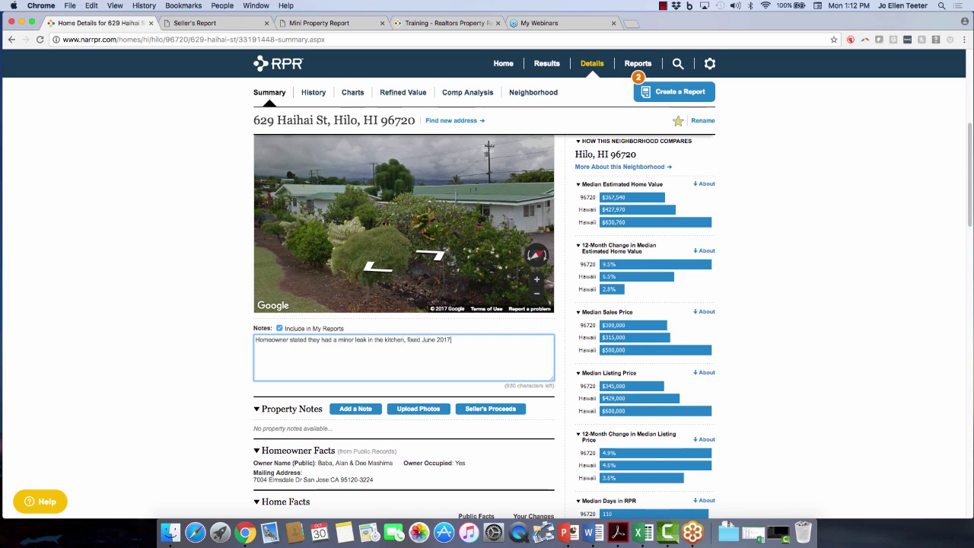
text(.  No damage.)
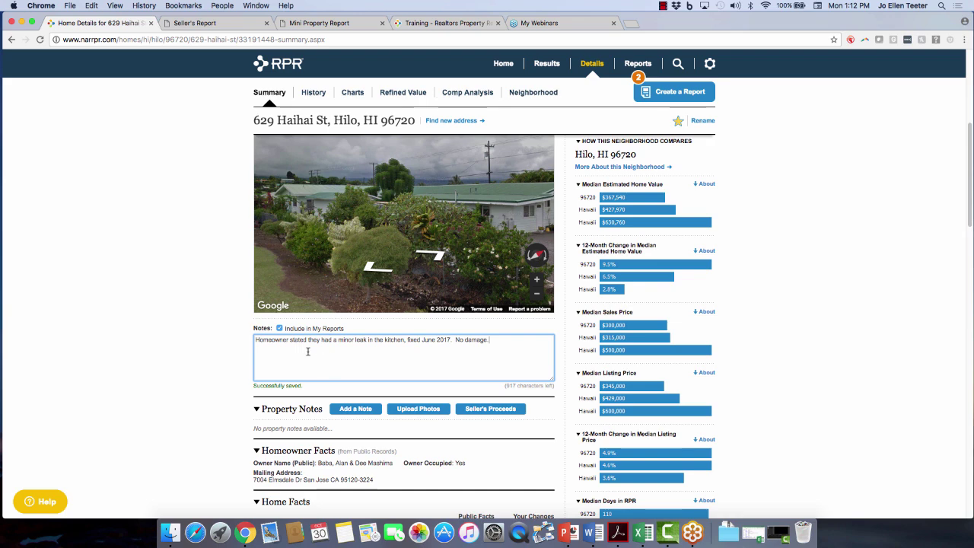
click(280, 329)
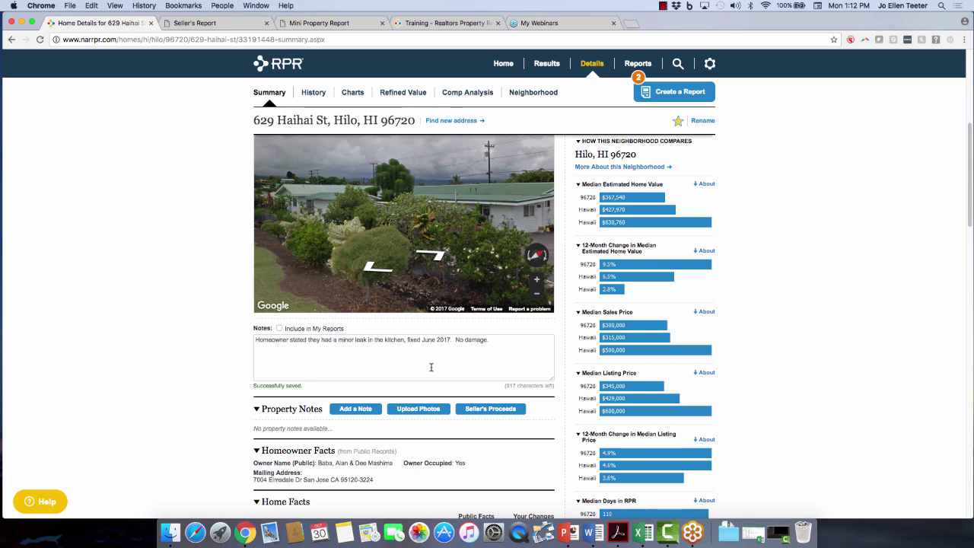
scroll(138, 379, down, 1)
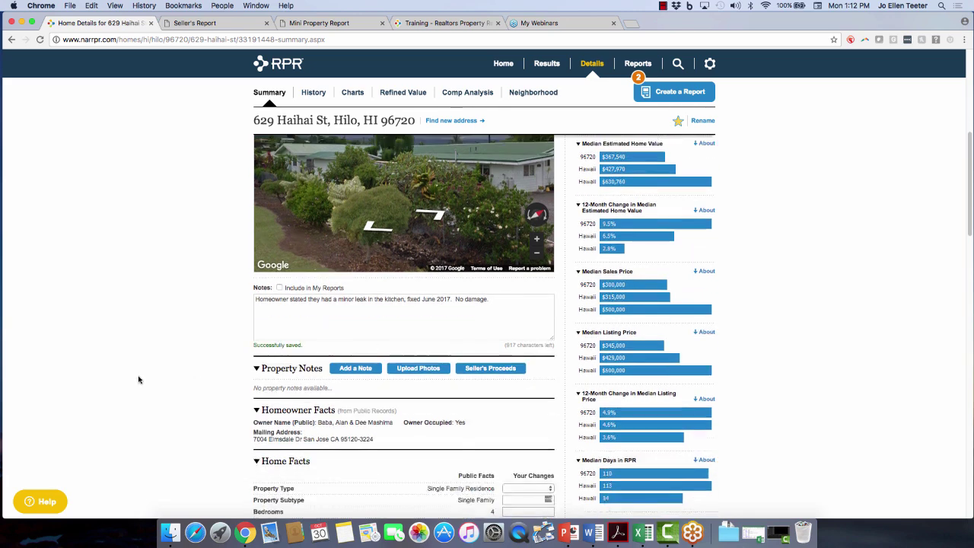
scroll(138, 379, down, 1)
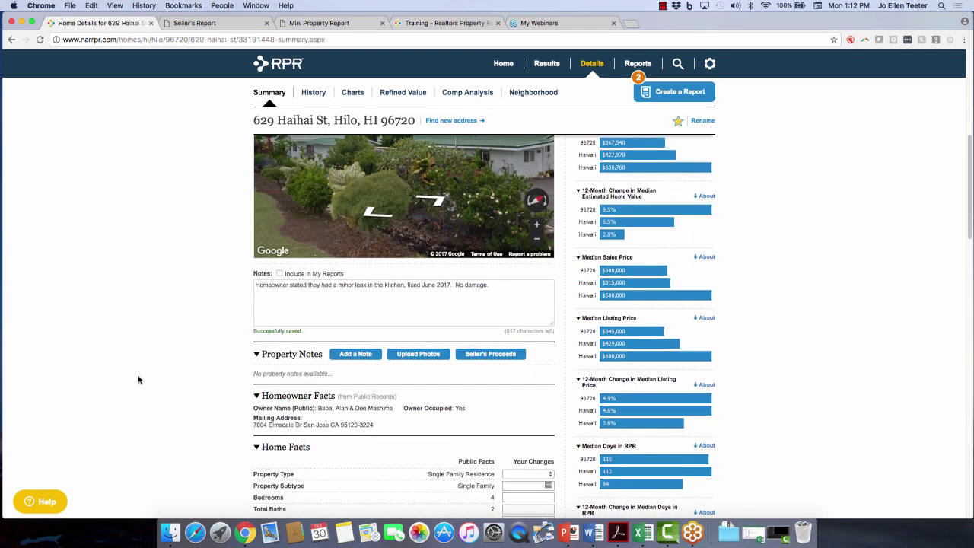
Upload the Prop.JPG house photo from the Desktop to the property notes.
click(416, 355)
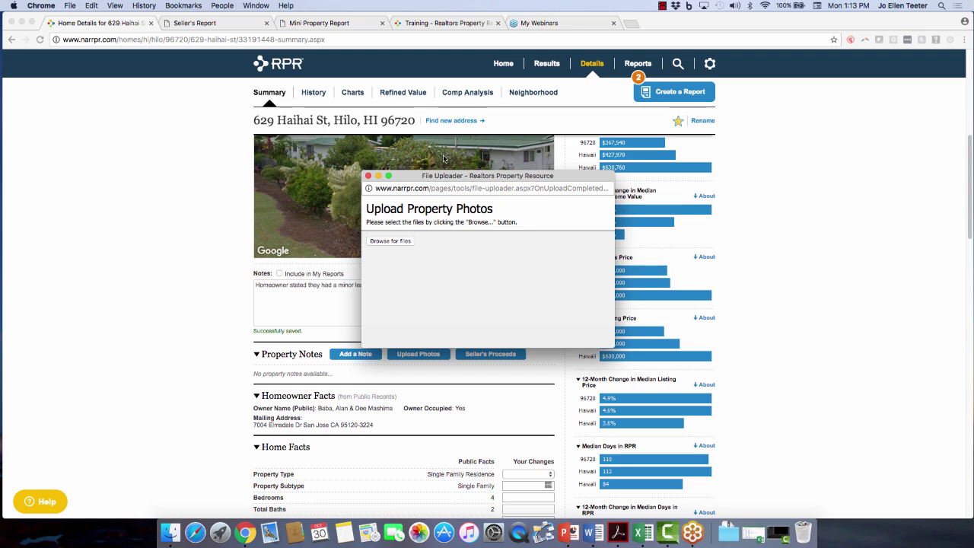
click(390, 241)
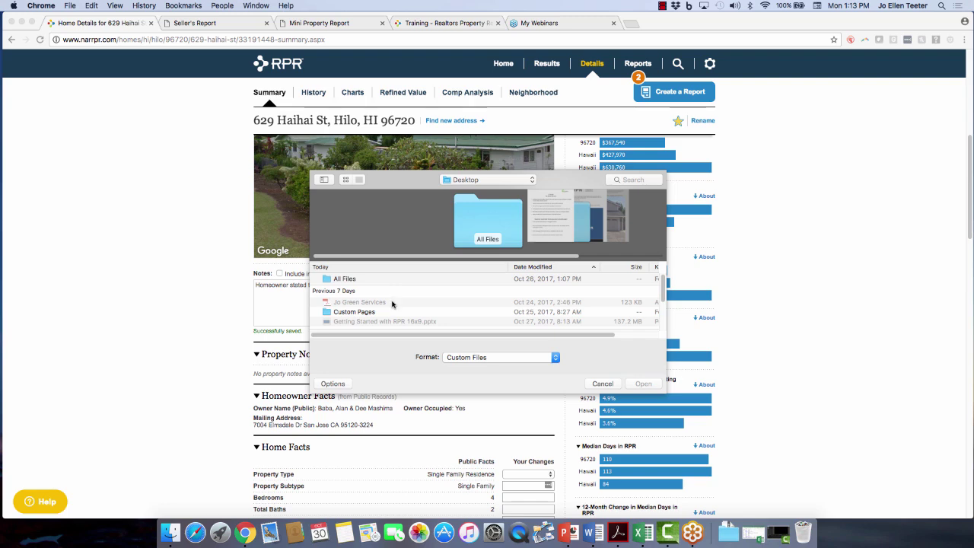
scroll(622, 221, right, 3)
click(493, 246)
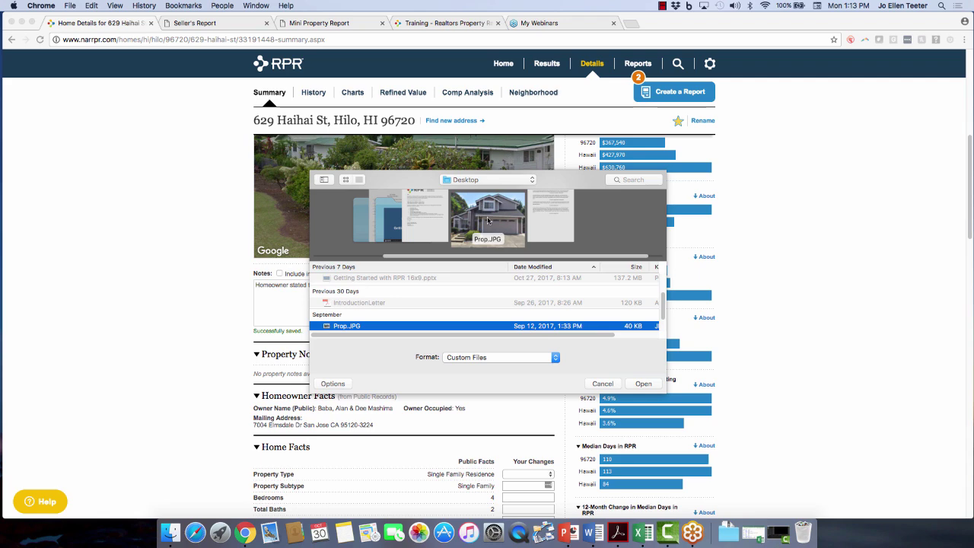
click(641, 384)
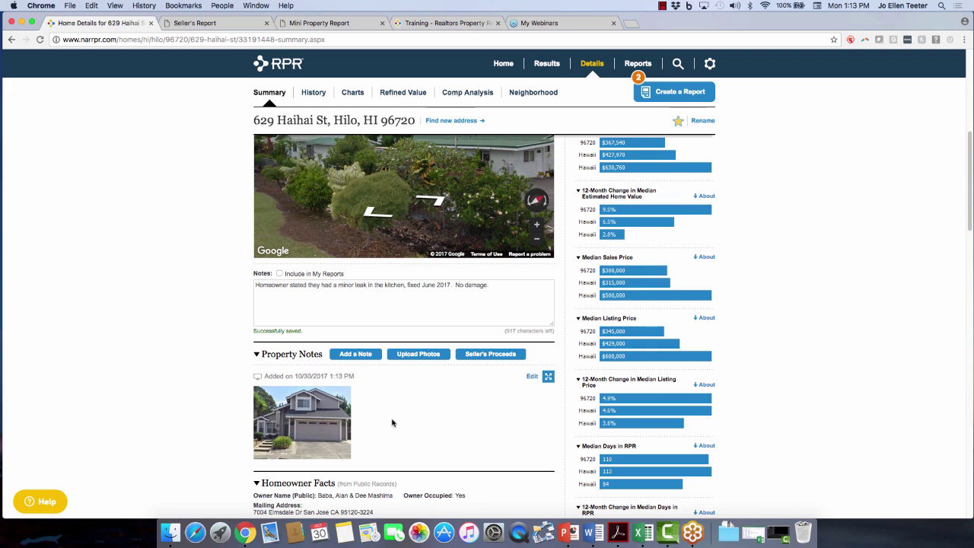
click(532, 377)
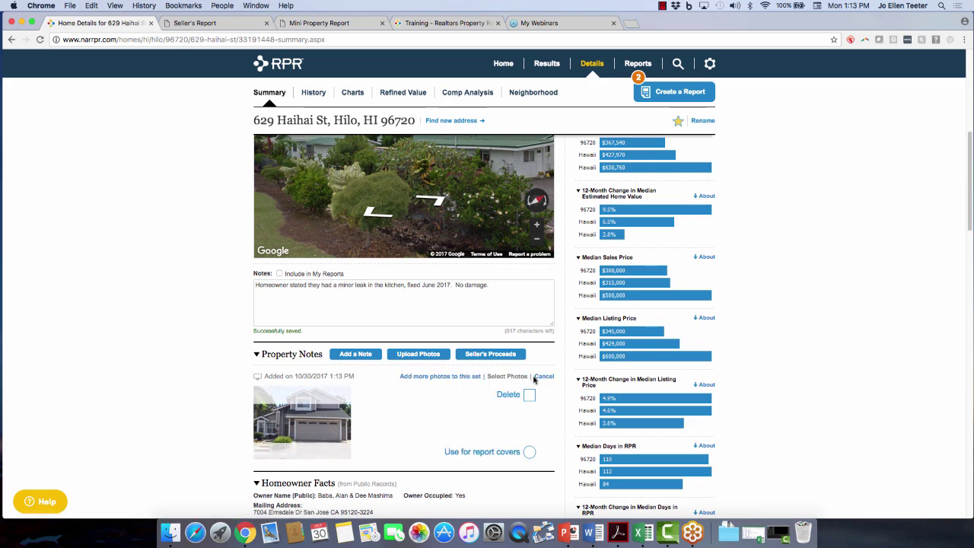
click(529, 452)
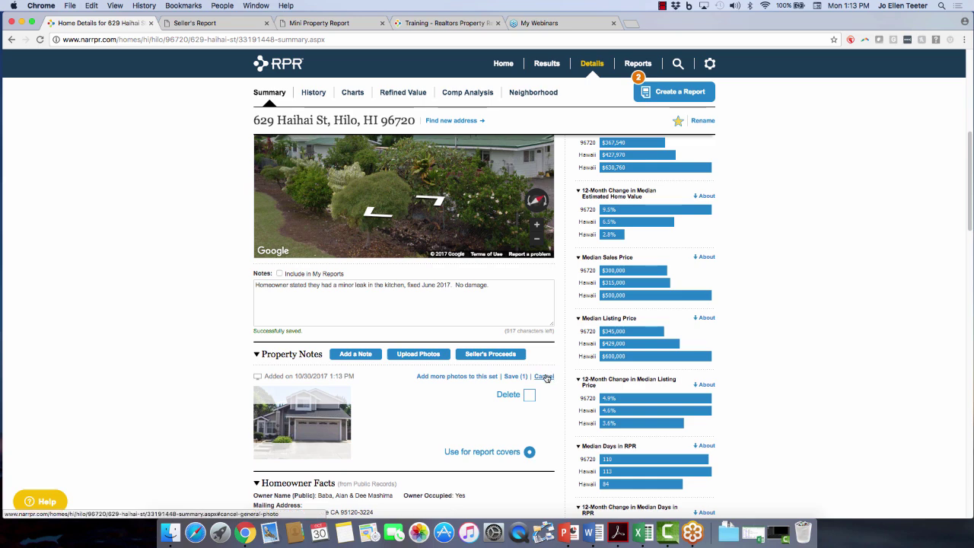
click(544, 377)
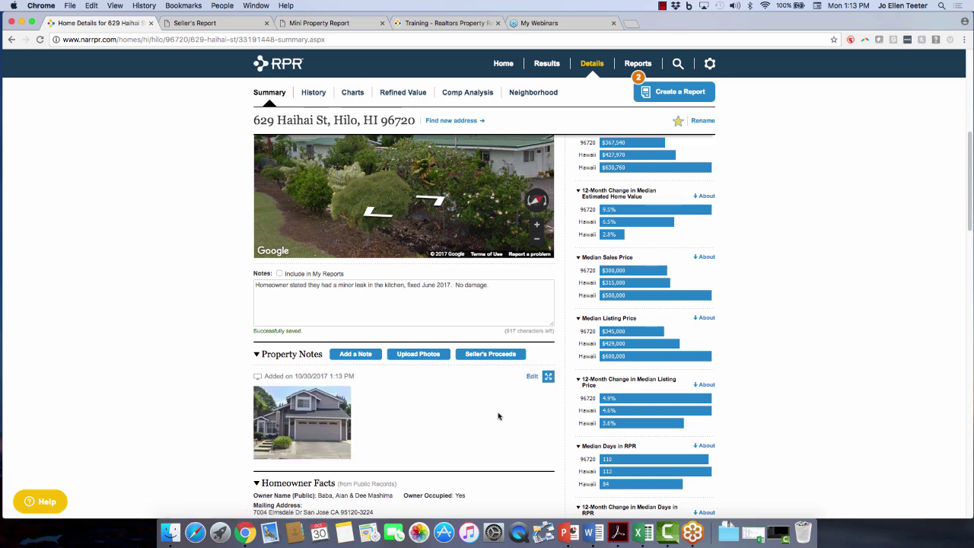
Enter seller's proceeds prices of 344,000 low and 350,000 high, with a 125,000 first loan in both columns.
click(490, 354)
click(483, 178)
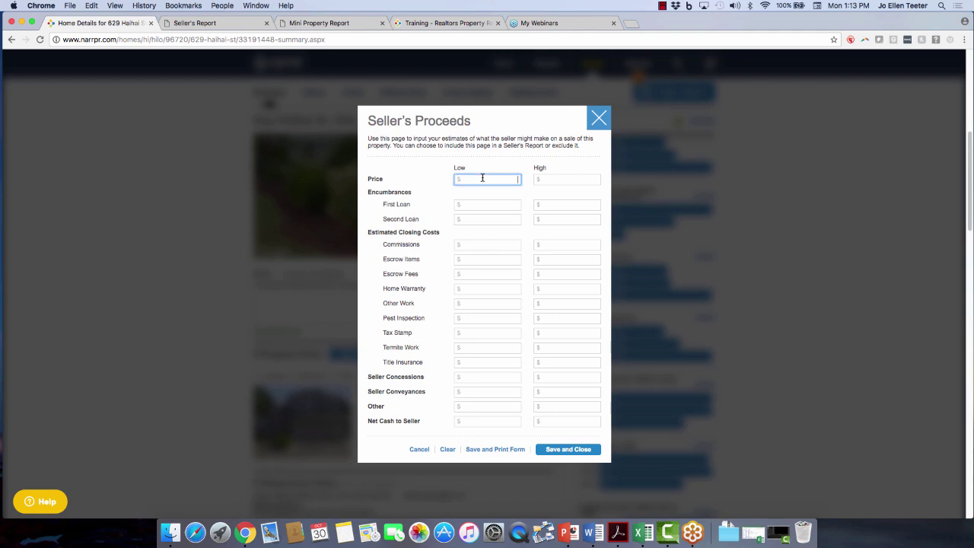
text(344,000)
click(561, 177)
text(3500)
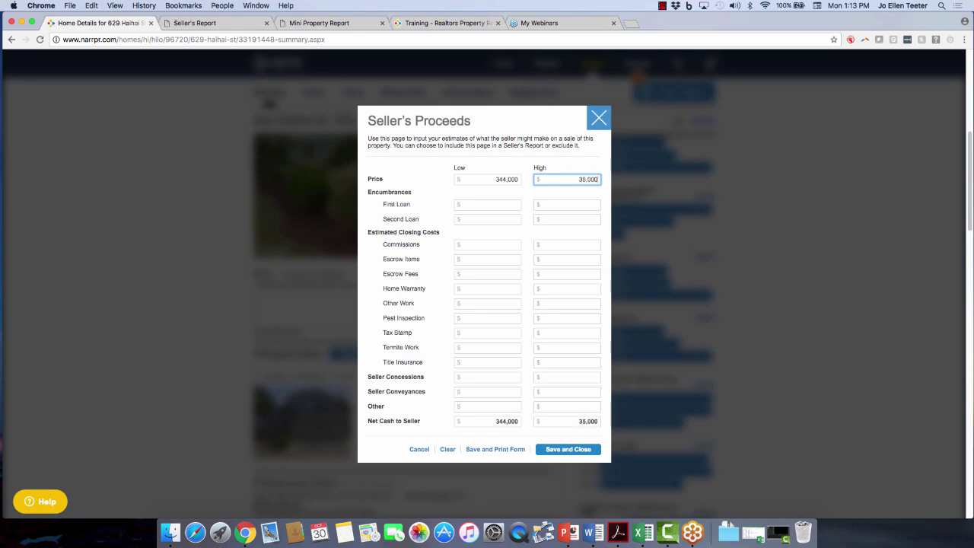
click(500, 203)
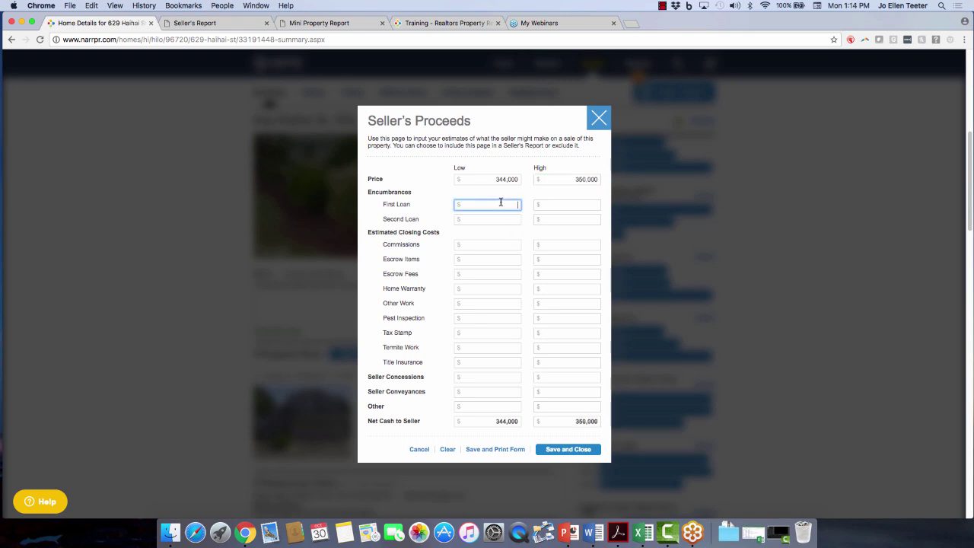
text(125,000)
click(547, 207)
text(12)
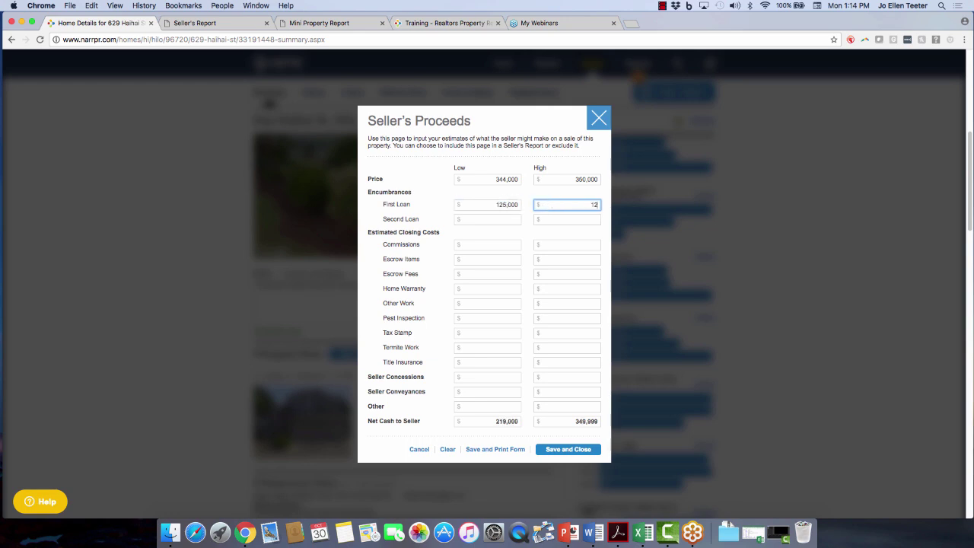
text(5,000)
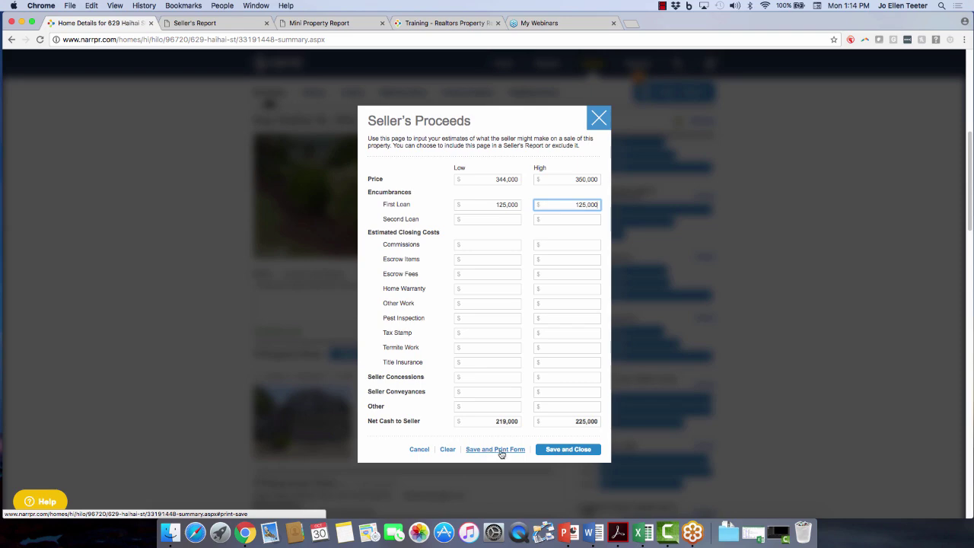
Save the seller's proceeds estimates and move down to the Home Facts bedroom row.
click(566, 450)
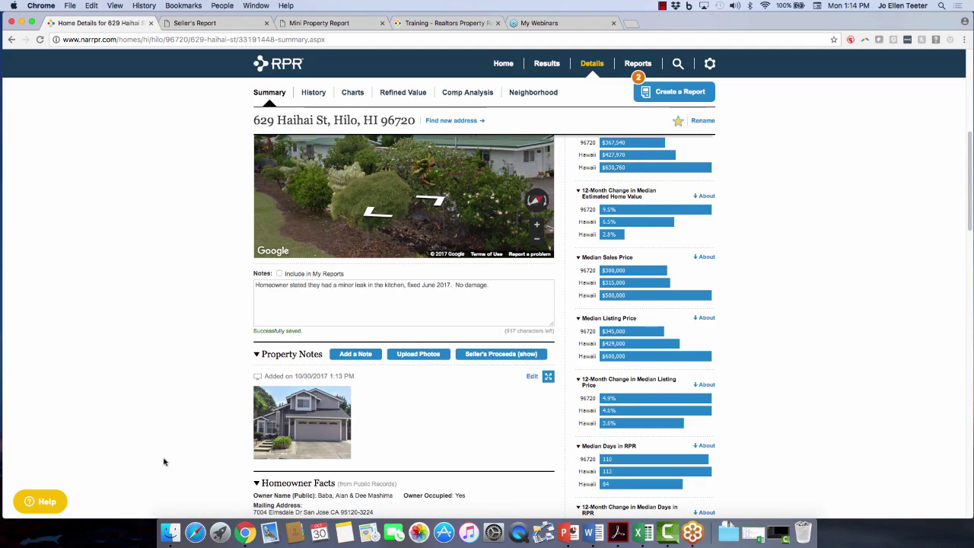
scroll(102, 437, down, 3)
scroll(104, 437, down, 3)
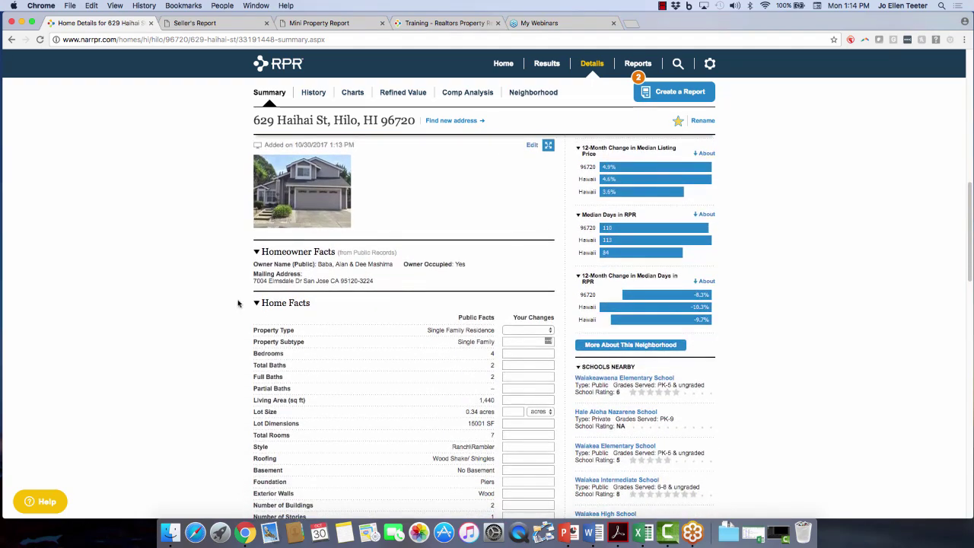
scroll(208, 358, down, 3)
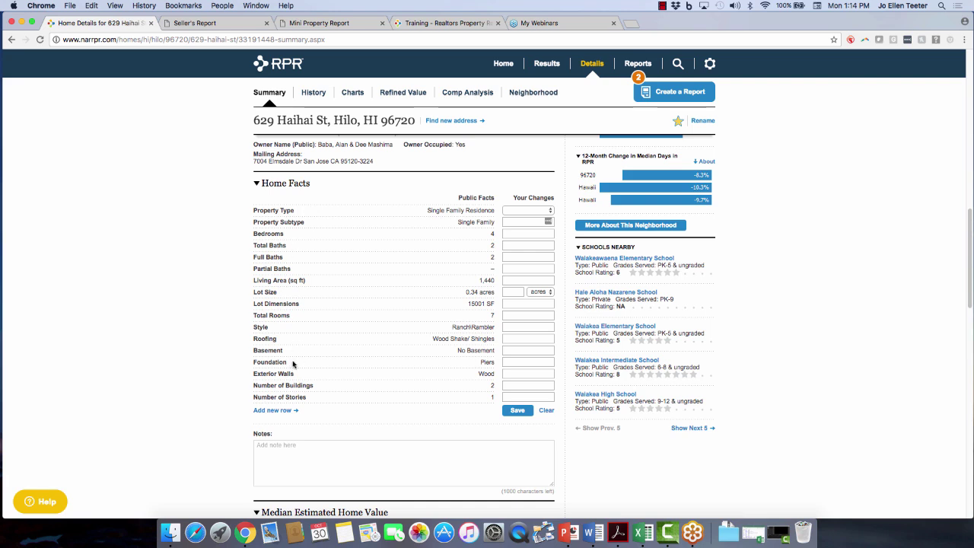
click(542, 234)
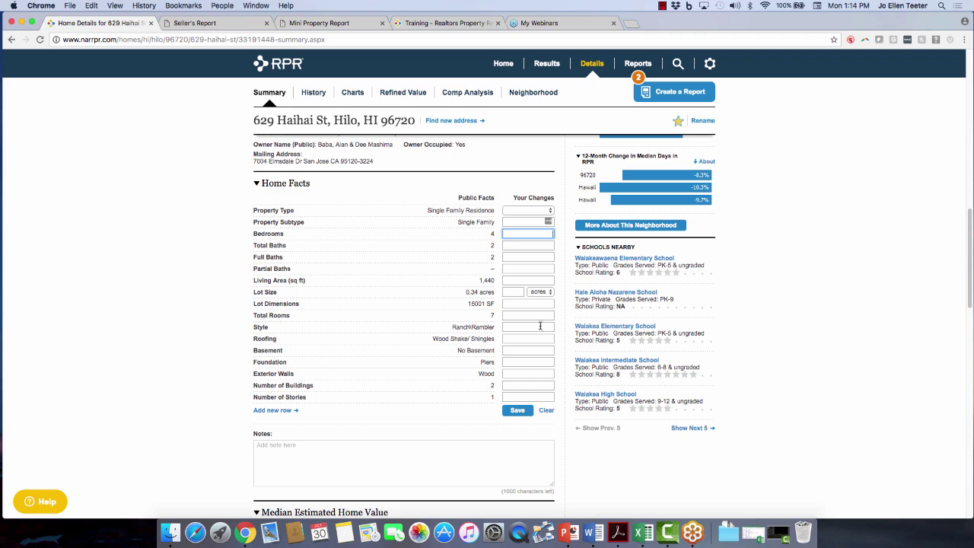
scroll(365, 438, down, 1)
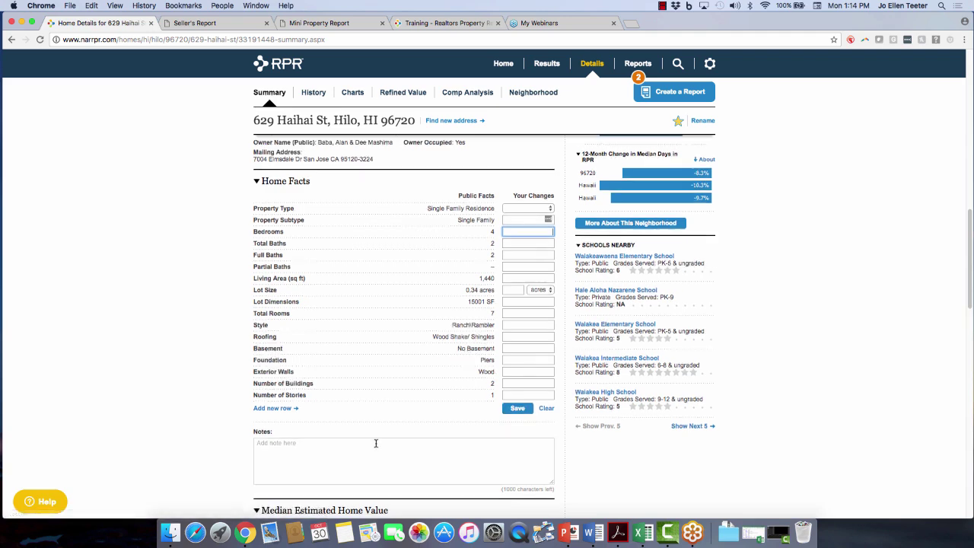
Add a Waterfront Property fact row with the value '125 ft of shoreline'.
click(266, 388)
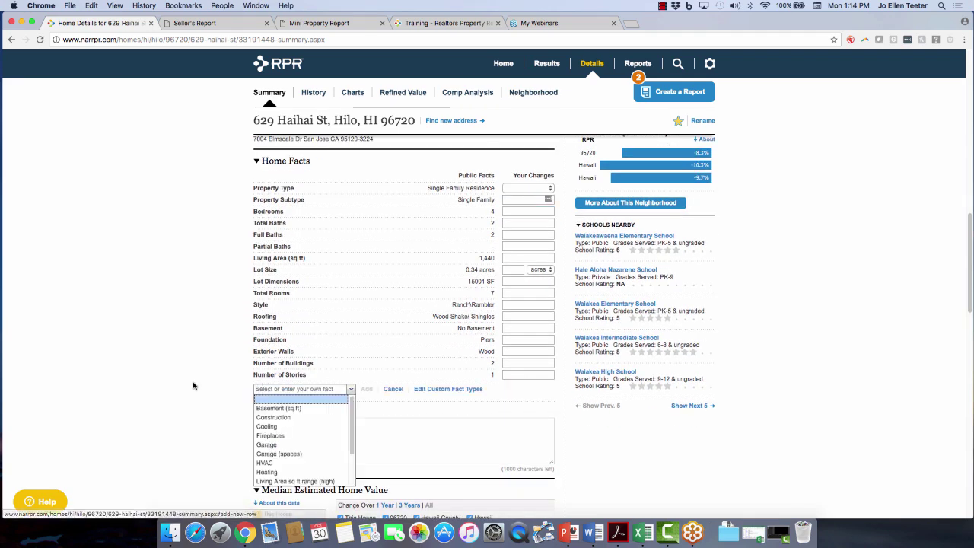
scroll(150, 394, down, 1)
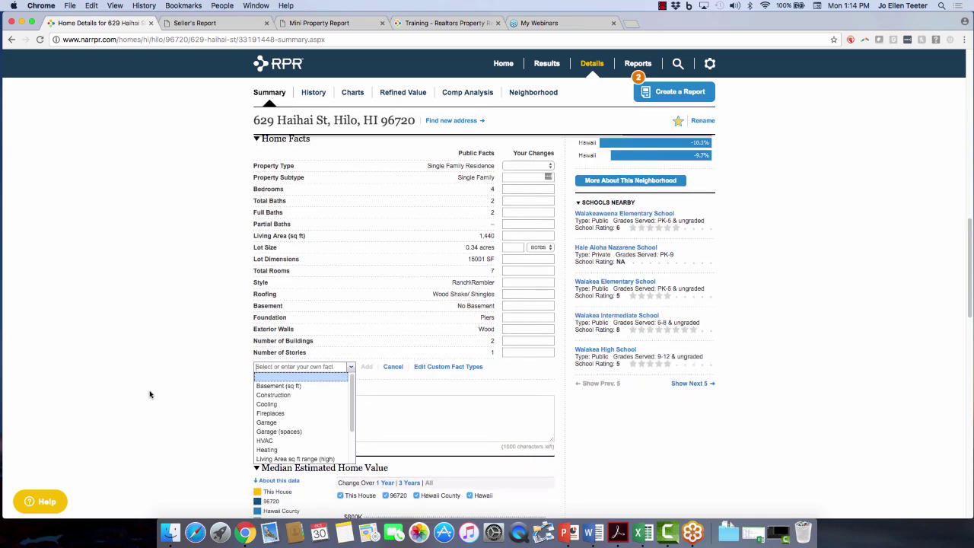
click(270, 369)
text(w)
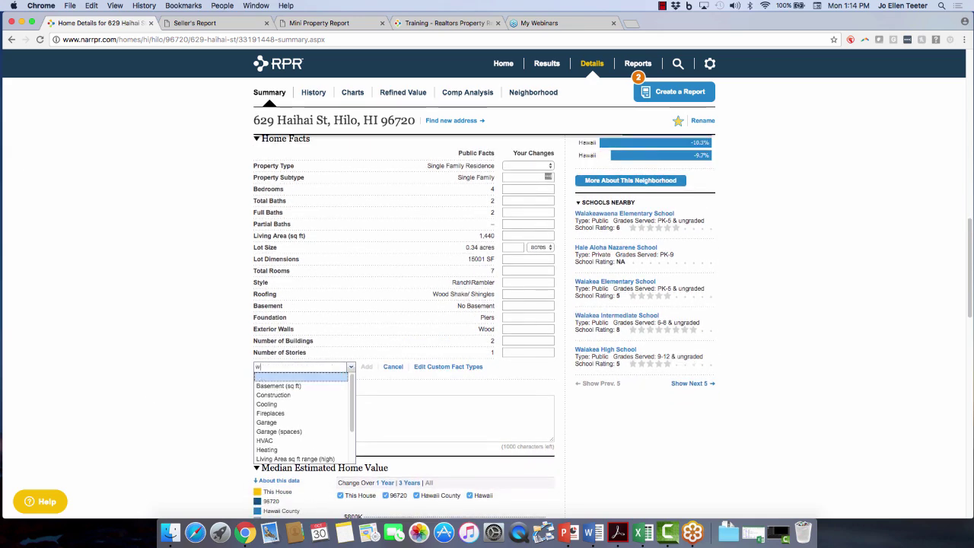
text(aterfront property)
click(366, 367)
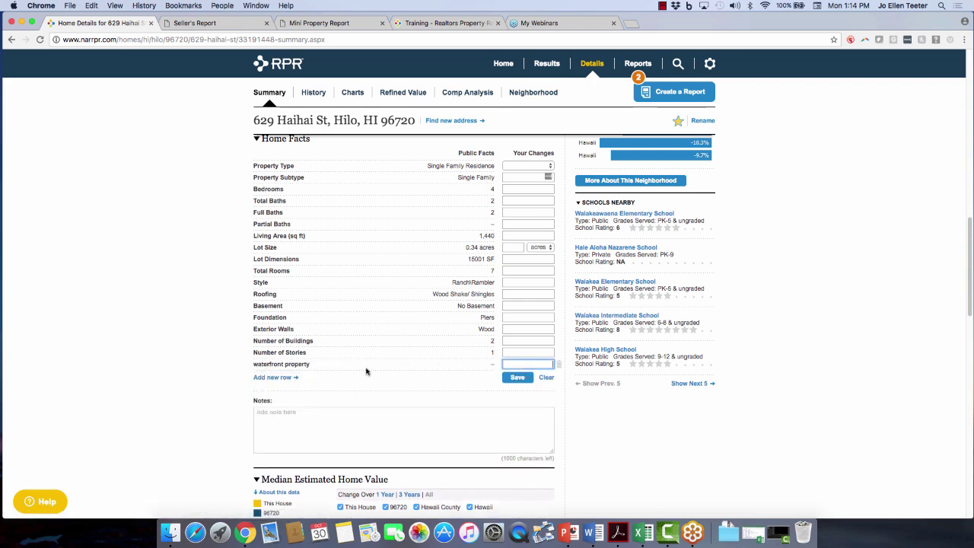
click(533, 365)
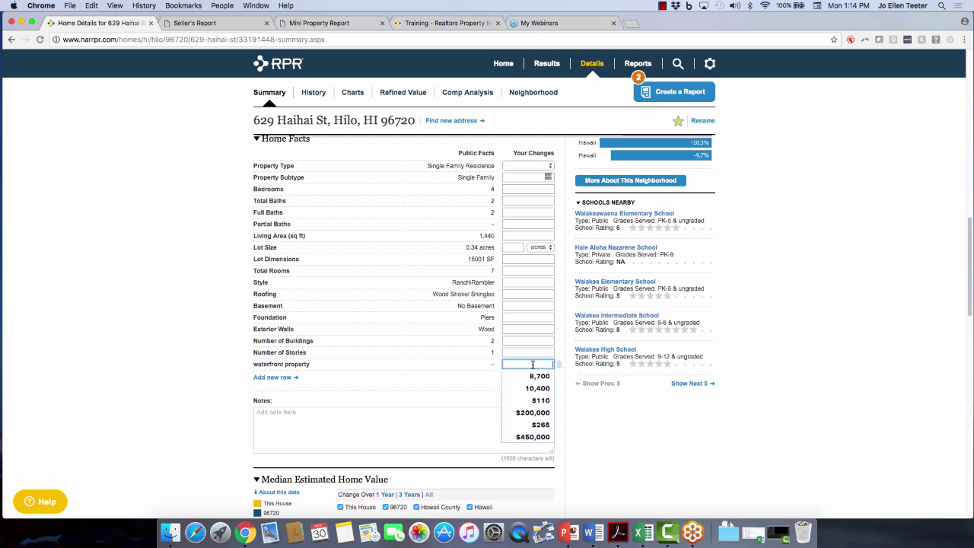
text(12)
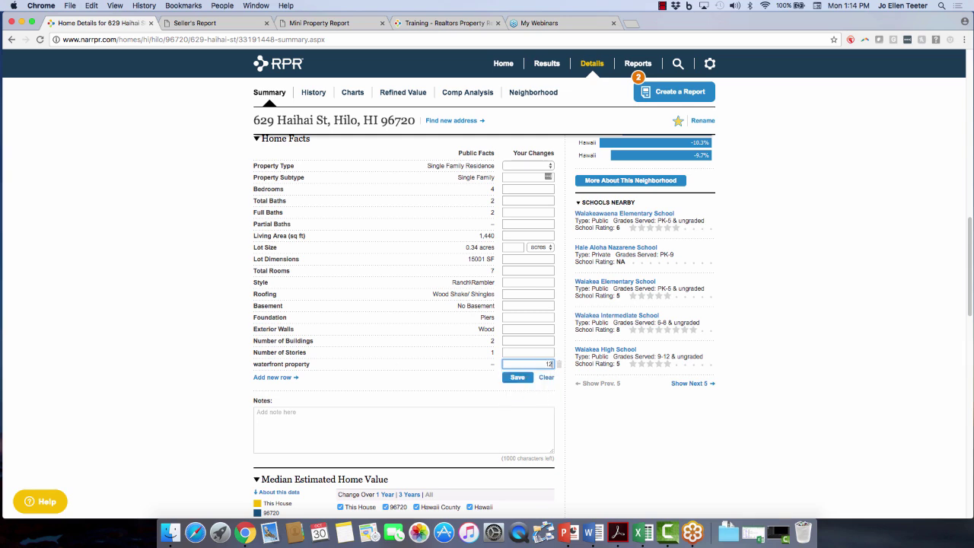
text(5 ft o)
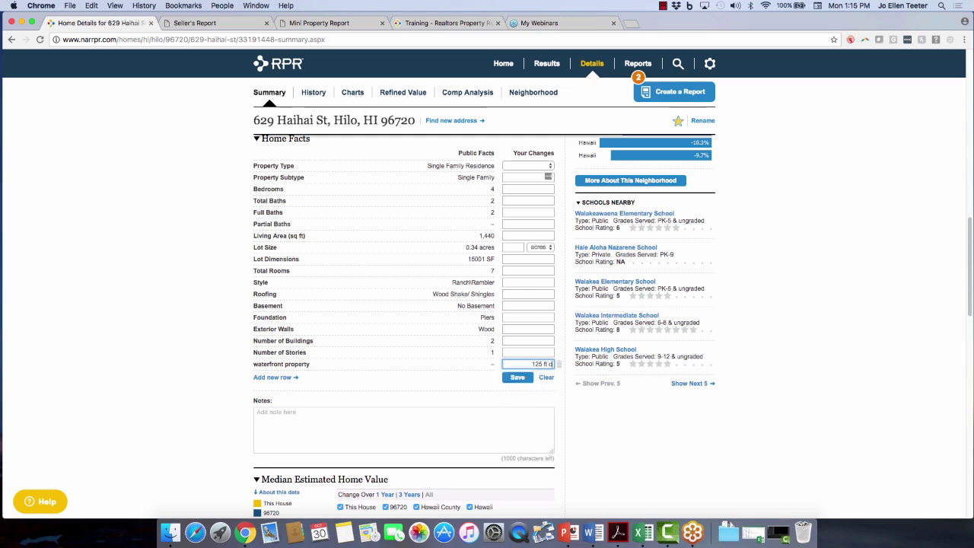
text(f shoreline)
Add a Fireplaces fact reading '1 unique stone front' and save the changes.
click(271, 378)
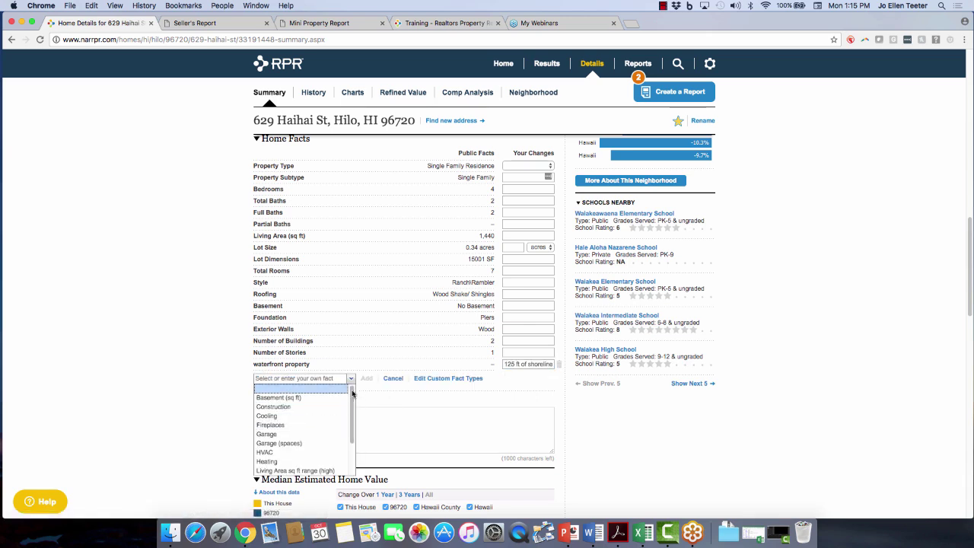
drag(355, 397, 348, 432)
scroll(347, 432, up, 5)
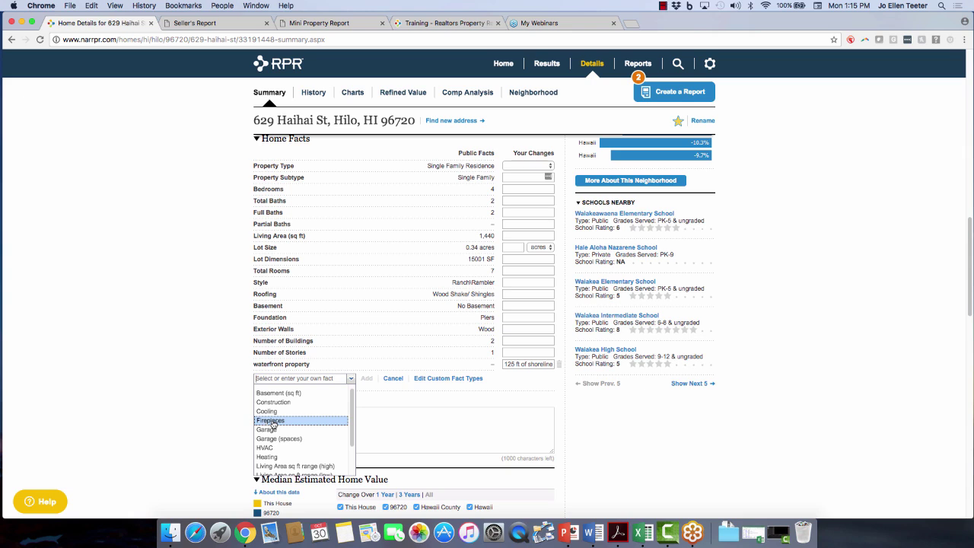
click(273, 421)
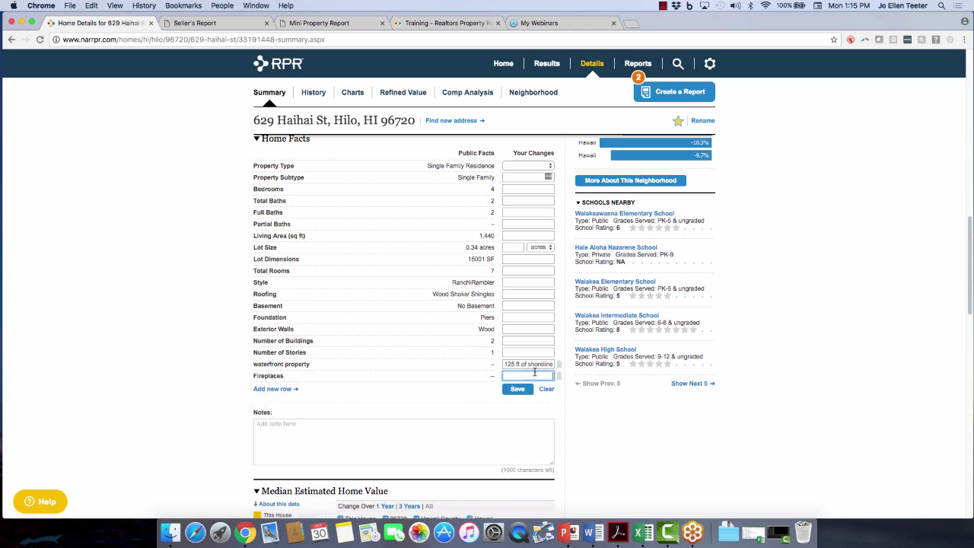
text(1 unique stone fi)
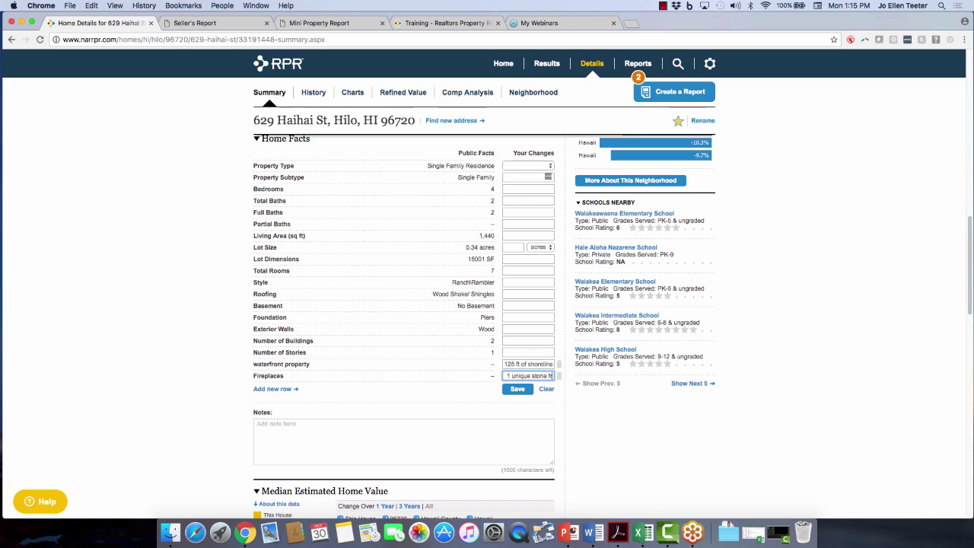
text(ont)
click(522, 391)
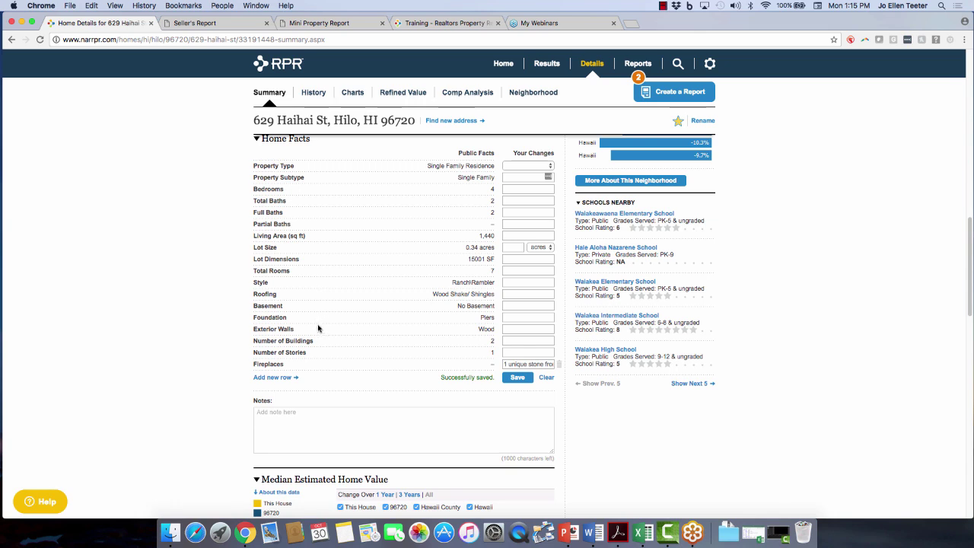
click(274, 377)
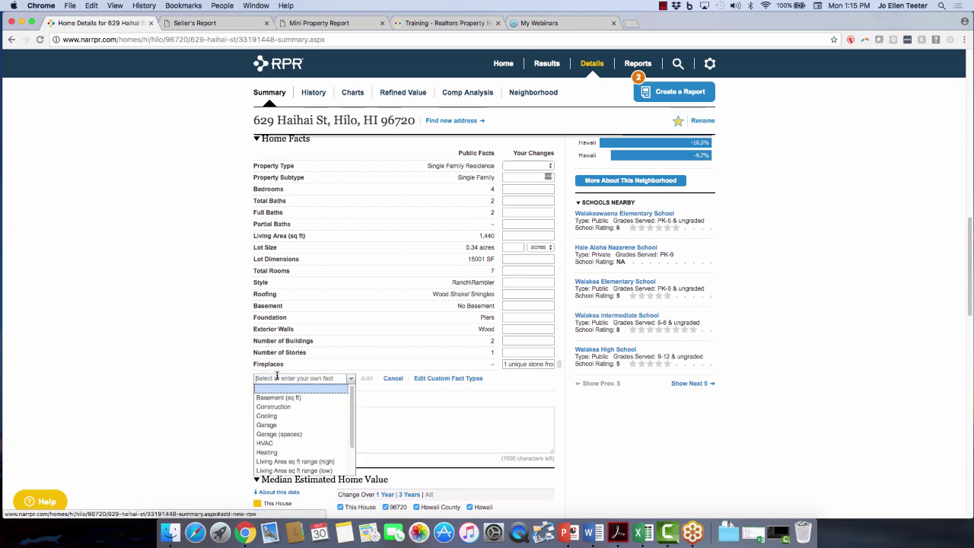
click(445, 379)
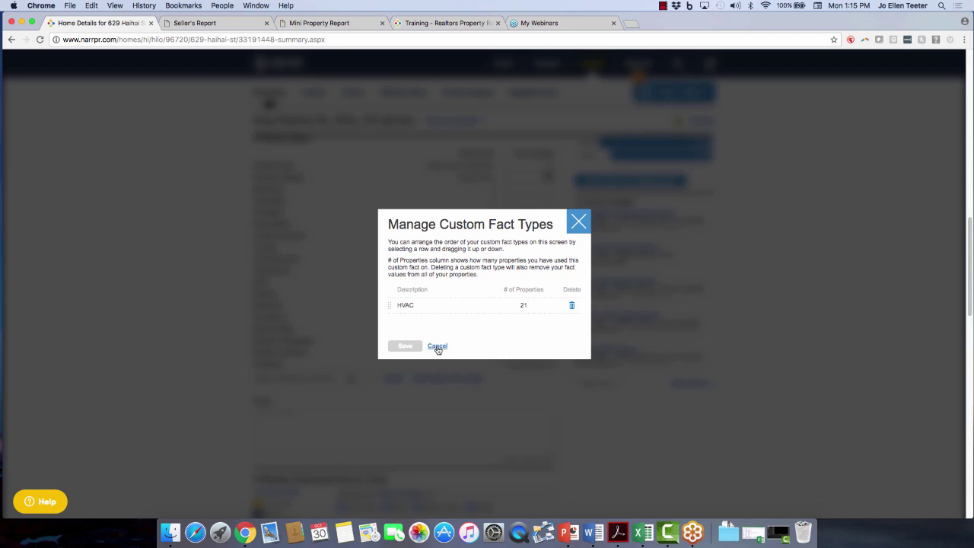
click(436, 345)
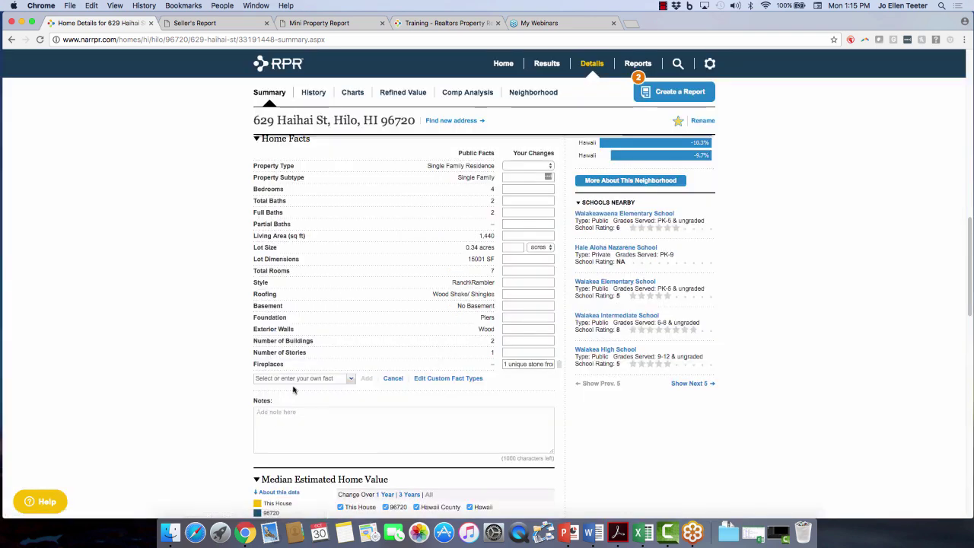
click(300, 378)
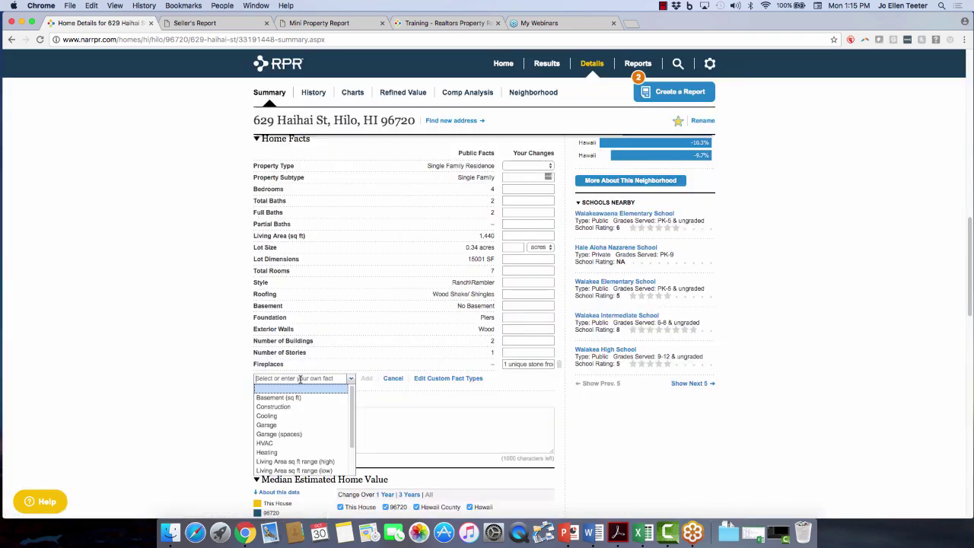
click(280, 443)
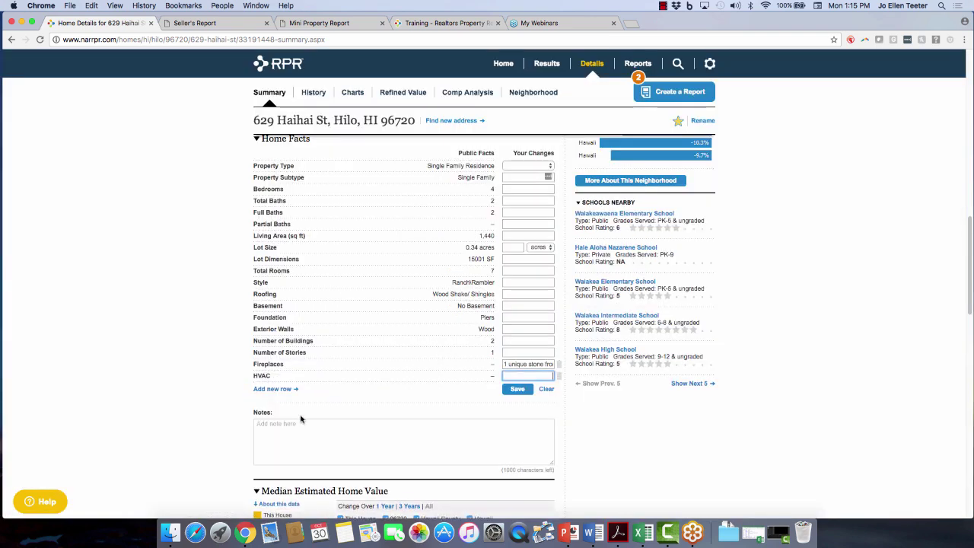
click(559, 376)
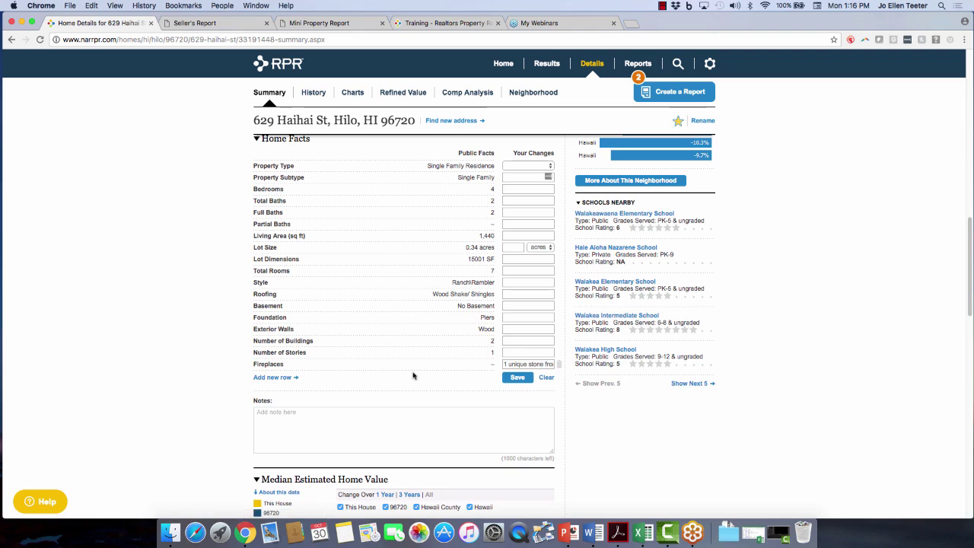
Uncheck Hawaii and Hawaii County on the Median Estimated Home Value chart.
scroll(174, 413, down, 2)
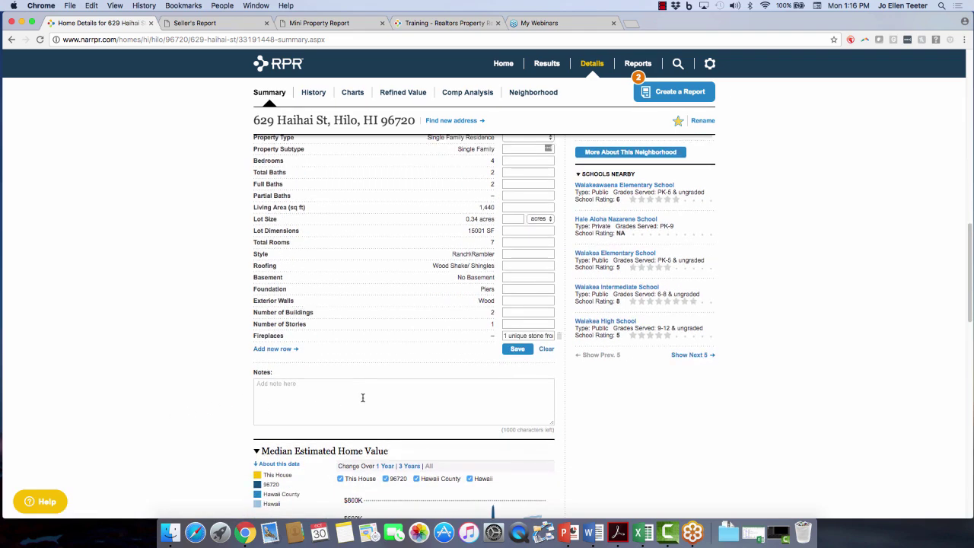
scroll(191, 406, down, 5)
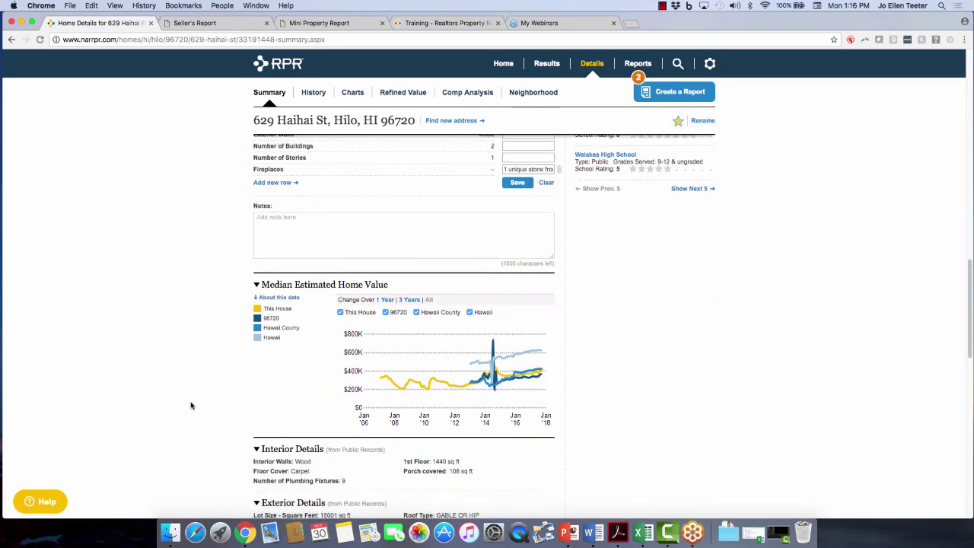
click(470, 293)
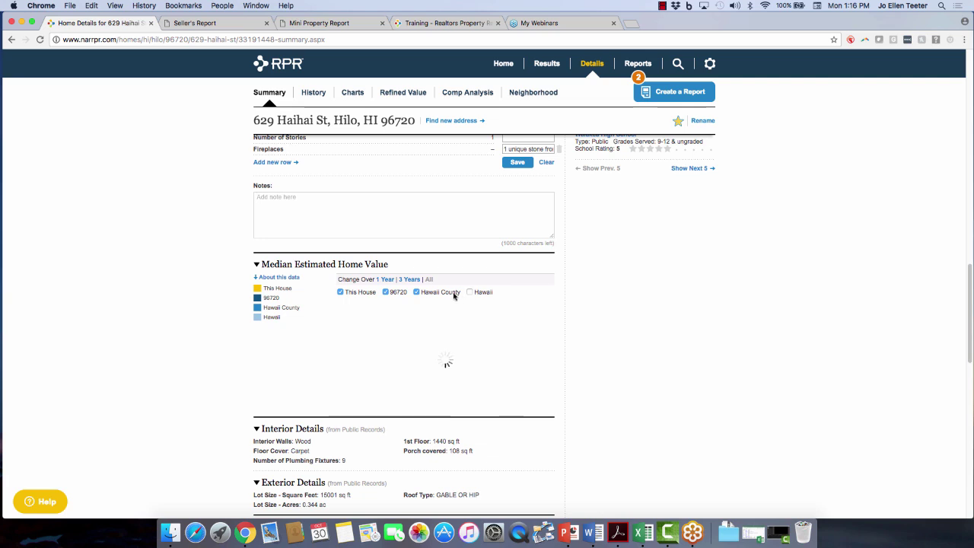
click(417, 292)
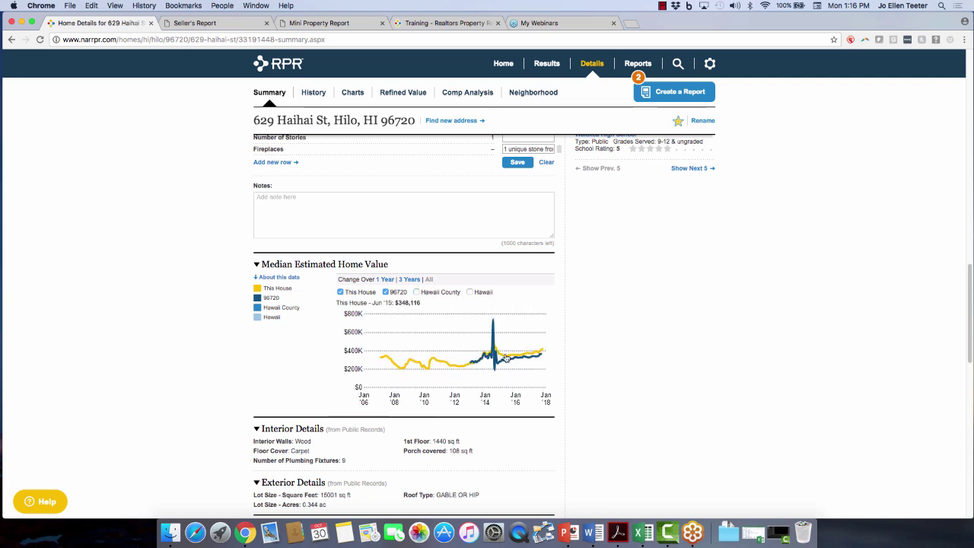
mouse_move(505, 358)
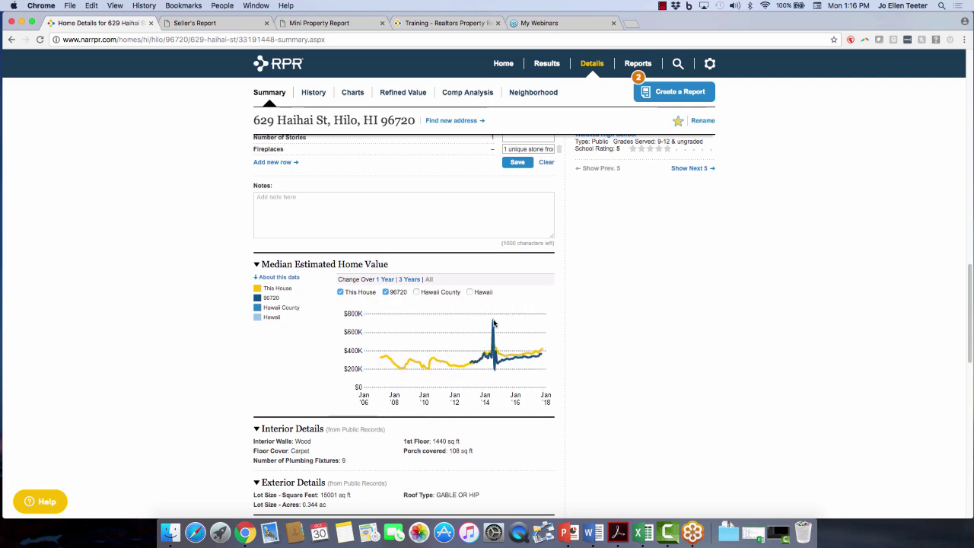
mouse_move(495, 325)
scroll(242, 376, down, 5)
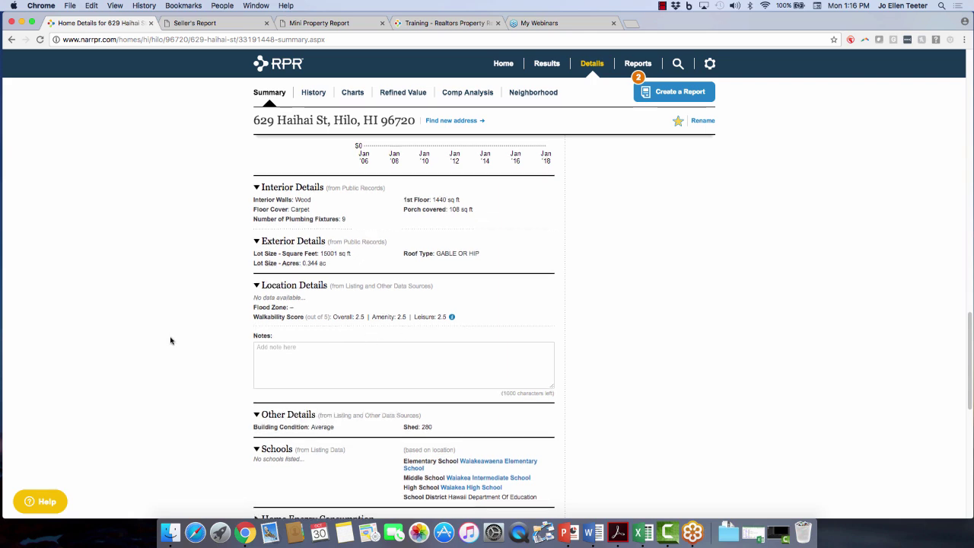
Expand the Home Energy Consumption section and scroll through the remaining property details.
scroll(171, 339, down, 3)
scroll(353, 387, down, 1)
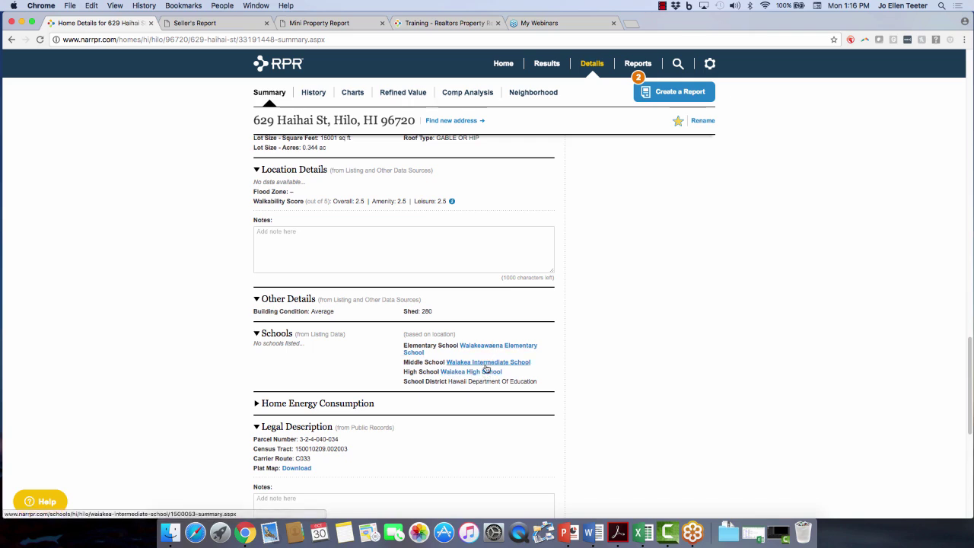
scroll(142, 348, down, 3)
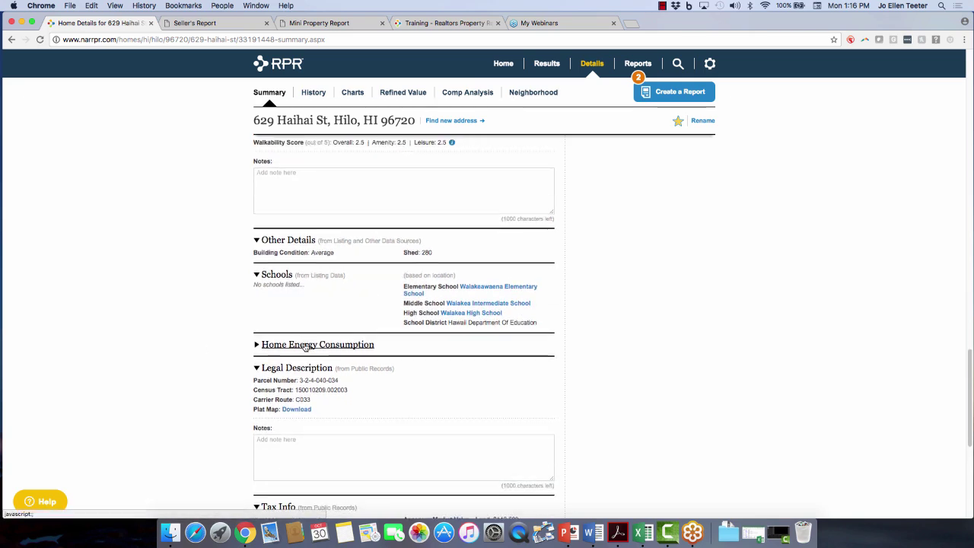
click(305, 345)
scroll(181, 338, down, 4)
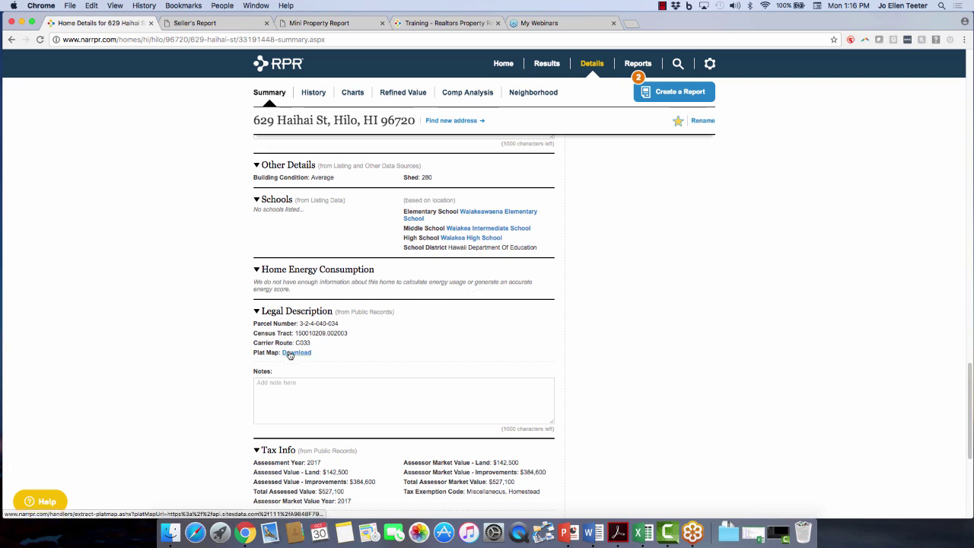
scroll(183, 376, down, 5)
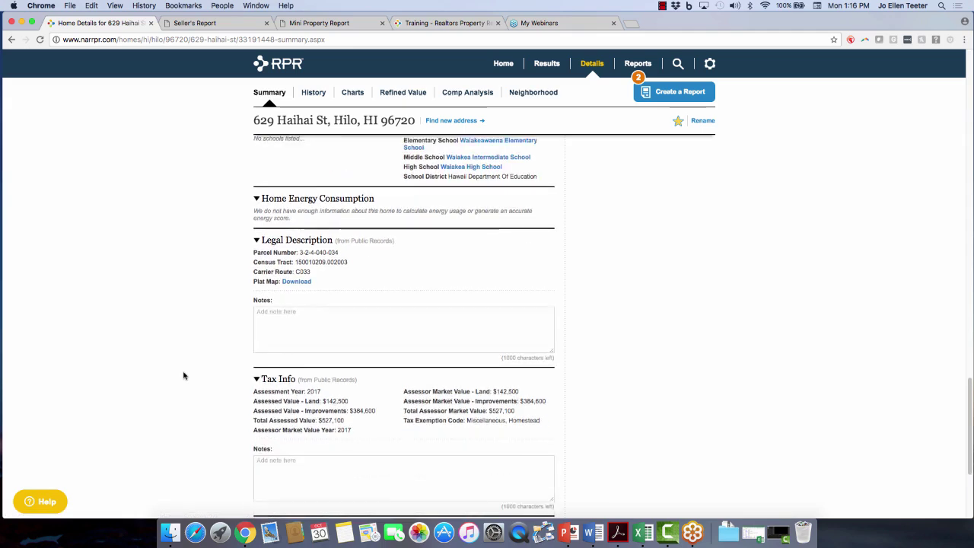
scroll(184, 375, down, 5)
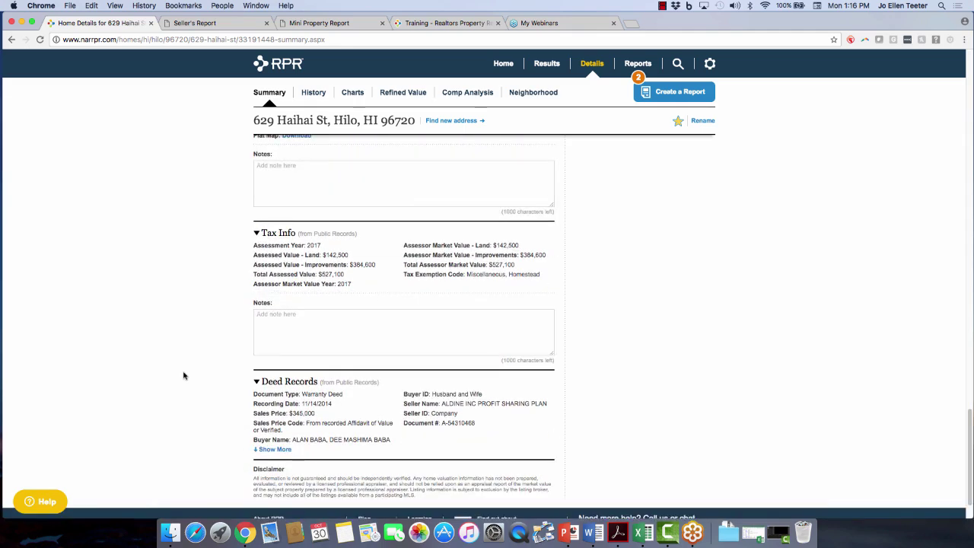
scroll(896, 299, up, 15)
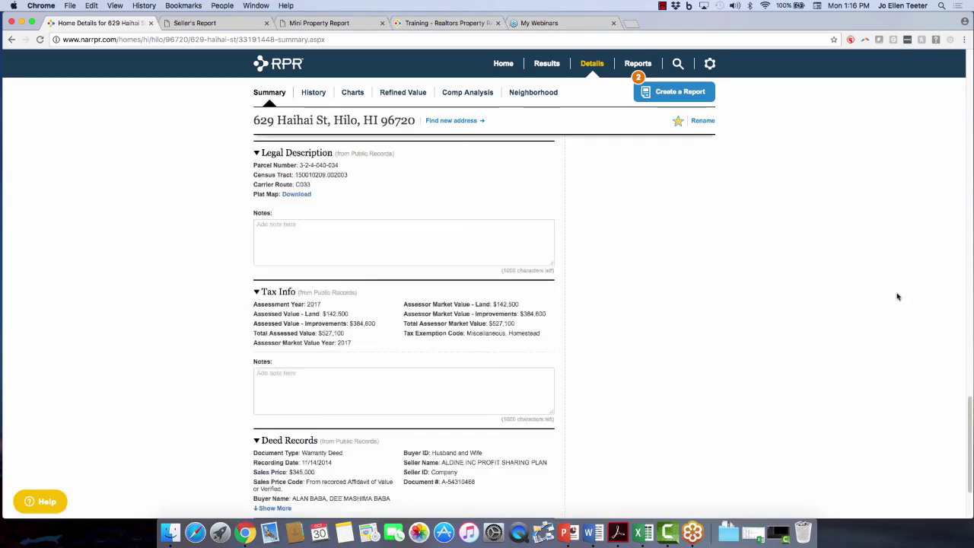
scroll(897, 299, up, 9)
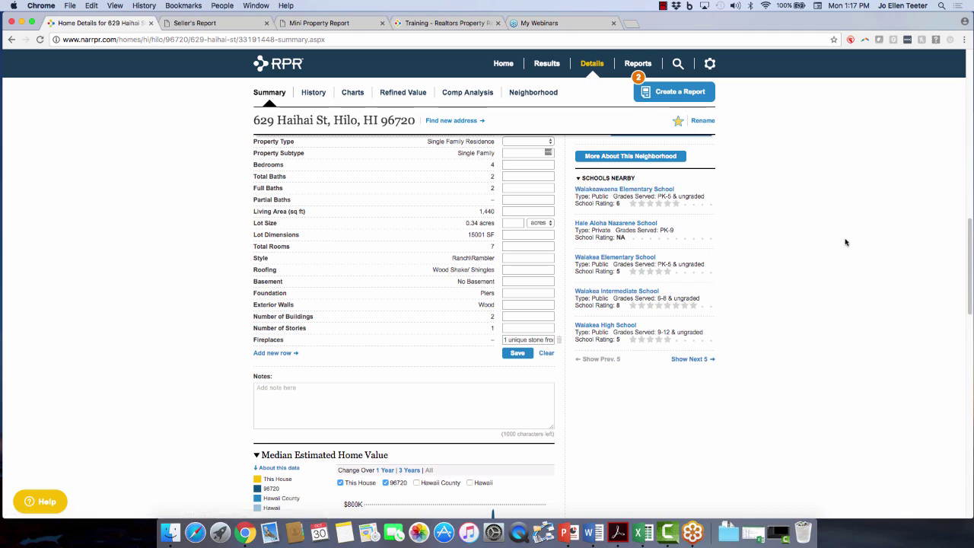
Show the About explanation for the 12-Month Change in Median Estimated Home Value chart.
scroll(844, 242, up, 8)
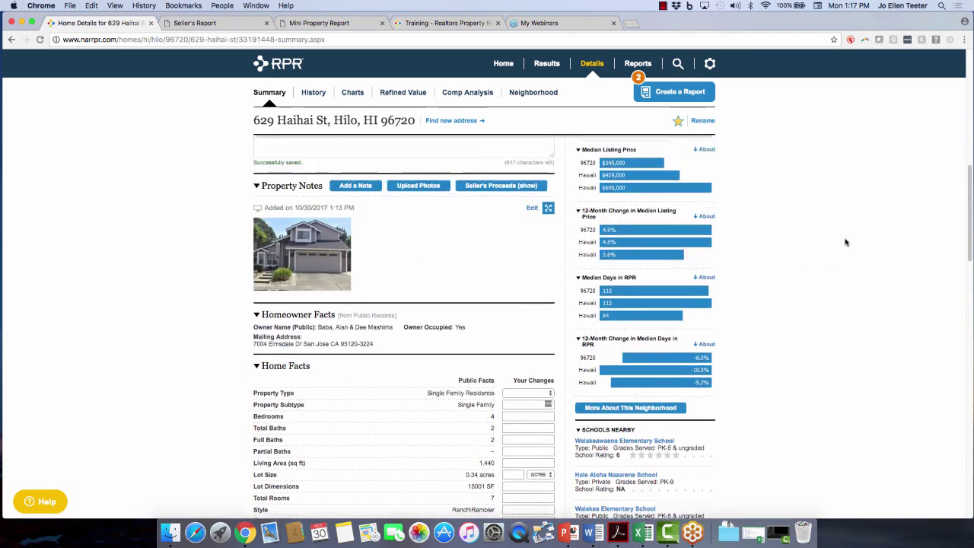
scroll(844, 241, up, 3)
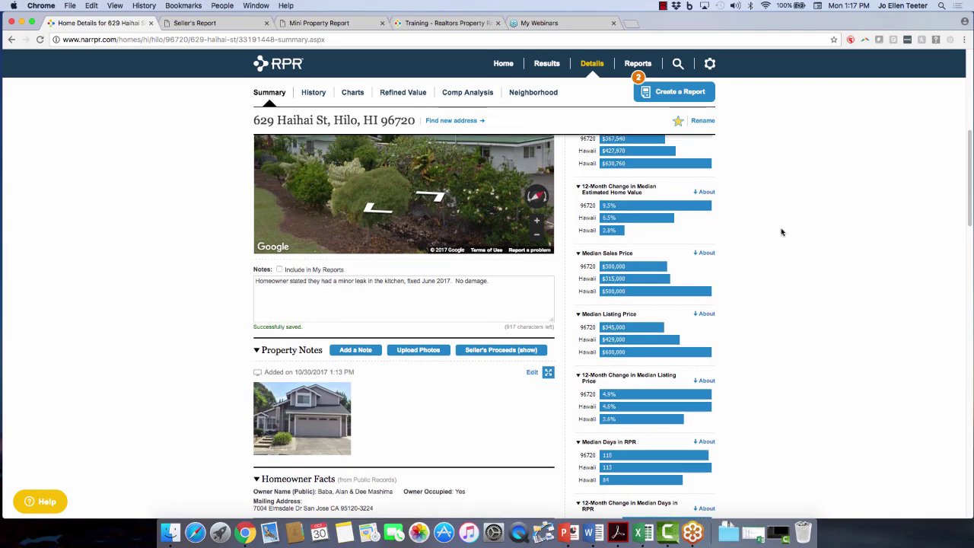
click(705, 193)
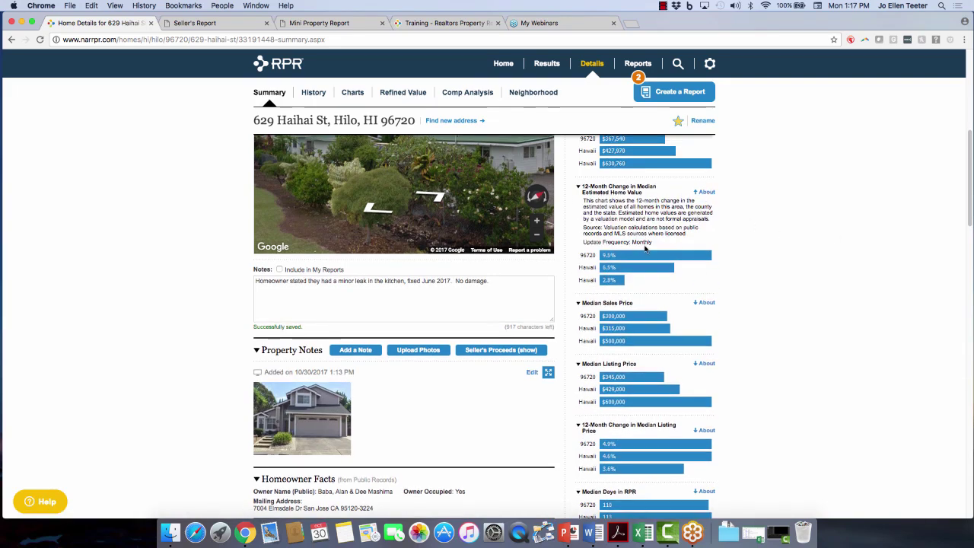
scroll(832, 253, up, 5)
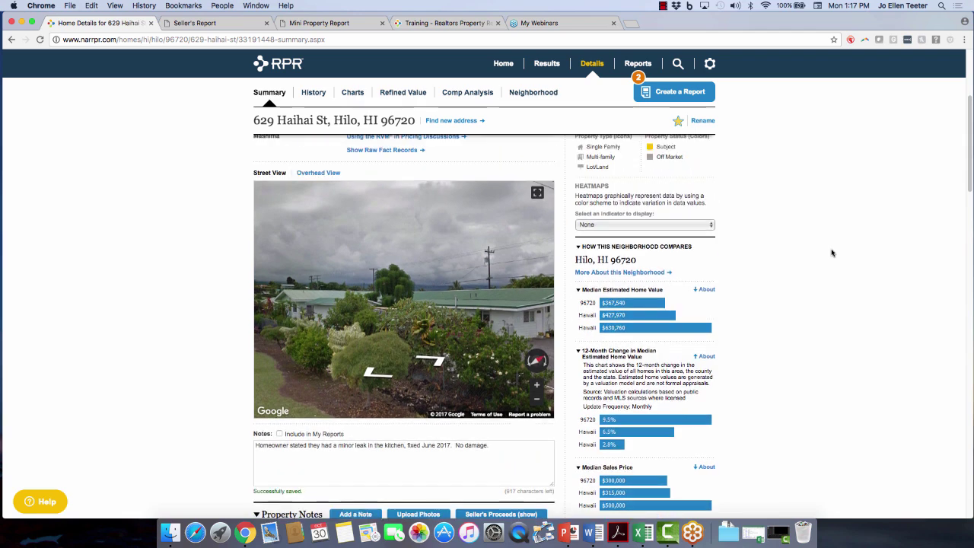
scroll(662, 270, up, 1)
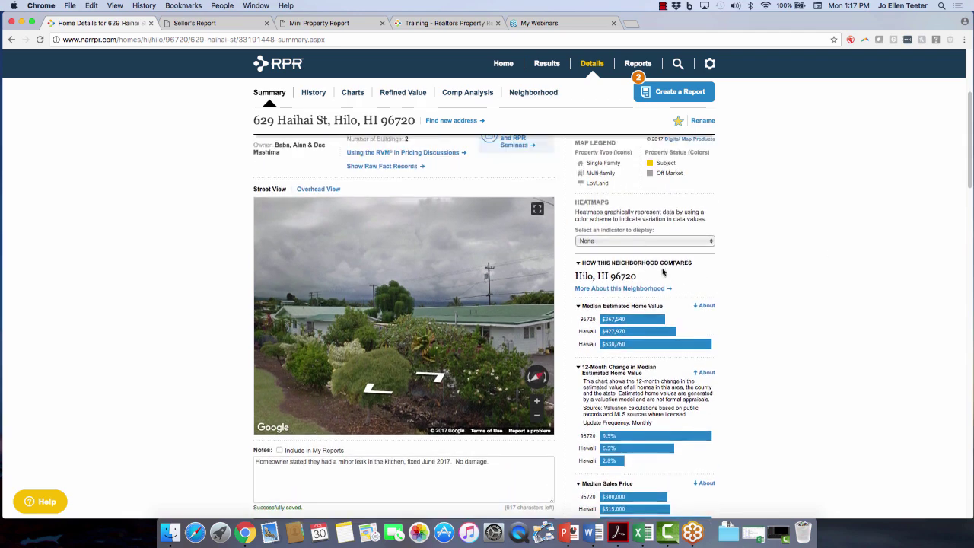
scroll(609, 271, up, 1)
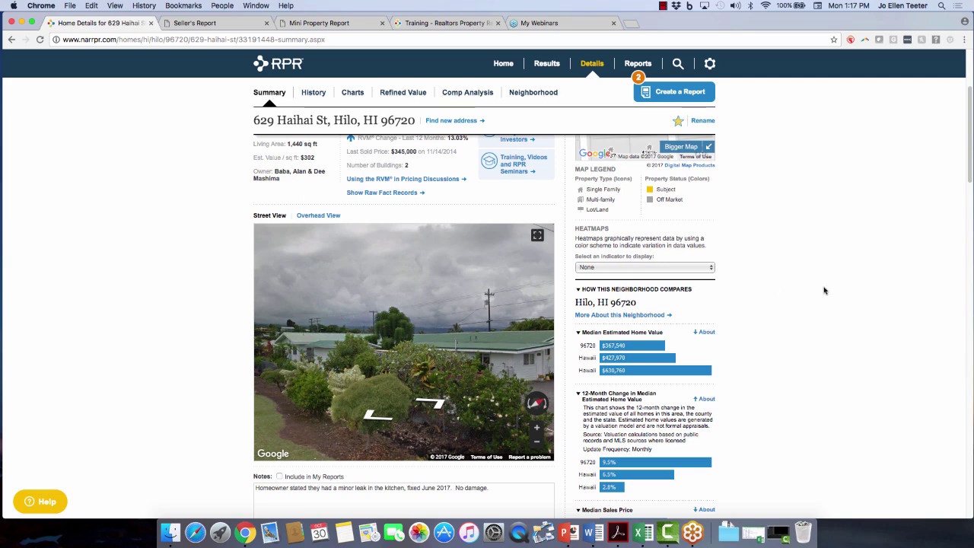
scroll(823, 289, up, 2)
scroll(823, 290, up, 2)
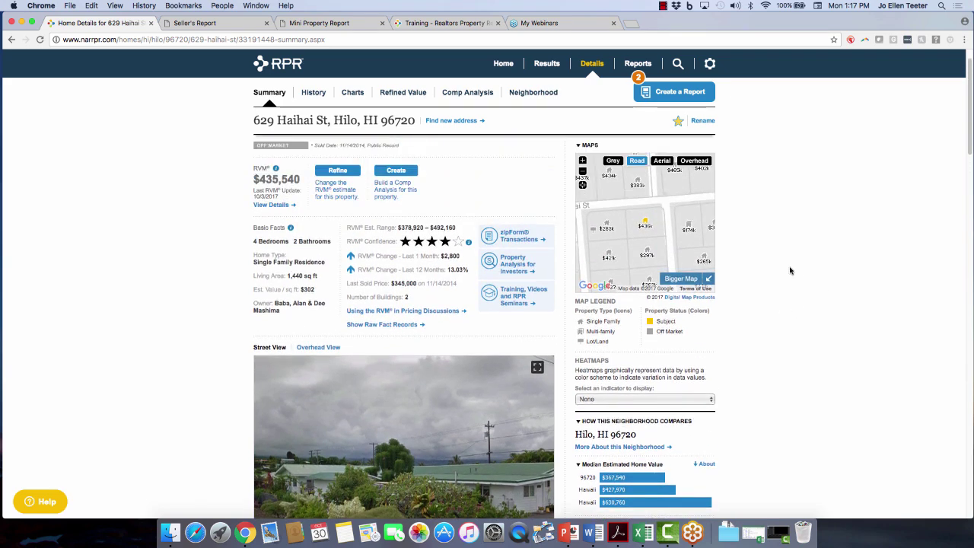
click(680, 278)
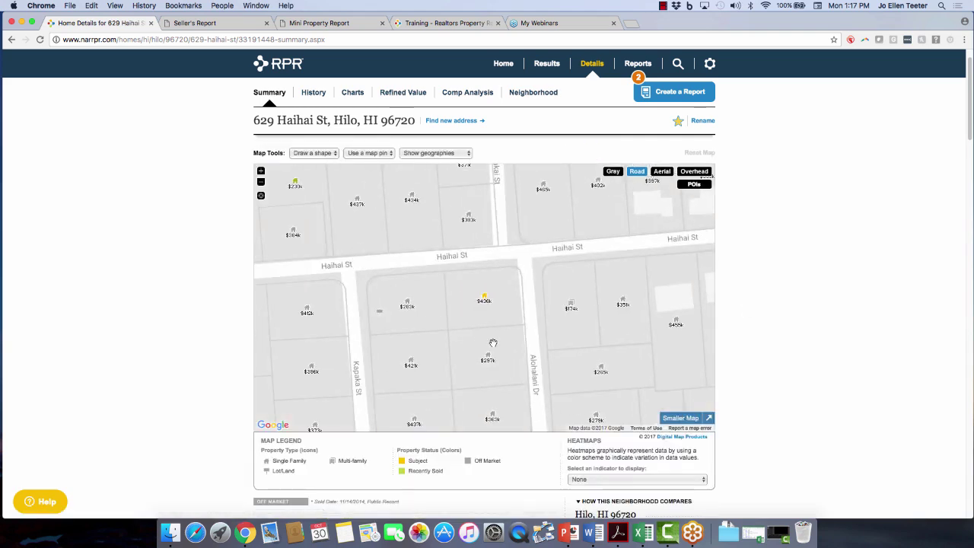
click(409, 305)
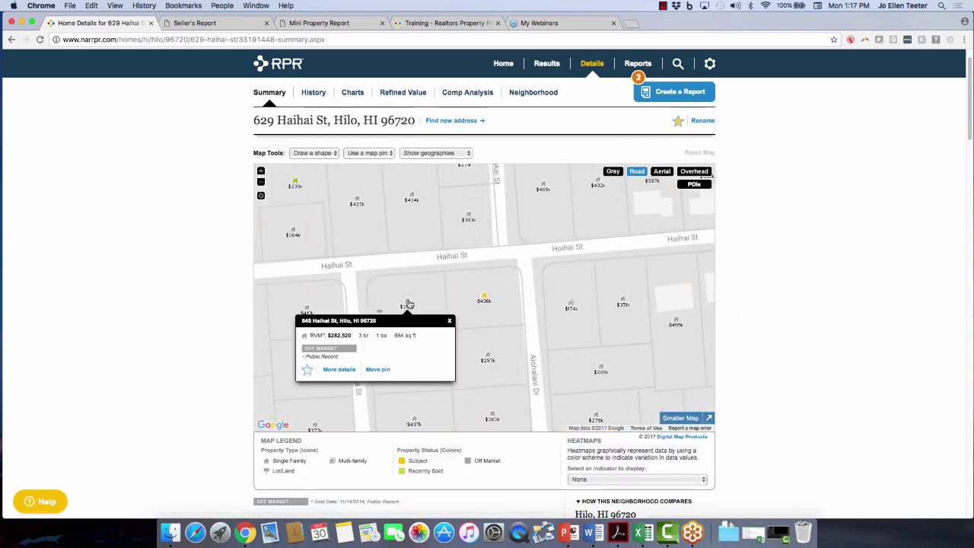
click(487, 360)
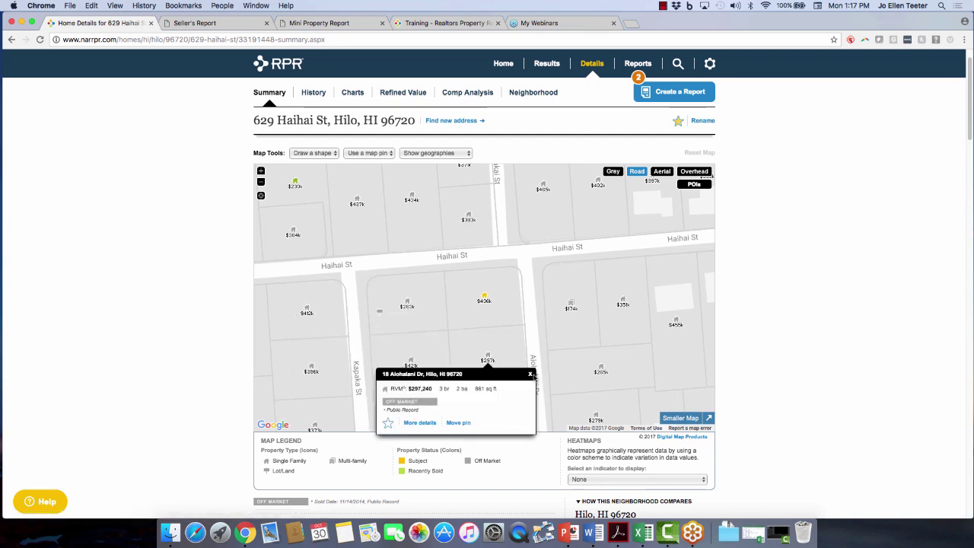
click(531, 374)
mouse_move(539, 369)
mouse_down()
mouse_move(508, 331)
mouse_move(533, 396)
mouse_move(629, 381)
mouse_move(637, 362)
mouse_up()
drag(530, 222, 546, 369)
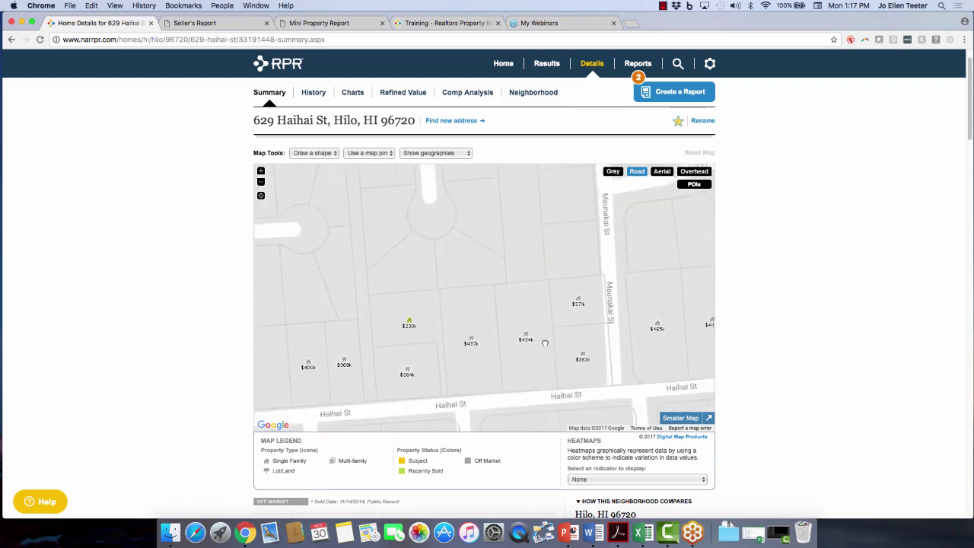
drag(465, 368, 462, 319)
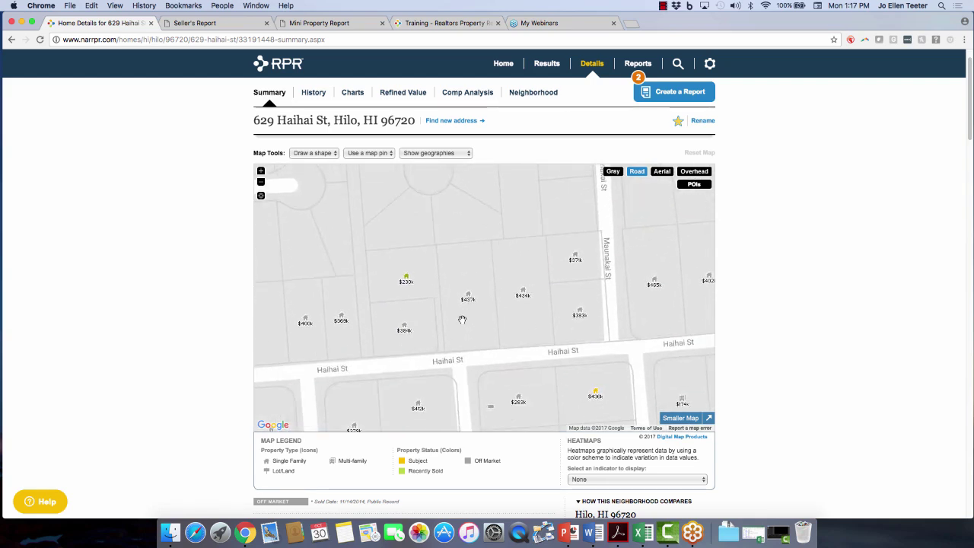
click(407, 280)
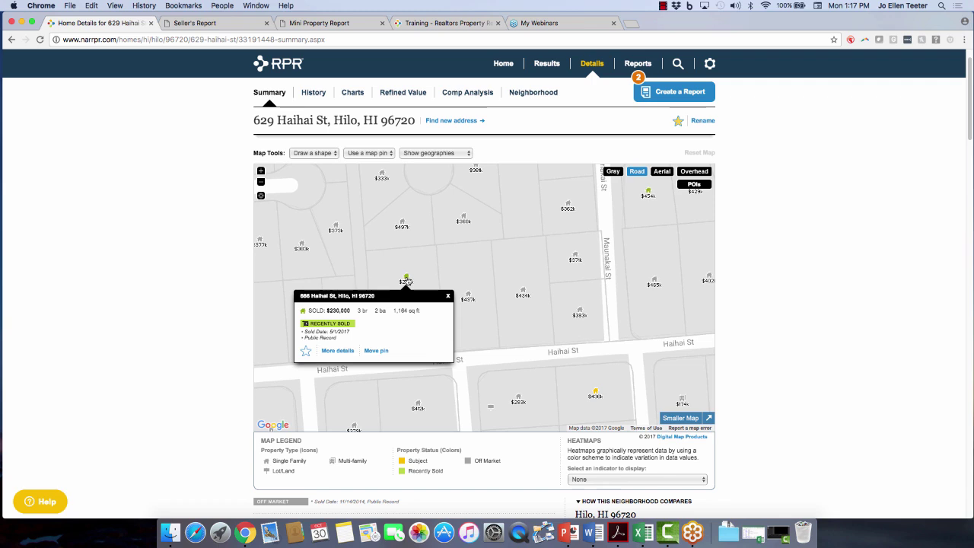
click(647, 194)
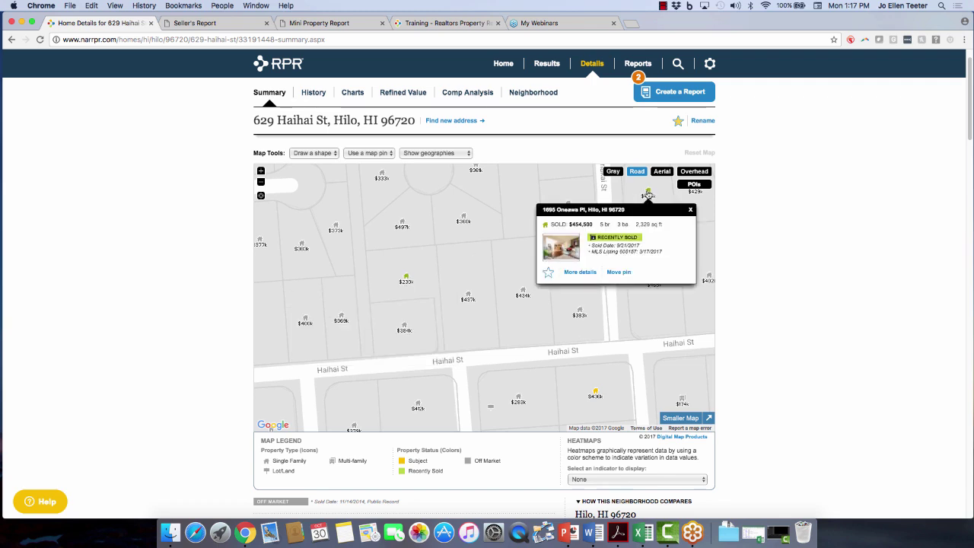
drag(456, 320, 434, 234)
scroll(200, 372, down, 1)
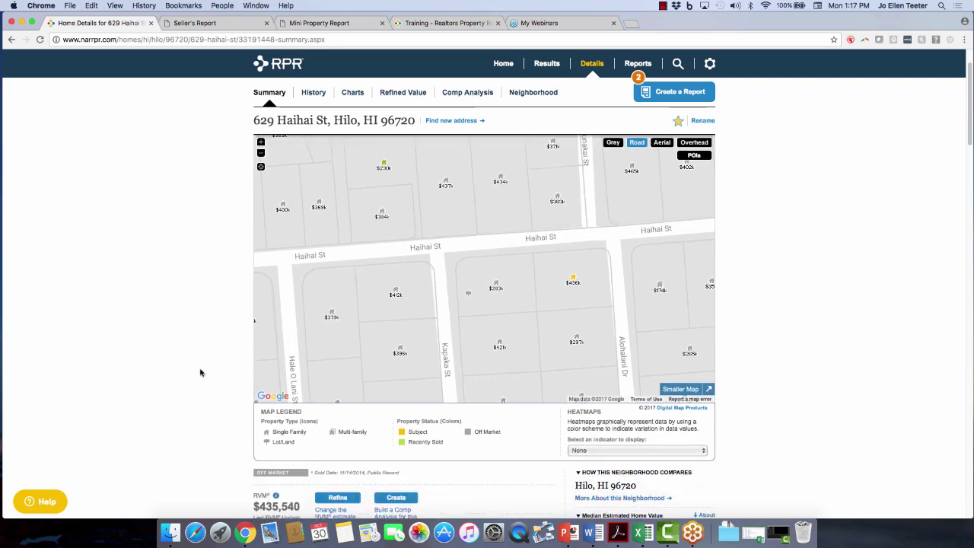
Show the 12-Month Change in Estimated Value heatmap, then the Listing Price vs. Sales Price heatmap.
click(682, 453)
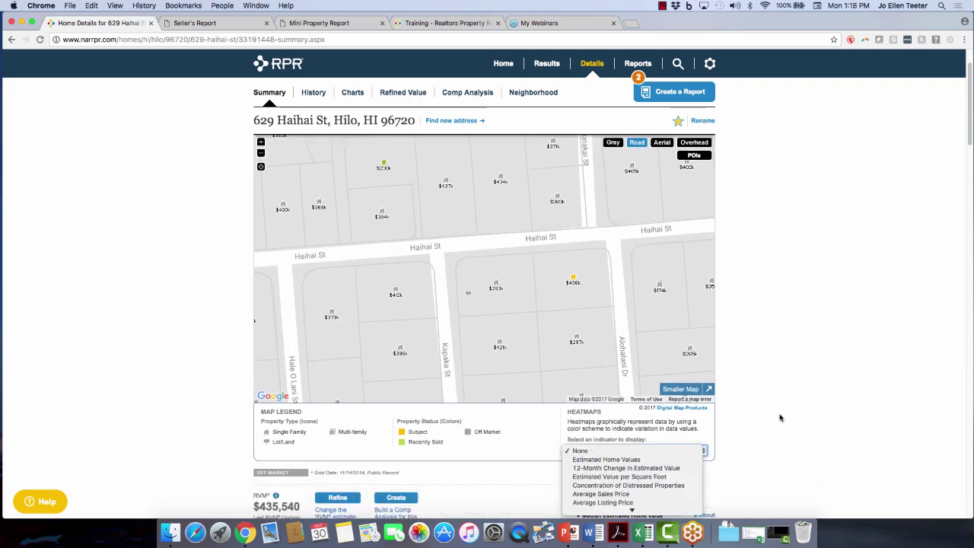
click(628, 468)
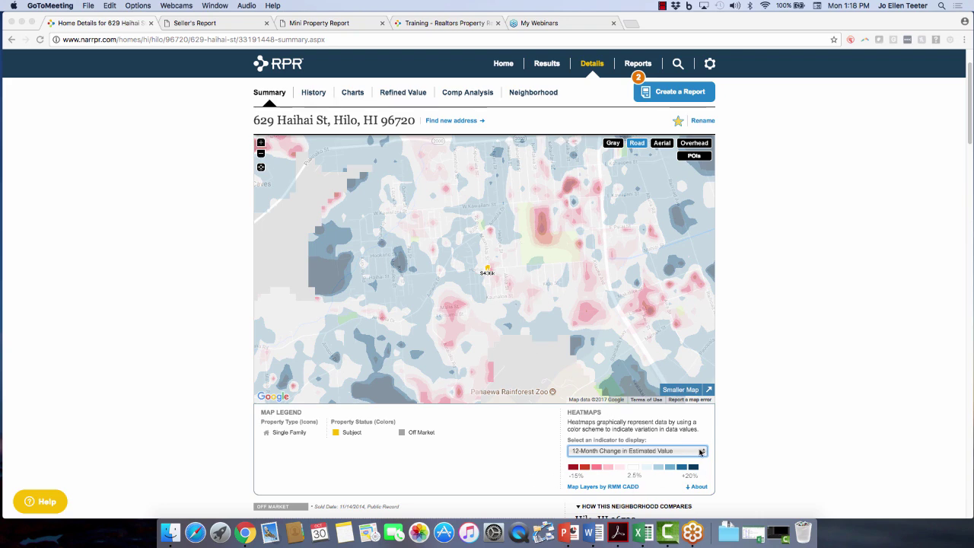
scroll(783, 421, down, 2)
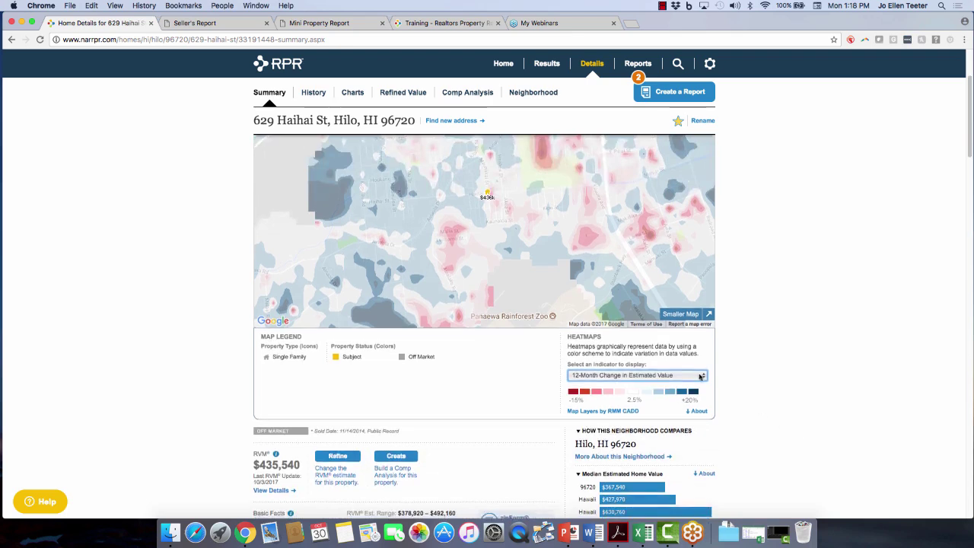
click(701, 377)
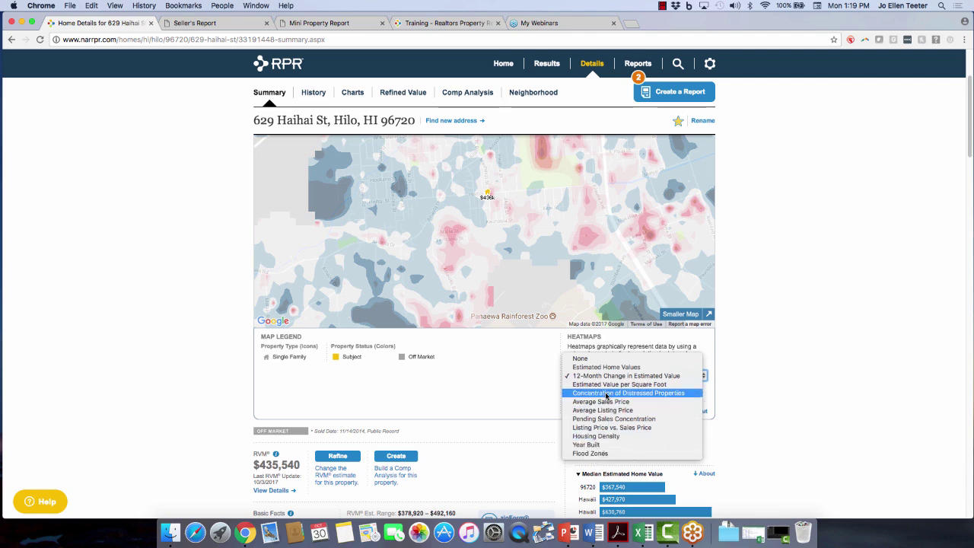
click(599, 432)
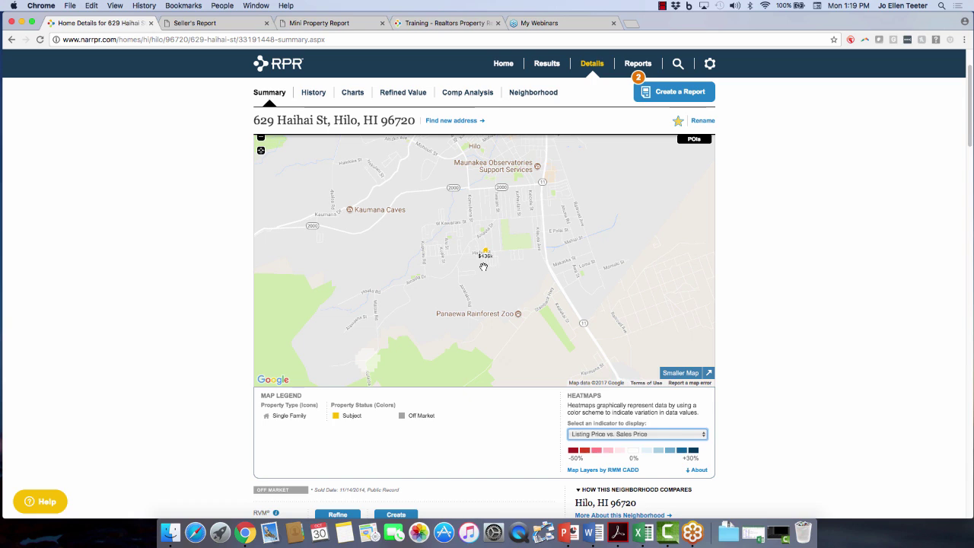
Set the heatmap back to None and return to the smaller map layout.
click(672, 436)
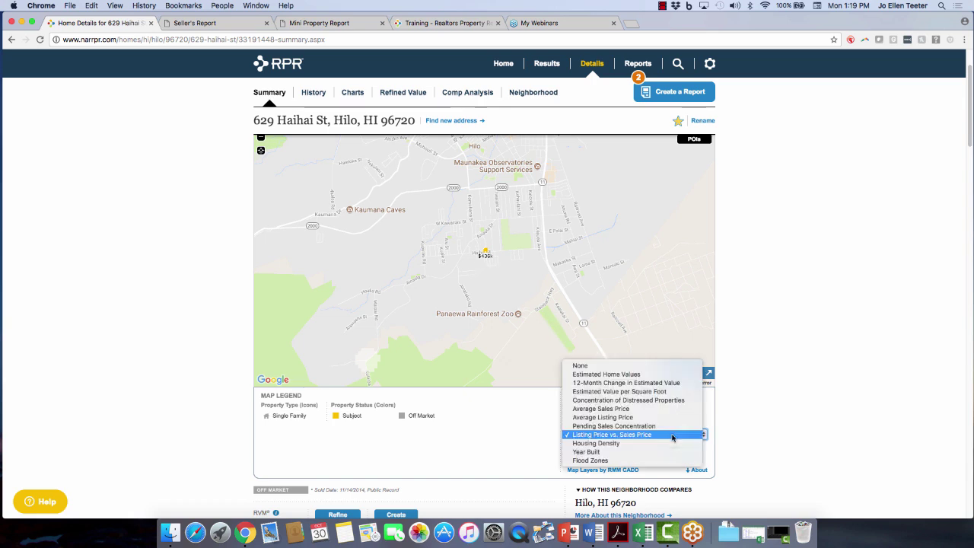
click(637, 369)
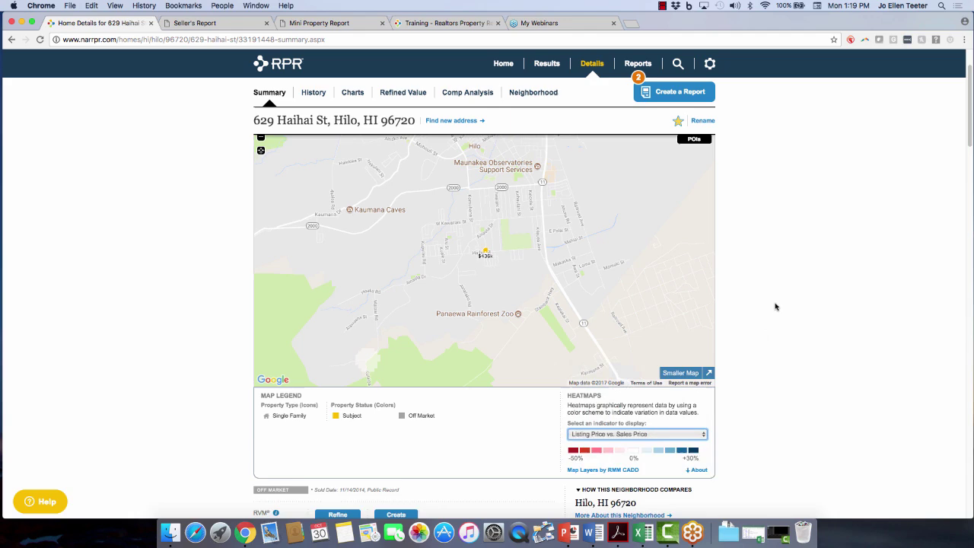
click(682, 375)
scroll(832, 309, up, 2)
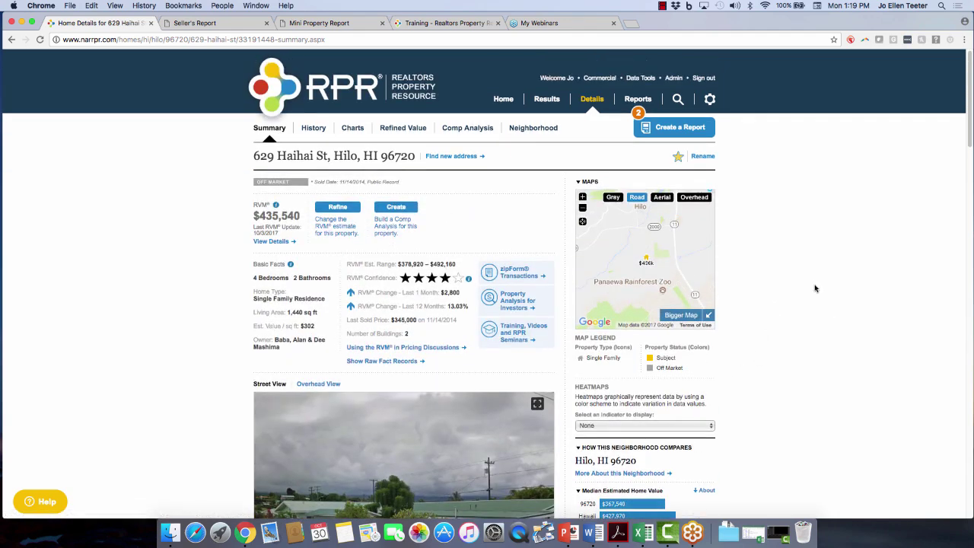
click(313, 127)
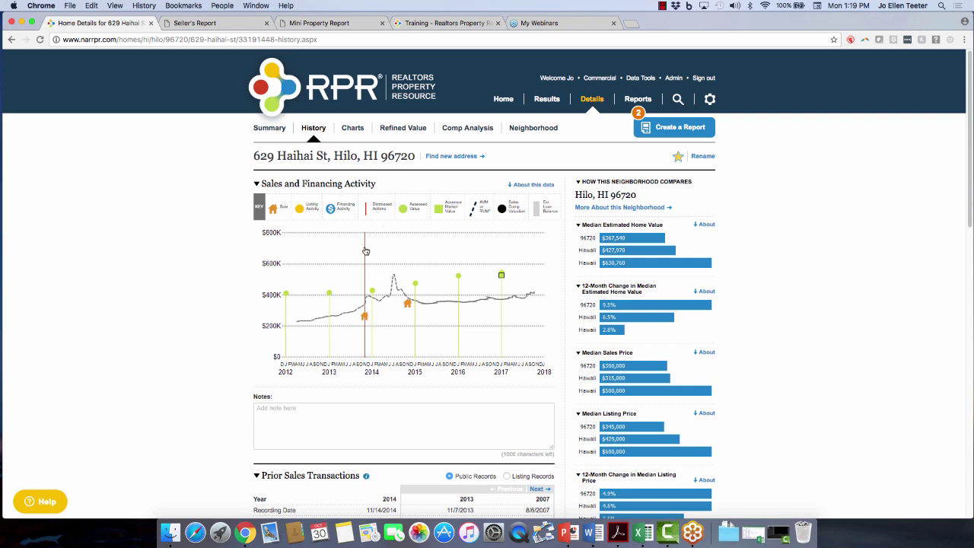
mouse_move(366, 253)
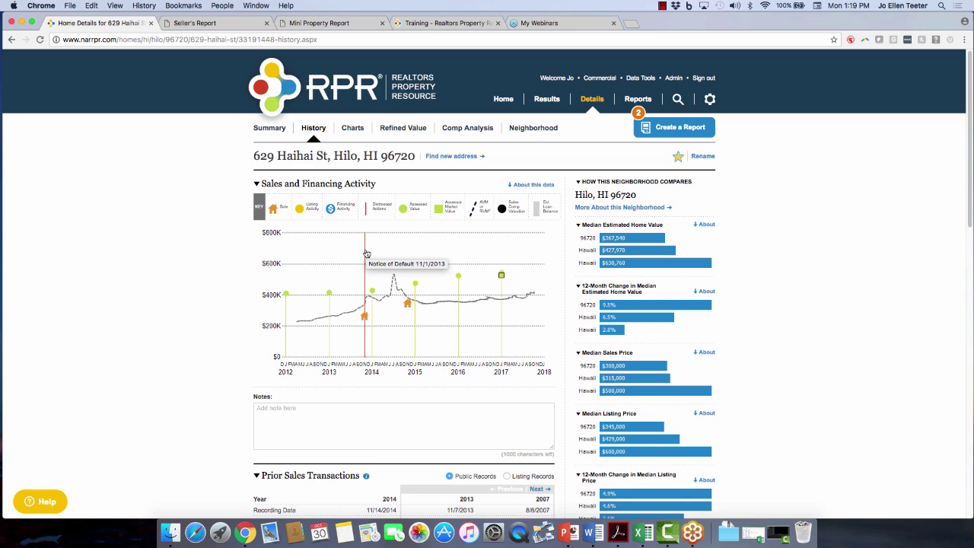
mouse_move(366, 320)
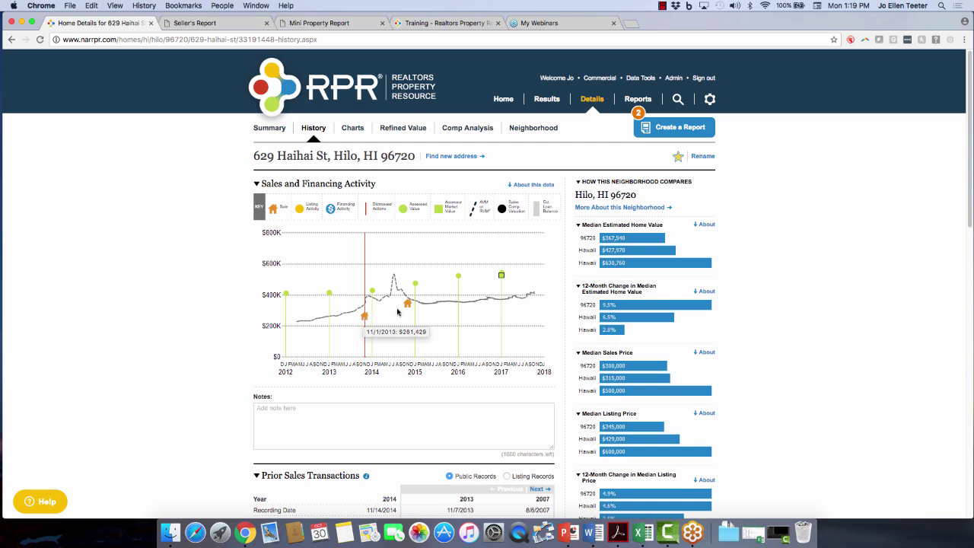
mouse_move(409, 304)
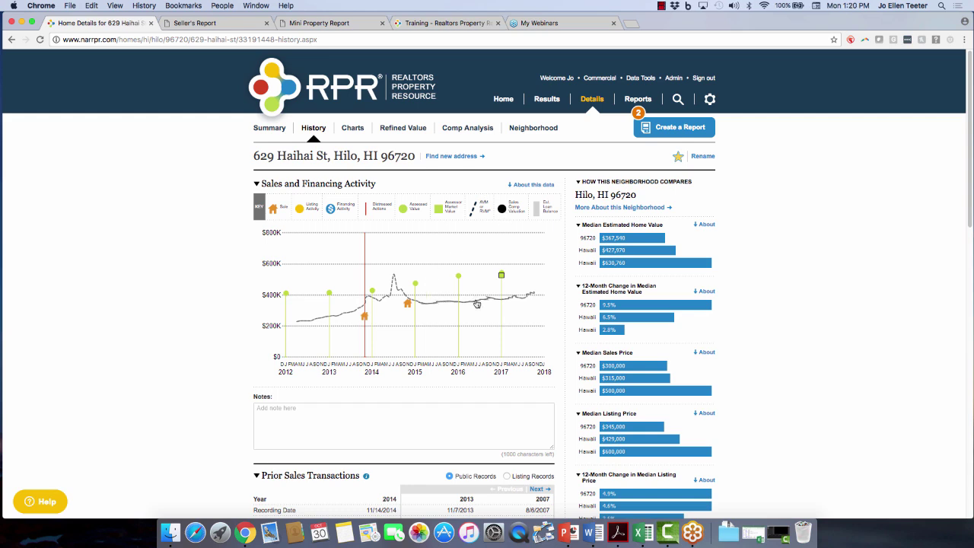
Compare prior sales from listing and public records, then expand the prior sales table.
mouse_move(477, 304)
scroll(183, 352, down, 5)
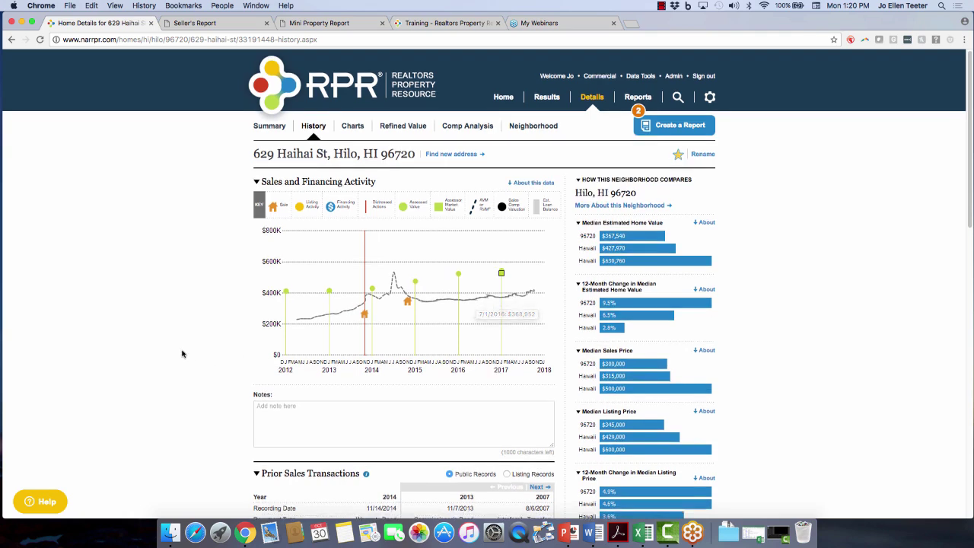
scroll(192, 388, down, 5)
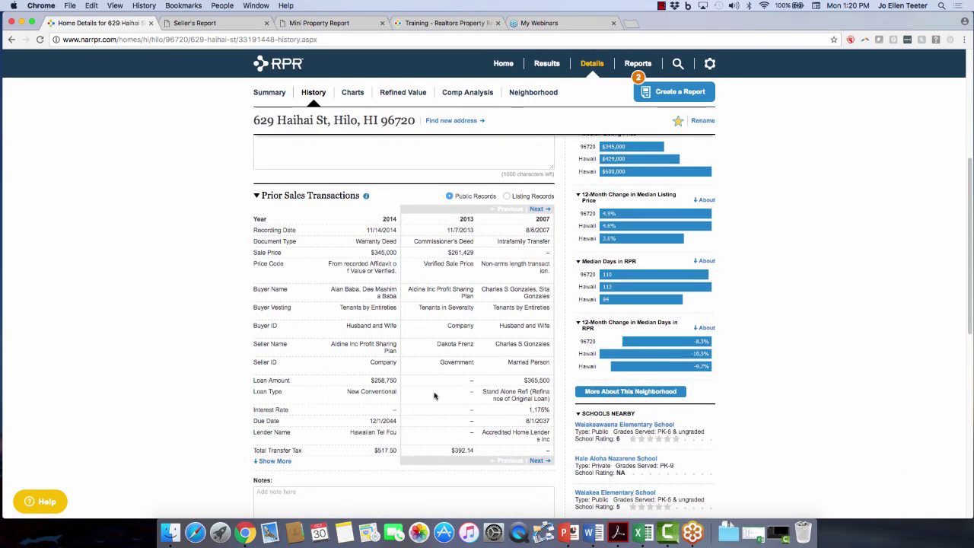
click(505, 196)
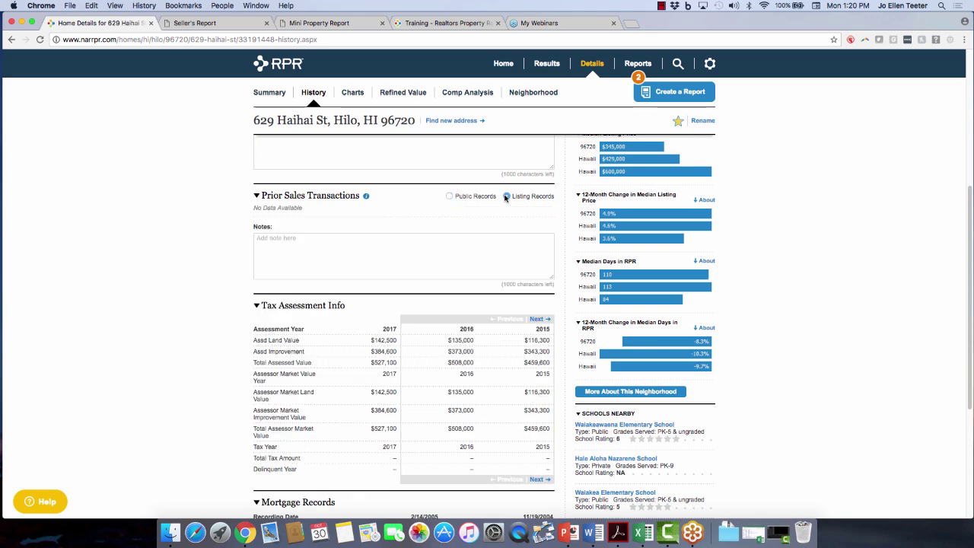
click(450, 197)
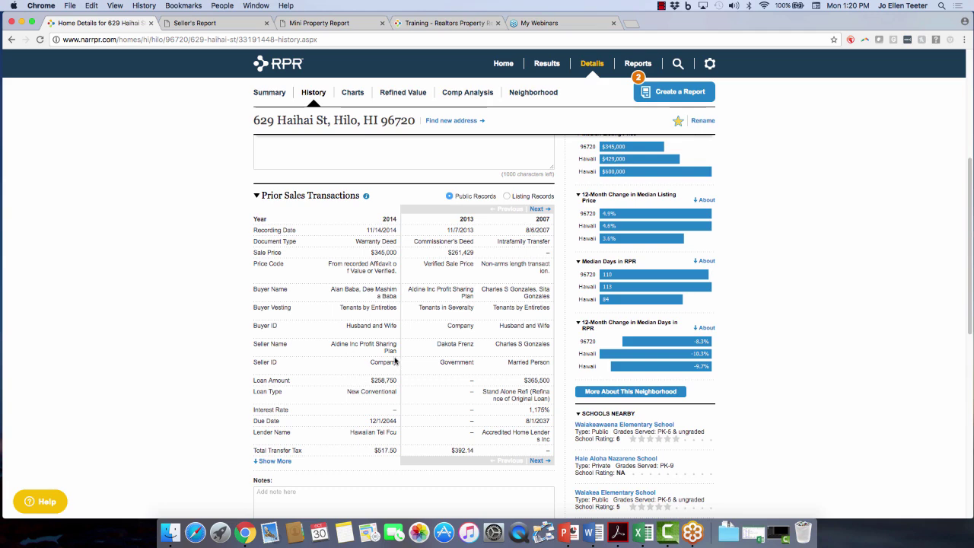
scroll(361, 420, down, 3)
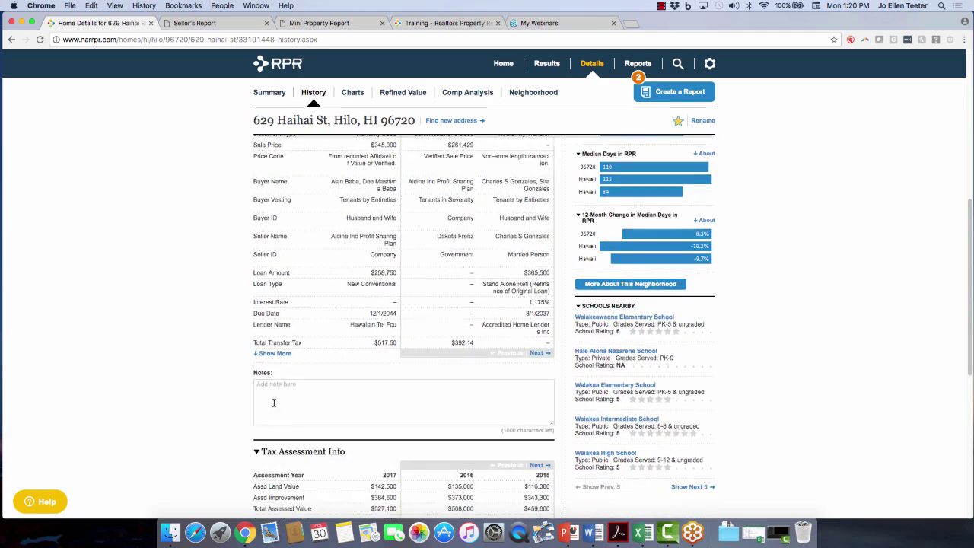
click(269, 355)
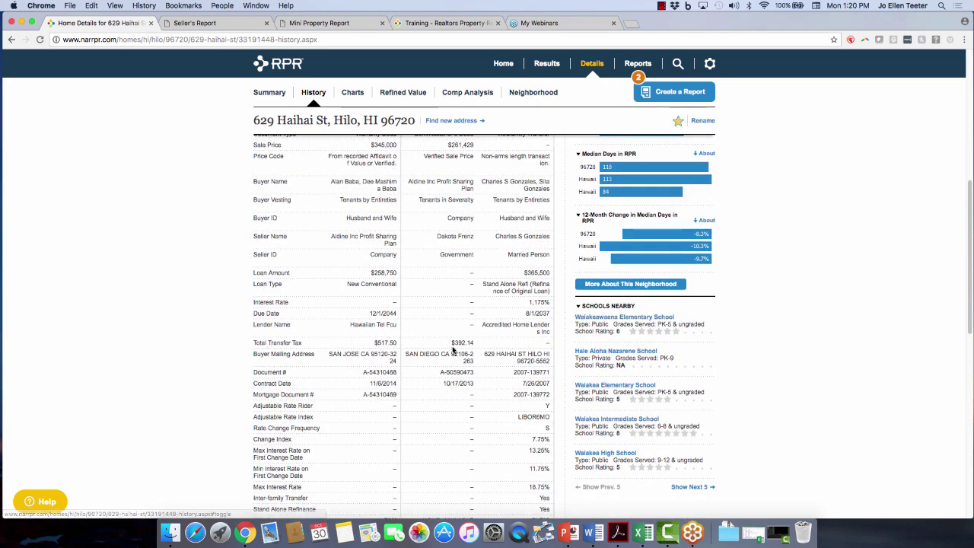
Page the tax assessments back to earlier years.
scroll(418, 404, down, 3)
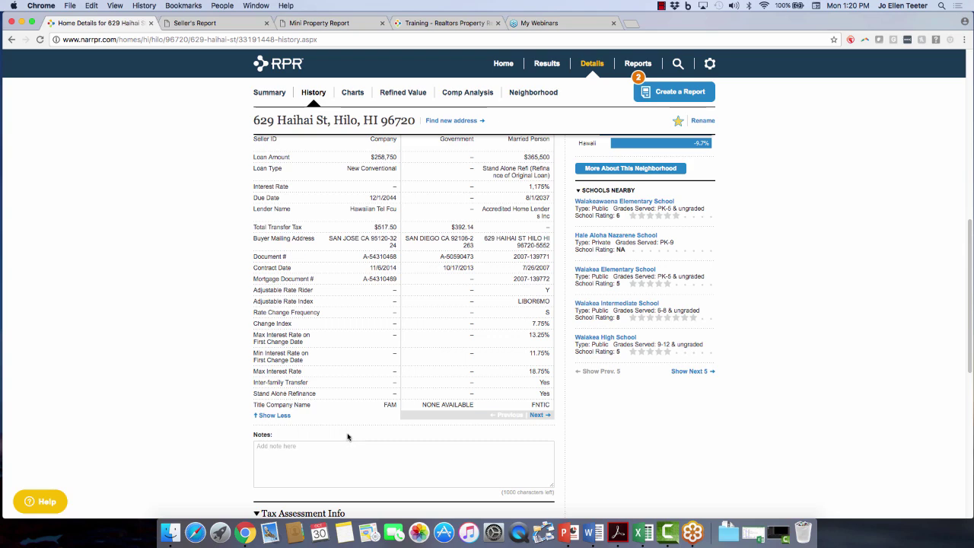
scroll(349, 438, down, 3)
scroll(207, 421, down, 4)
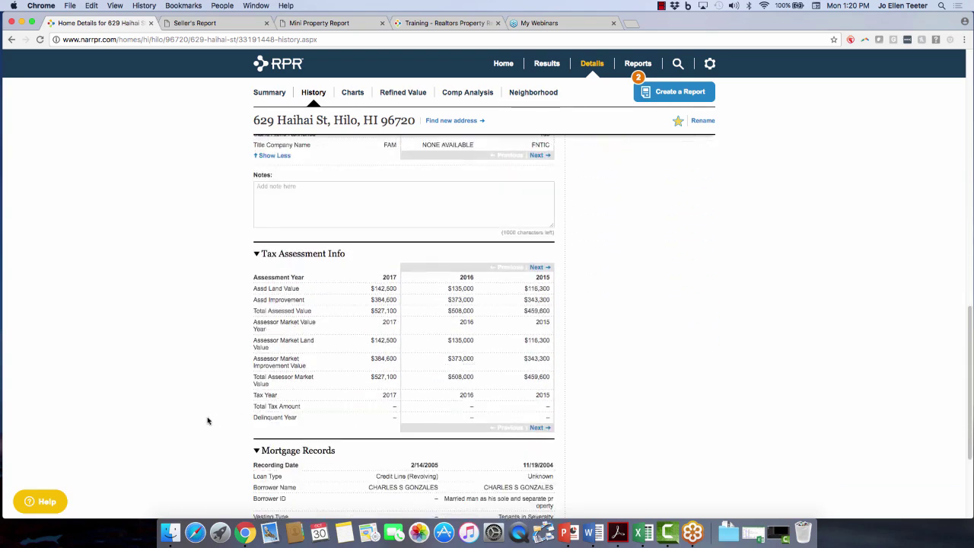
scroll(208, 421, down, 1)
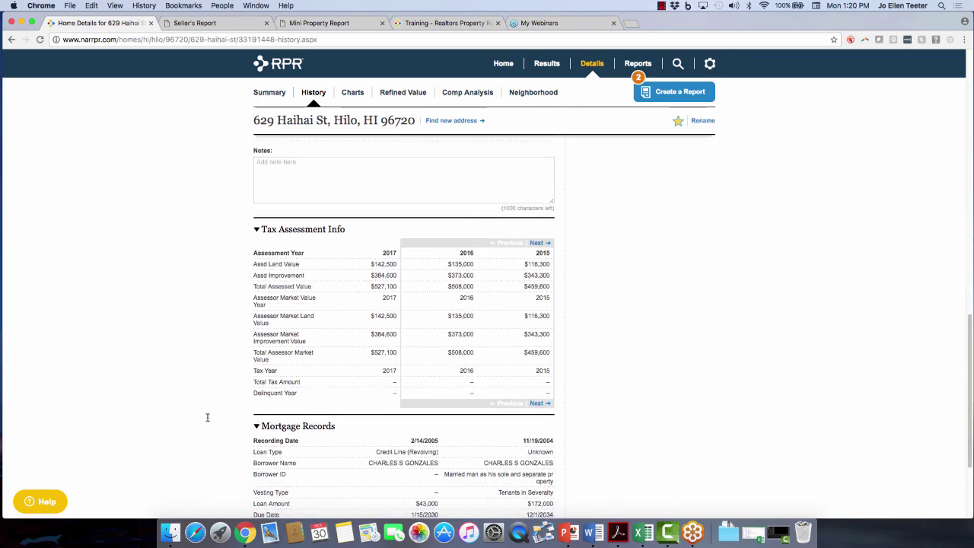
click(537, 243)
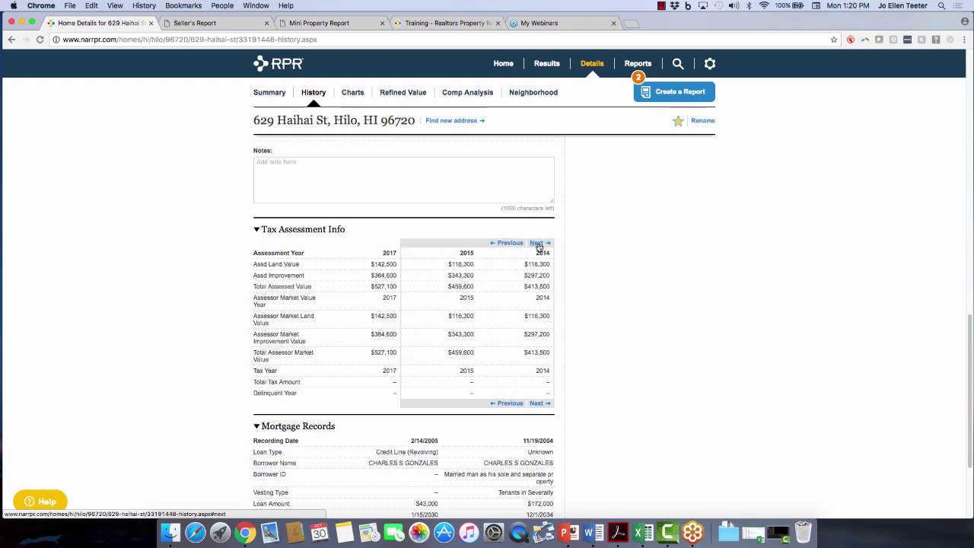
click(537, 244)
click(537, 244)
Expand Mortgage Records to show every loan detail, then return to the top of the page.
scroll(83, 369, down, 5)
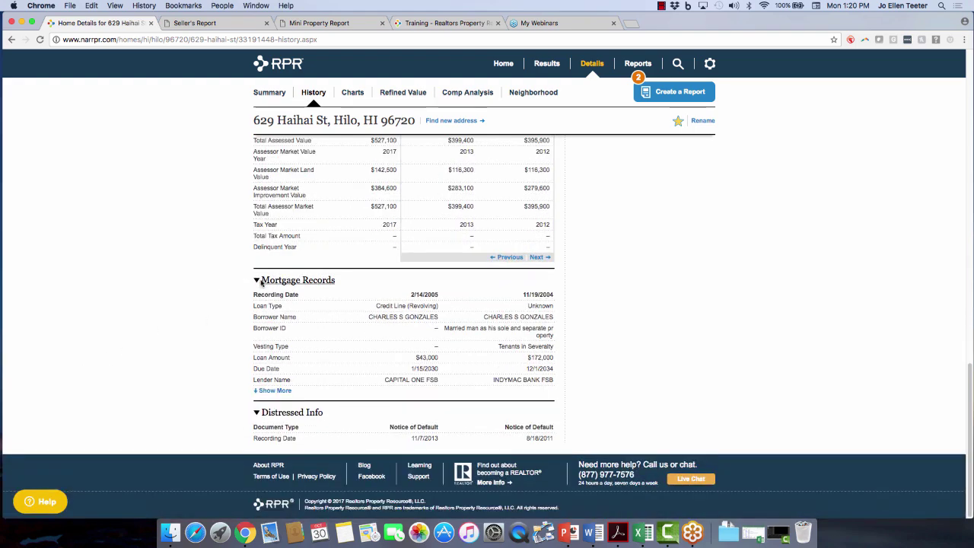
click(276, 390)
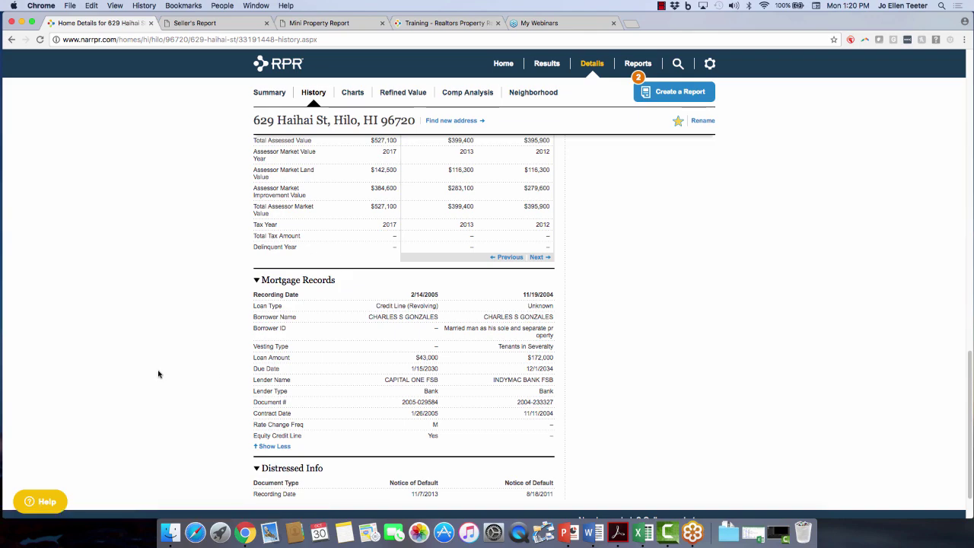
scroll(159, 374, down, 2)
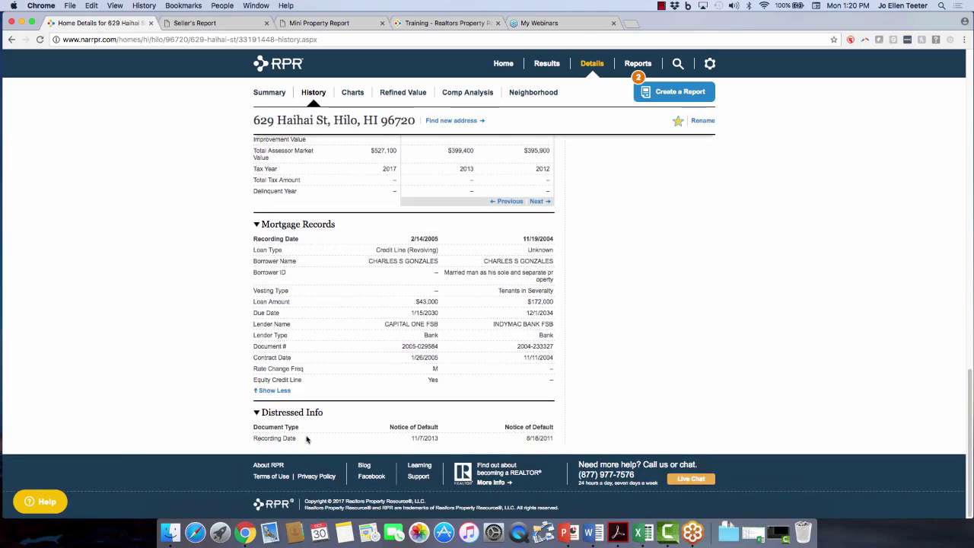
scroll(873, 272, up, 10)
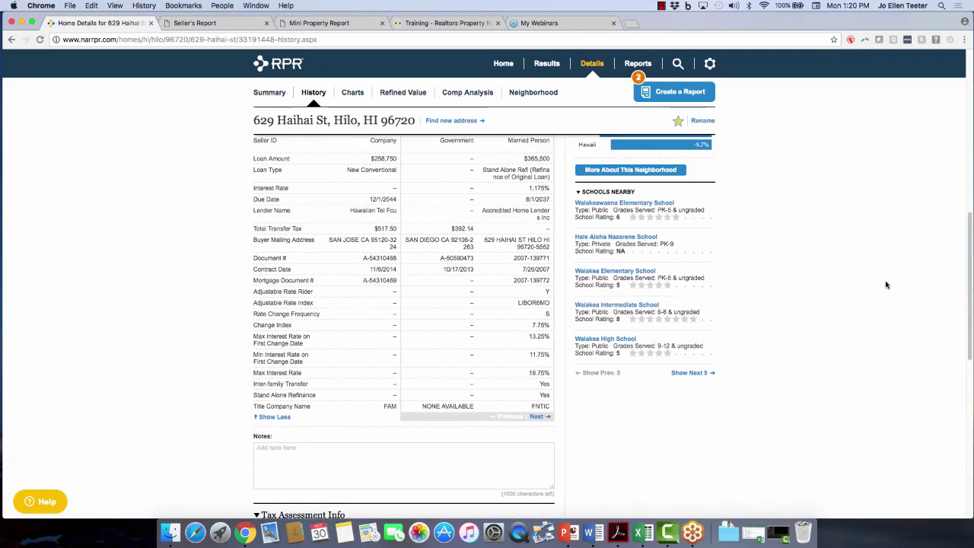
scroll(885, 285, up, 10)
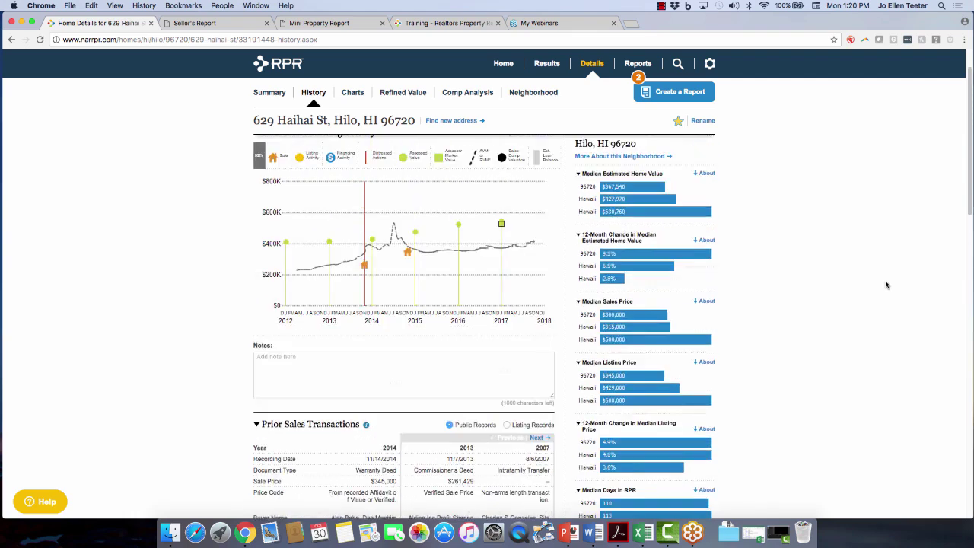
scroll(885, 285, up, 2)
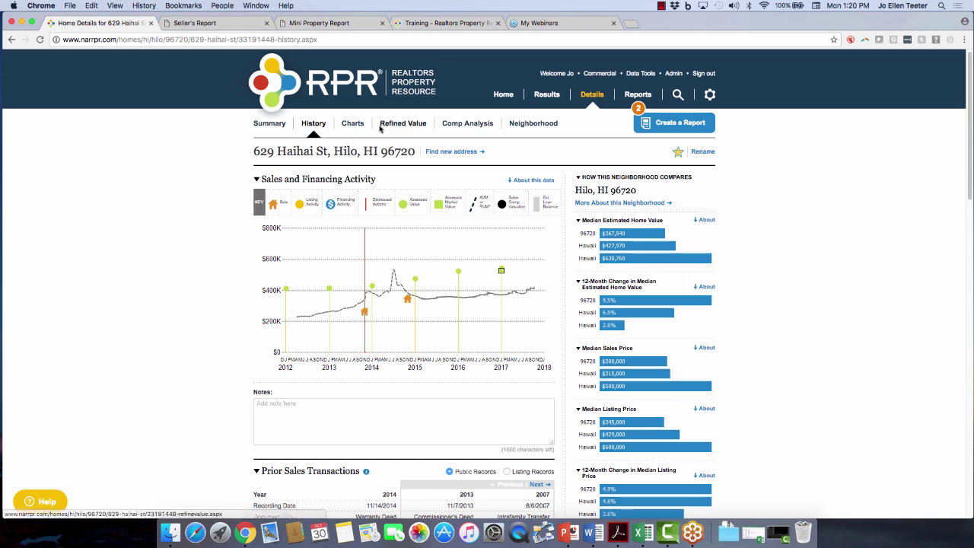
Read the About this data notes for home value, listing inventory and distressed-property charts, then open Refined Value.
click(350, 126)
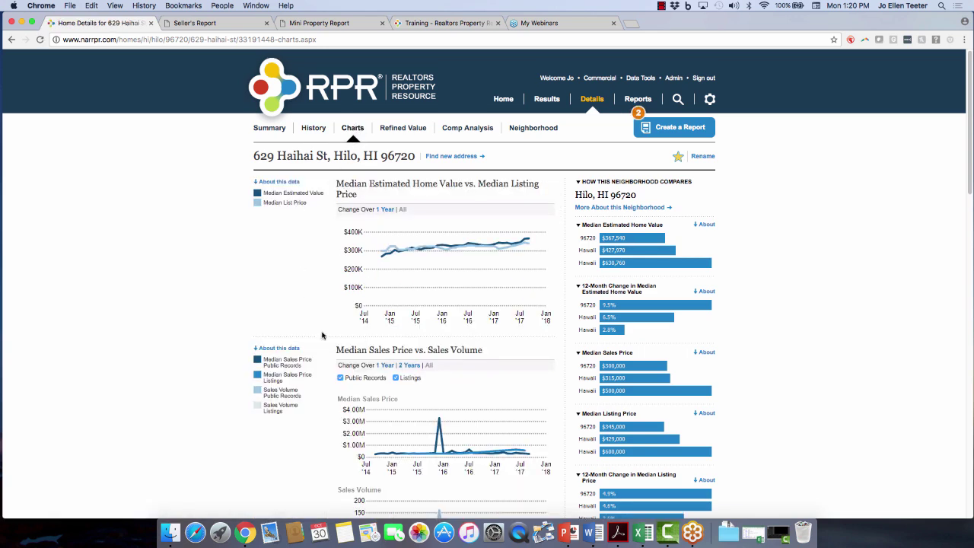
click(271, 184)
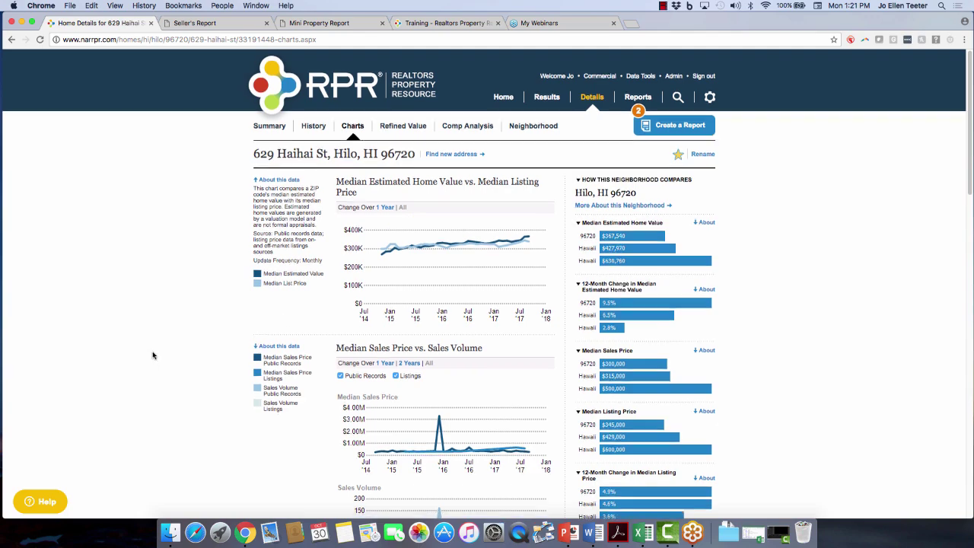
scroll(152, 355, down, 2)
scroll(152, 355, down, 15)
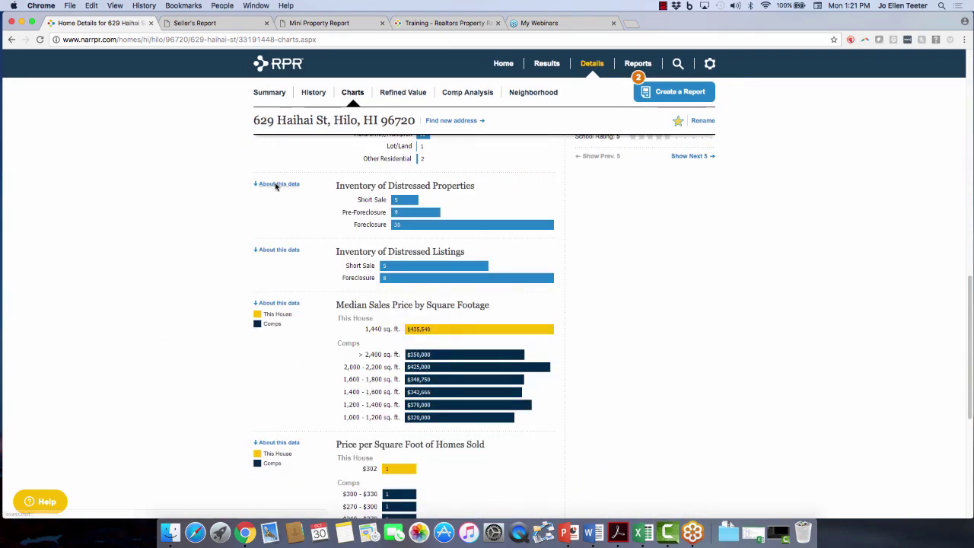
scroll(263, 209, up, 3)
click(270, 215)
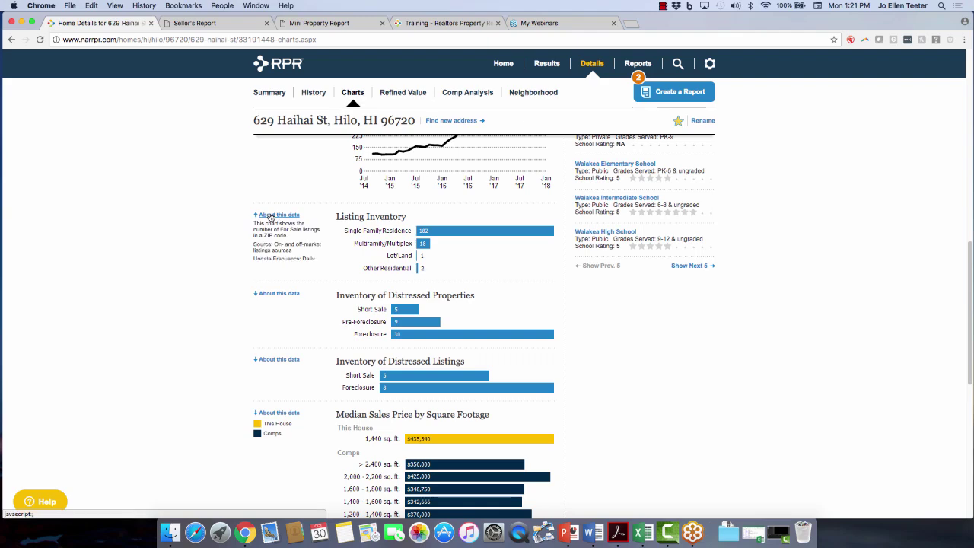
click(295, 295)
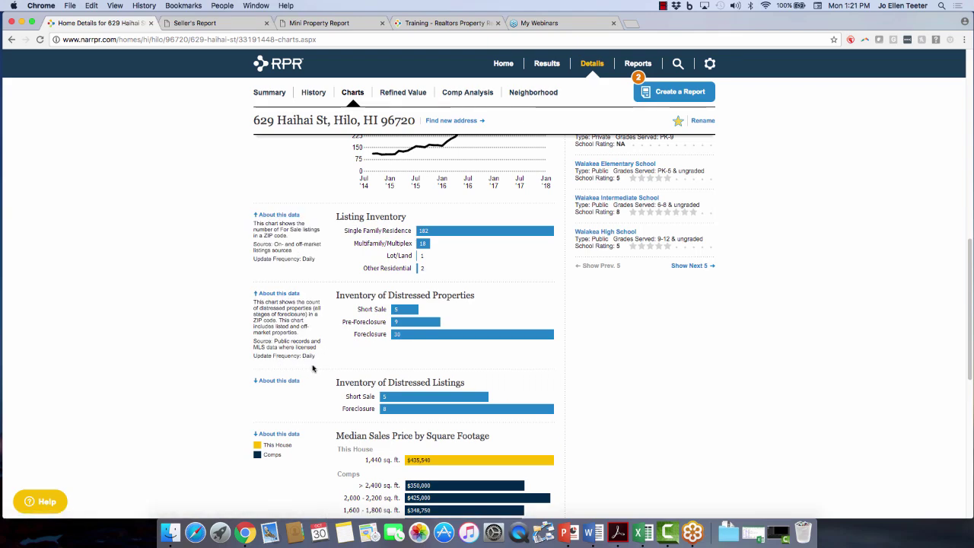
scroll(206, 314, up, 10)
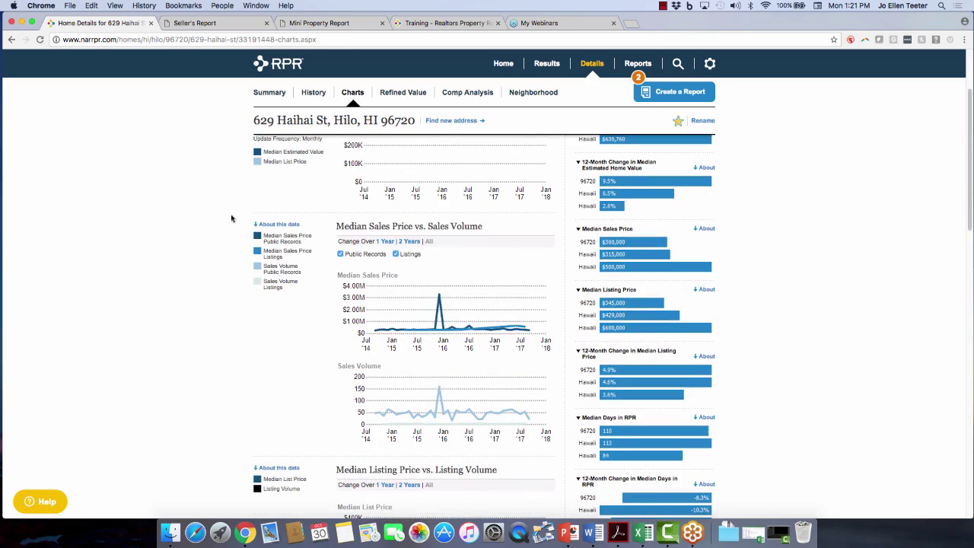
click(409, 92)
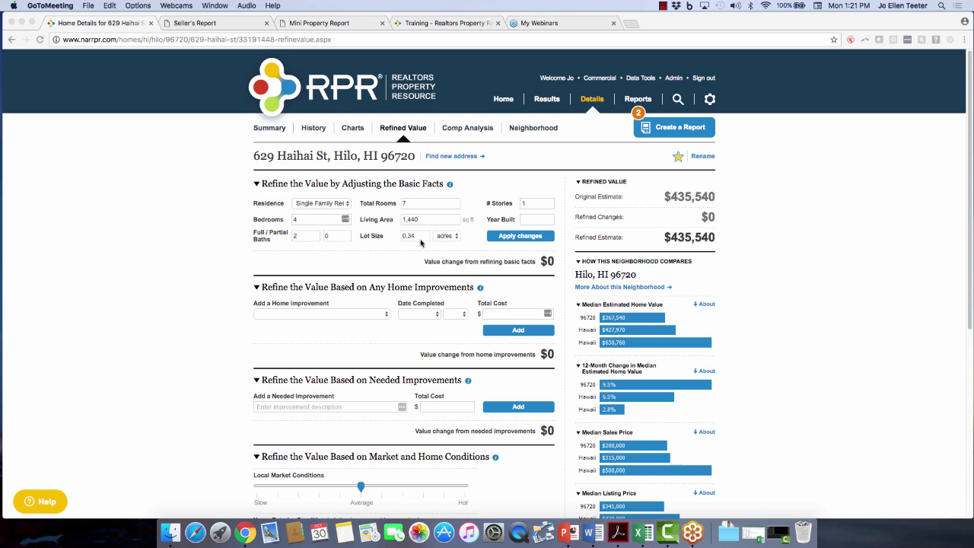
Apply a changed bedroom count, restore the original $435,540 estimate, and collapse the Basic Facts section.
click(298, 219)
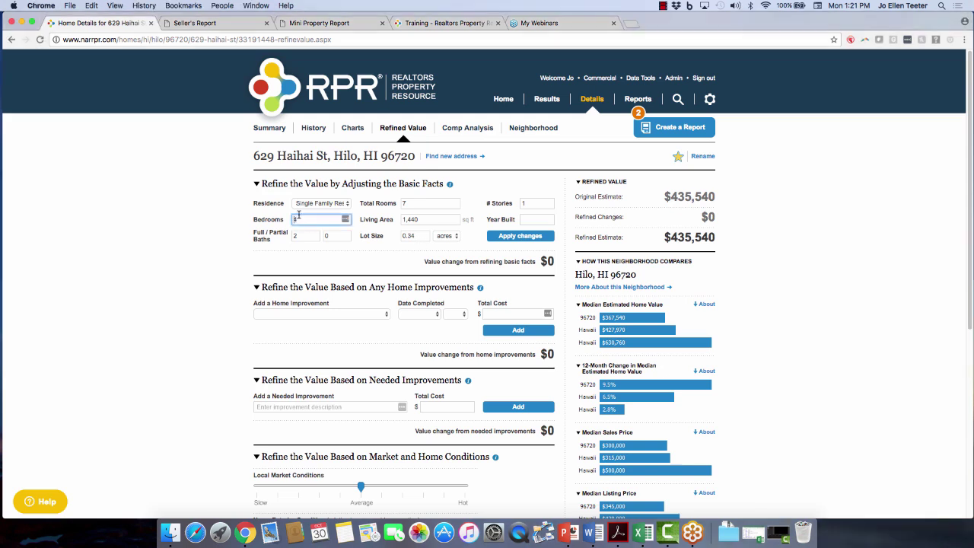
text(4)
click(536, 236)
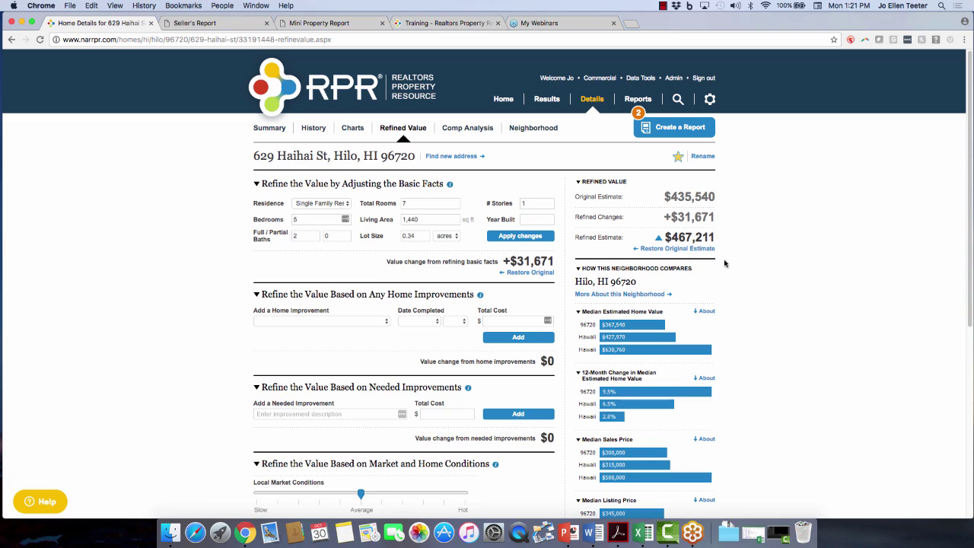
click(688, 251)
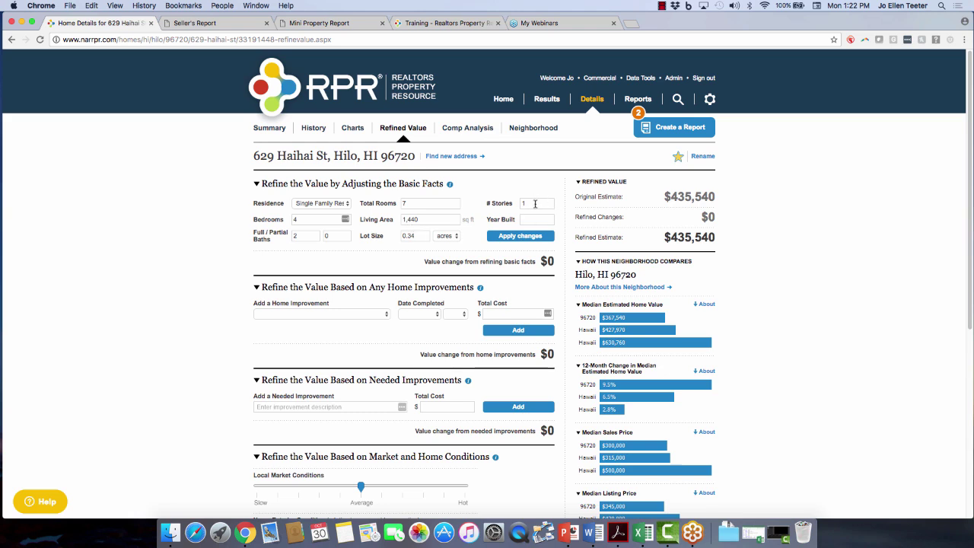
click(352, 185)
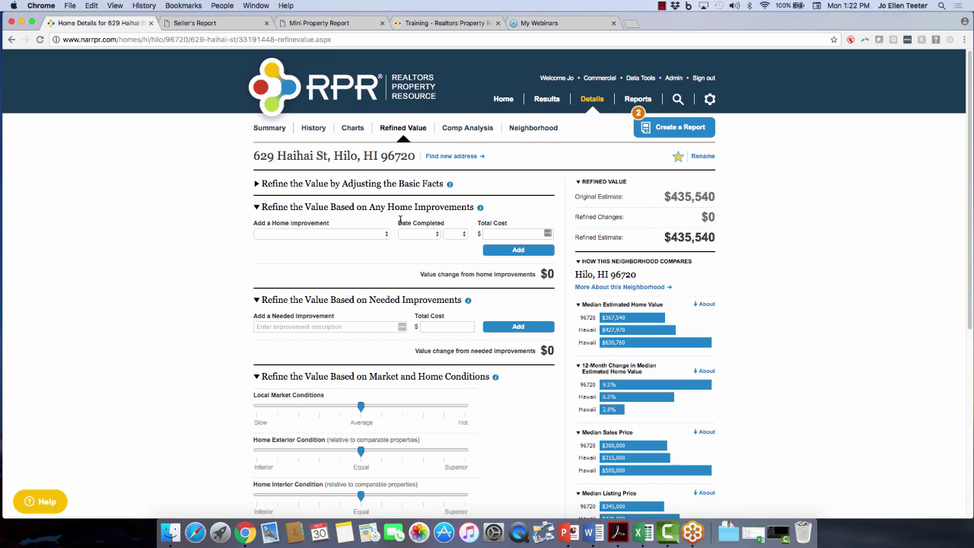
Add Attic Insulation (fiberglass) (Midrange), completed May 2016, total cost $1,400, for a $437,471 estimate.
click(333, 235)
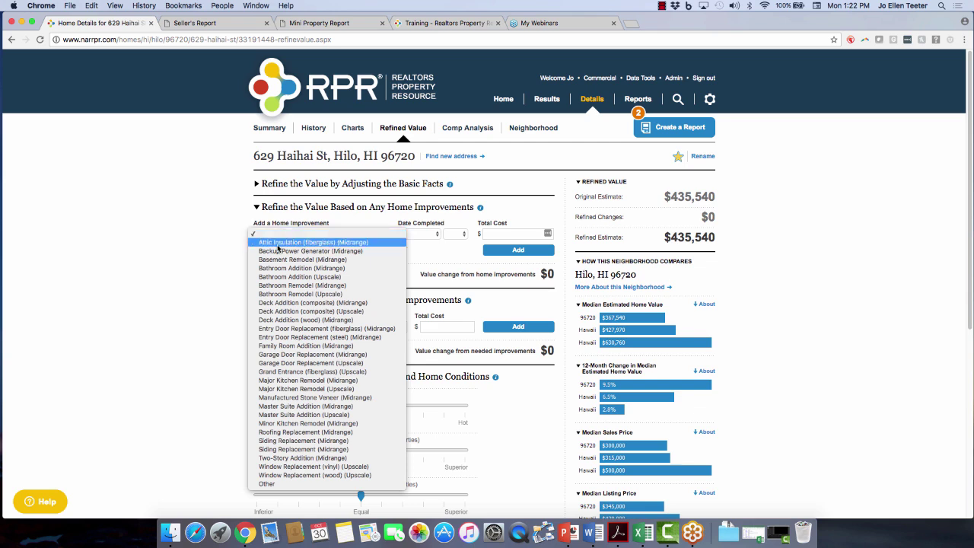
click(278, 243)
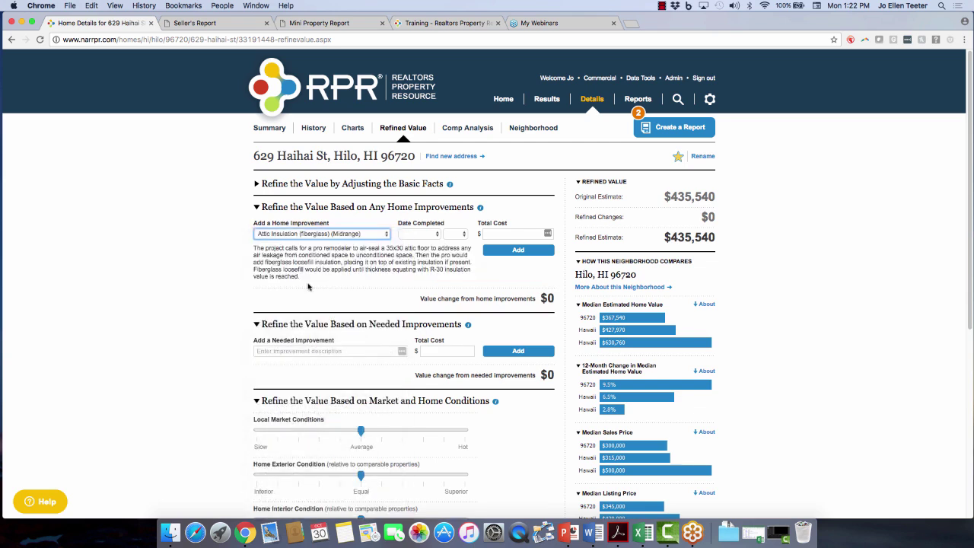
click(418, 235)
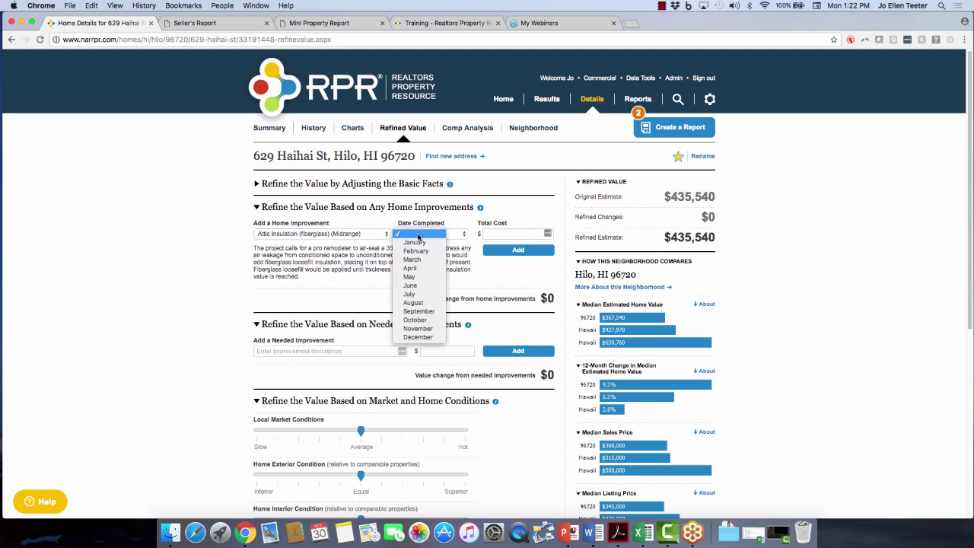
click(415, 279)
click(457, 235)
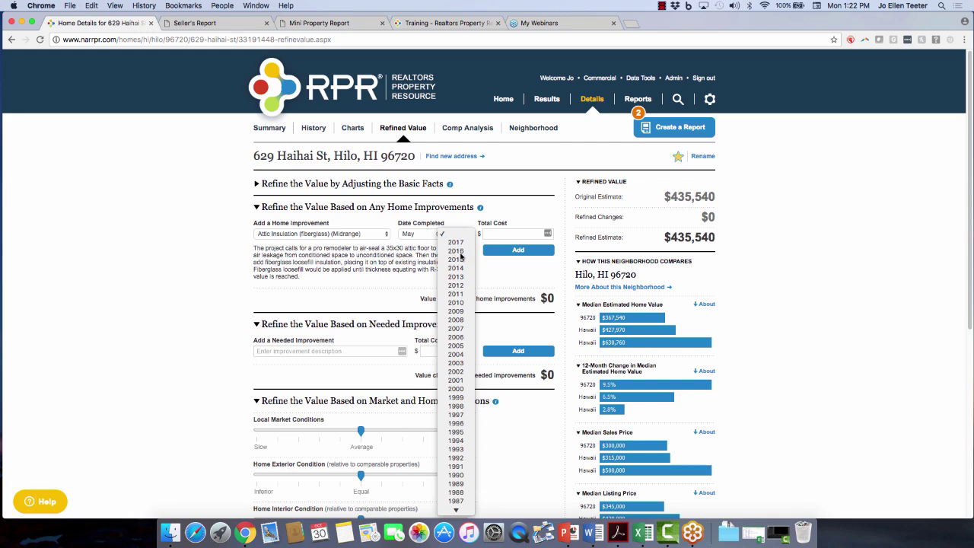
click(459, 252)
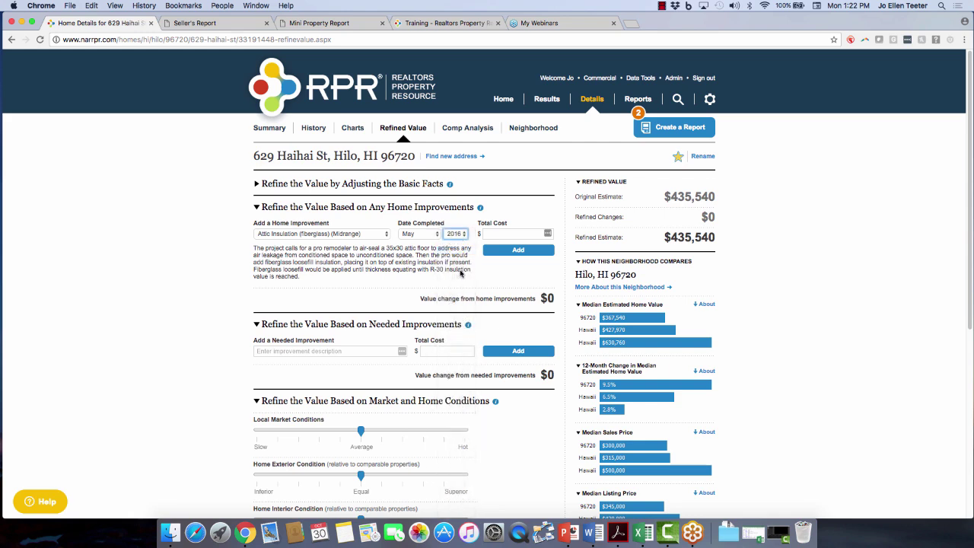
click(501, 232)
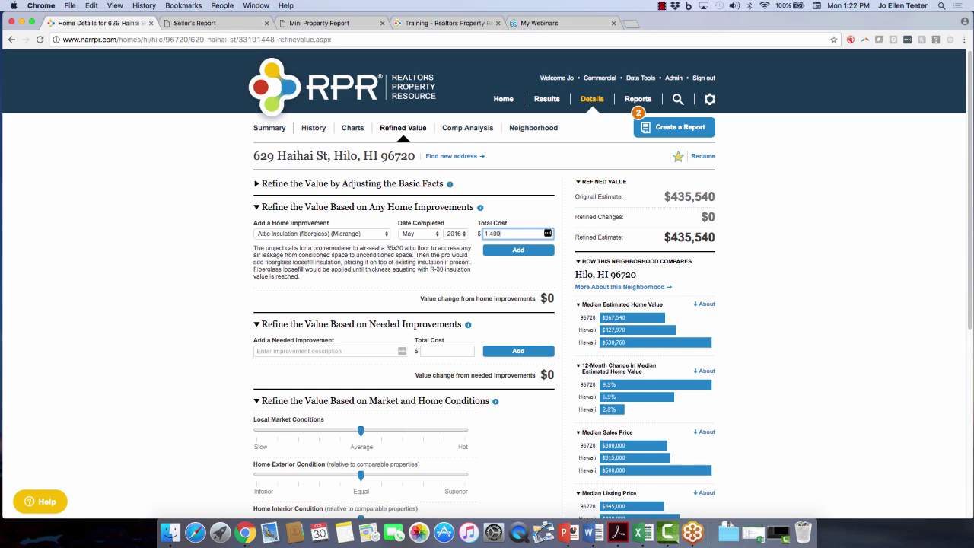
click(521, 254)
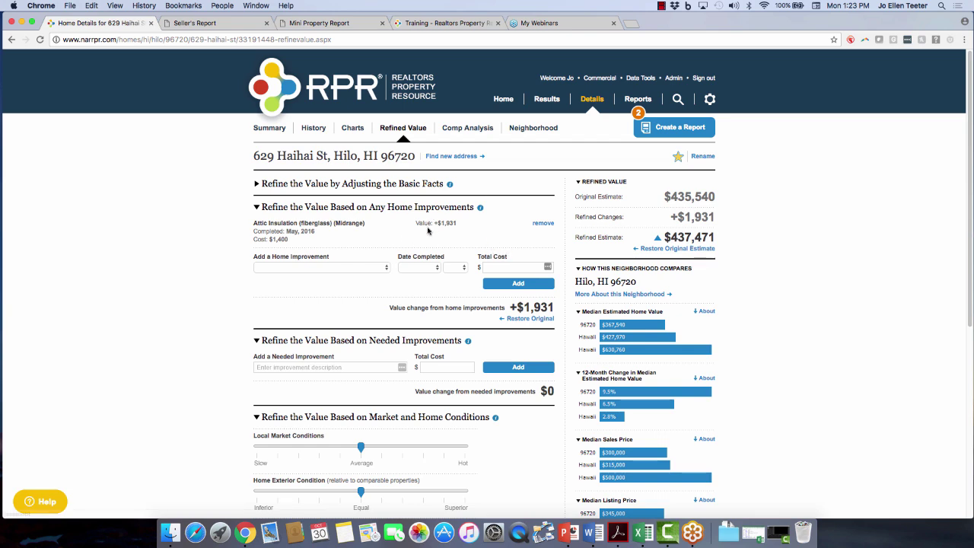
Add an Other improvement 'landscaped and added a pond', August 2015, $3,000, reaching $440,171.
click(366, 270)
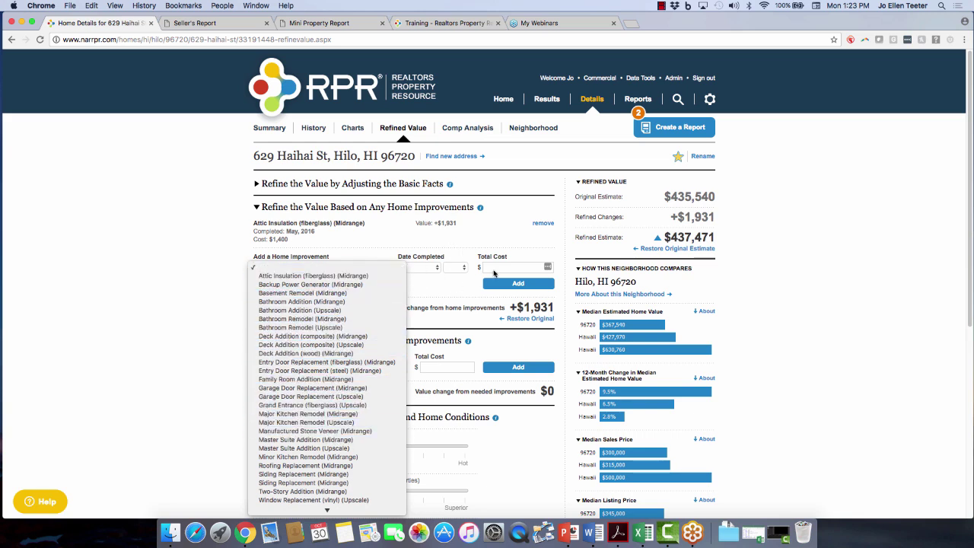
scroll(315, 396, down, 1)
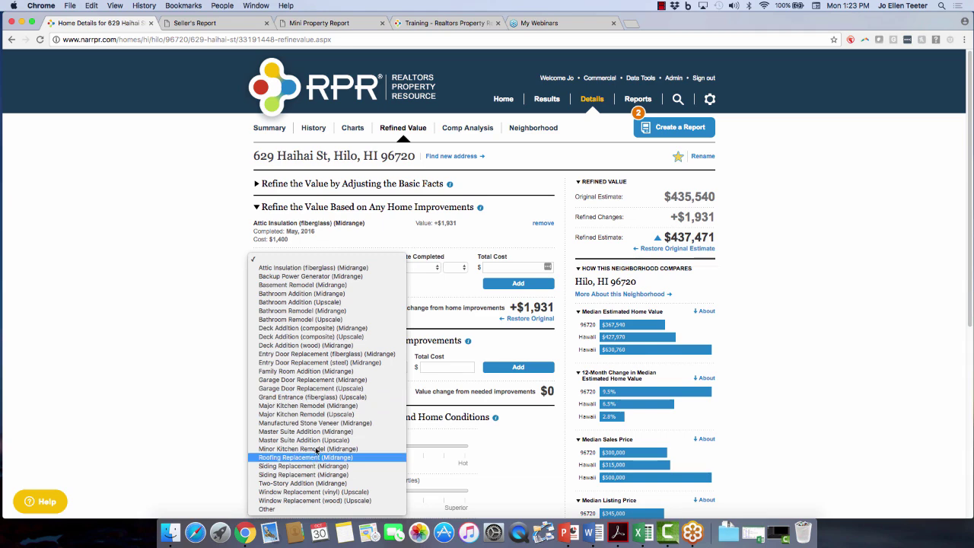
click(312, 509)
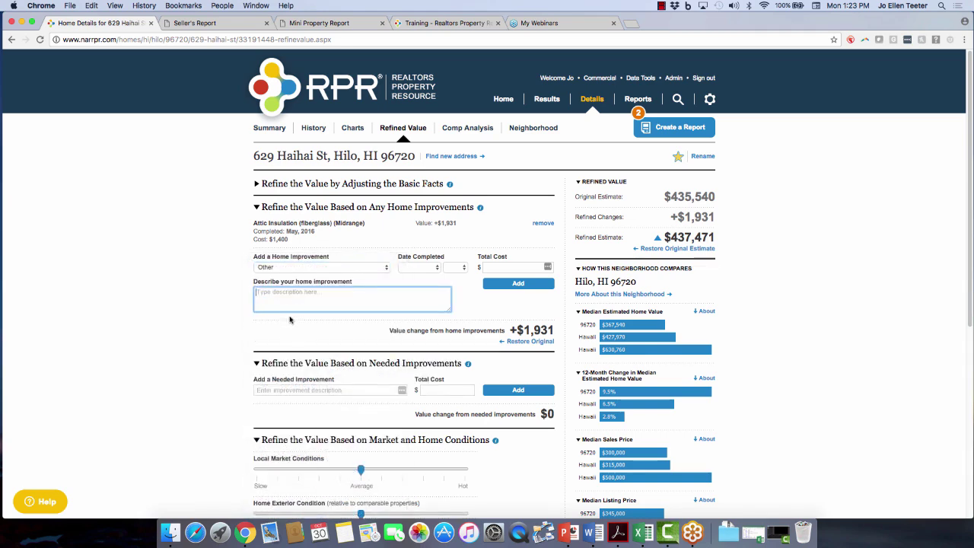
text(landscaped and added a pond)
click(418, 271)
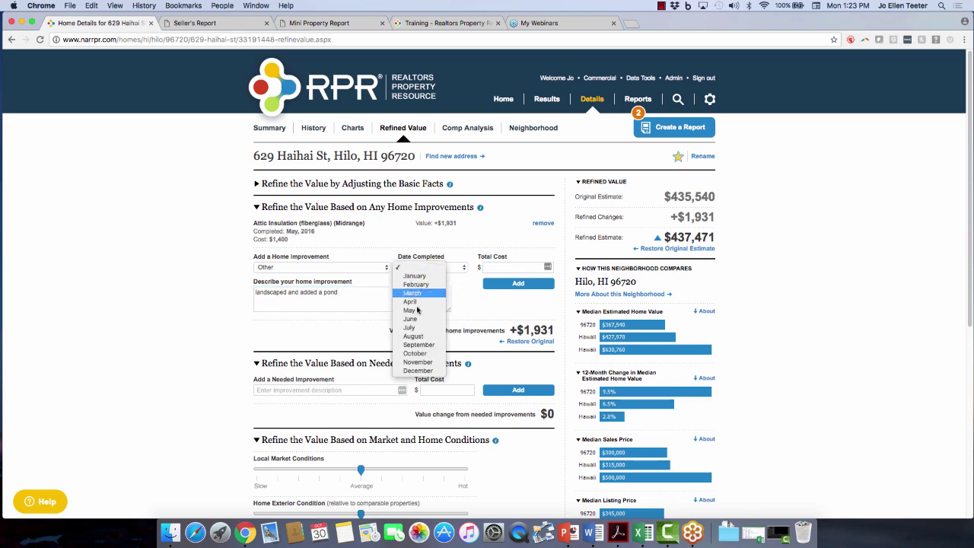
click(411, 336)
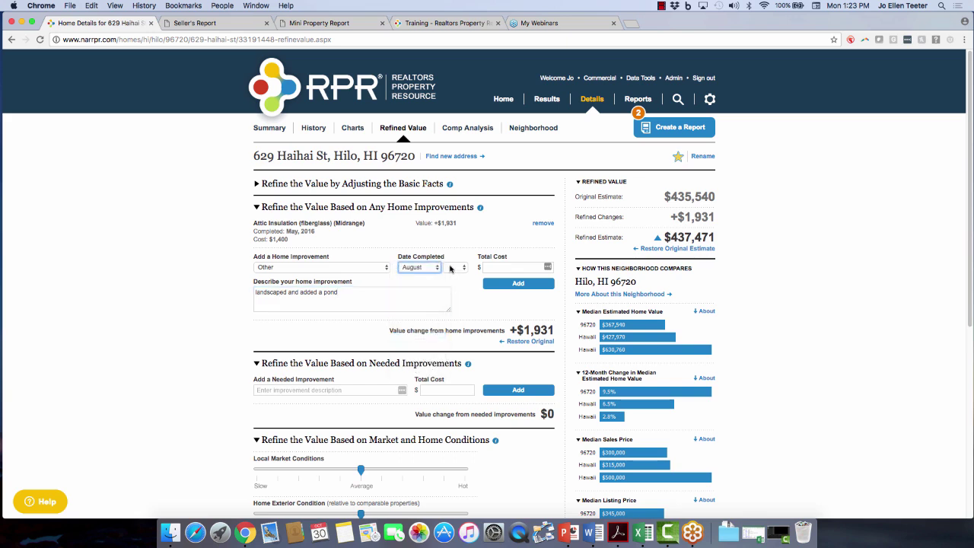
click(455, 267)
click(455, 293)
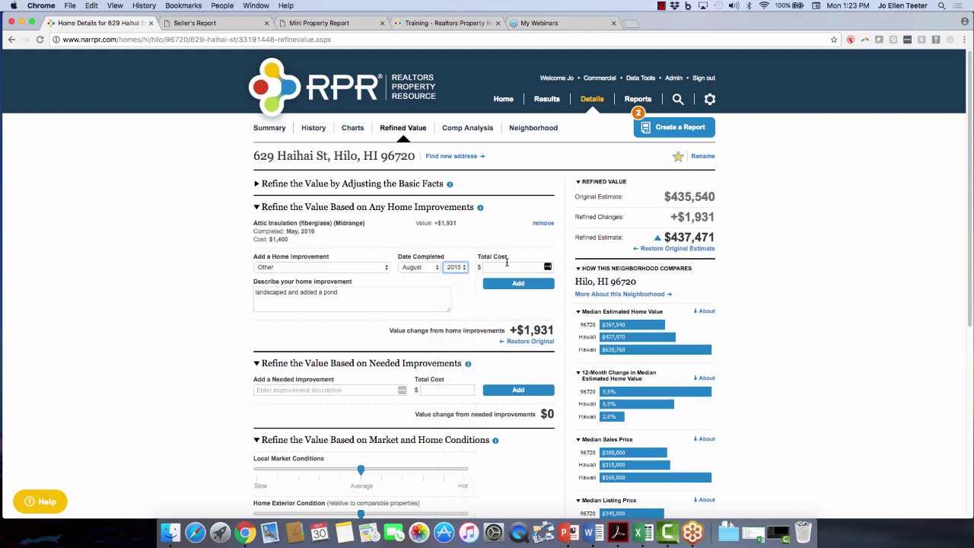
click(505, 269)
text(3,00)
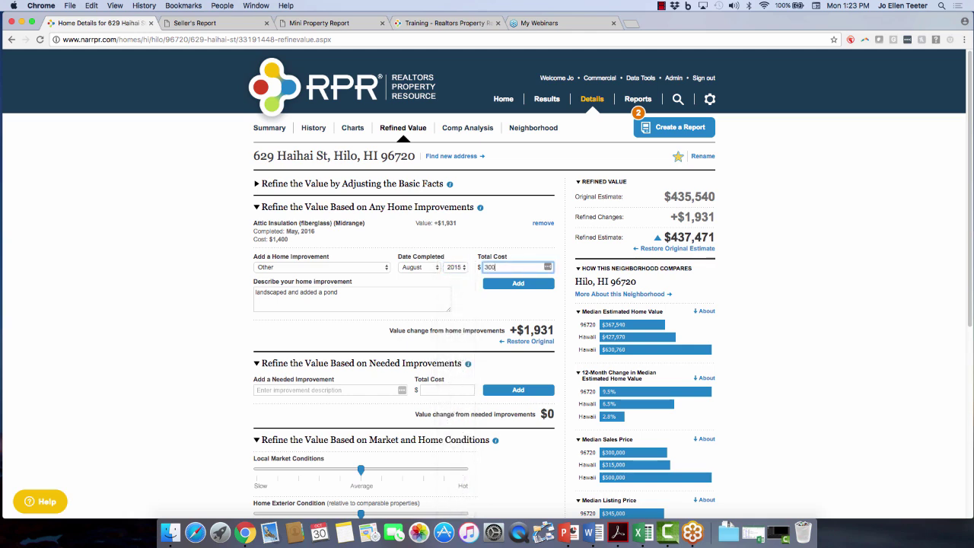
text(0)
click(511, 285)
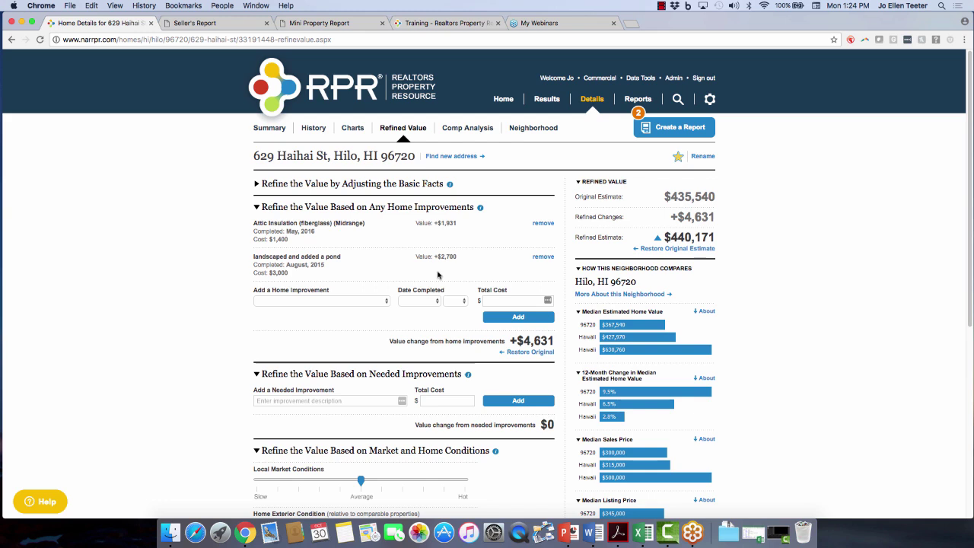
Collapse Home Improvements and add an exterior paint needed improvement costing $1,300.
click(352, 208)
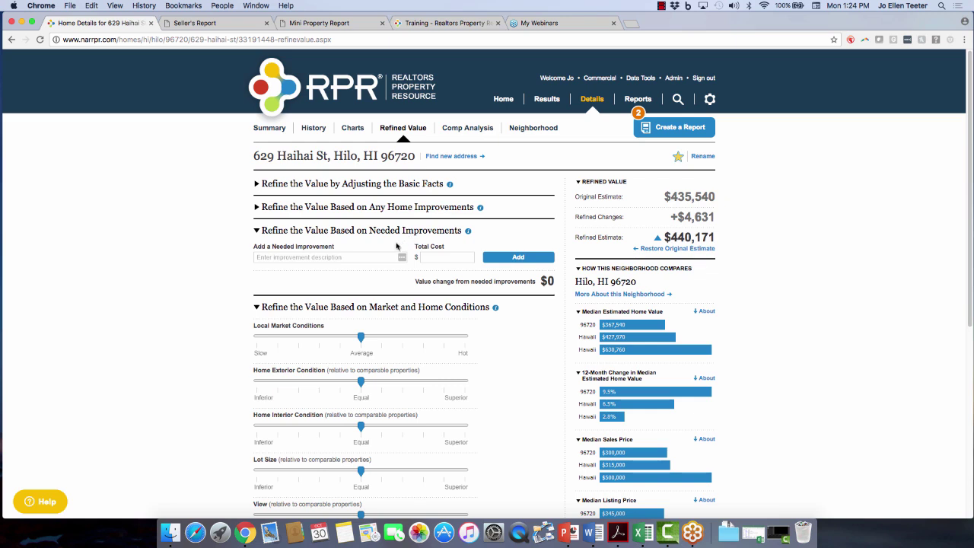
click(304, 257)
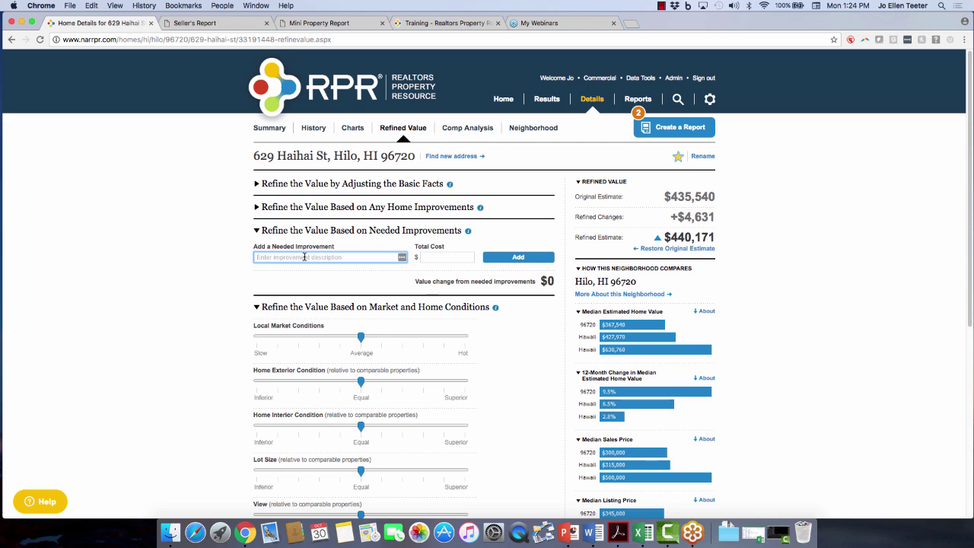
text(exterior paint)
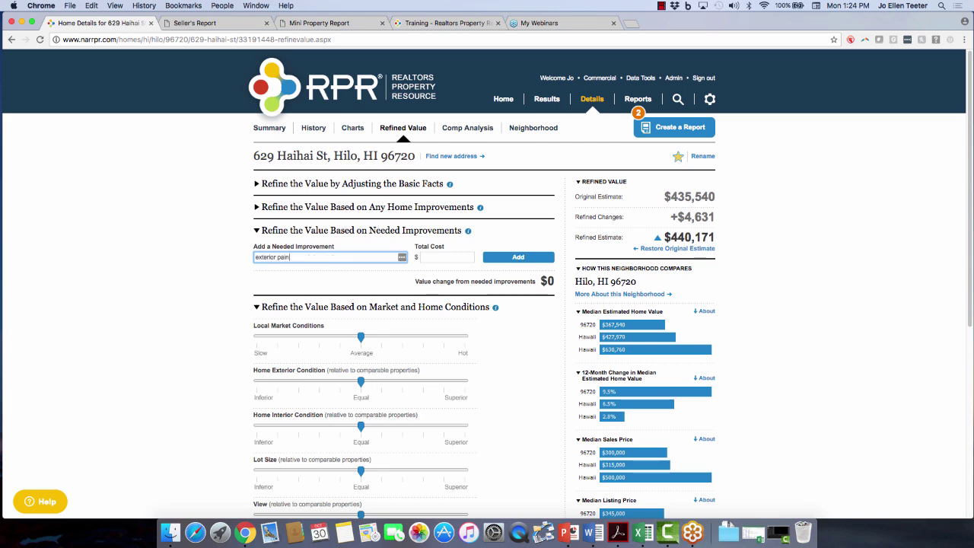
click(448, 256)
text(1,3)
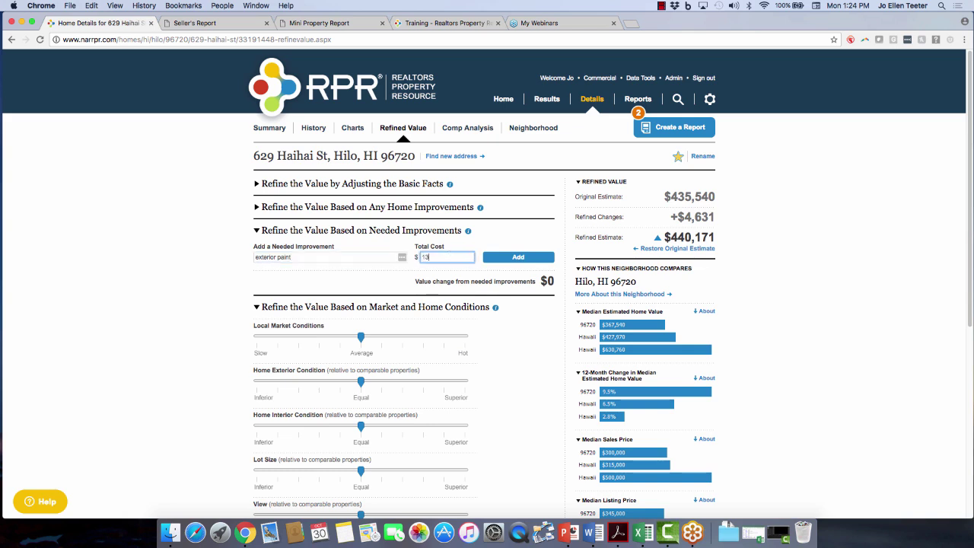
text(00)
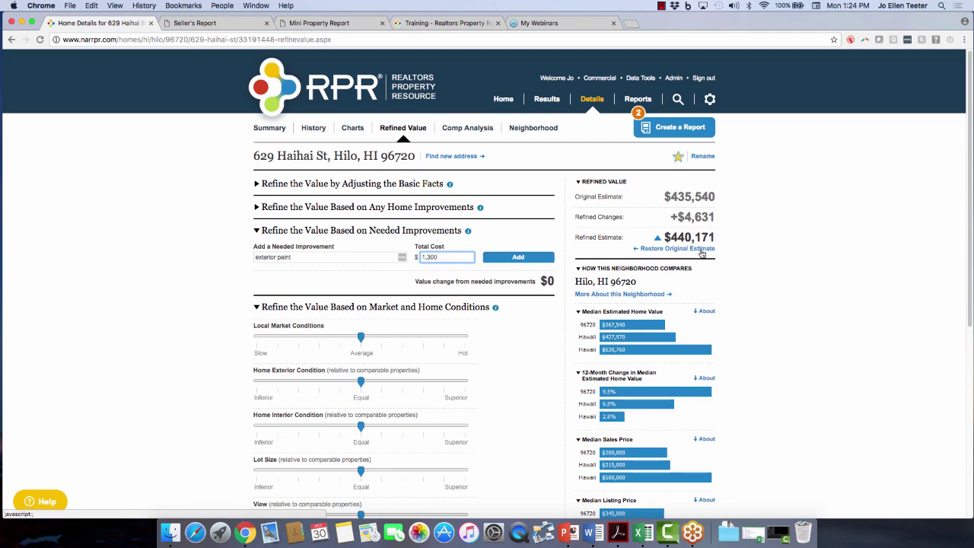
click(511, 258)
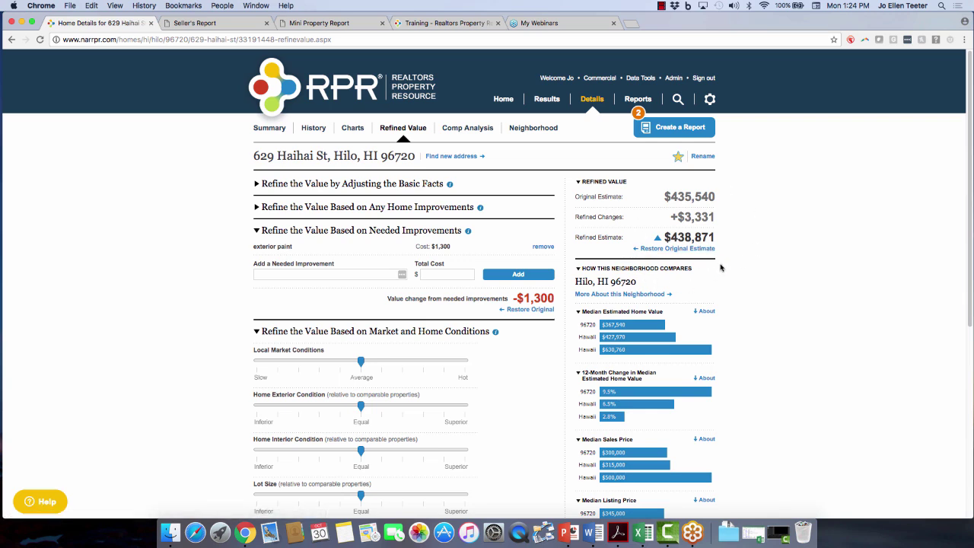
Add 'update the guest bath' at $5,000 as a needed improvement, then remove it.
click(343, 275)
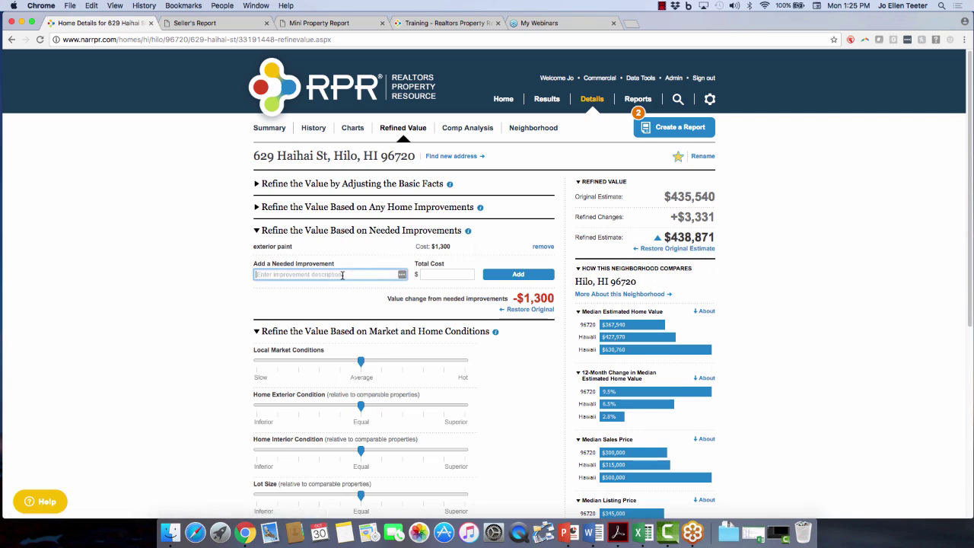
text(update the guest bath)
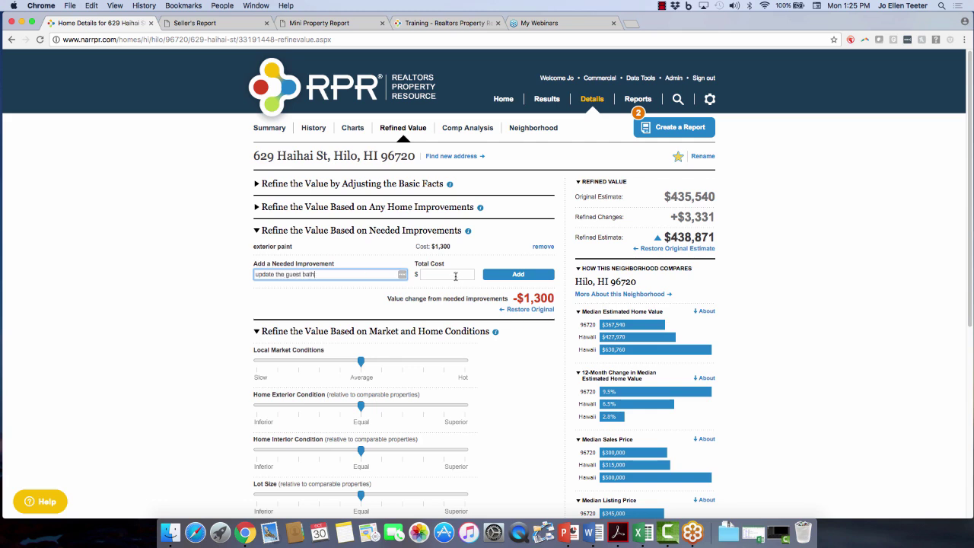
click(455, 276)
text(5,000)
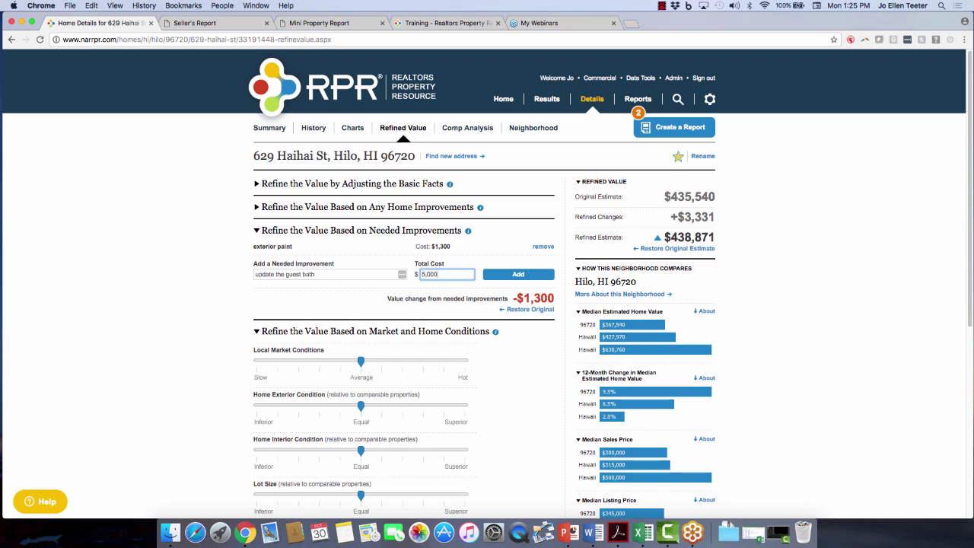
click(524, 276)
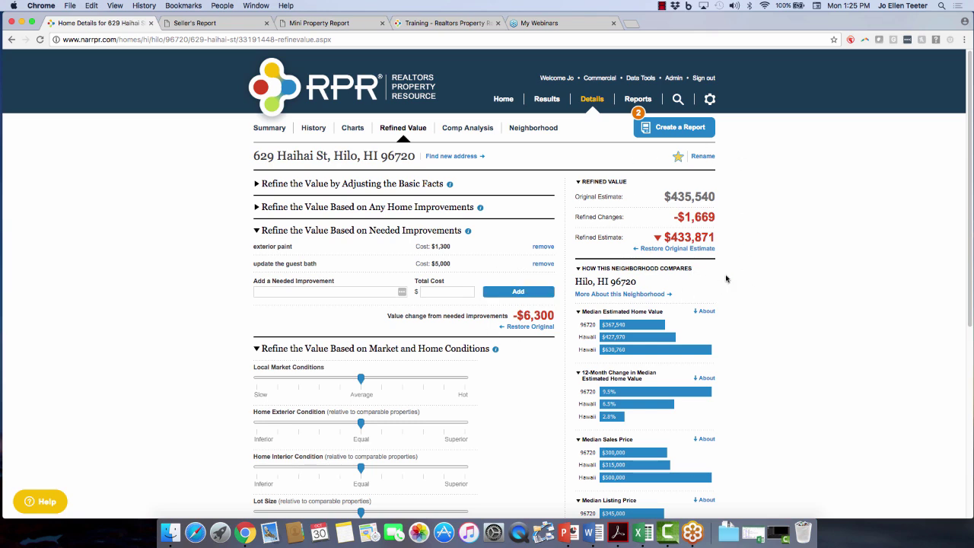
click(543, 264)
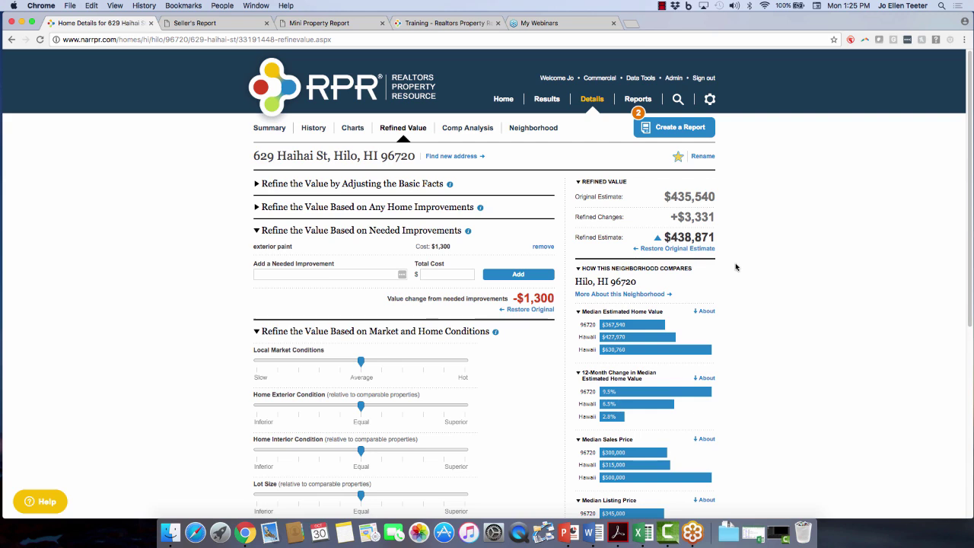
Set Local Market slightly hot, Home Exterior slightly inferior and Home Interior slightly superior, reaching $443,623.
click(378, 231)
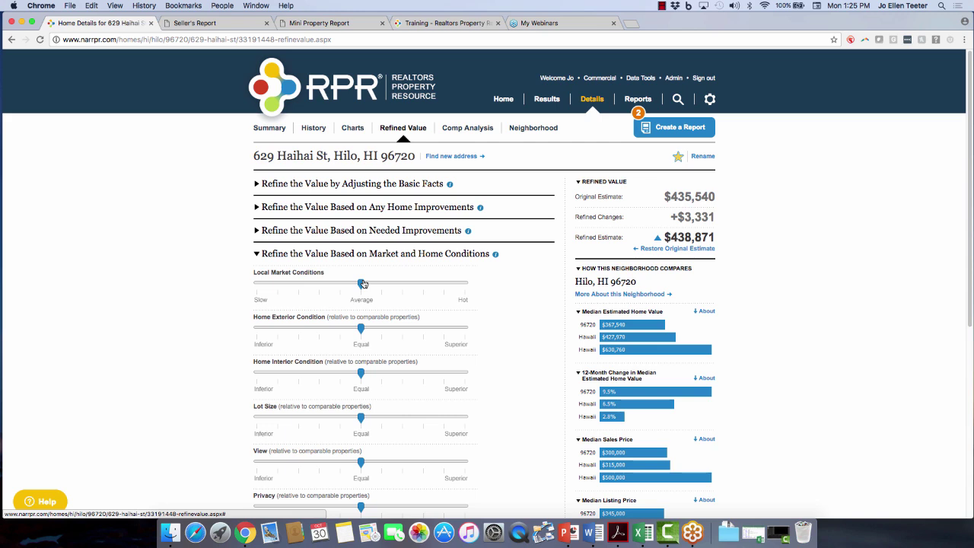
drag(360, 285, 403, 284)
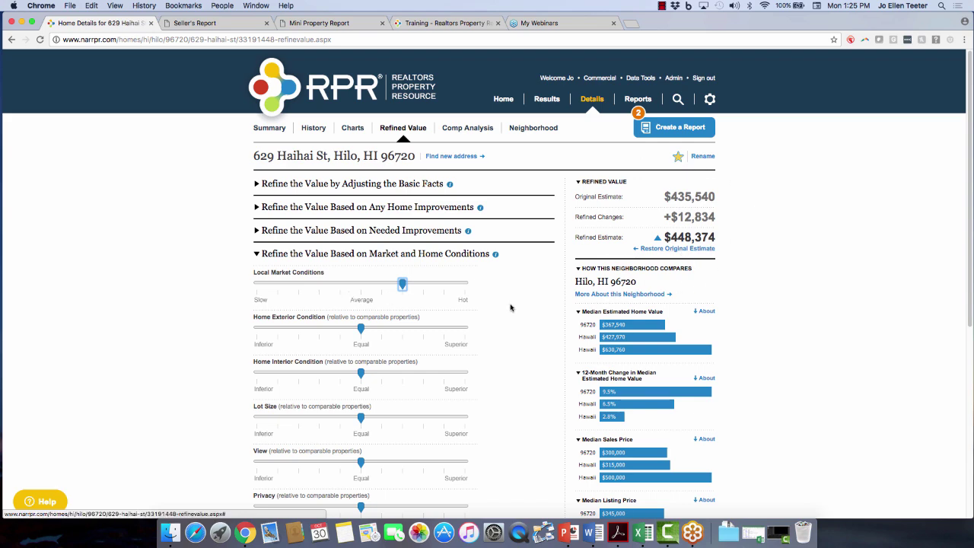
scroll(508, 325, down, 1)
scroll(508, 326, down, 3)
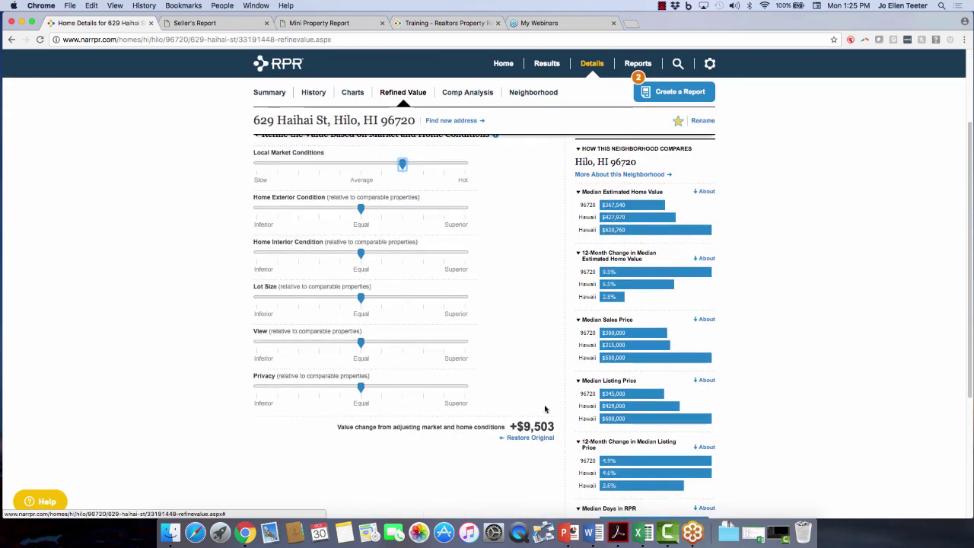
click(386, 170)
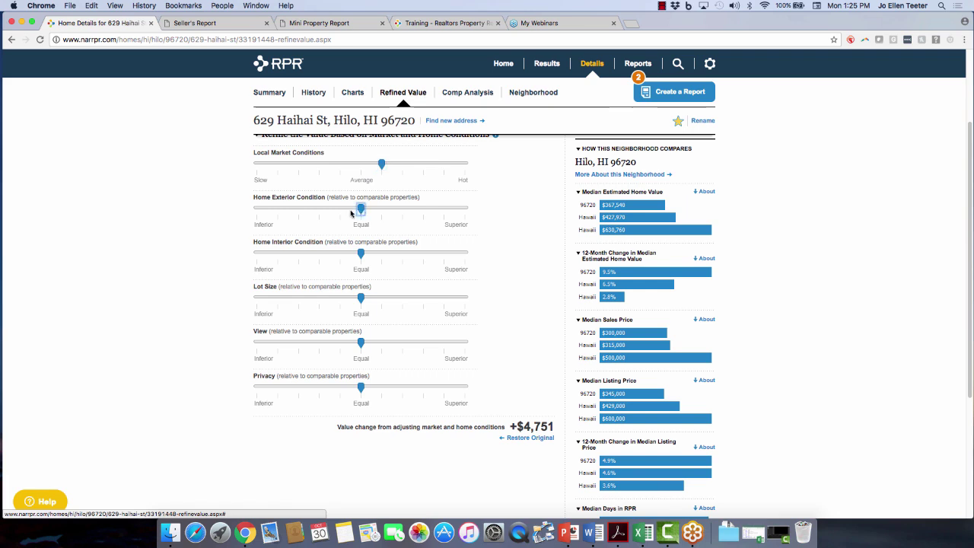
drag(356, 210, 340, 210)
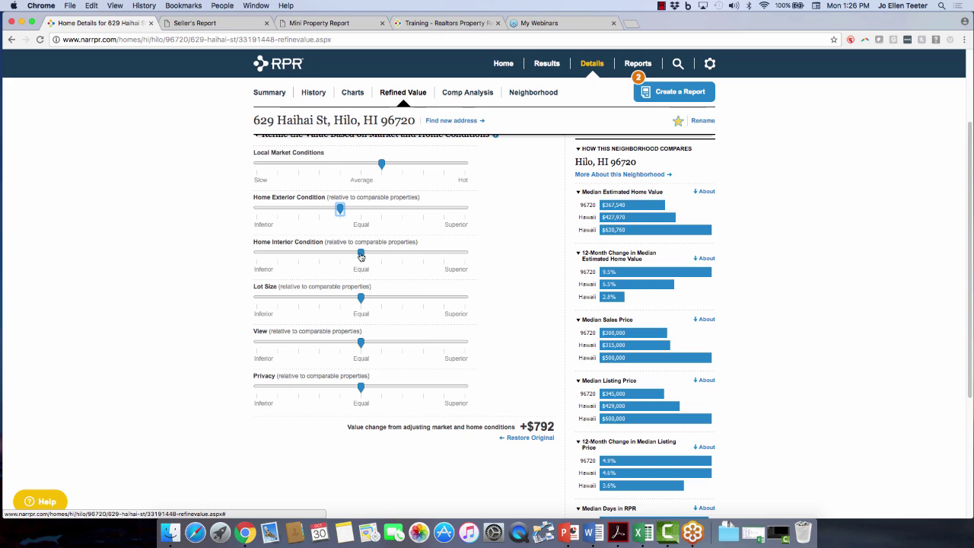
drag(361, 253, 381, 253)
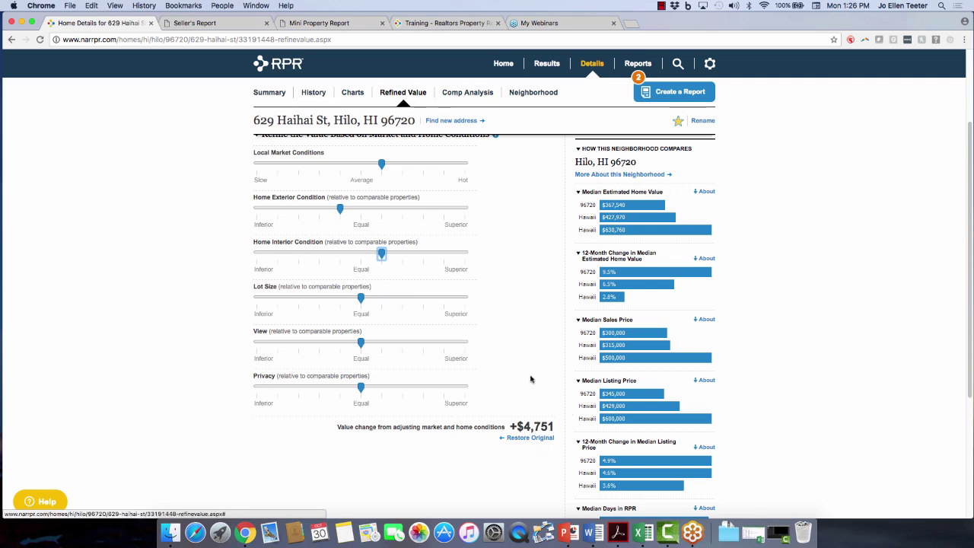
scroll(850, 289, up, 3)
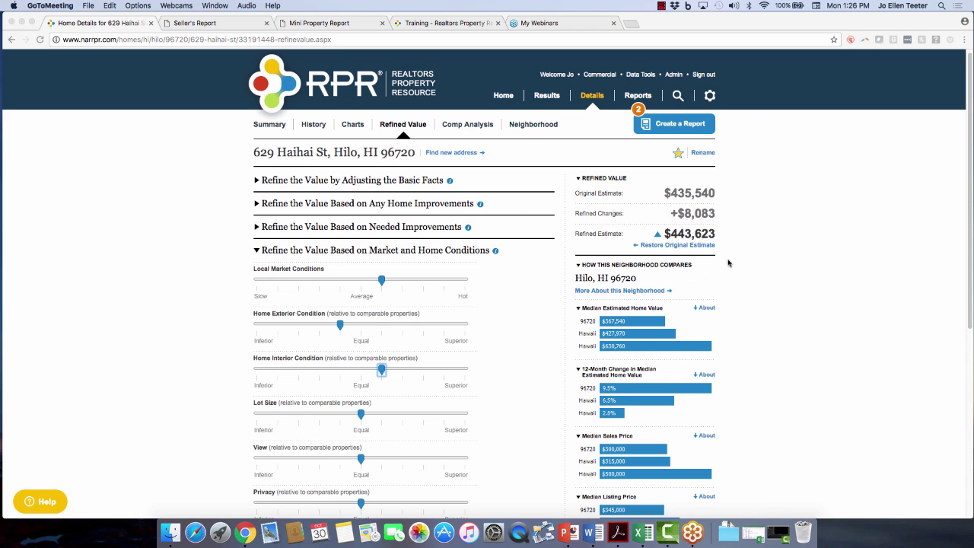
click(463, 126)
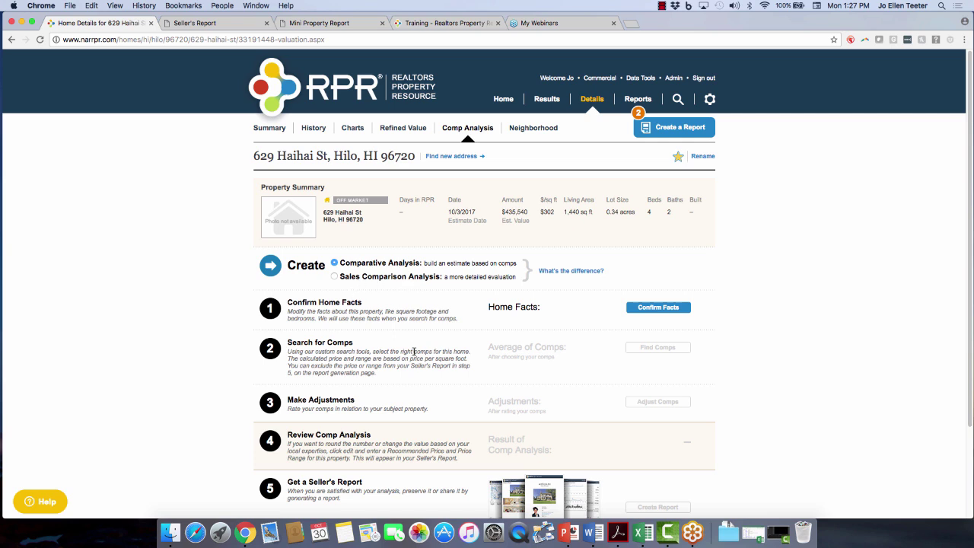
click(676, 310)
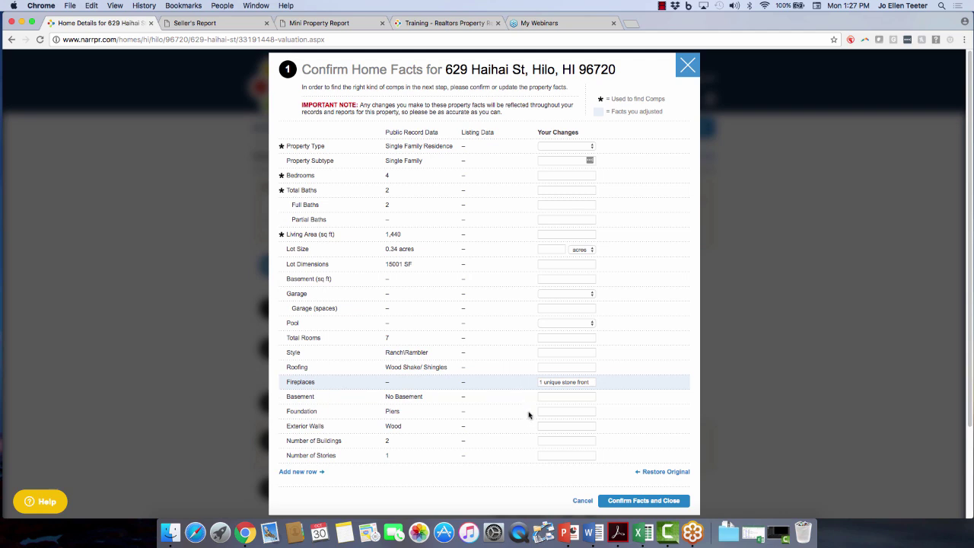
click(627, 505)
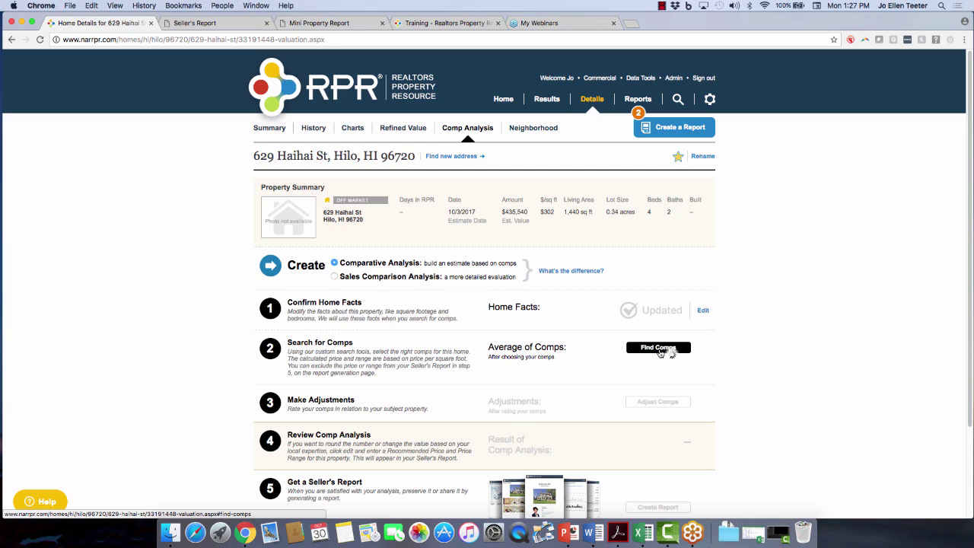
Start an area comp search including Under Contract properties, trying then clearing a waterfront keyword.
click(659, 348)
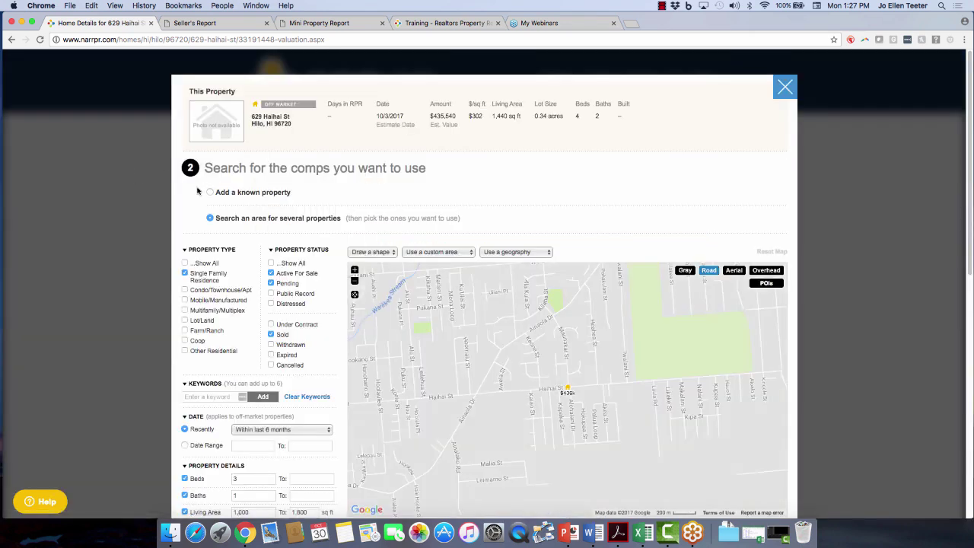
click(211, 193)
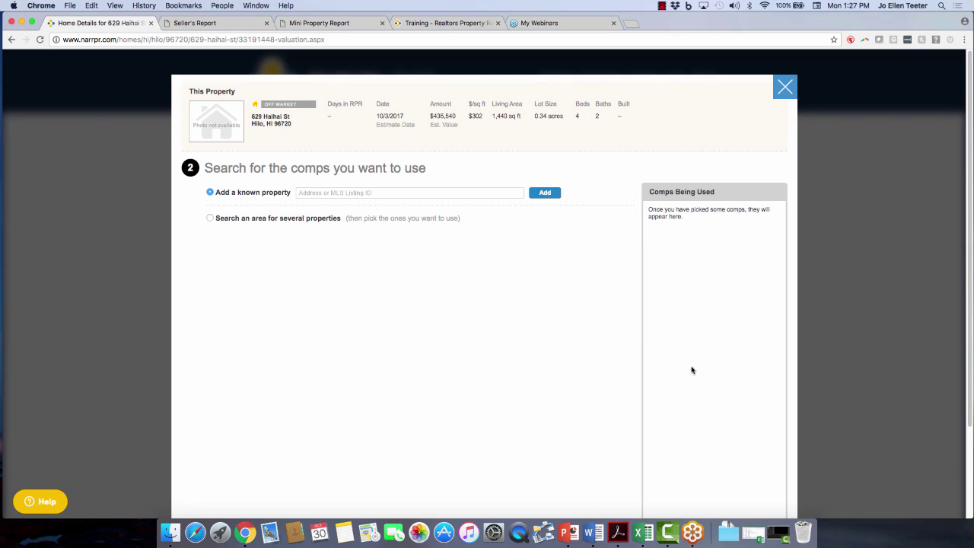
click(210, 218)
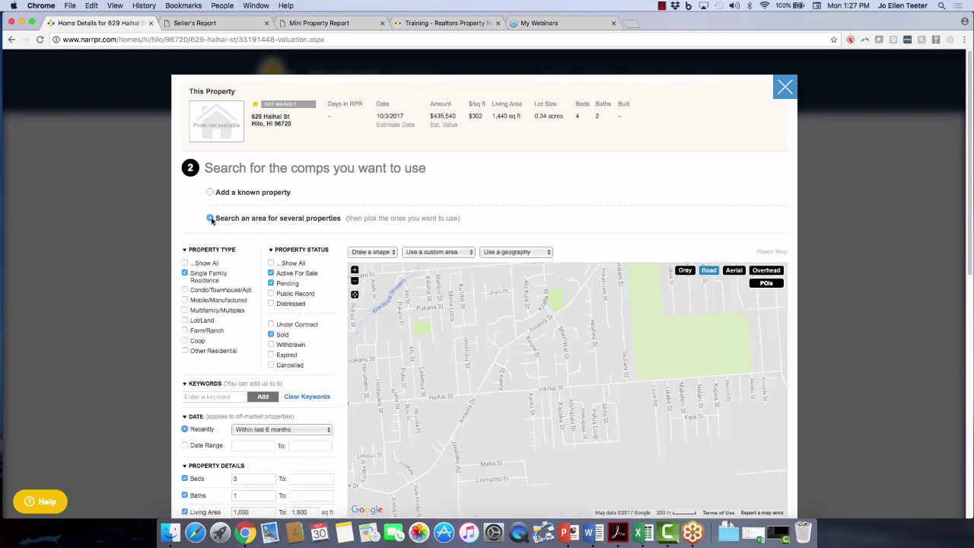
scroll(303, 230, down, 2)
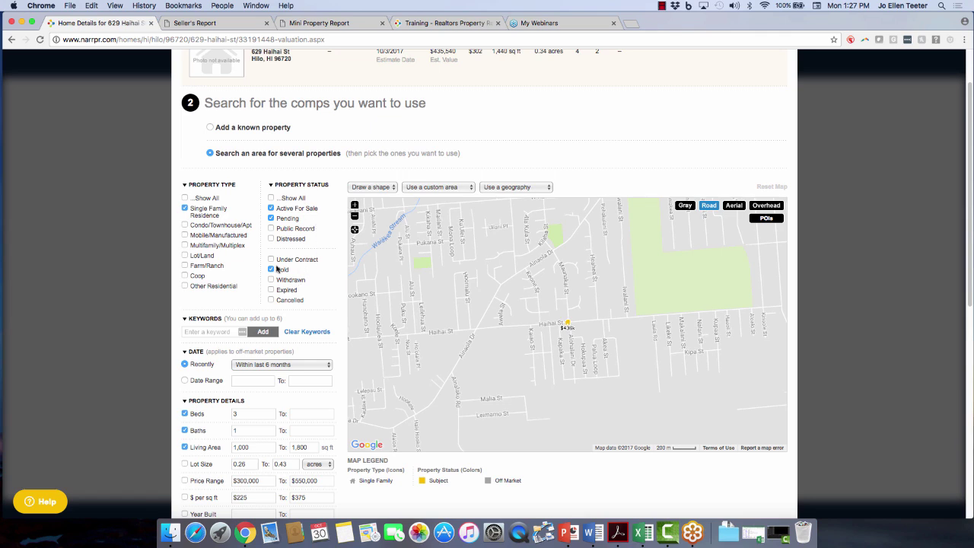
click(271, 259)
scroll(251, 306, down, 3)
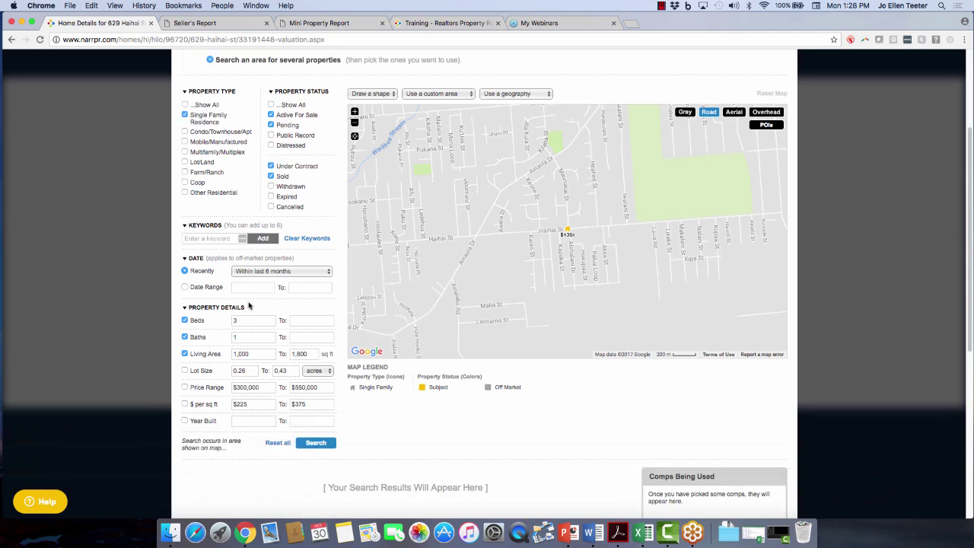
click(203, 237)
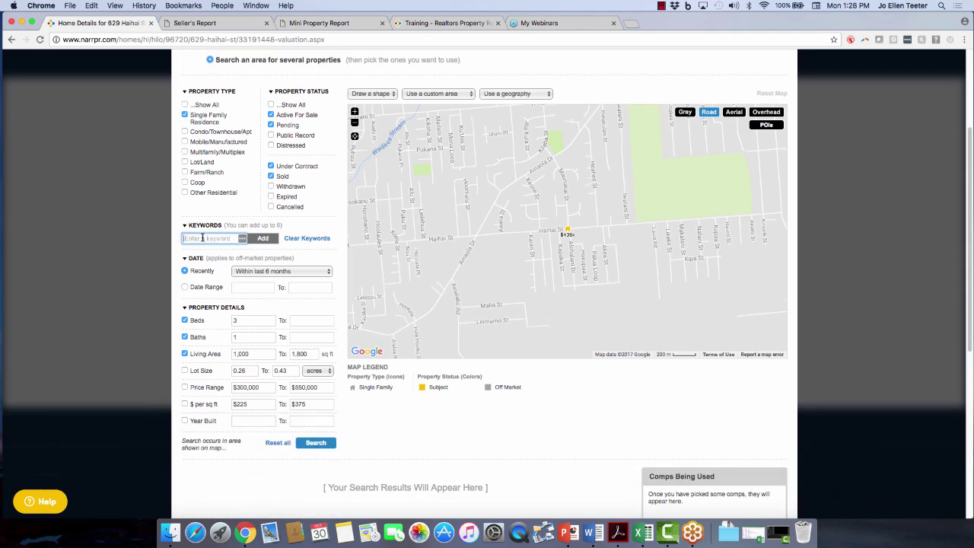
text(waterfront)
click(261, 238)
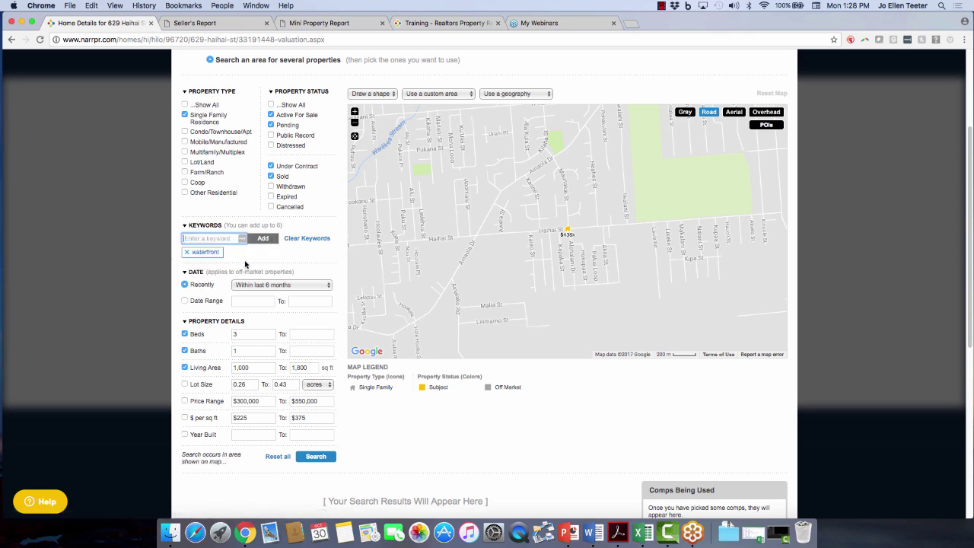
click(302, 242)
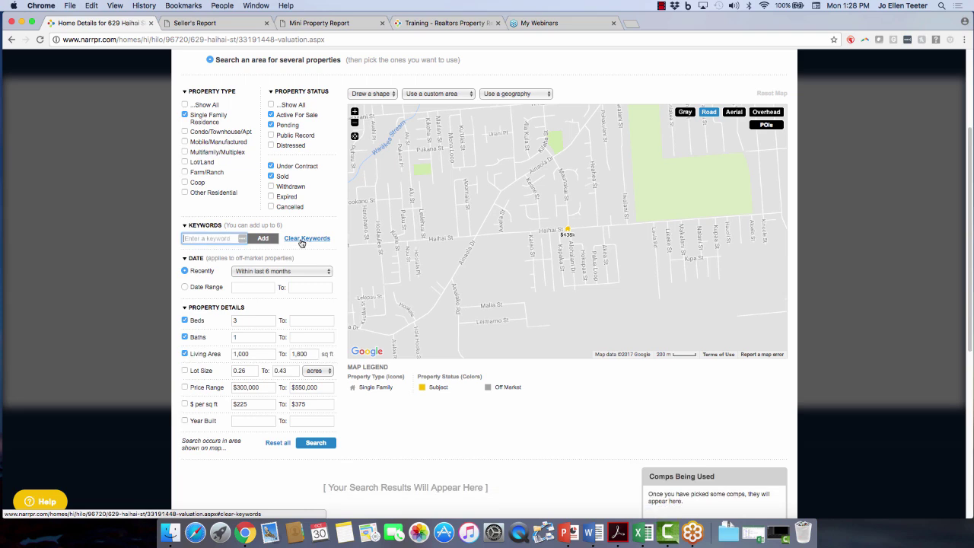
Keep 'Within last 6 months', remove the maximum beds limit, and set living area to 1,100–1,700 sq ft.
click(320, 272)
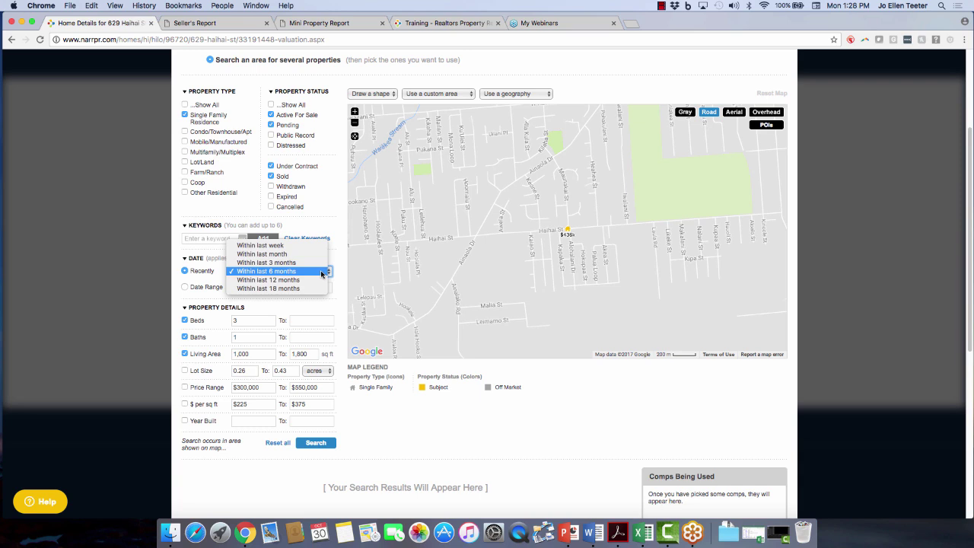
click(321, 272)
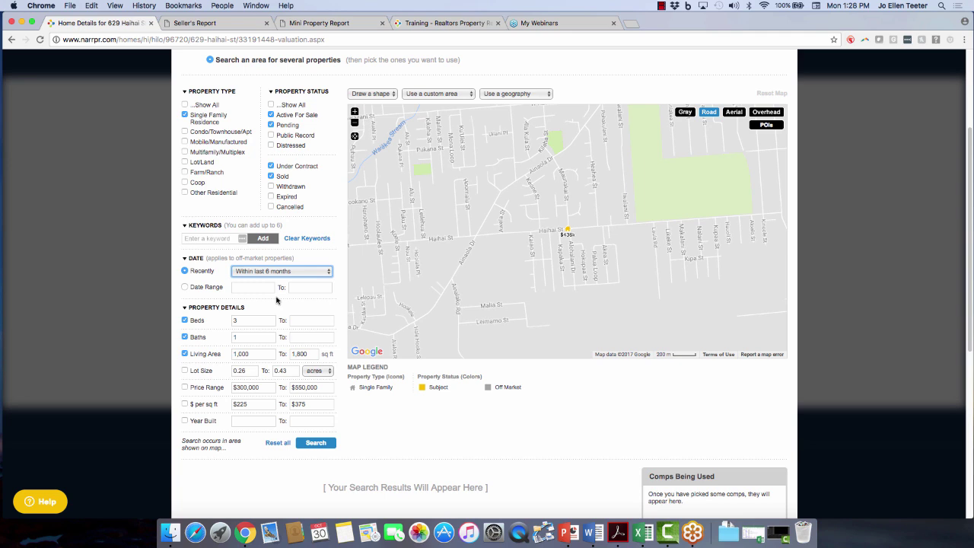
scroll(267, 344, down, 2)
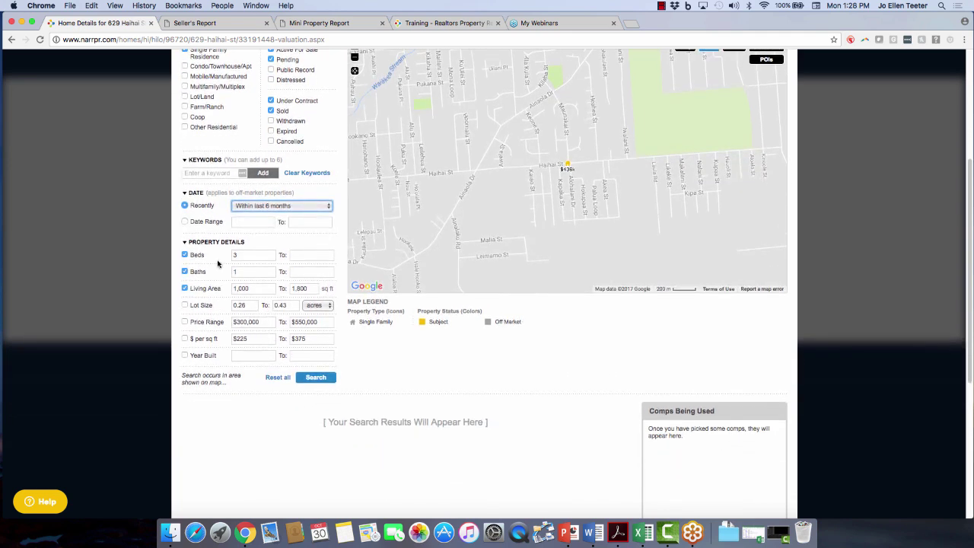
click(308, 254)
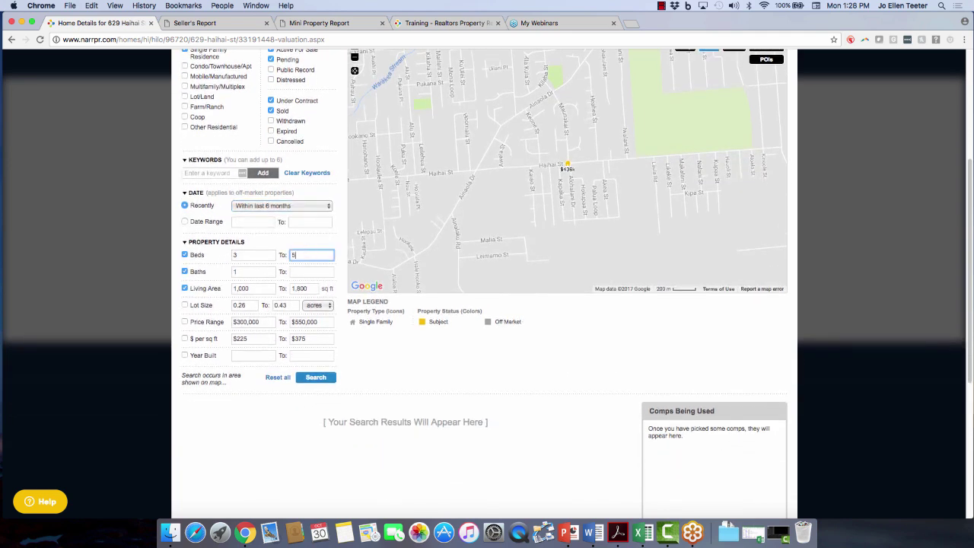
key(BackSpace)
double_click(261, 288)
text(1,100)
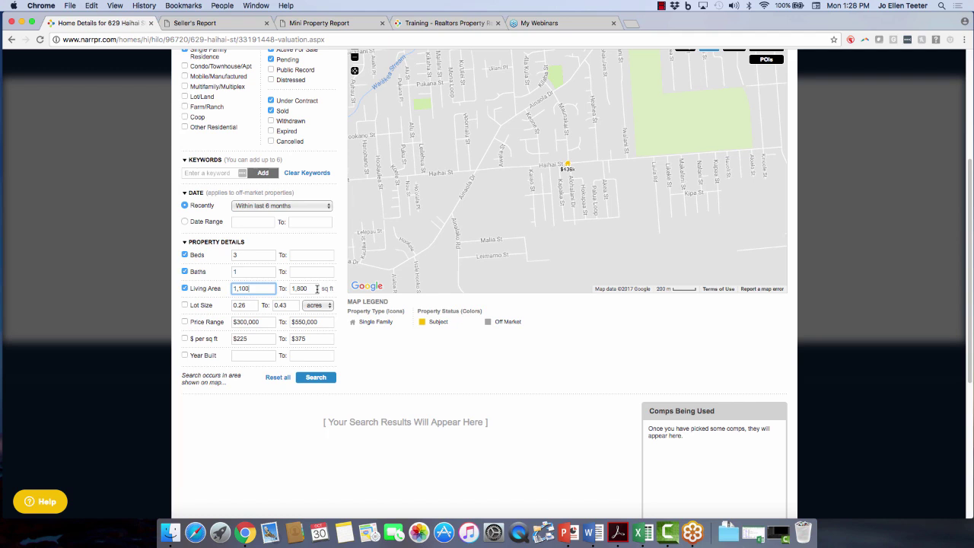
double_click(317, 288)
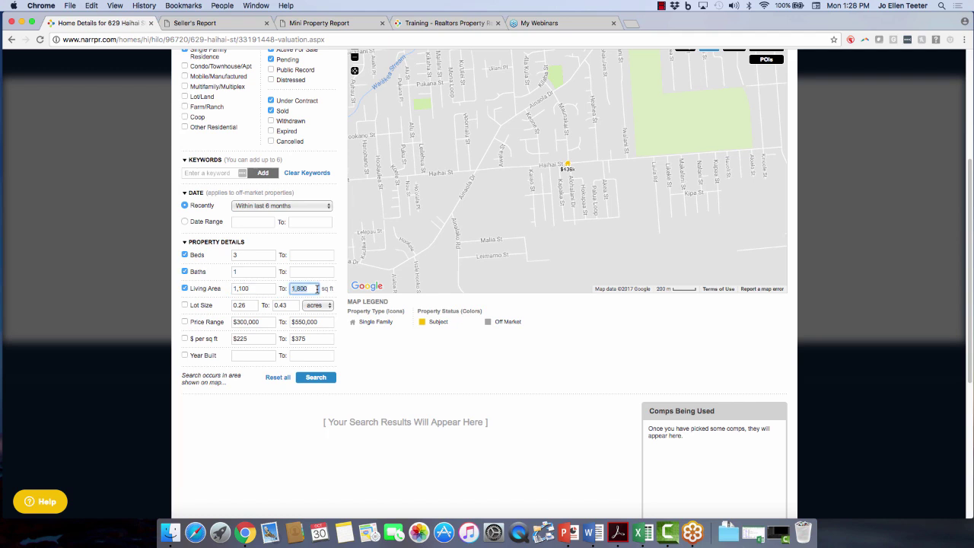
text(1,700)
scroll(530, 363, up, 3)
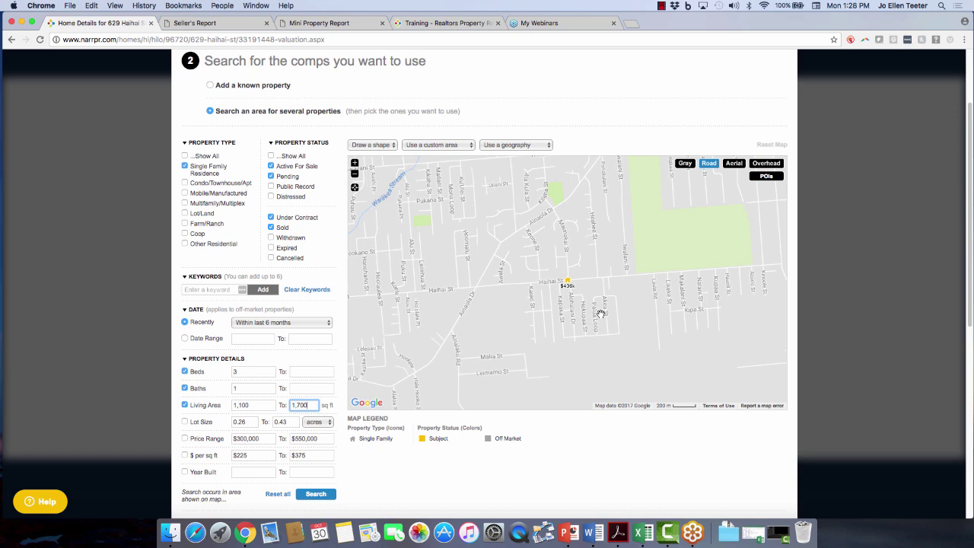
drag(601, 262, 607, 309)
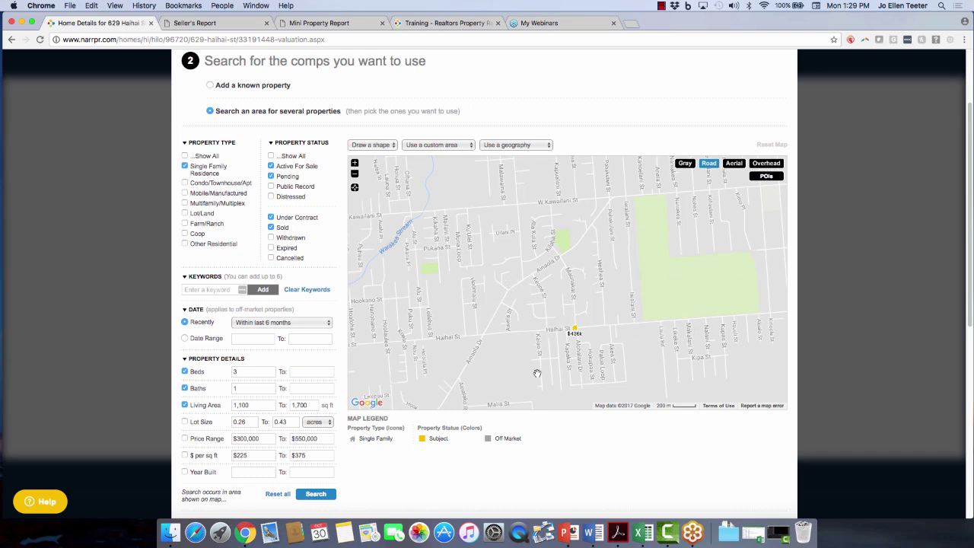
mouse_move(658, 346)
mouse_down()
mouse_move(631, 348)
mouse_move(667, 330)
mouse_move(742, 332)
mouse_move(741, 341)
mouse_up()
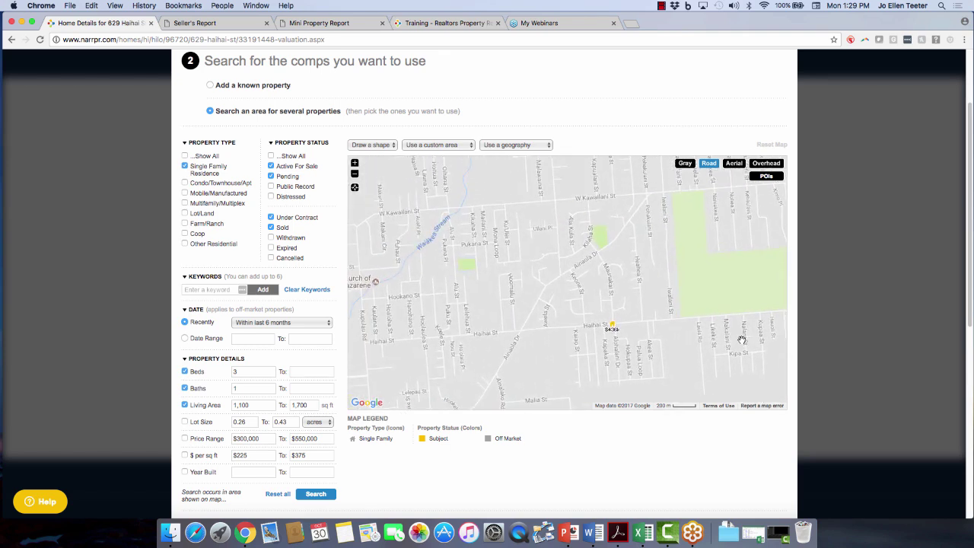
click(384, 145)
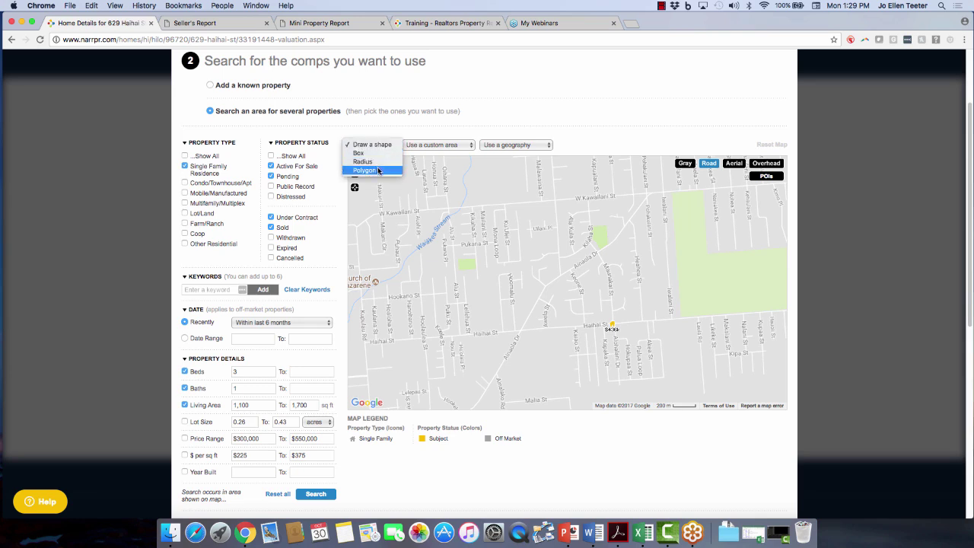
click(373, 145)
click(449, 145)
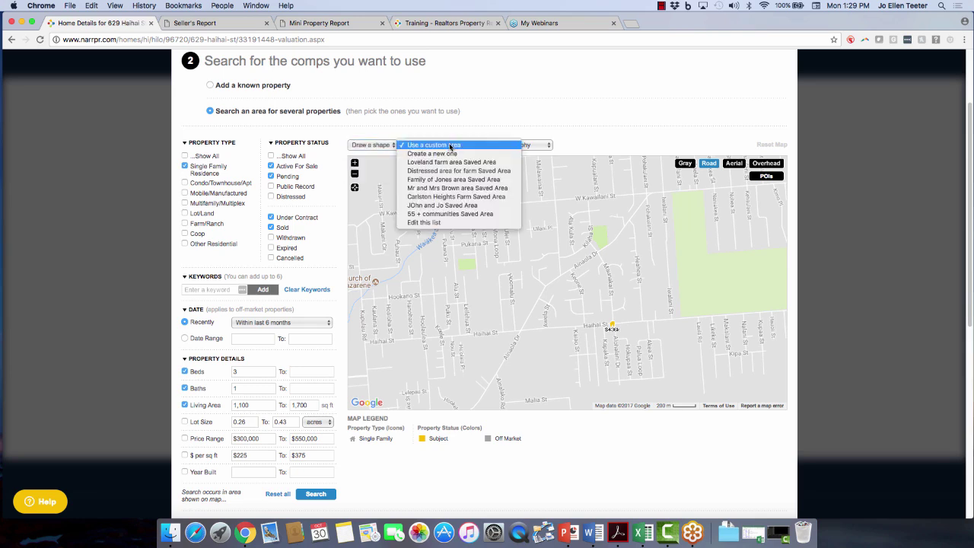
click(513, 146)
click(512, 146)
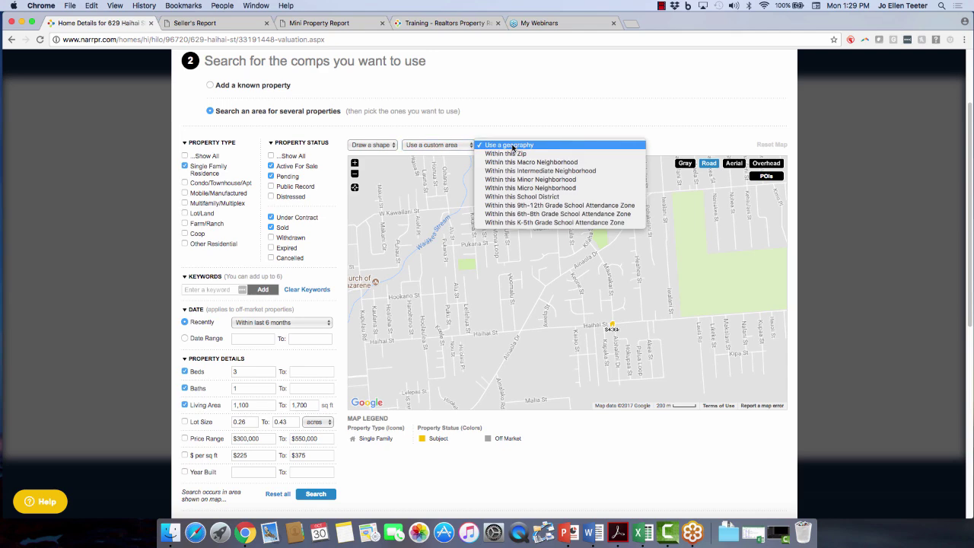
click(511, 146)
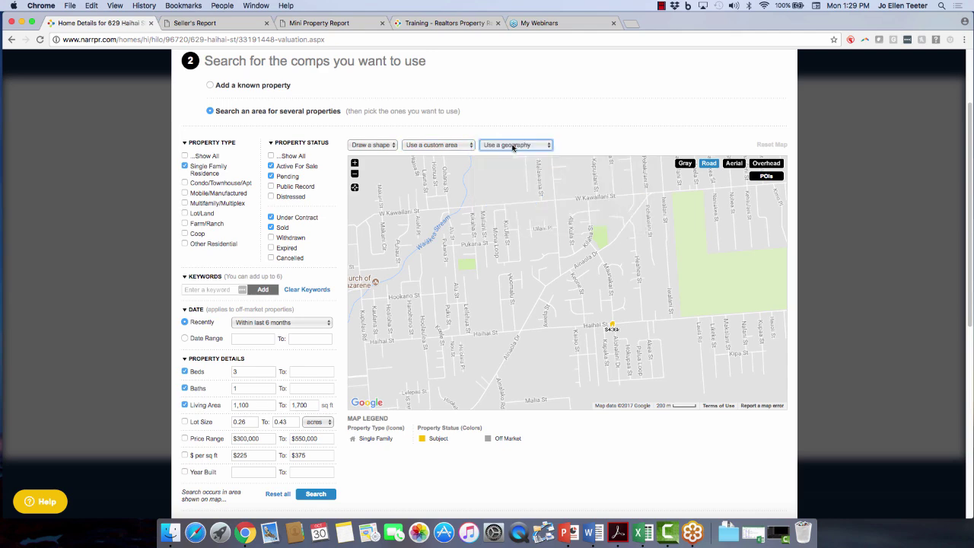
scroll(581, 474, down, 1)
scroll(482, 439, down, 3)
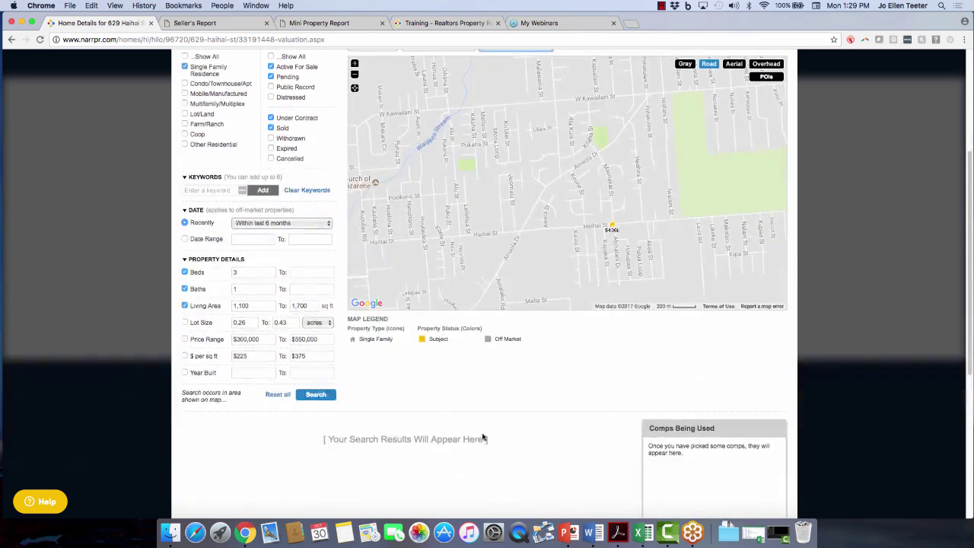
click(326, 395)
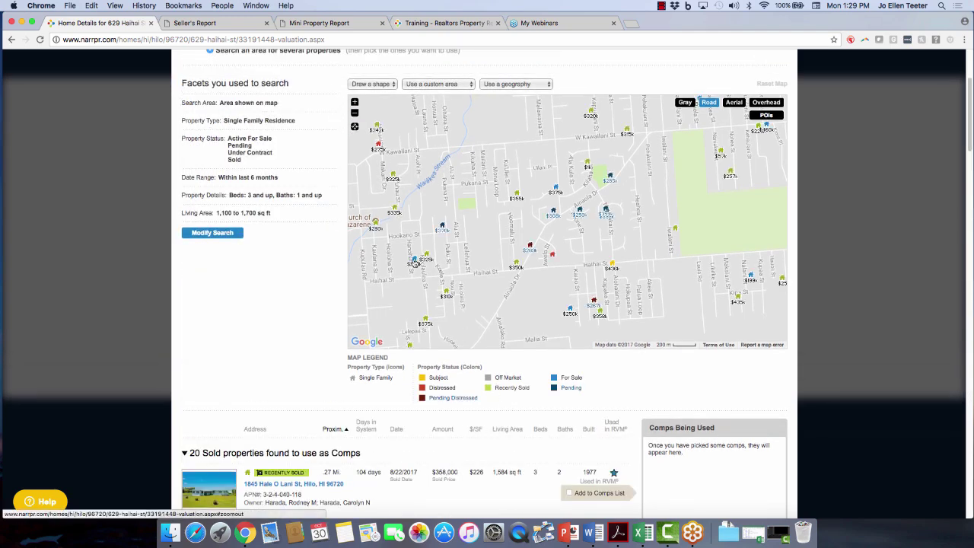
scroll(277, 340, down, 1)
scroll(278, 339, down, 3)
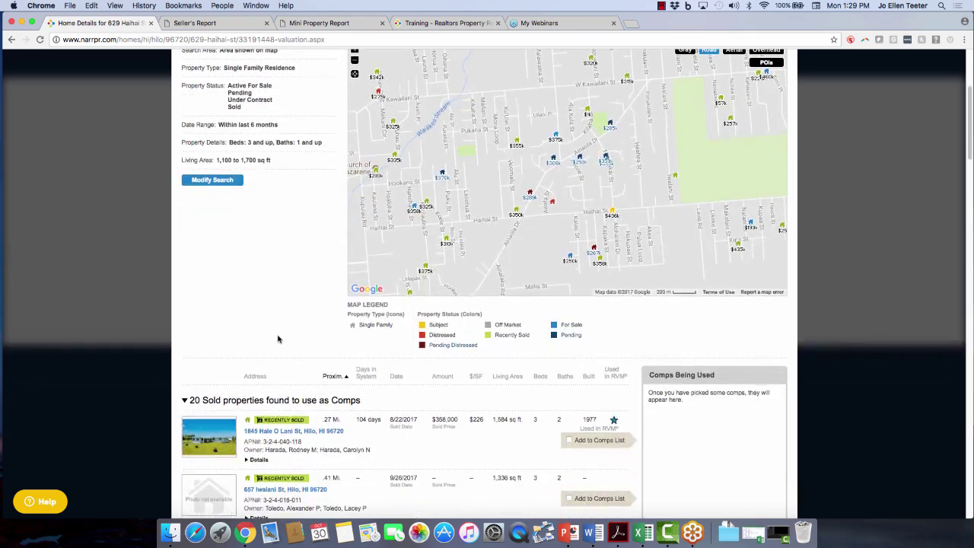
click(676, 179)
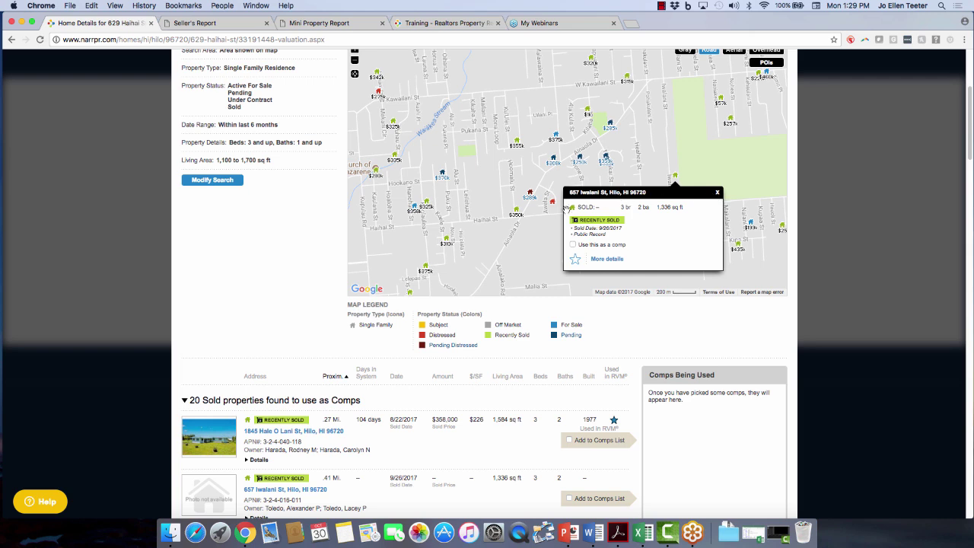
click(516, 214)
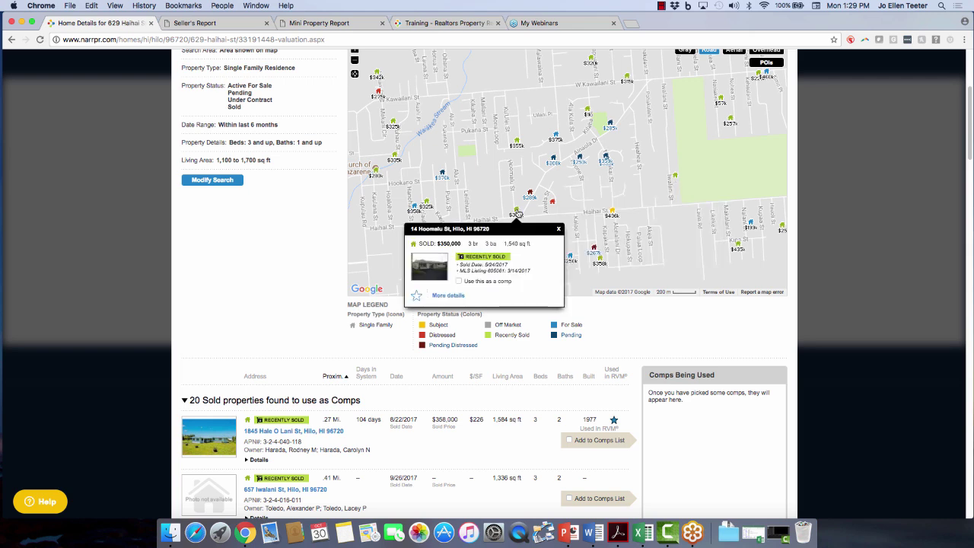
click(458, 280)
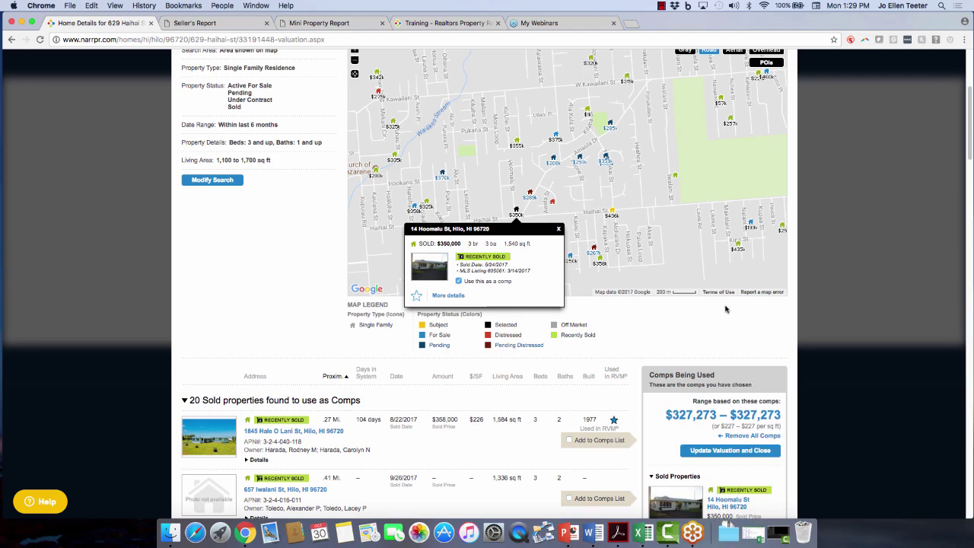
scroll(727, 308, down, 2)
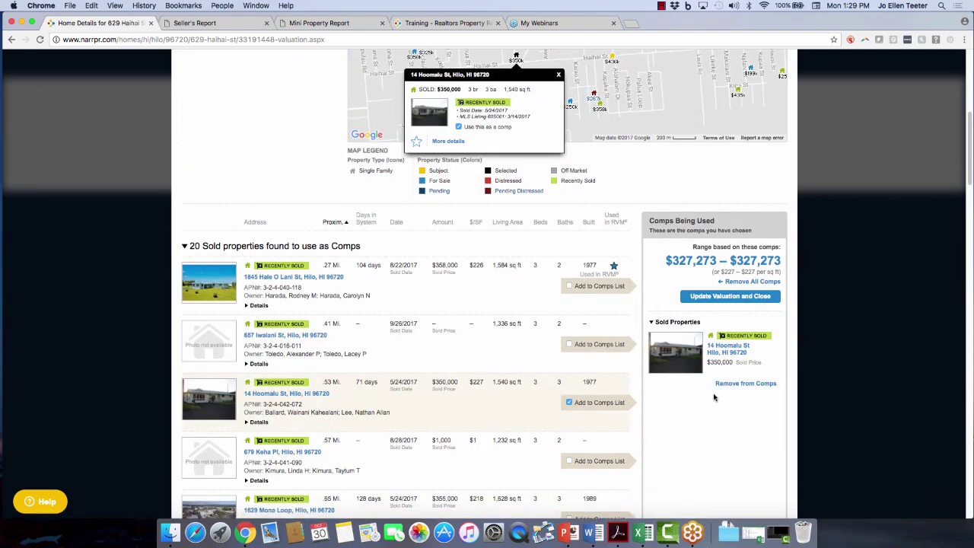
click(559, 75)
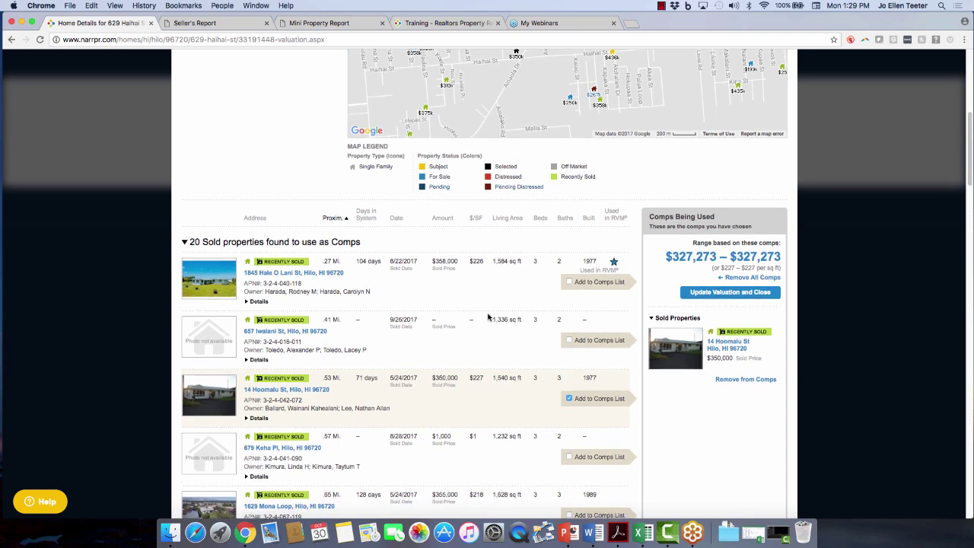
Add the $358,000, $435,000 and $355,000 sold homes to the comps list.
scroll(488, 316, down, 1)
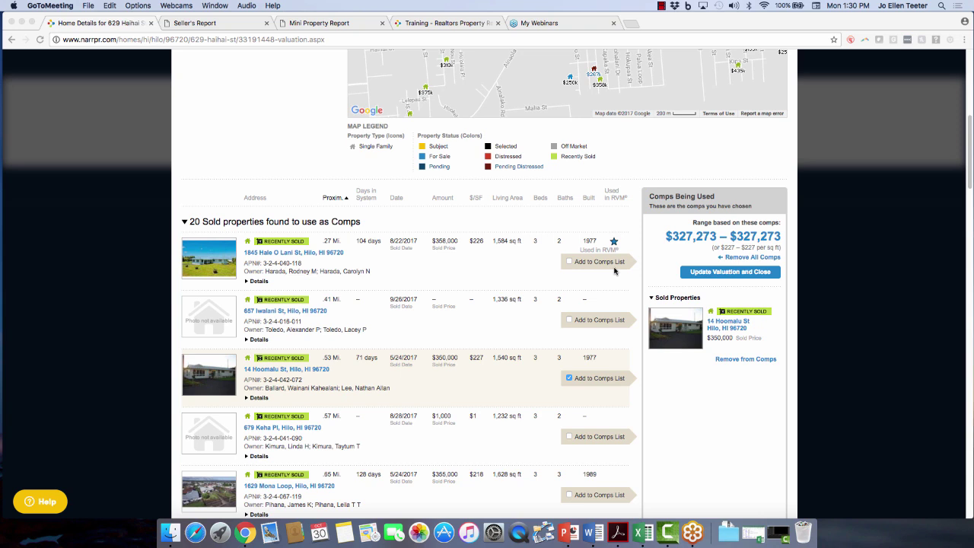
click(570, 266)
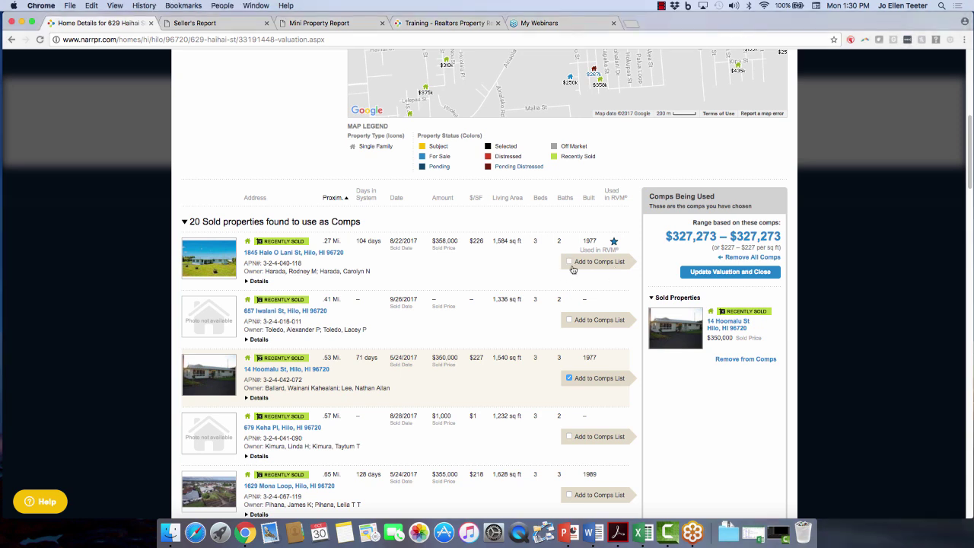
click(569, 261)
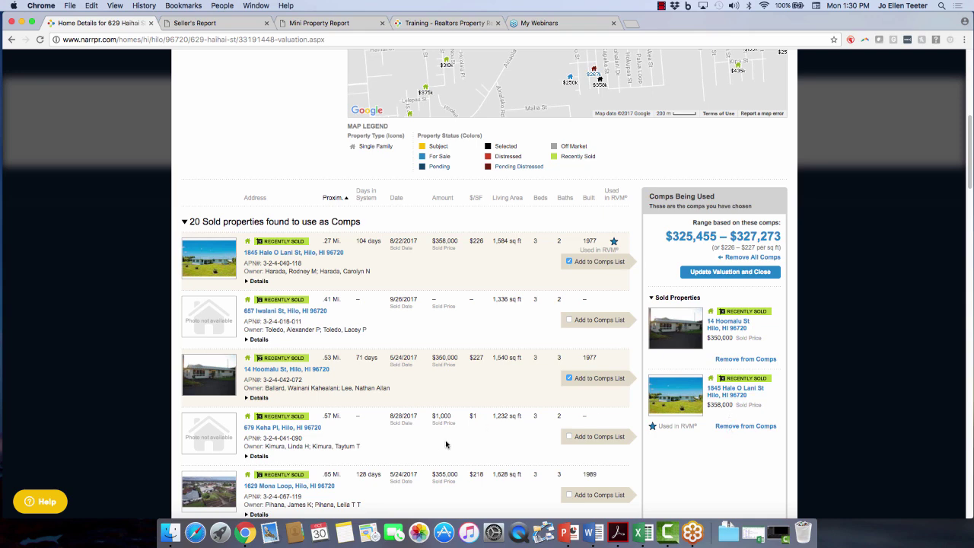
scroll(447, 445, down, 2)
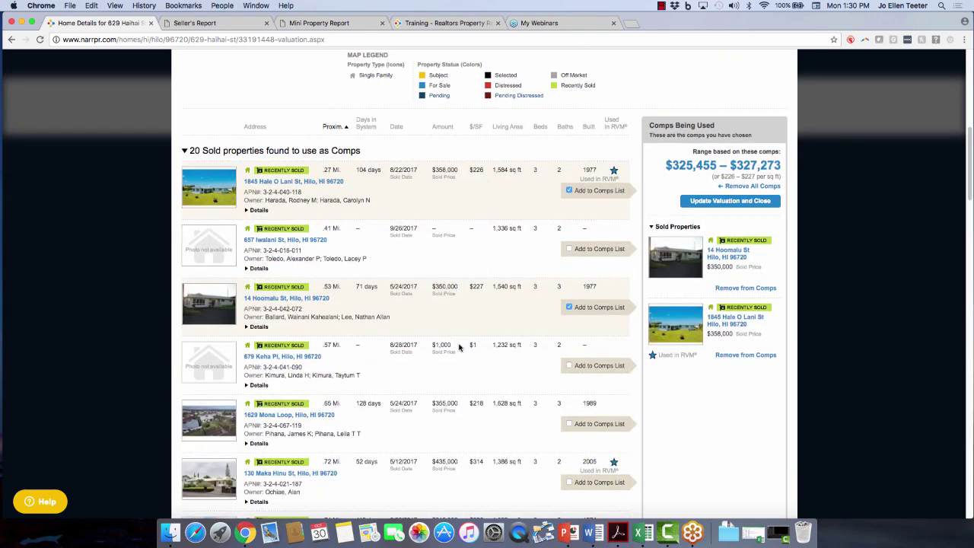
scroll(381, 319, down, 1)
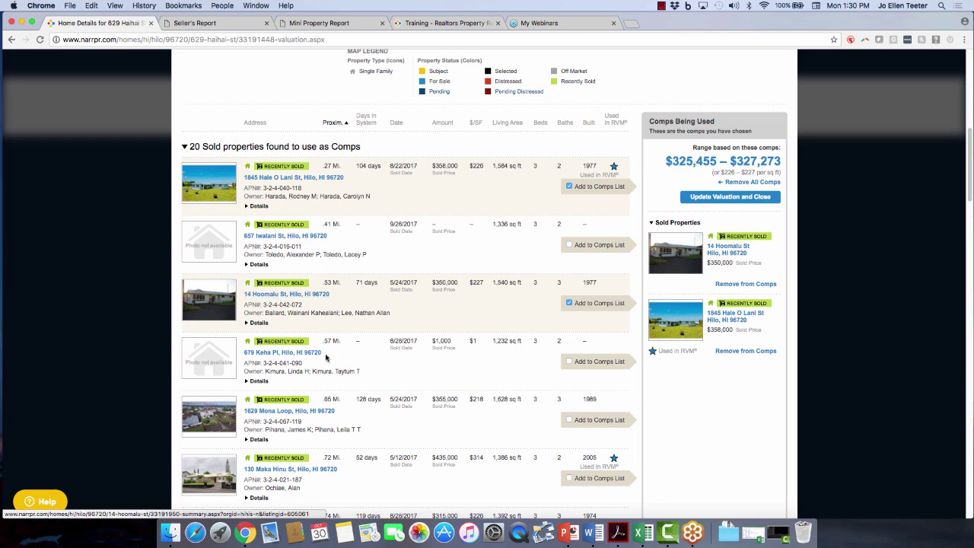
scroll(444, 384, down, 2)
scroll(444, 380, down, 2)
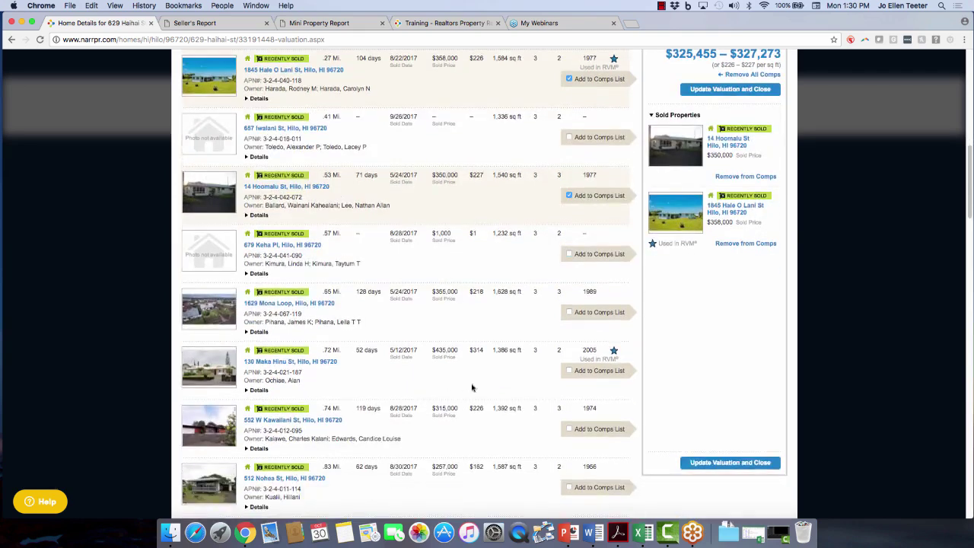
click(569, 372)
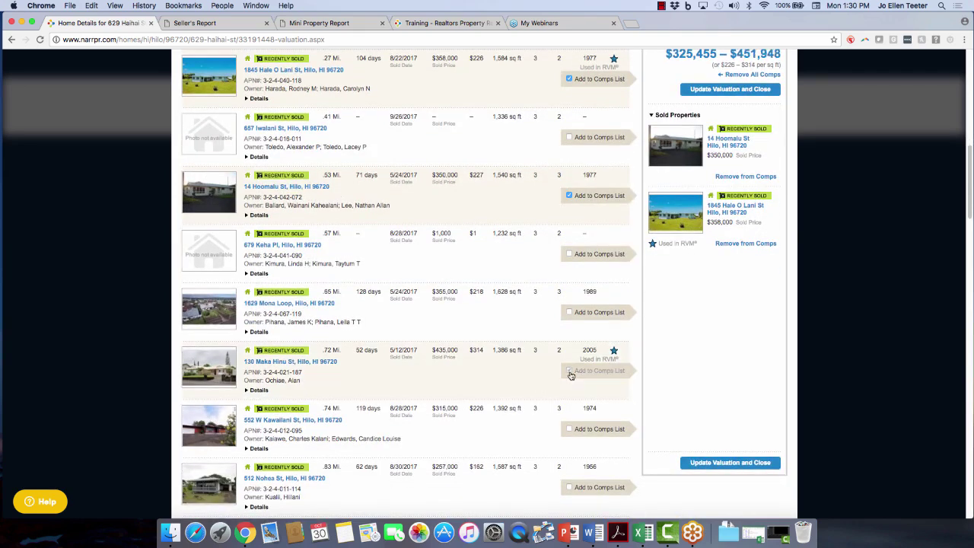
click(570, 313)
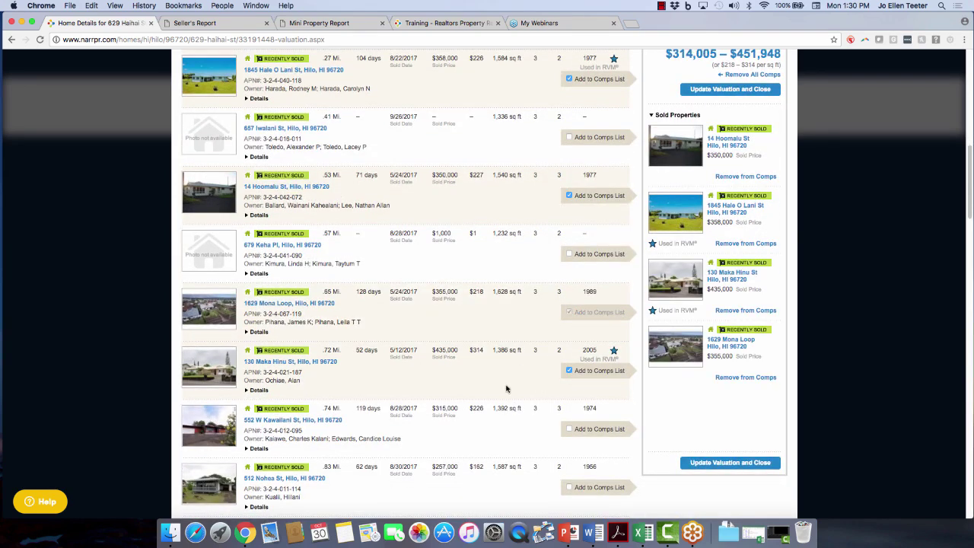
scroll(506, 386, down, 2)
scroll(506, 388, down, 5)
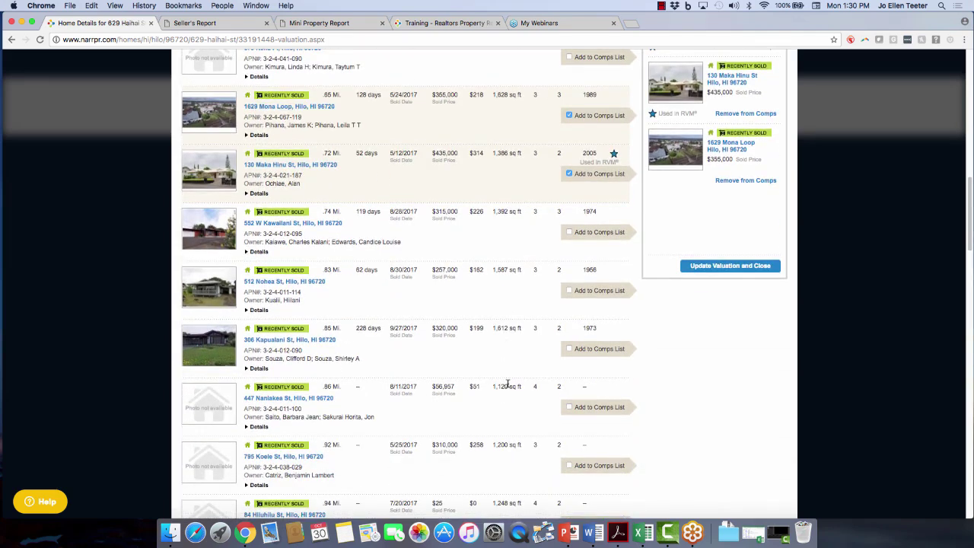
scroll(512, 395, down, 4)
scroll(512, 395, down, 6)
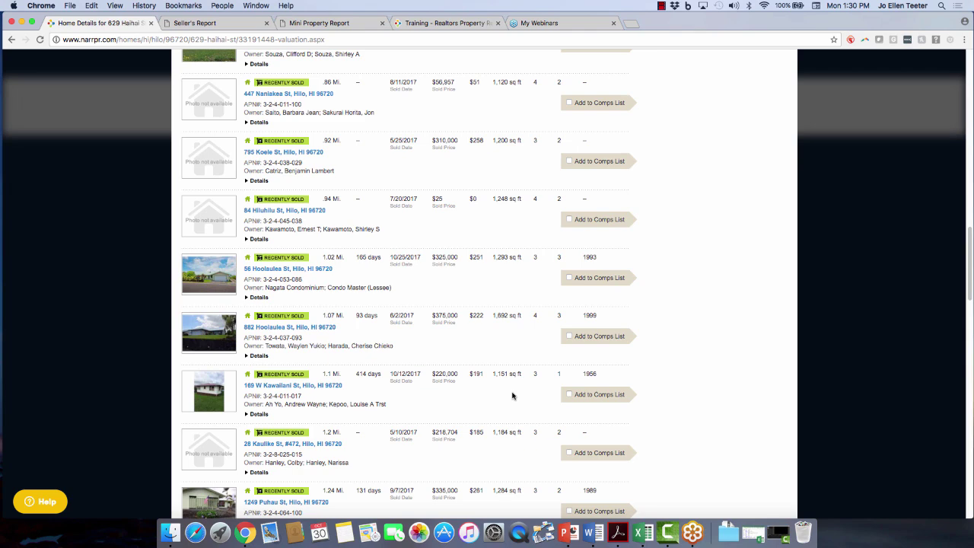
click(569, 336)
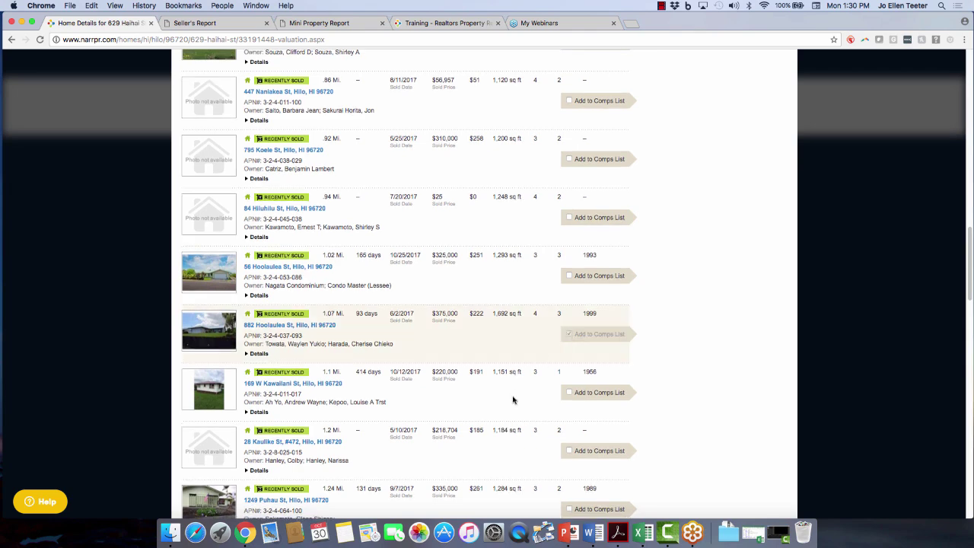
scroll(512, 399, down, 15)
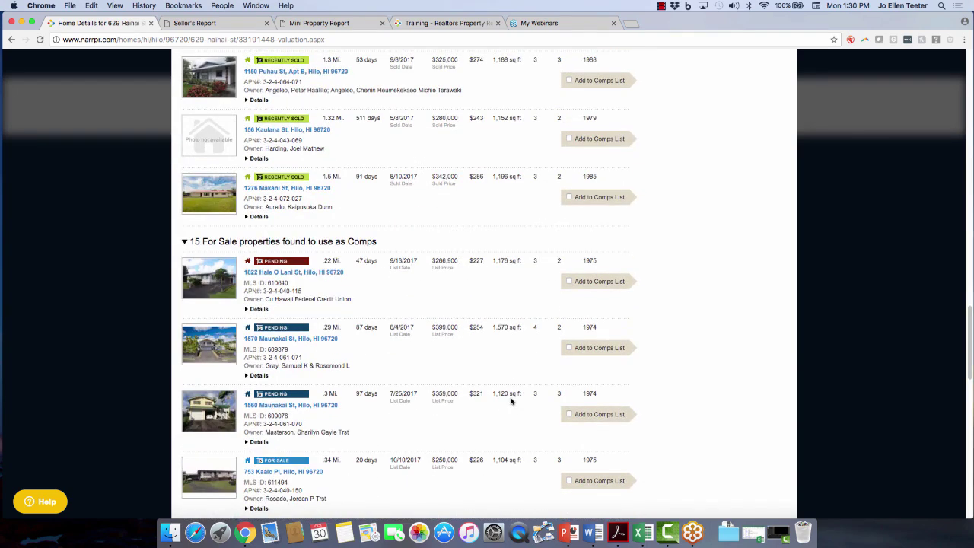
scroll(503, 368, down, 3)
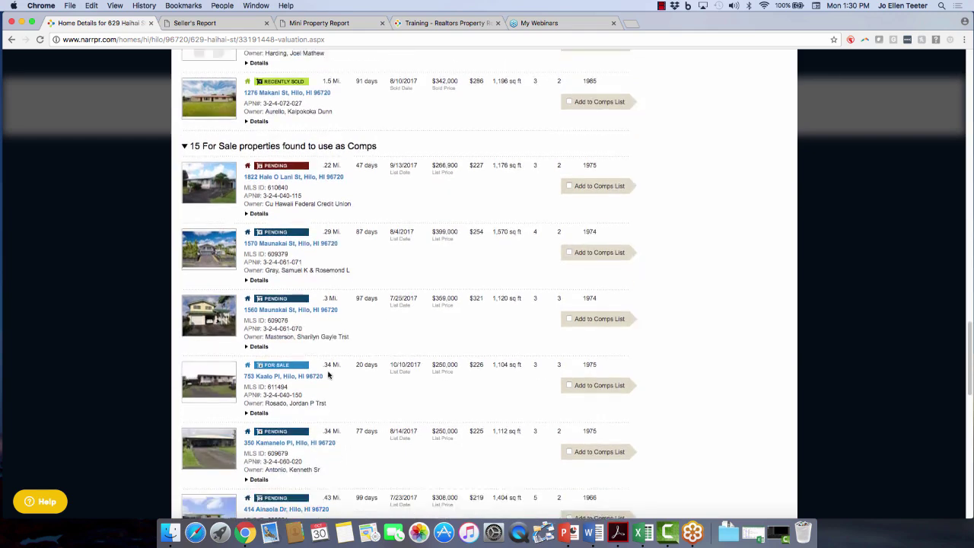
scroll(328, 380, down, 10)
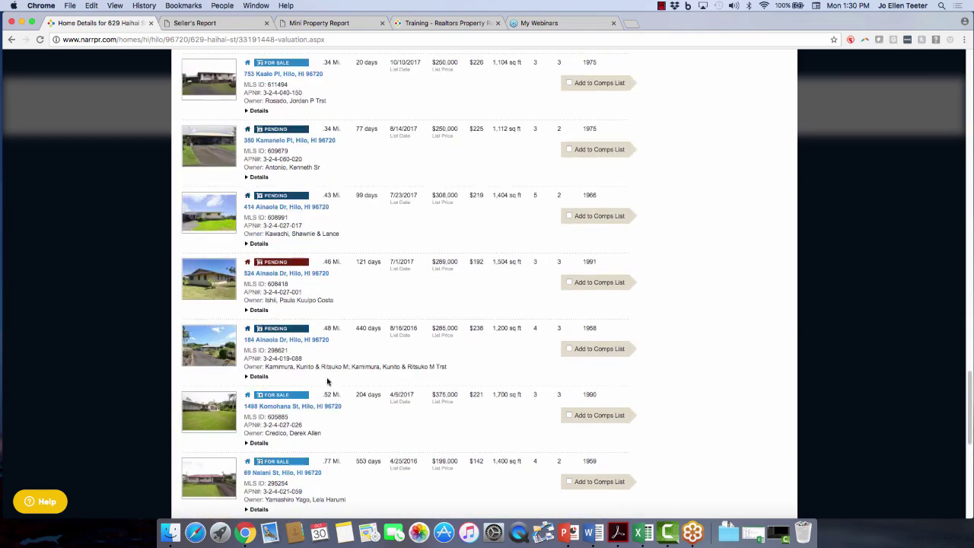
scroll(328, 381, down, 15)
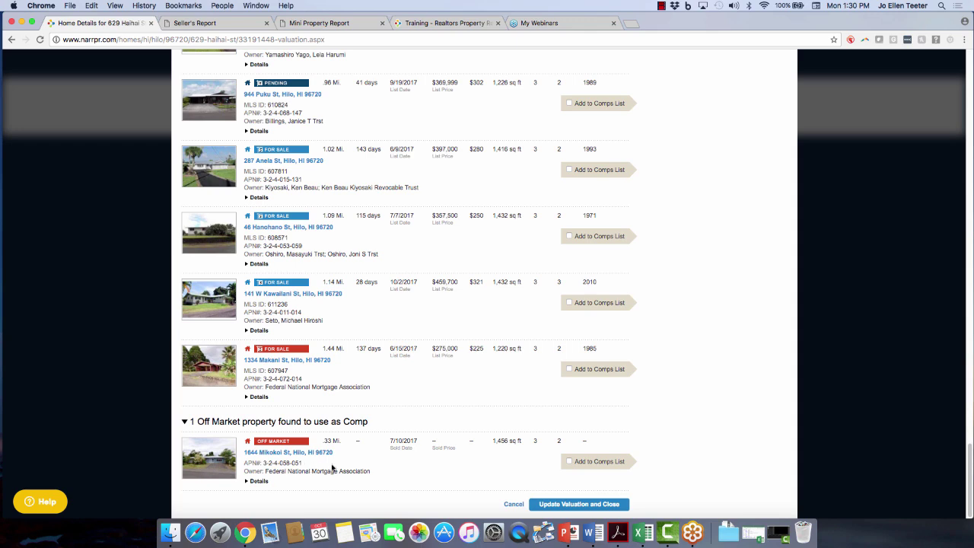
scroll(381, 423, up, 20)
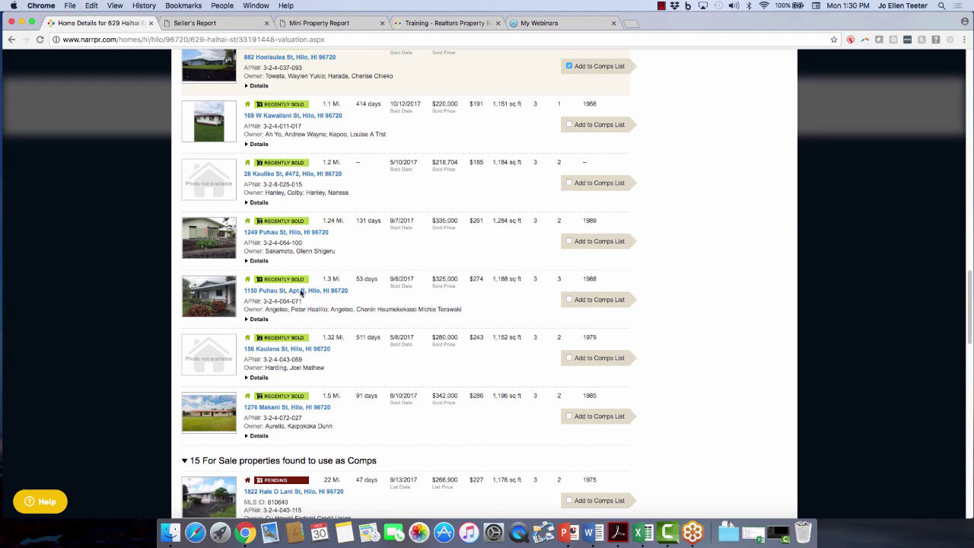
scroll(435, 350, up, 10)
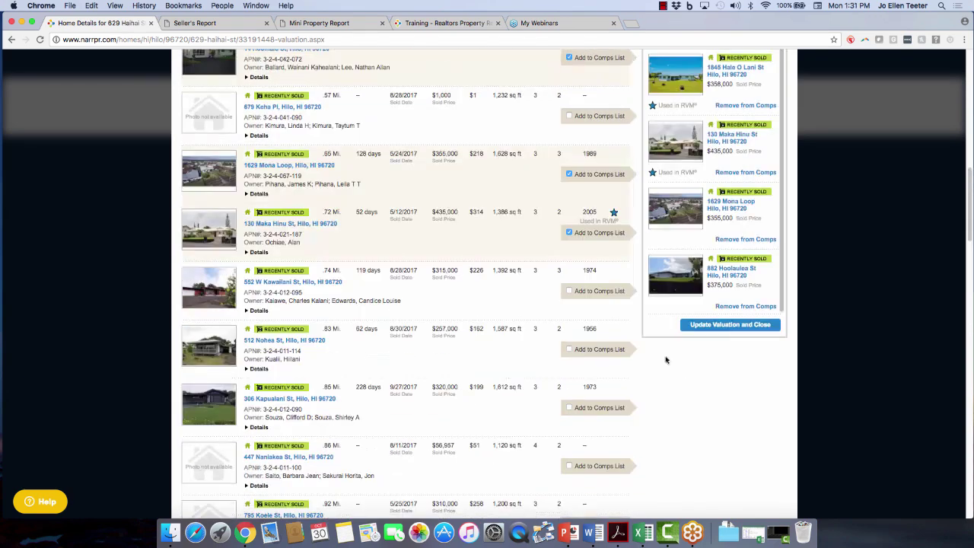
scroll(560, 391, up, 3)
scroll(401, 315, up, 2)
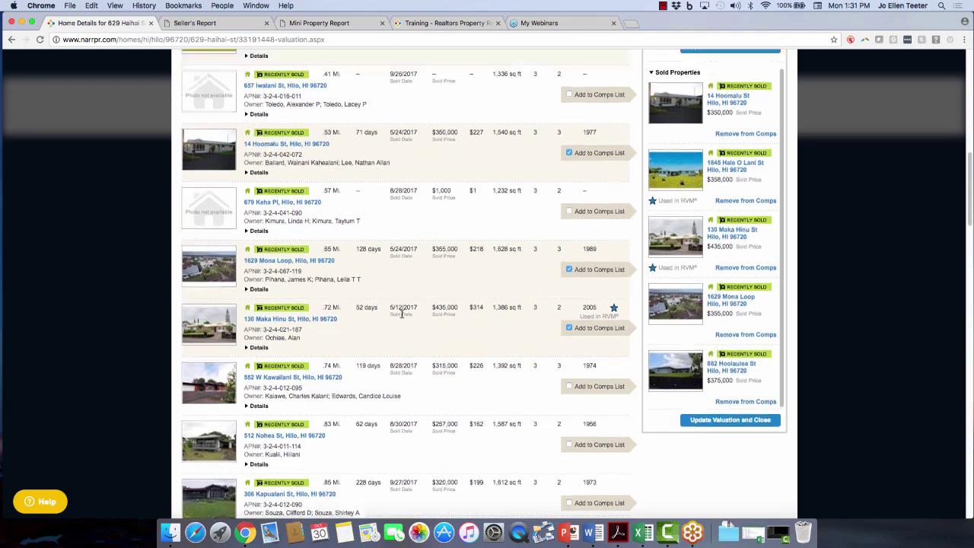
scroll(401, 315, up, 1)
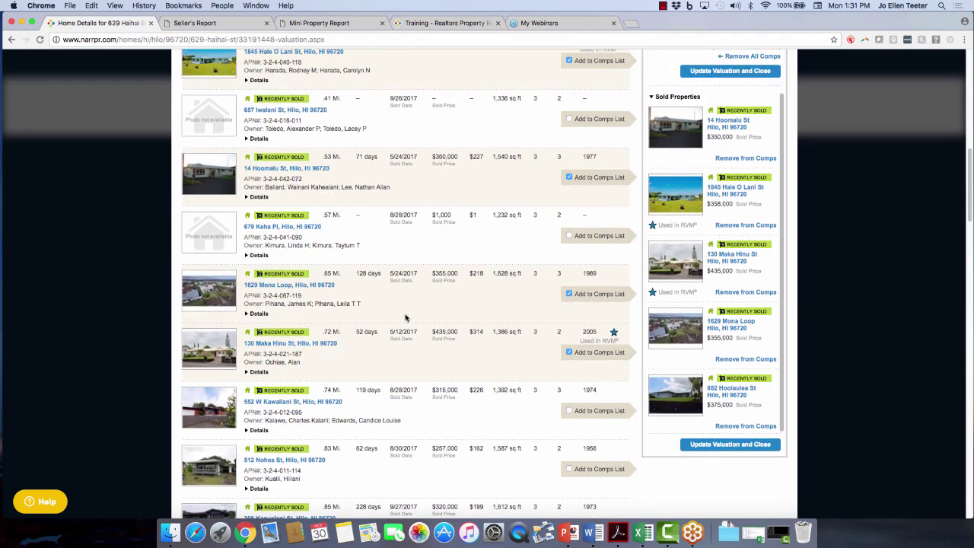
click(706, 446)
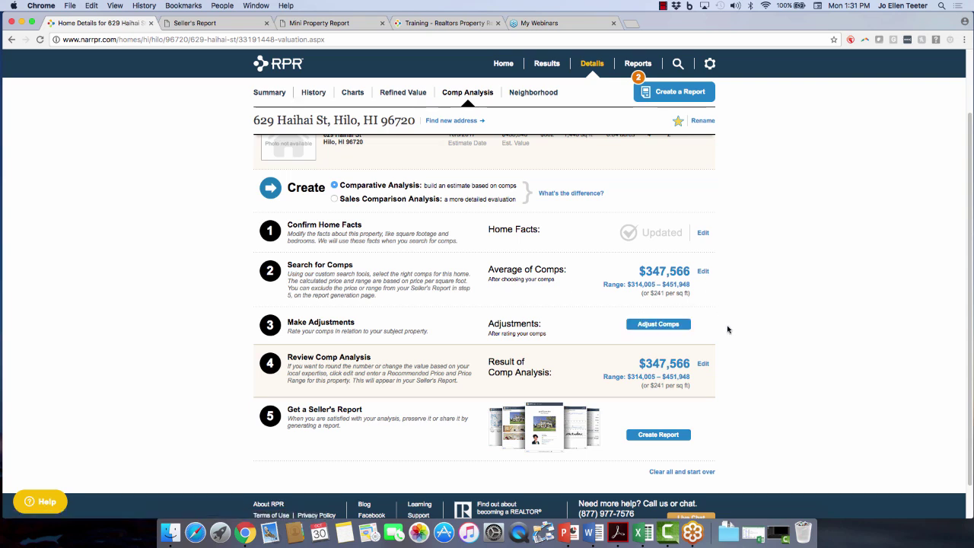
click(666, 328)
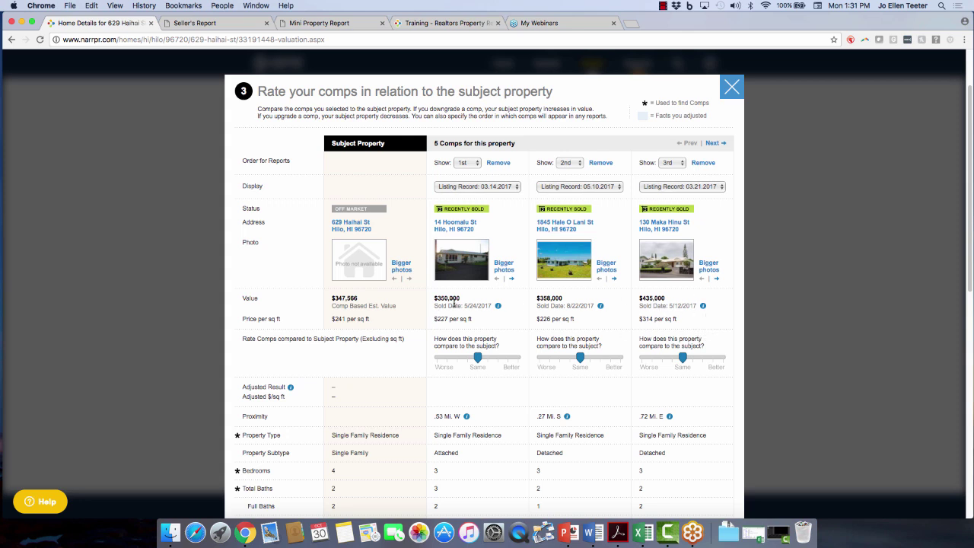
click(683, 164)
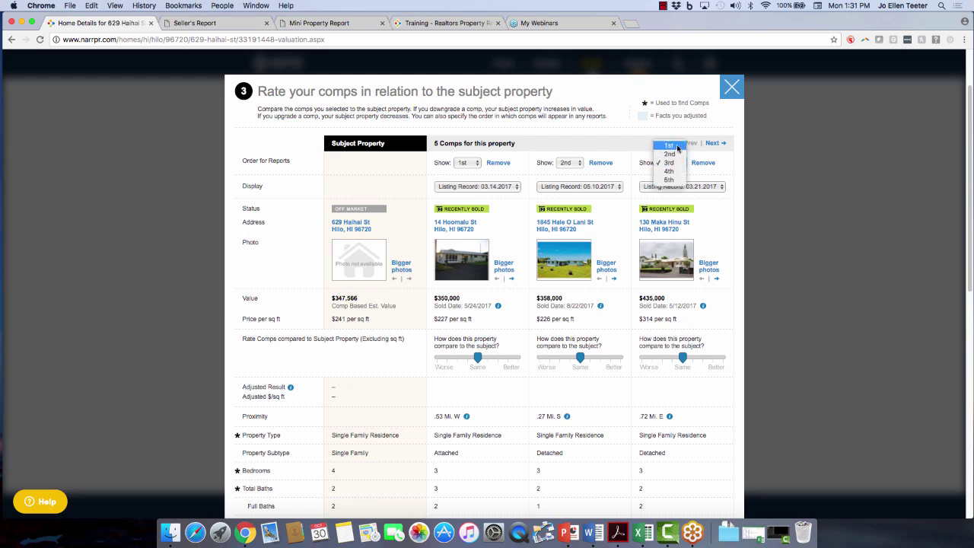
click(676, 147)
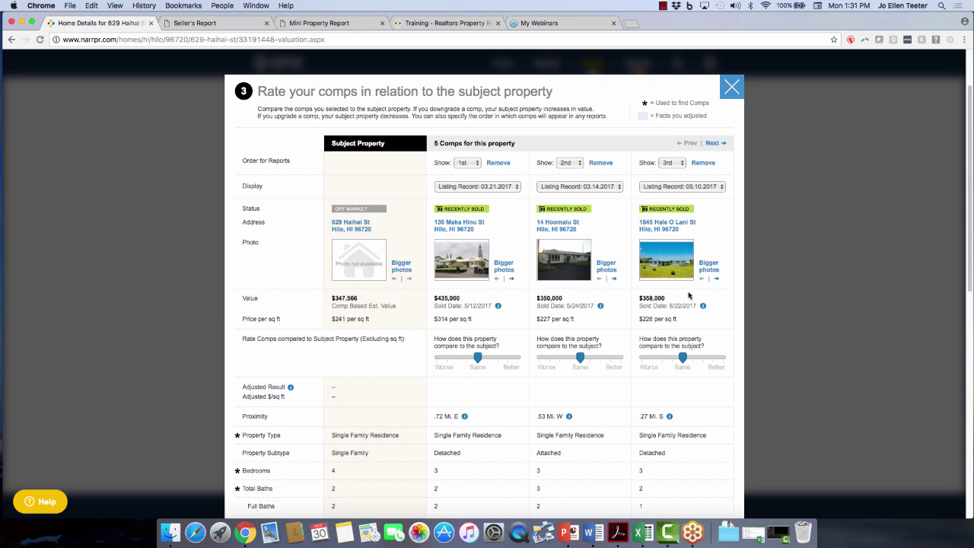
click(676, 162)
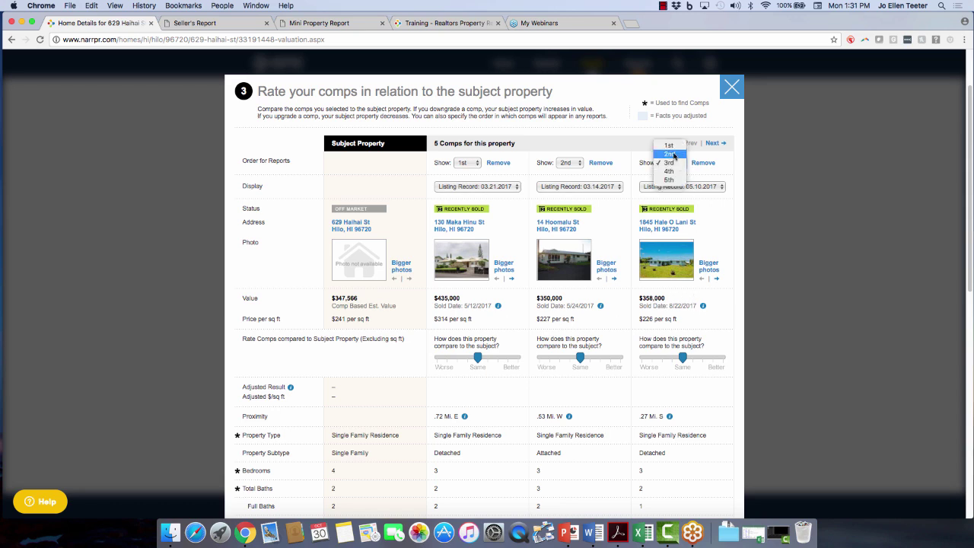
click(669, 145)
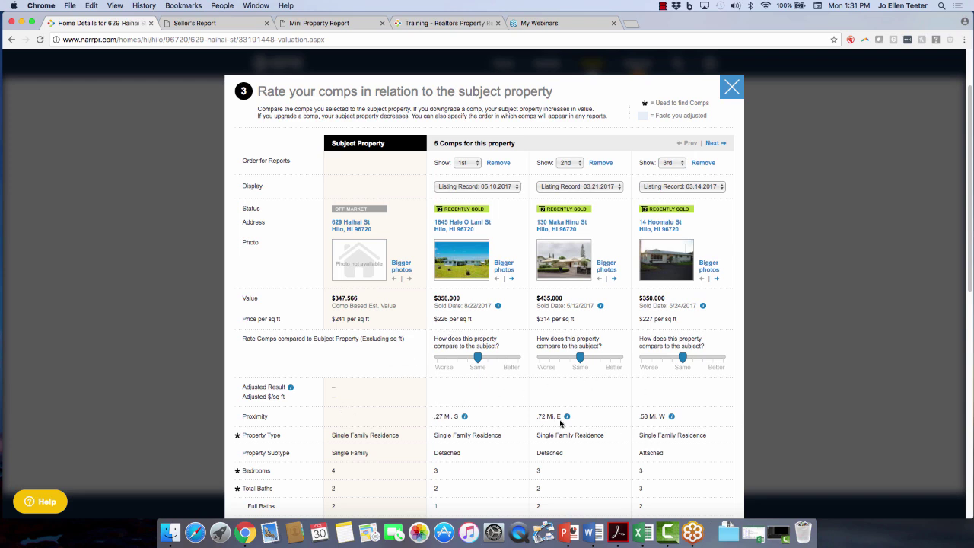
click(577, 163)
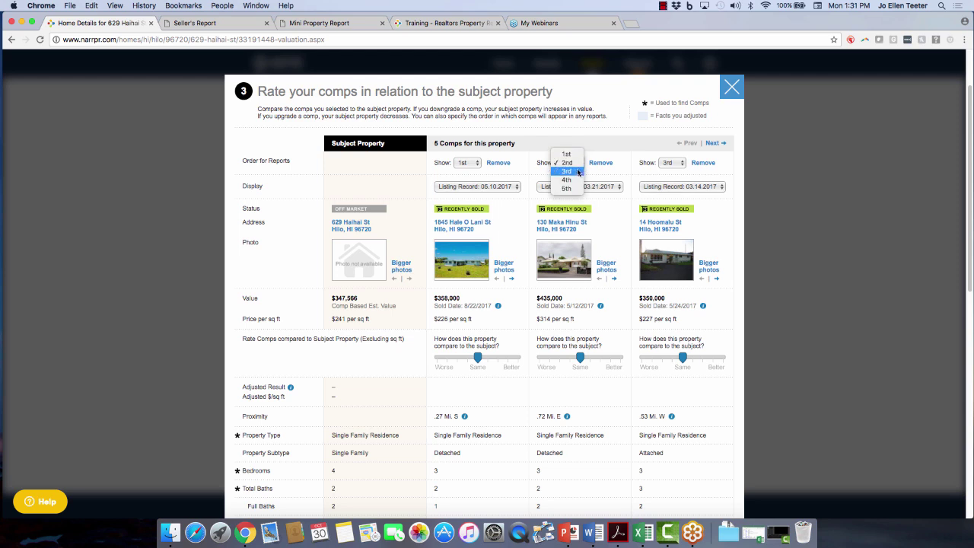
click(576, 172)
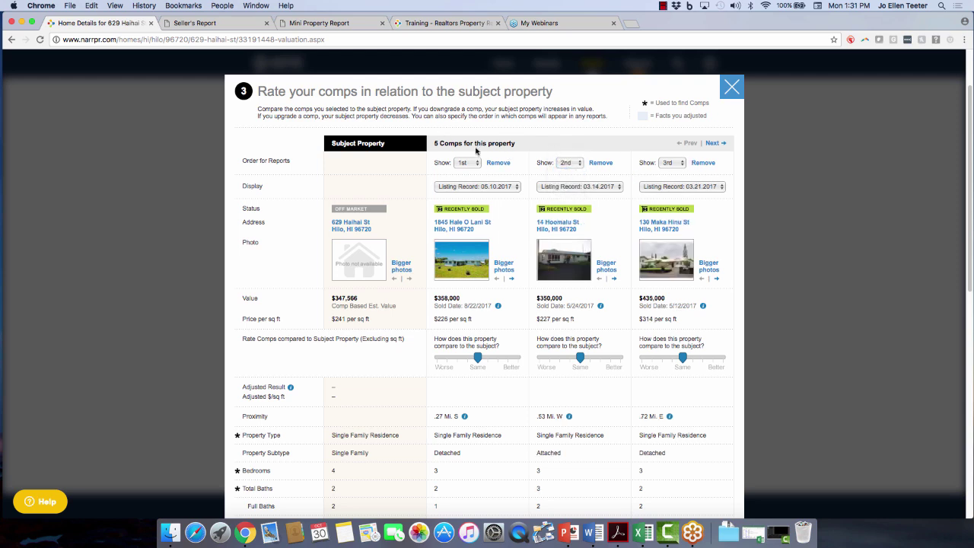
click(713, 144)
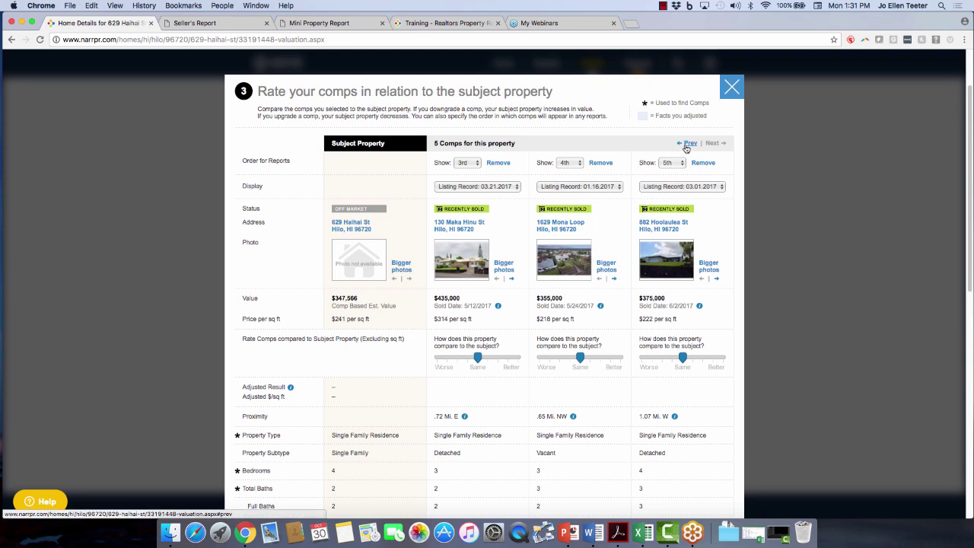
click(688, 144)
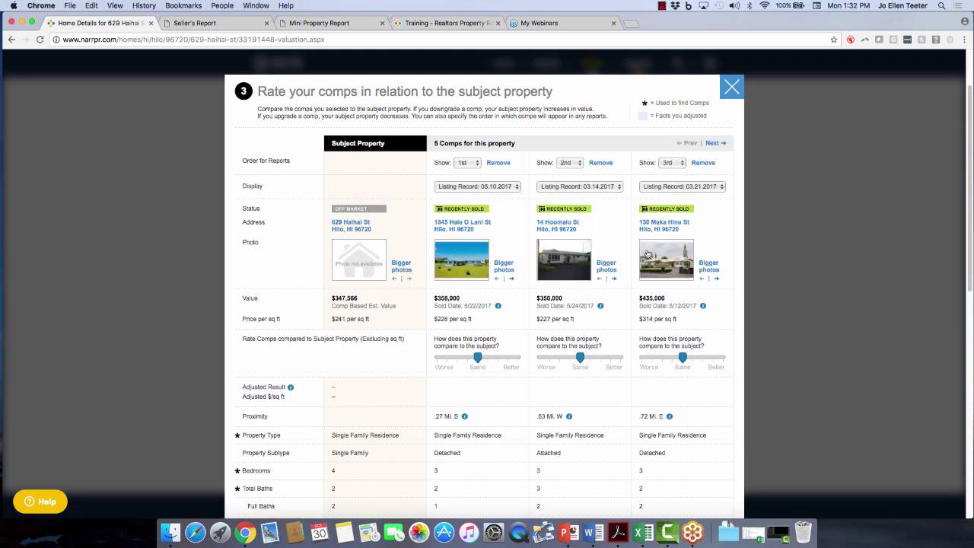
click(712, 144)
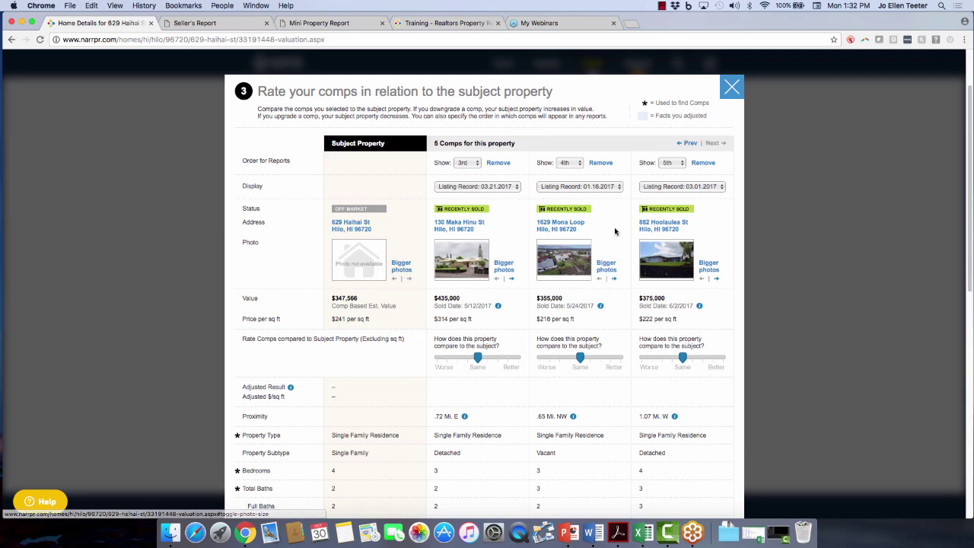
click(600, 163)
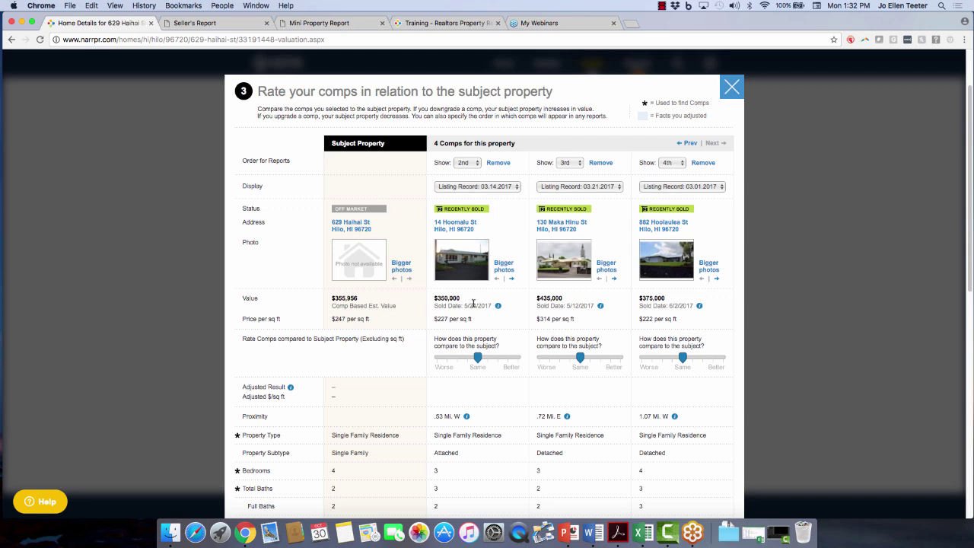
click(485, 187)
click(486, 187)
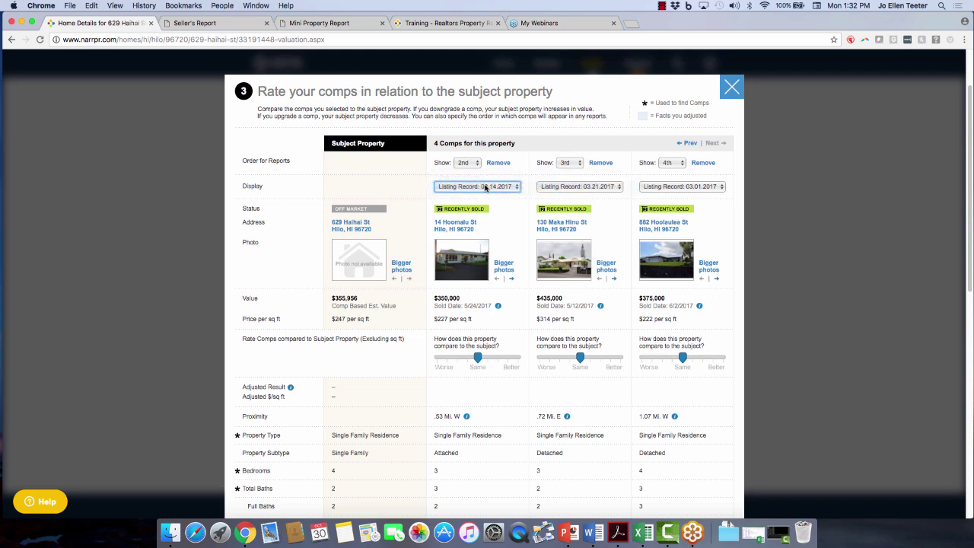
click(588, 190)
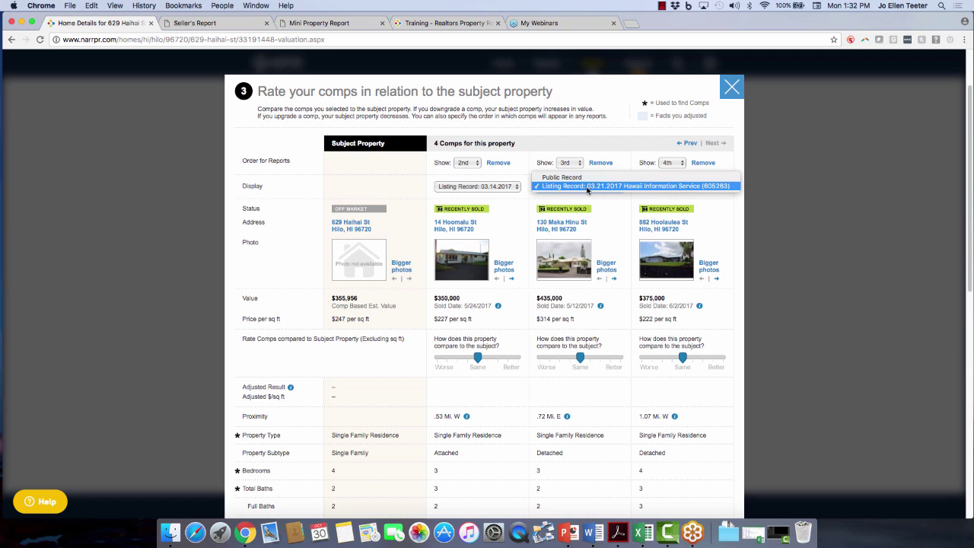
click(587, 187)
click(661, 187)
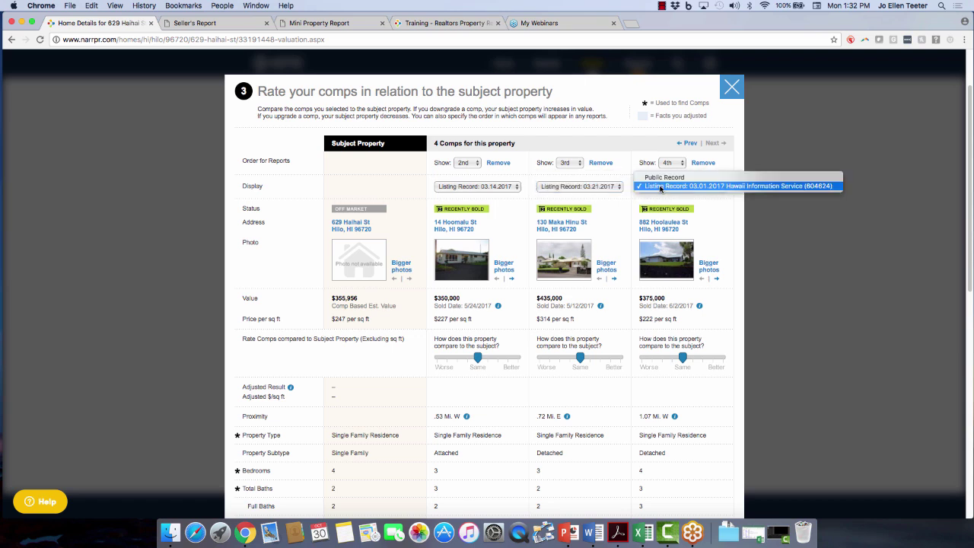
click(660, 187)
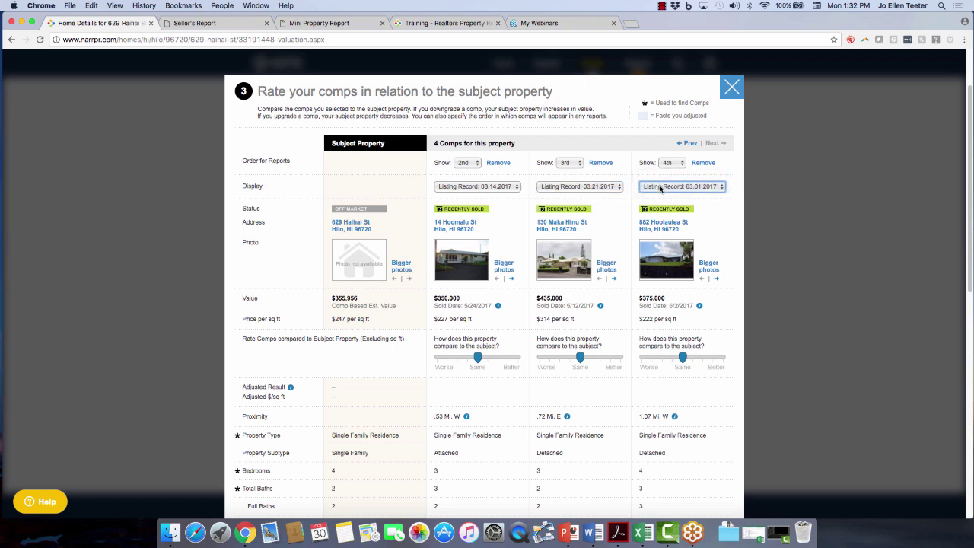
click(505, 268)
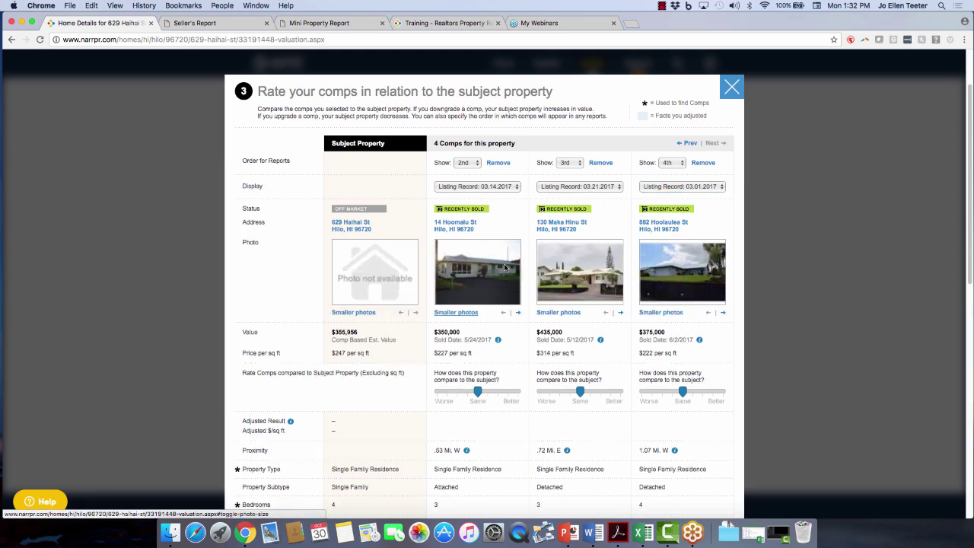
click(518, 313)
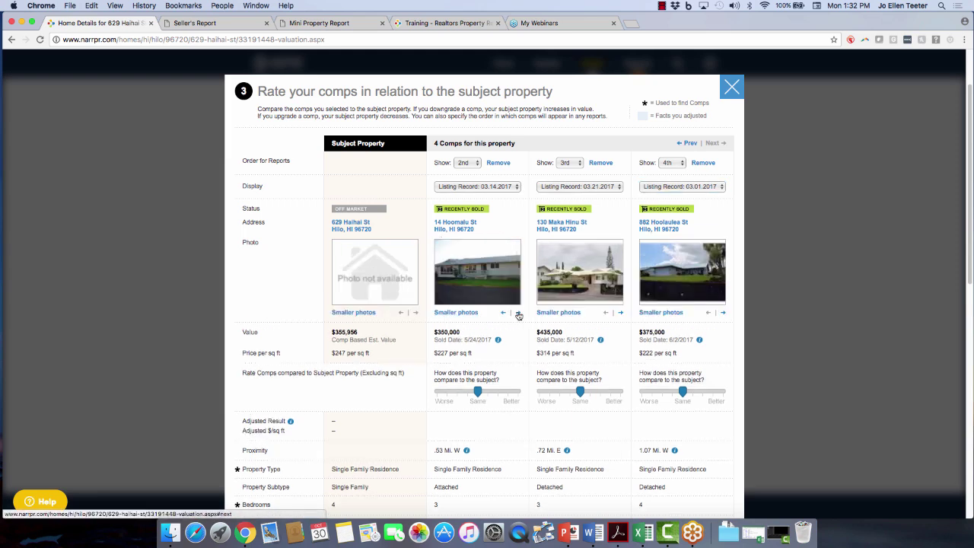
click(518, 313)
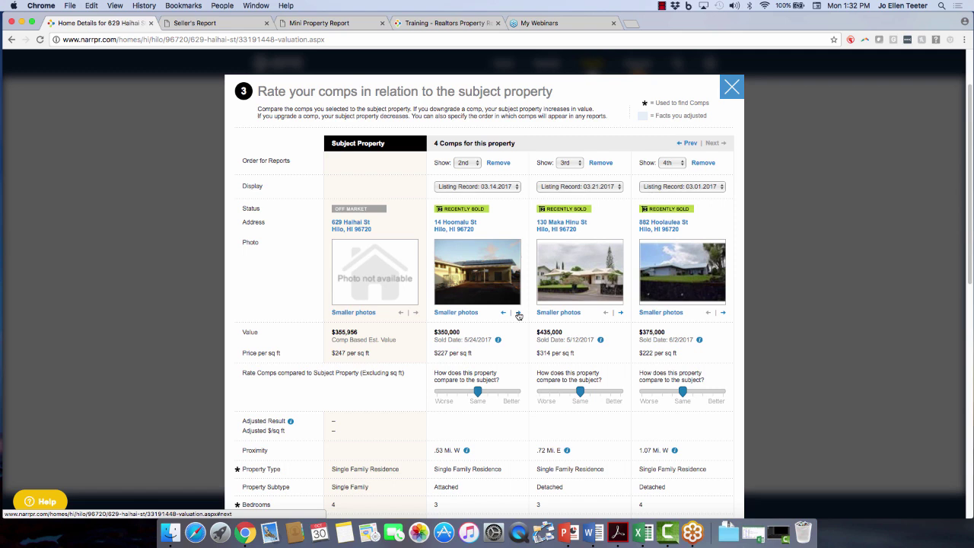
click(503, 314)
click(503, 313)
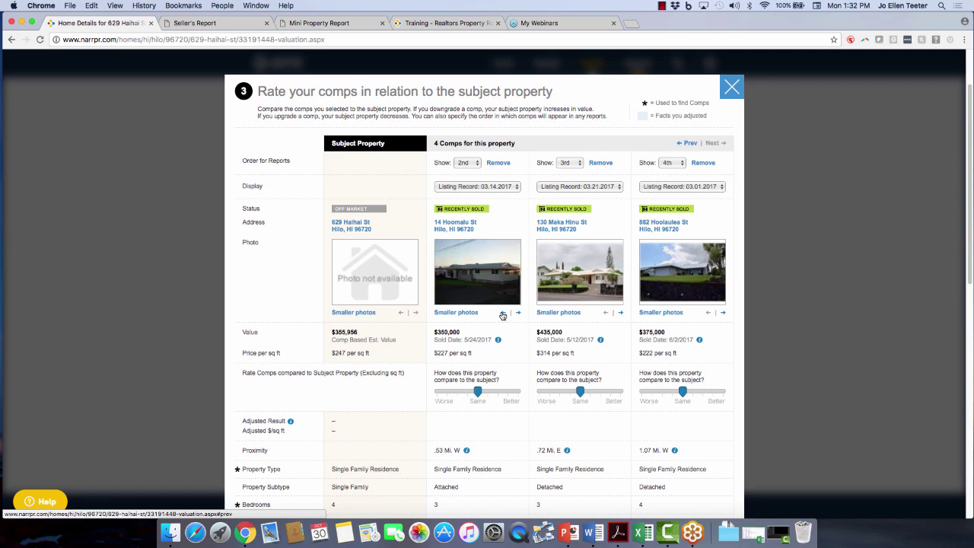
click(452, 312)
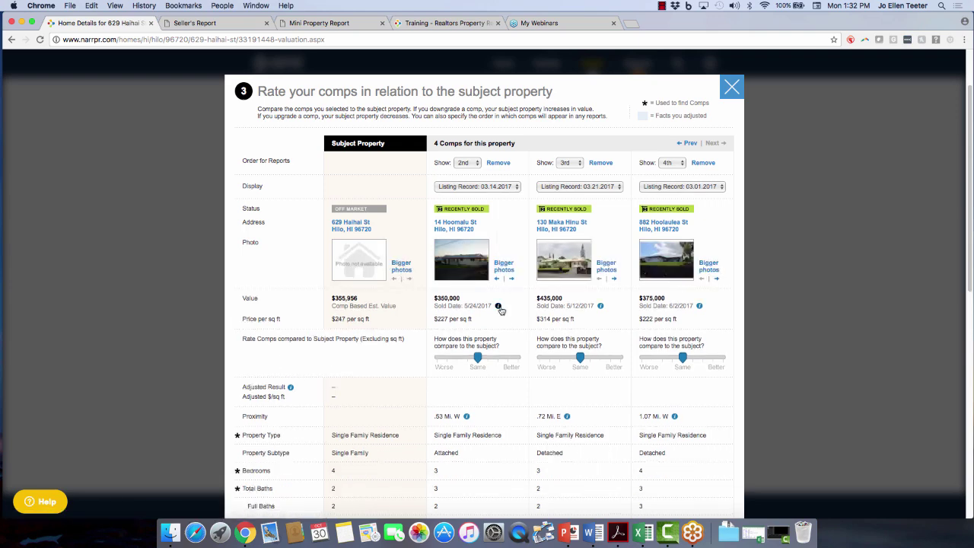
mouse_move(498, 306)
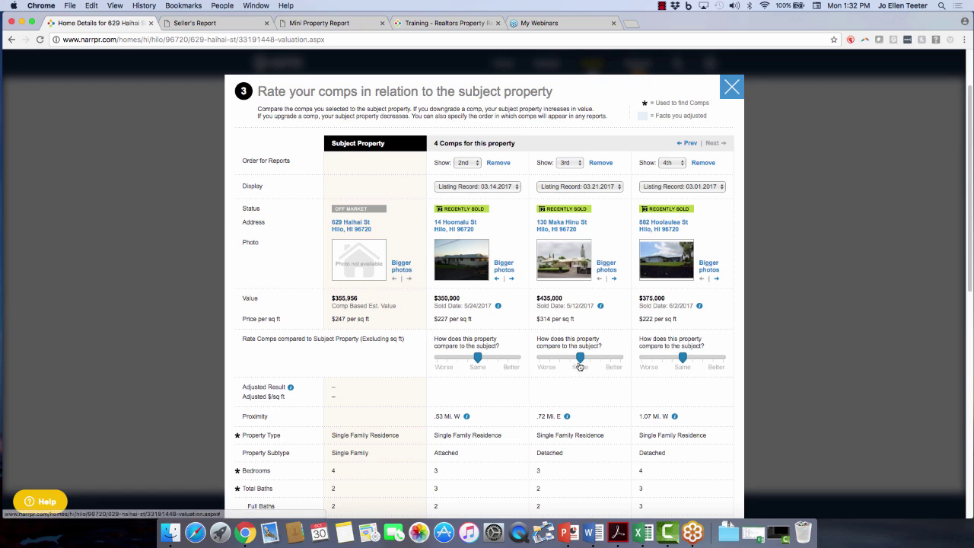
drag(580, 358, 599, 365)
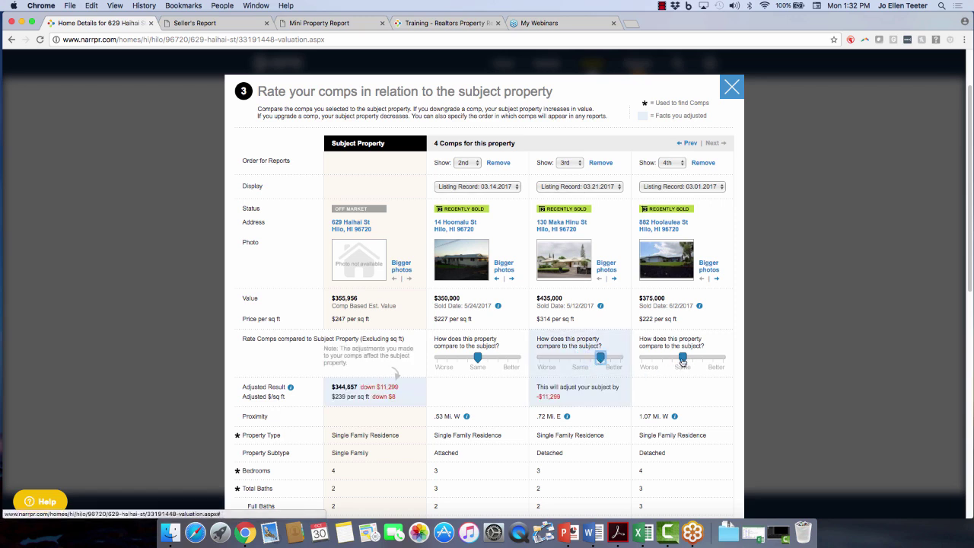
drag(682, 358, 673, 361)
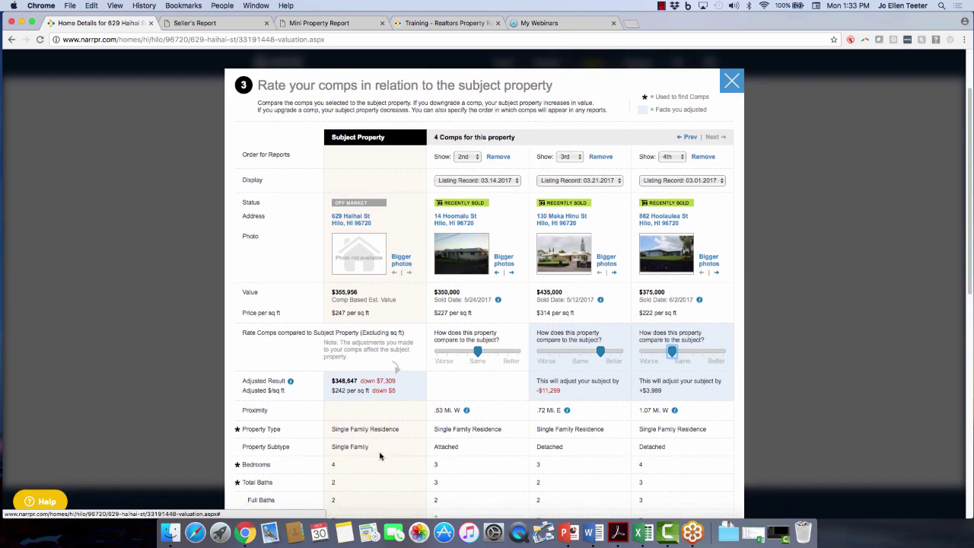
scroll(388, 445, down, 2)
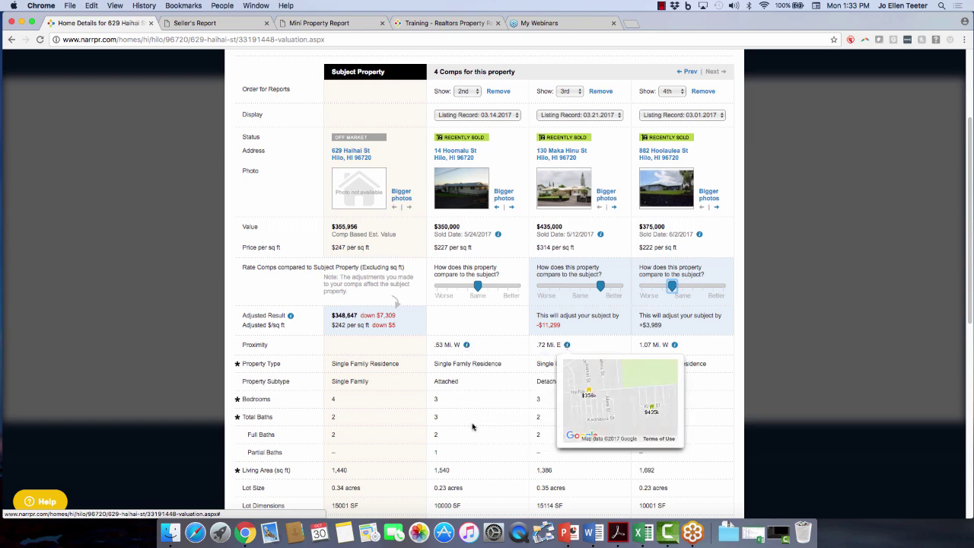
scroll(298, 391, down, 4)
scroll(601, 391, down, 6)
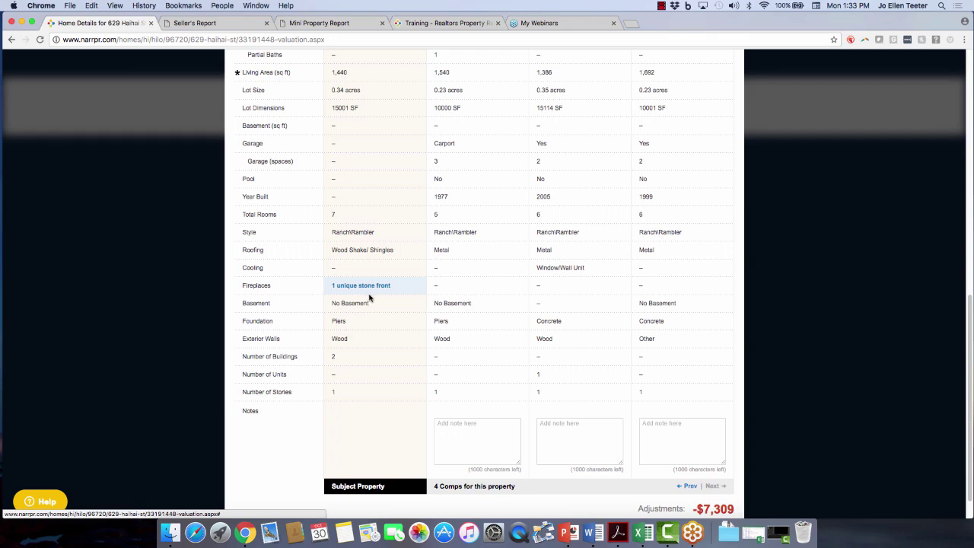
scroll(418, 370, down, 1)
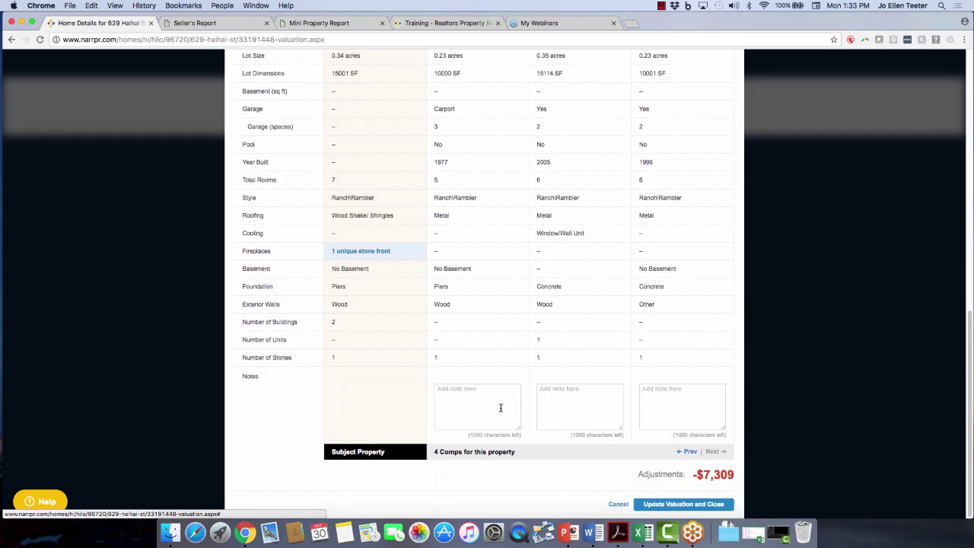
Save the comp adjustments and begin editing the comp analysis result.
click(657, 505)
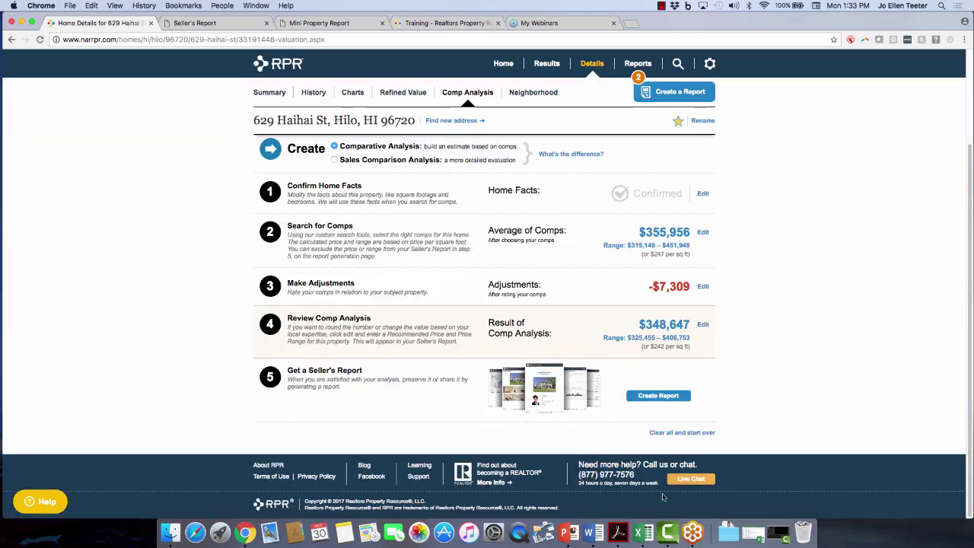
click(703, 324)
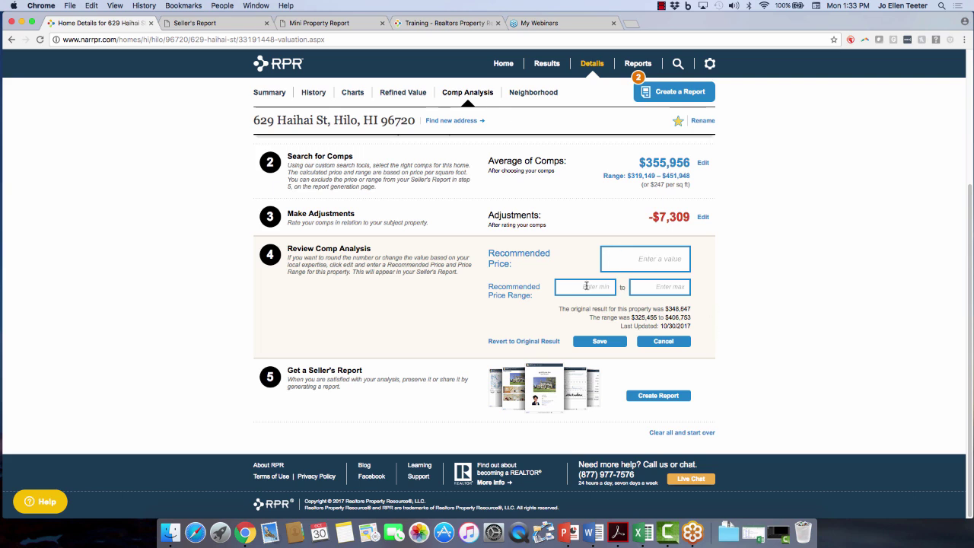
click(663, 263)
text(3800000)
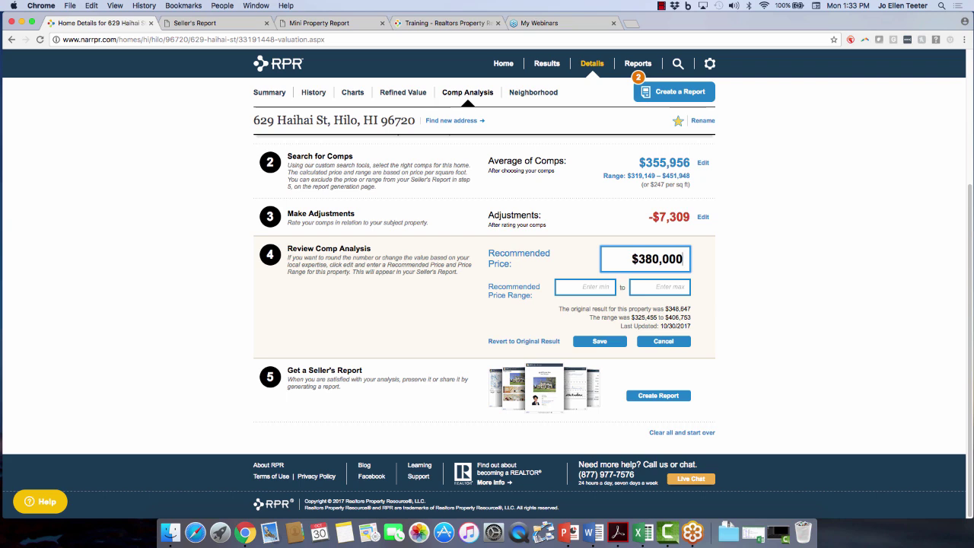
key(BackSpace)
key(BackSpace)
key(BackSpace)
key(BackSpace)
key(BackSpace)
key(BackSpace)
Save a recommended price range of $325,000–$350,000 and start creating a report.
click(592, 287)
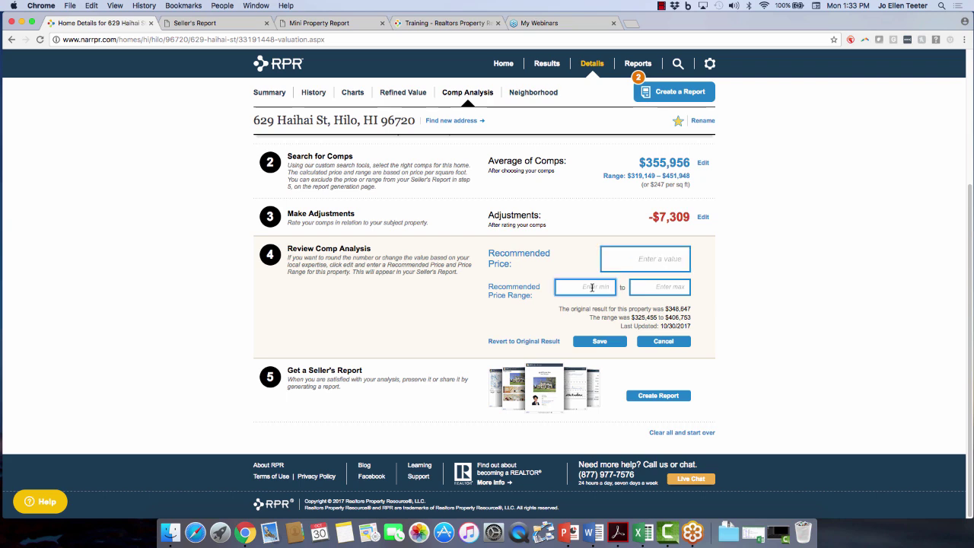
text(3250000)
click(658, 287)
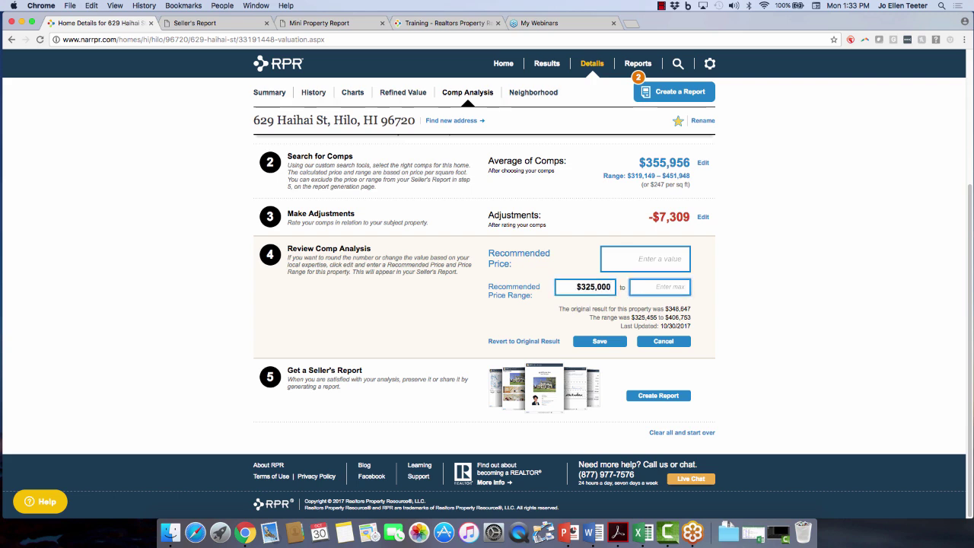
text(250000)
key(BackSpace)
key(BackSpace)
key(BackSpace)
key(BackSpace)
key(BackSpace)
key(BackSpace)
text(350000)
click(592, 341)
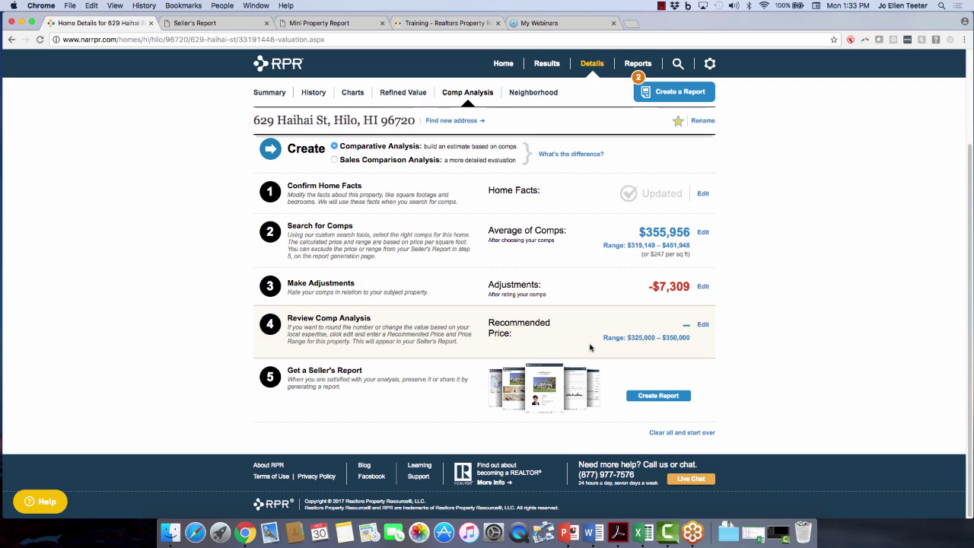
click(650, 397)
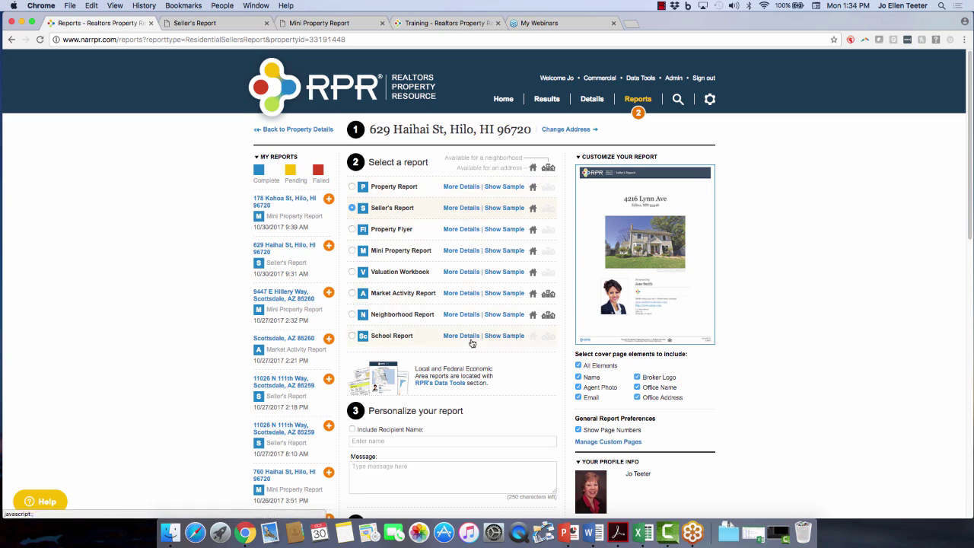
Show the Seller's Report element checklist and exclude Historical Photos.
click(459, 211)
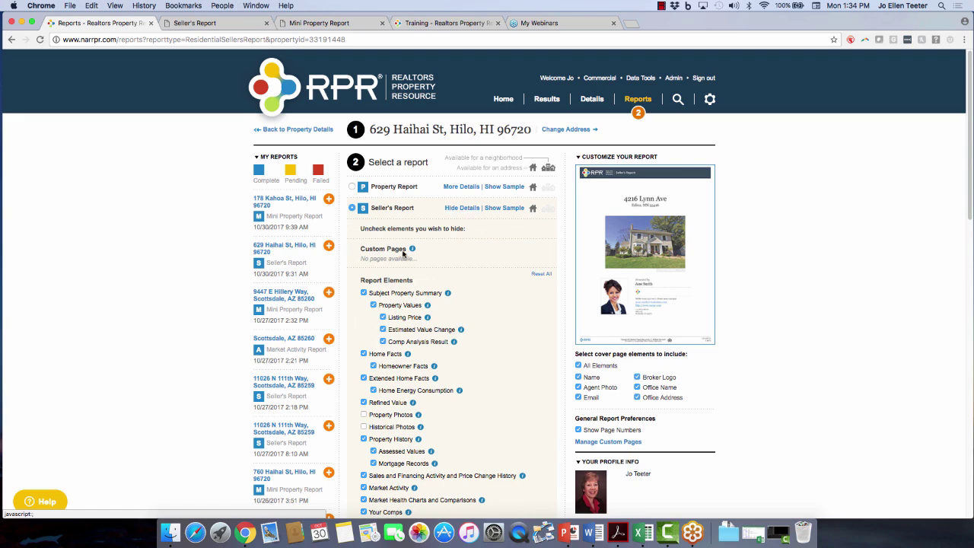
scroll(459, 376, down, 3)
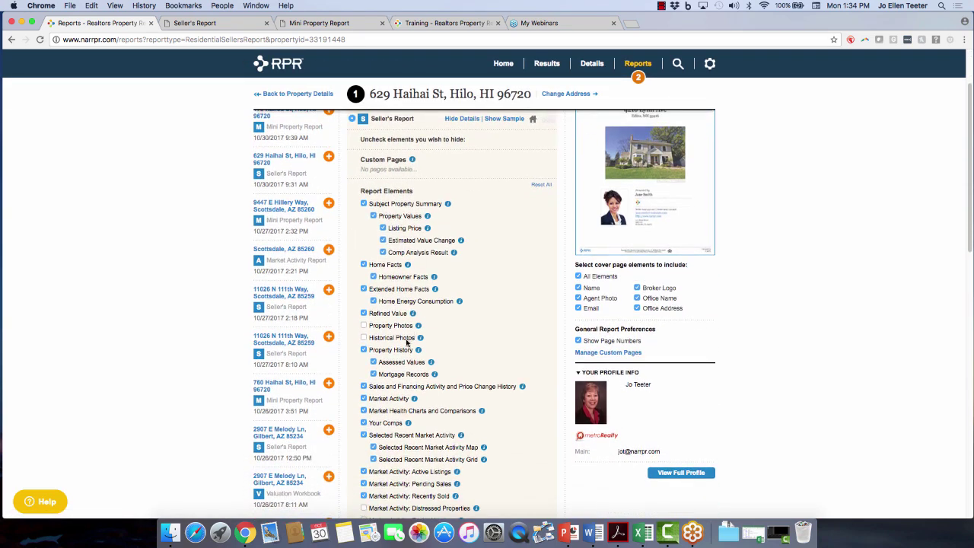
scroll(405, 342, down, 2)
mouse_move(461, 195)
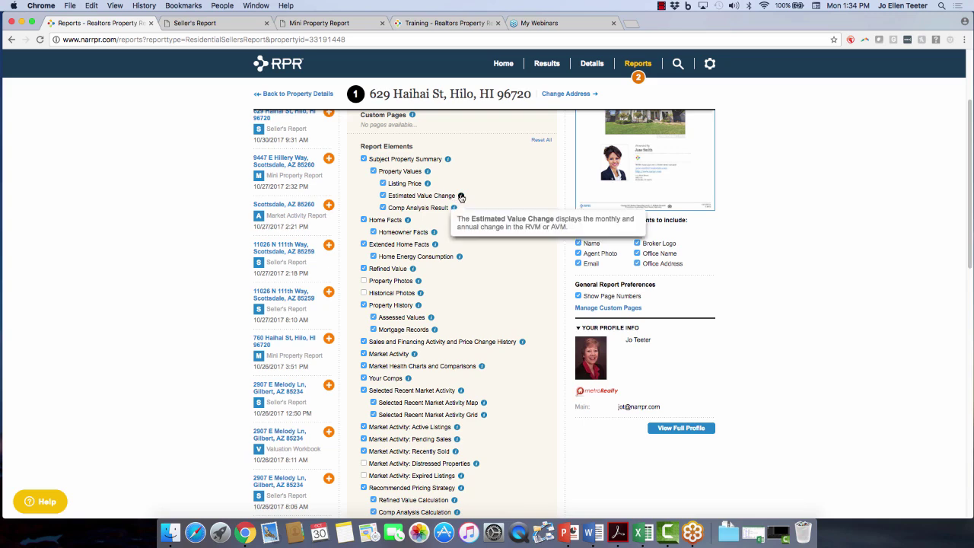
mouse_move(427, 184)
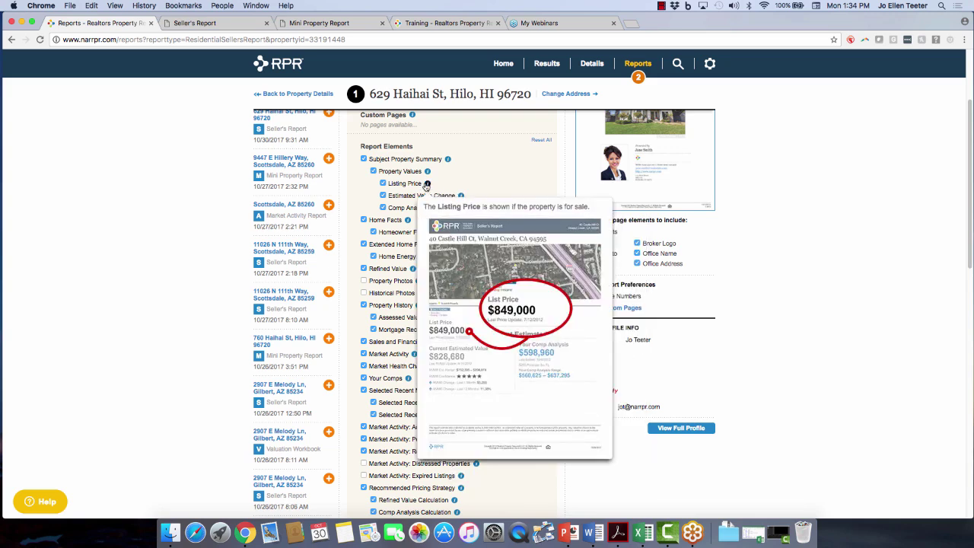
click(363, 293)
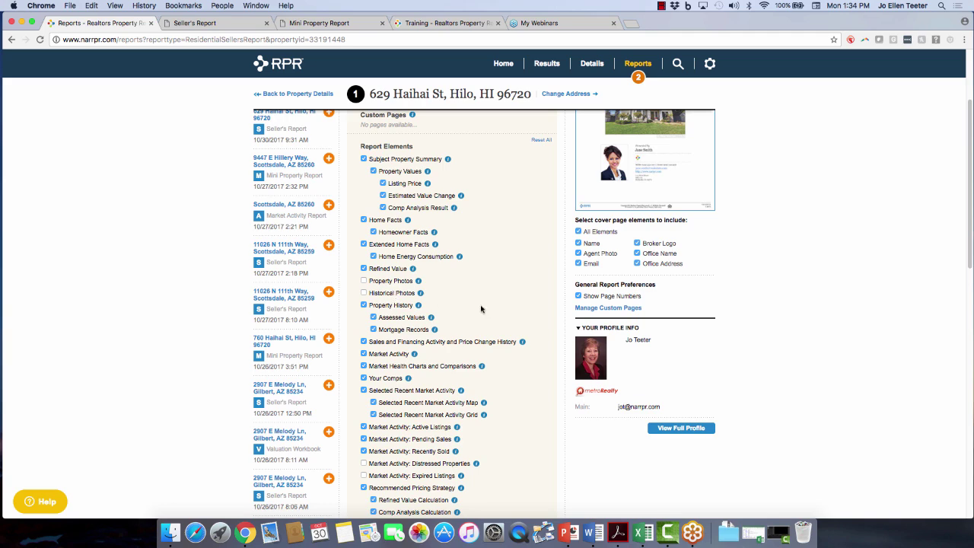
Keep Market Activity limited to 4 properties and bring up the side-by-side comparison options.
scroll(480, 295, down, 3)
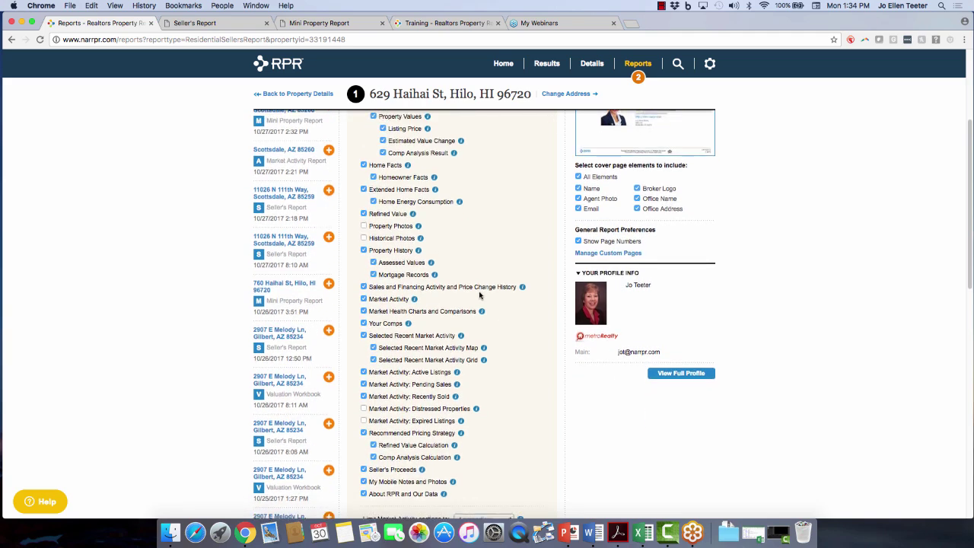
scroll(479, 295, down, 5)
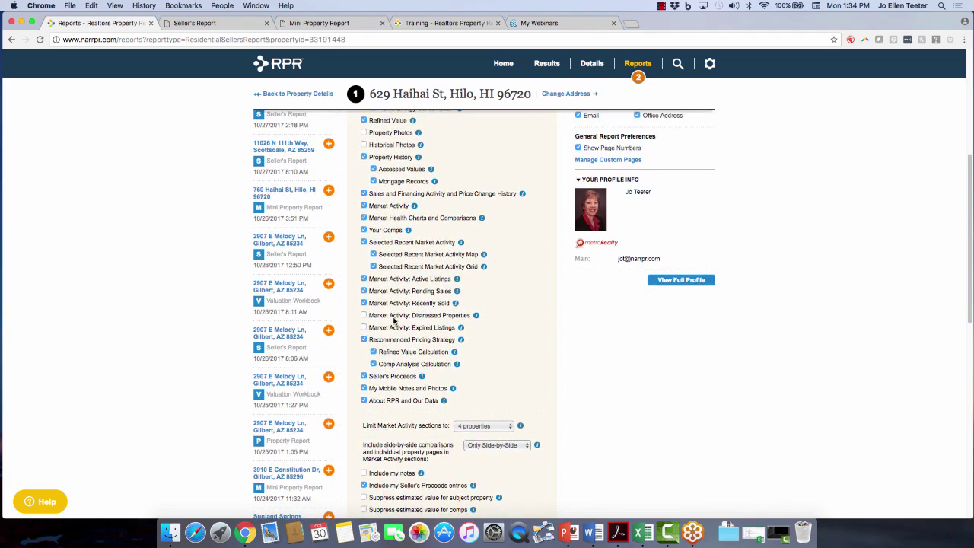
mouse_move(456, 280)
scroll(416, 329, down, 1)
scroll(416, 329, down, 3)
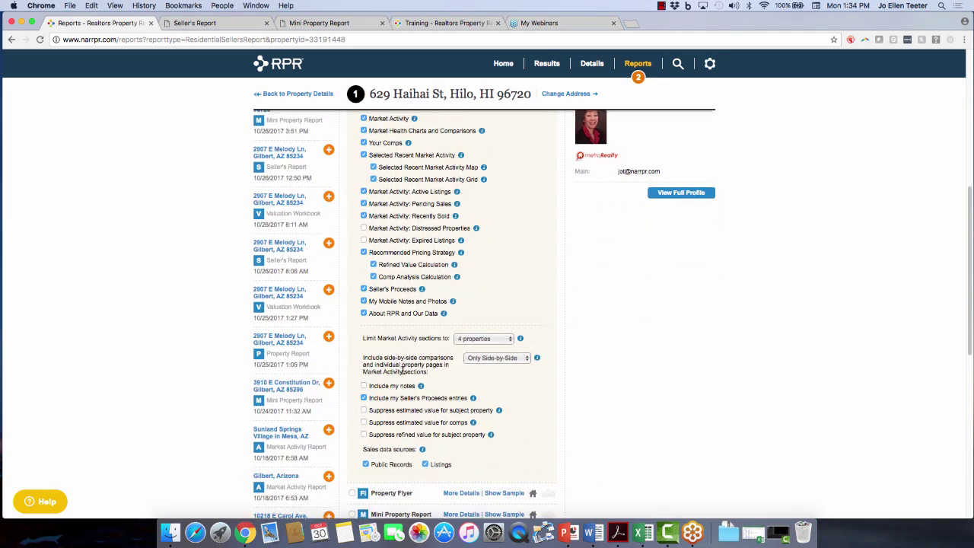
click(495, 340)
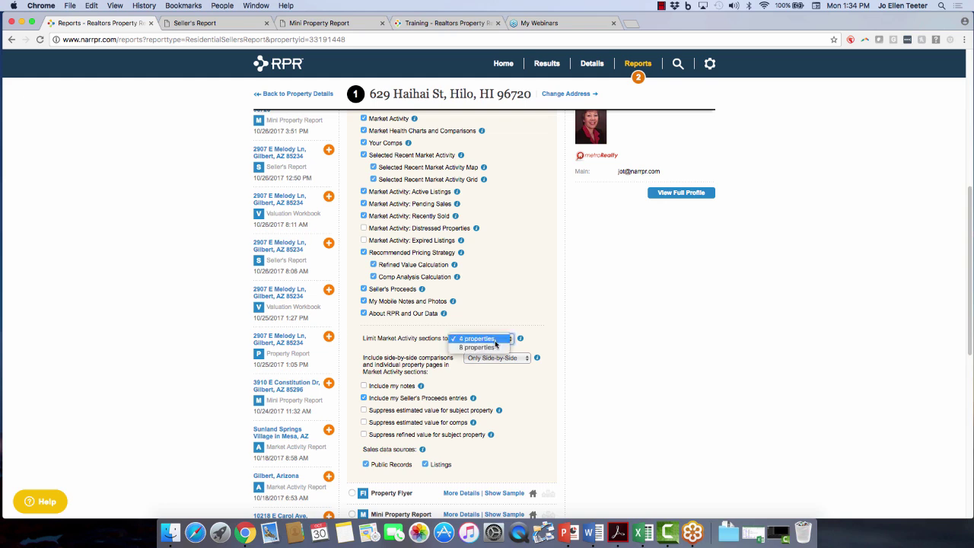
click(491, 339)
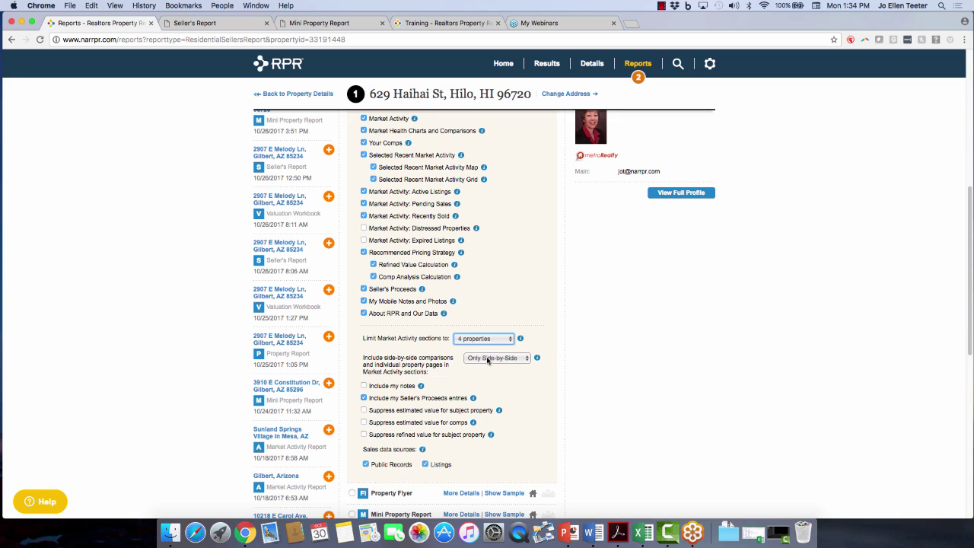
click(489, 360)
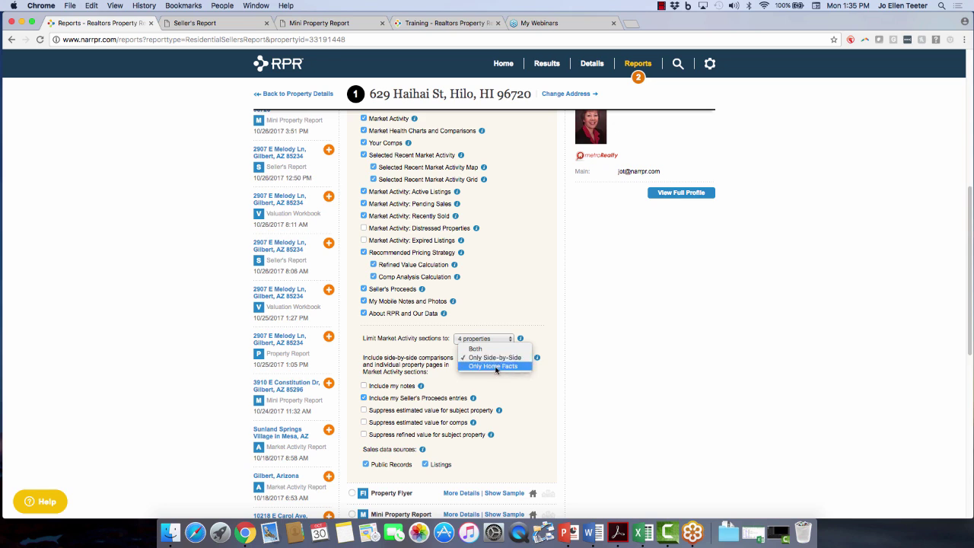
Limit market activity to 'Only Side-by-Side' comparisons, leaving the subject's refined value unsuppressed.
click(518, 390)
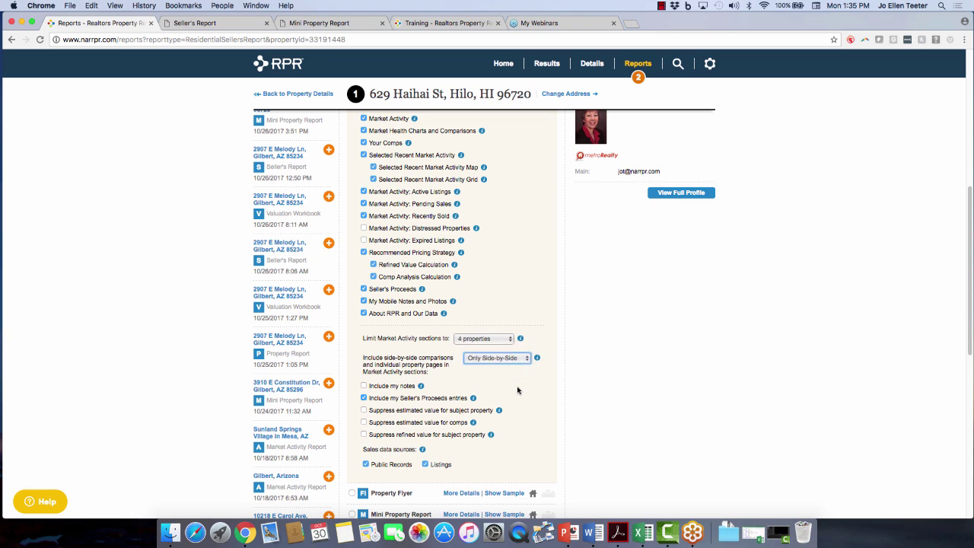
scroll(518, 390, down, 2)
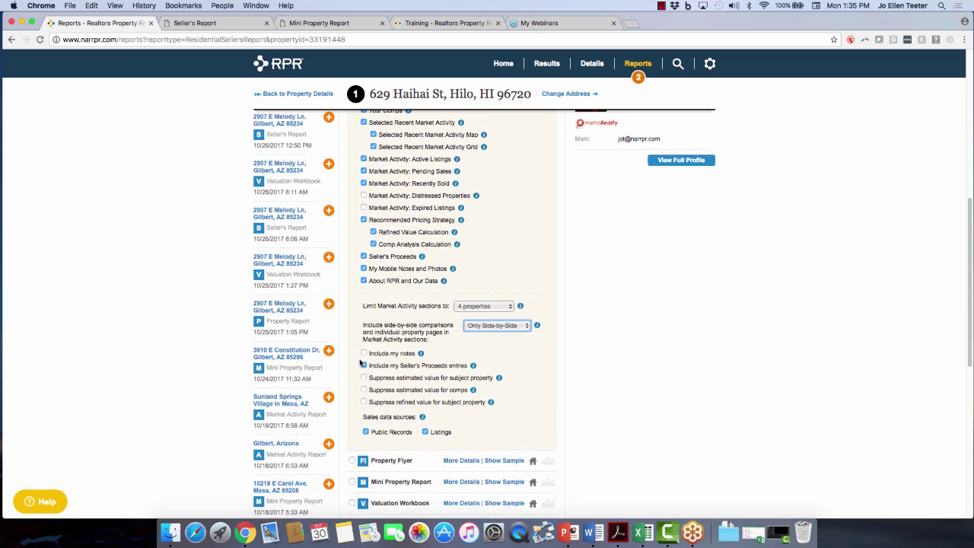
mouse_move(422, 356)
click(364, 402)
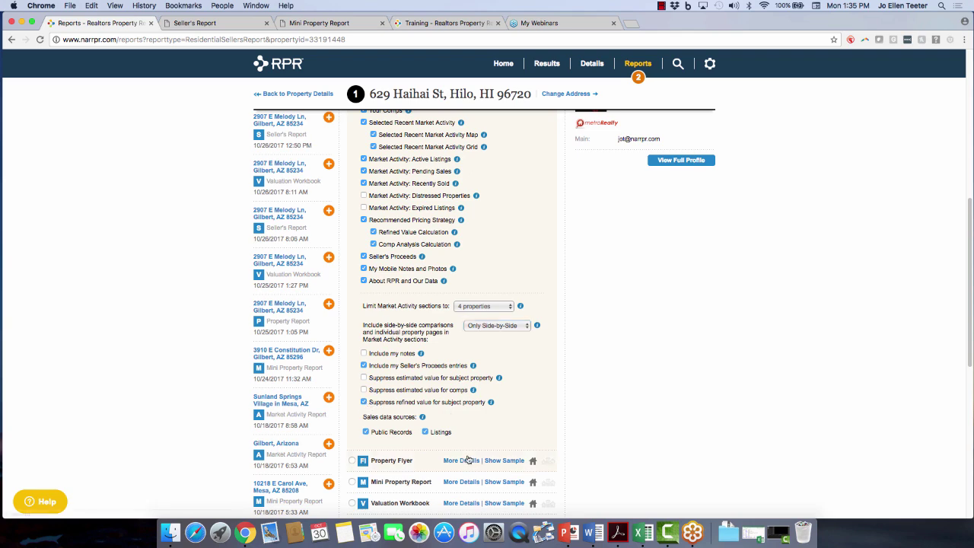
click(363, 402)
scroll(517, 397, down, 10)
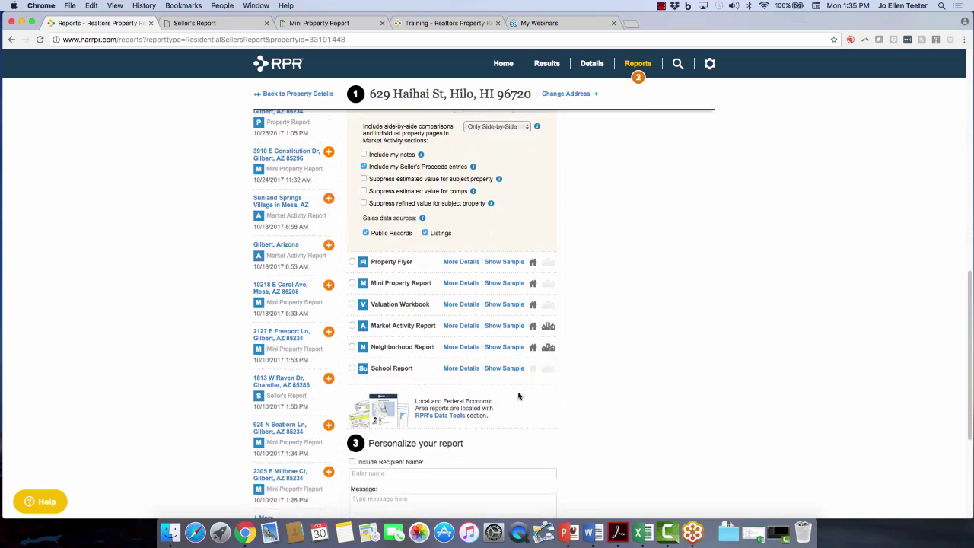
Address the Seller's Report to 'Mr and Mrs Seller' with message 'Call to action', then run it.
click(352, 326)
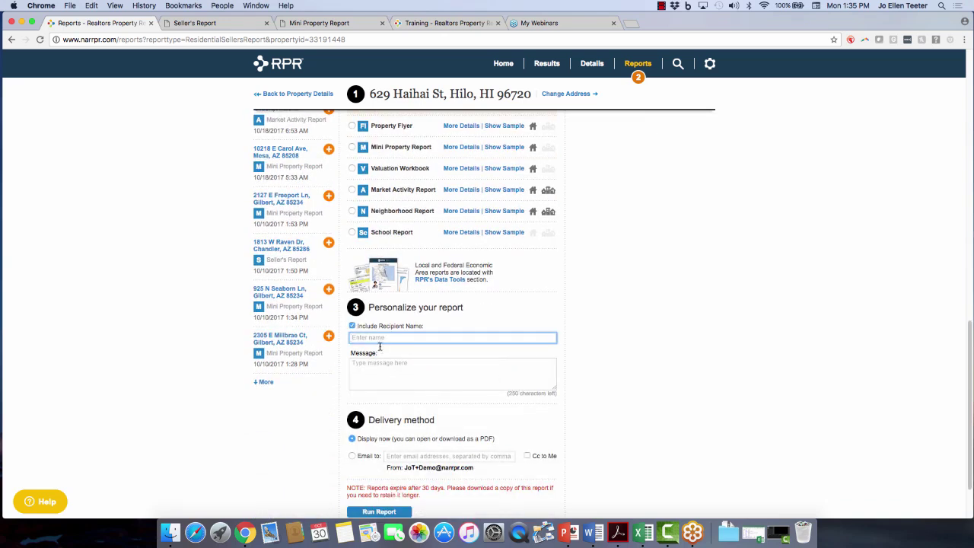
text(Mr and Mrs Seller)
click(375, 379)
text(C)
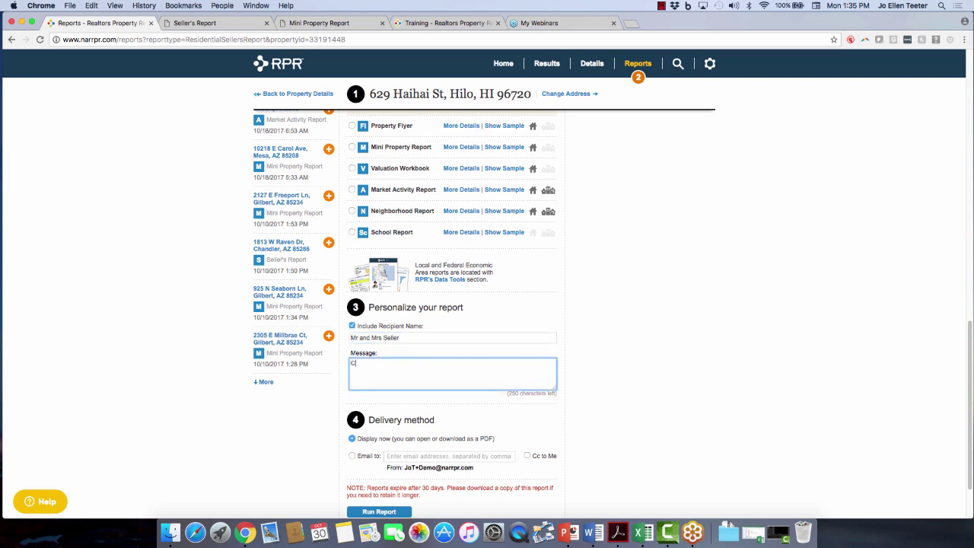
text(all to action)
scroll(369, 378, down, 2)
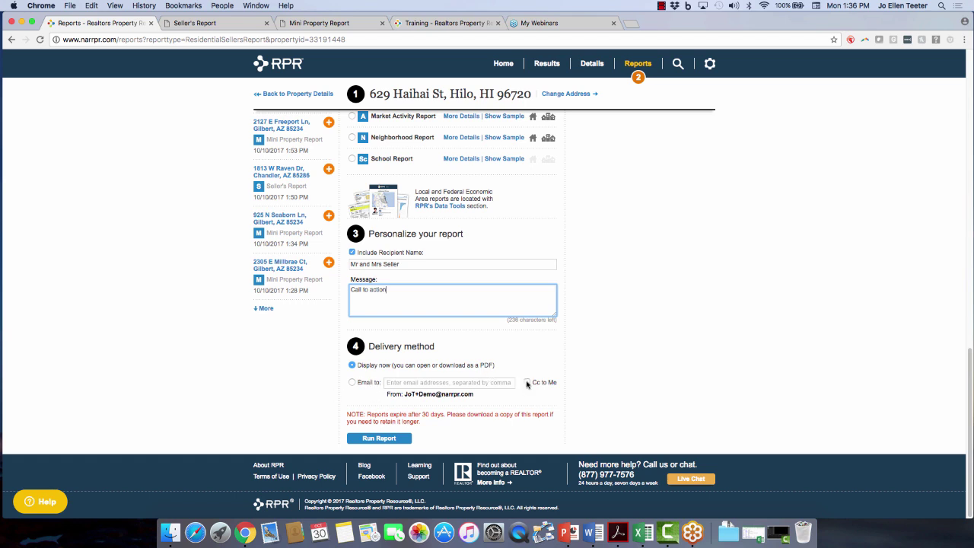
click(389, 439)
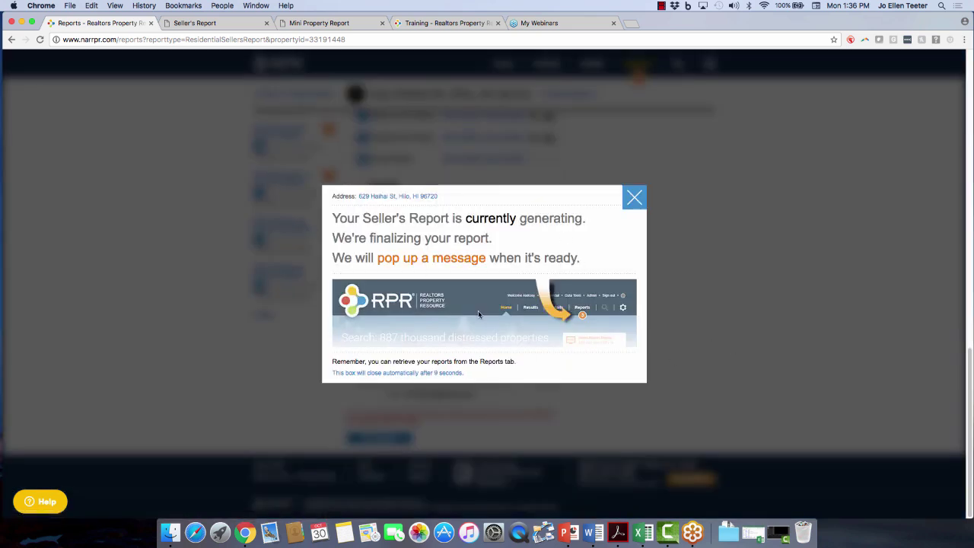
Dismiss the generating notice and switch to the finished Seller's Report PDF tab.
click(633, 199)
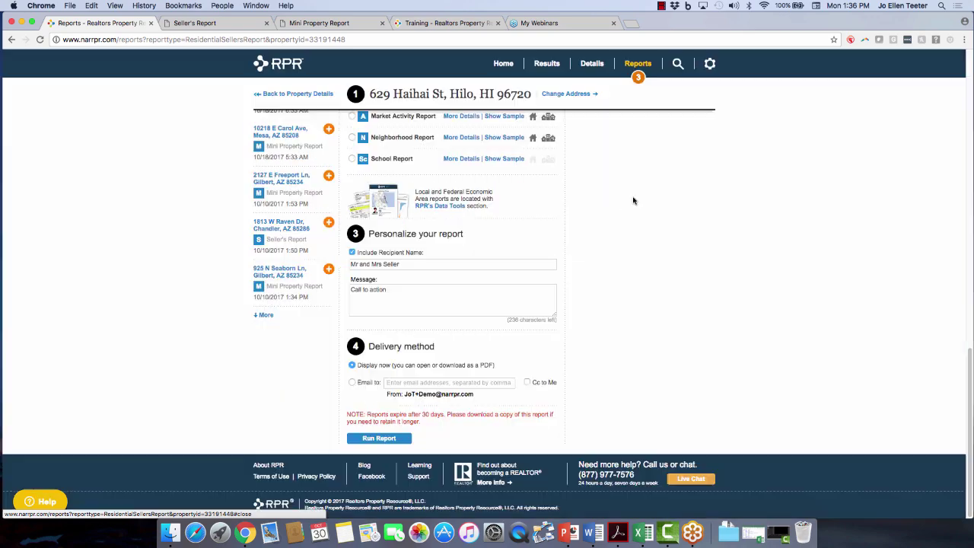
scroll(197, 242, up, 15)
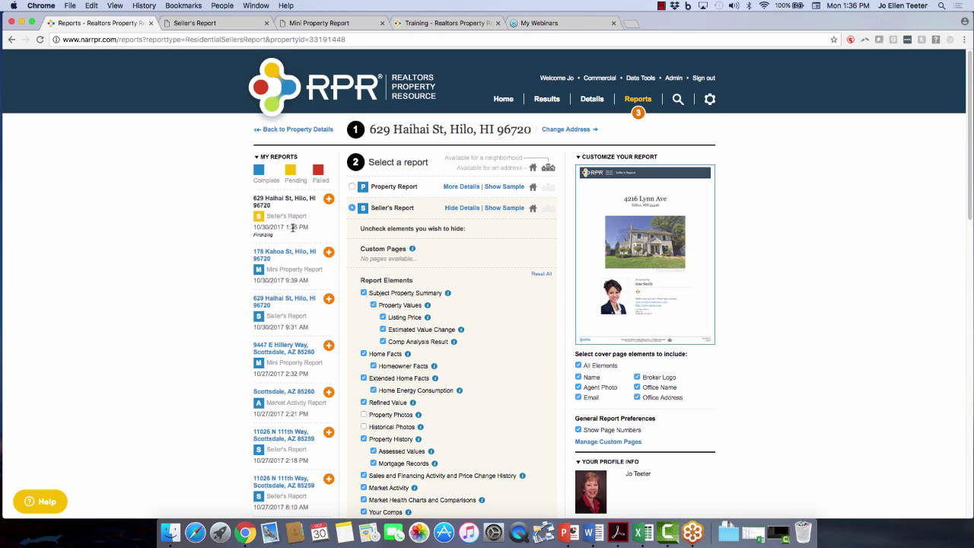
click(329, 299)
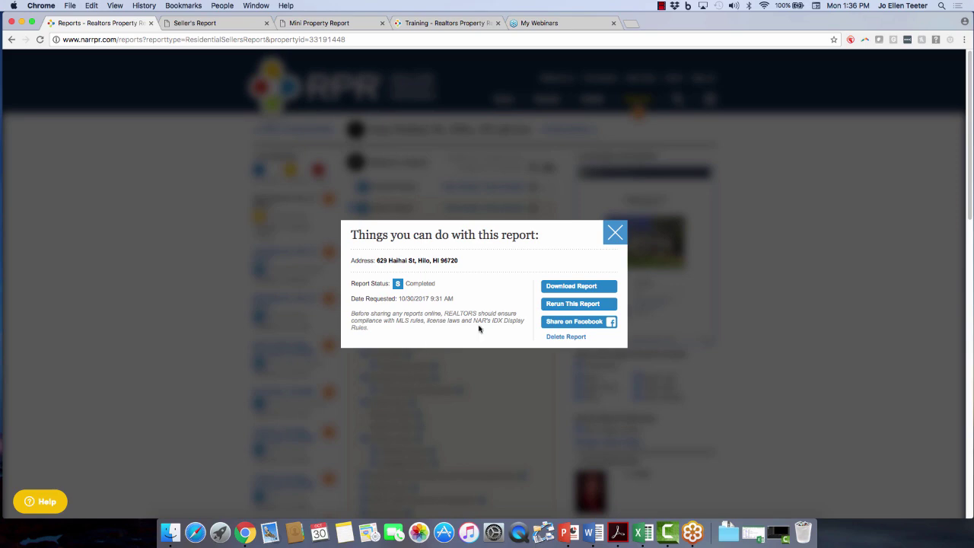
click(615, 232)
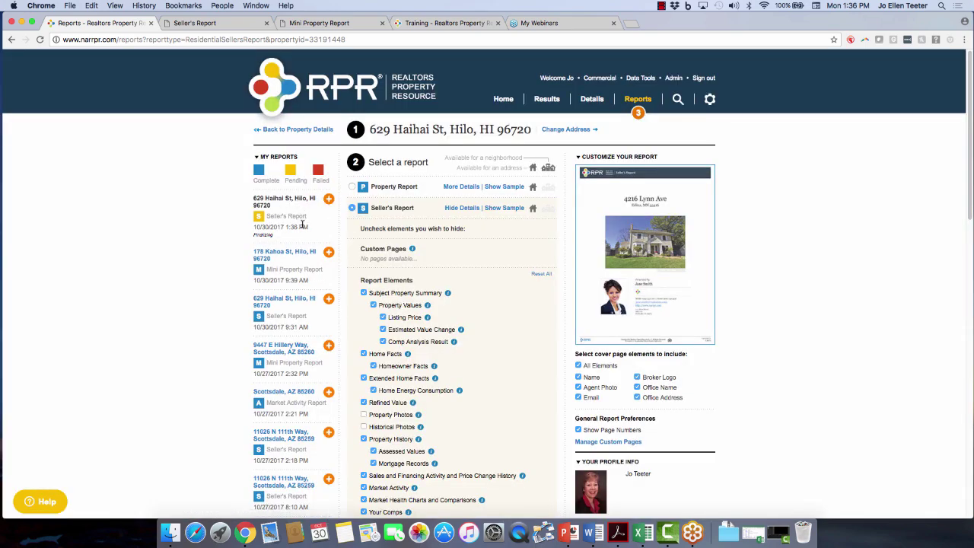
click(192, 25)
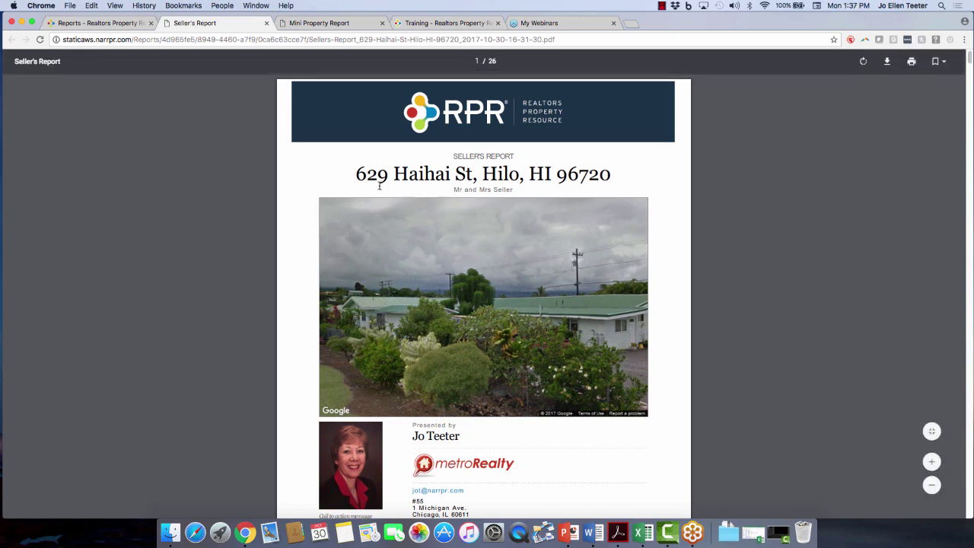
Scroll the Seller's Report PDF from the cover down to the Market Activity for 96720 pages.
scroll(541, 343, down, 2)
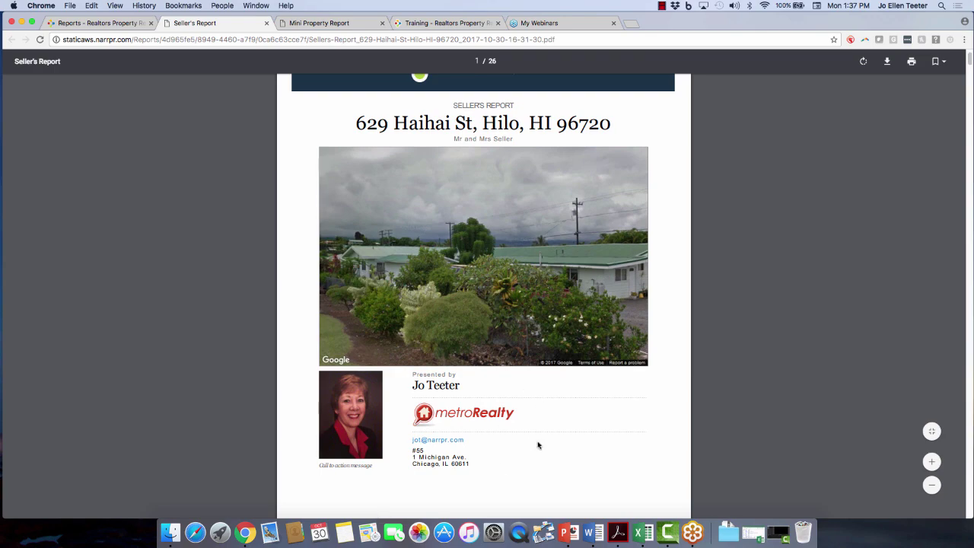
scroll(540, 445, down, 10)
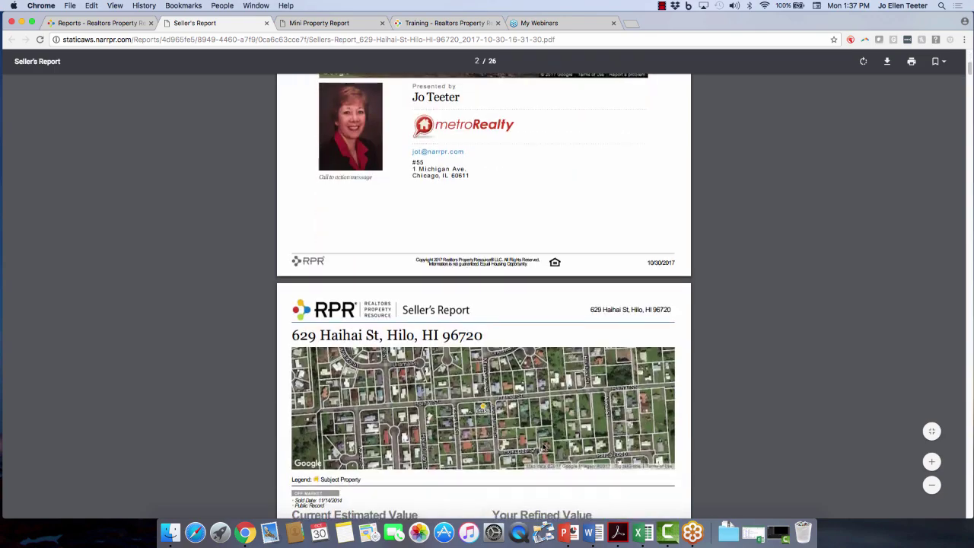
scroll(542, 447, down, 3)
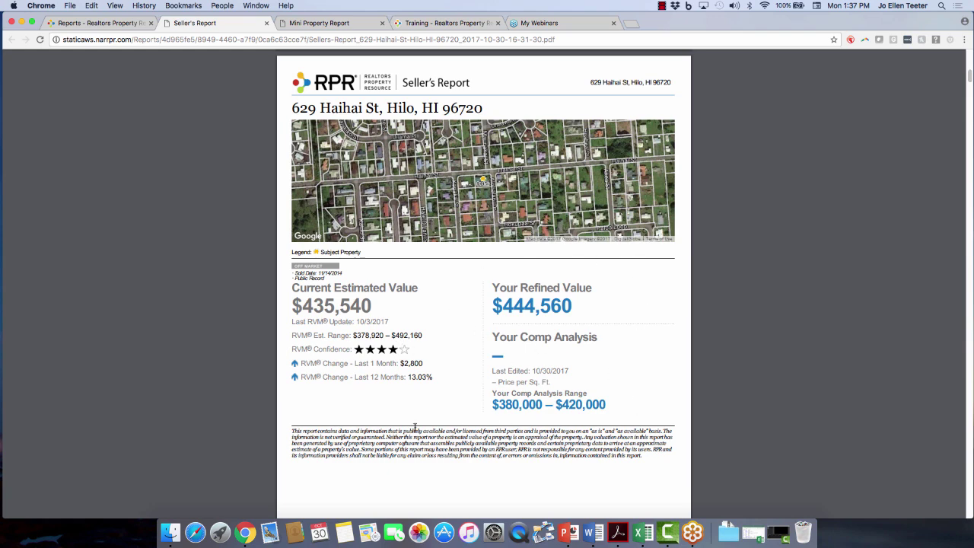
scroll(415, 428, down, 10)
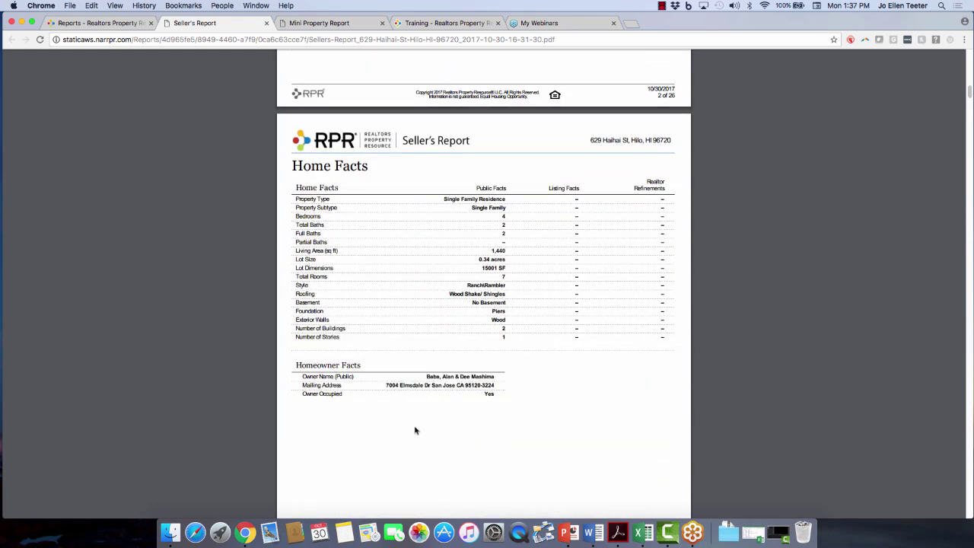
scroll(506, 319, down, 10)
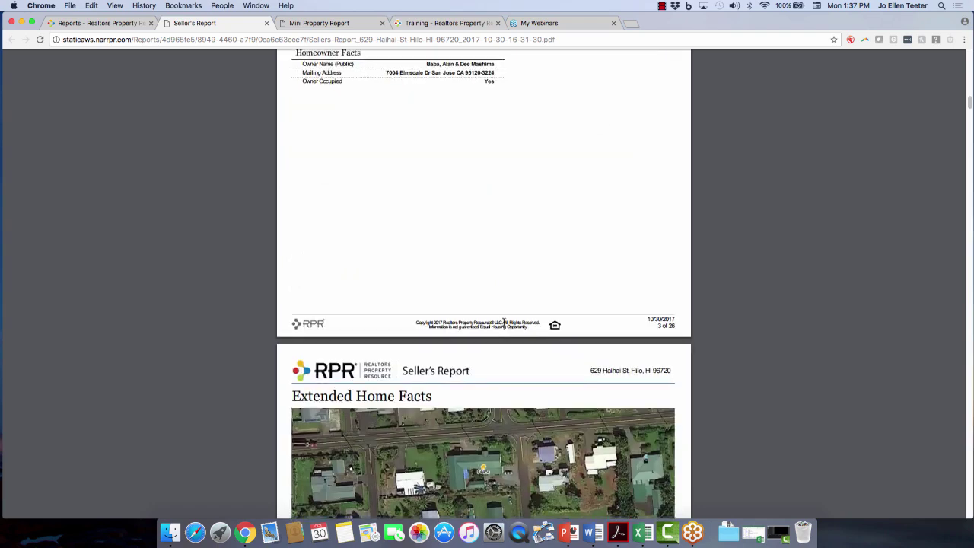
scroll(504, 322, down, 3)
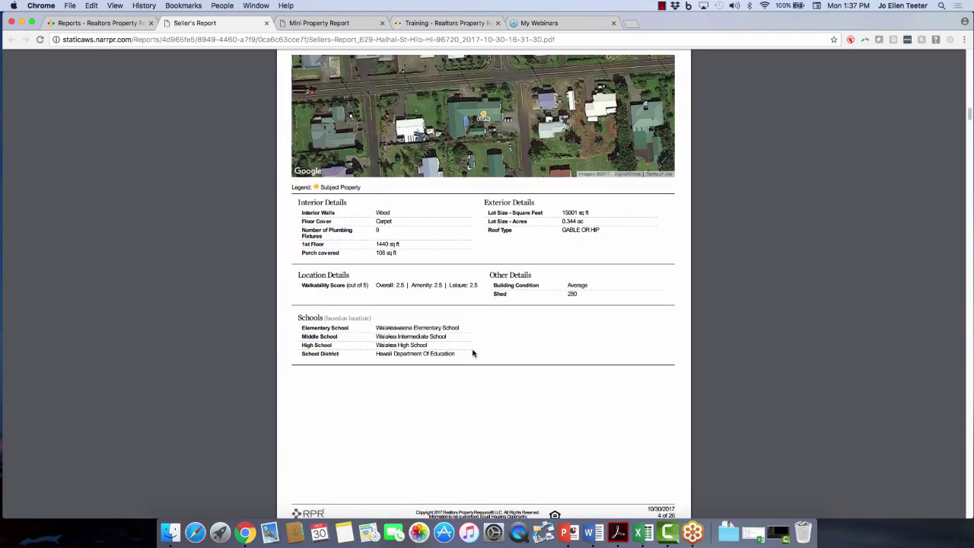
scroll(471, 352, down, 5)
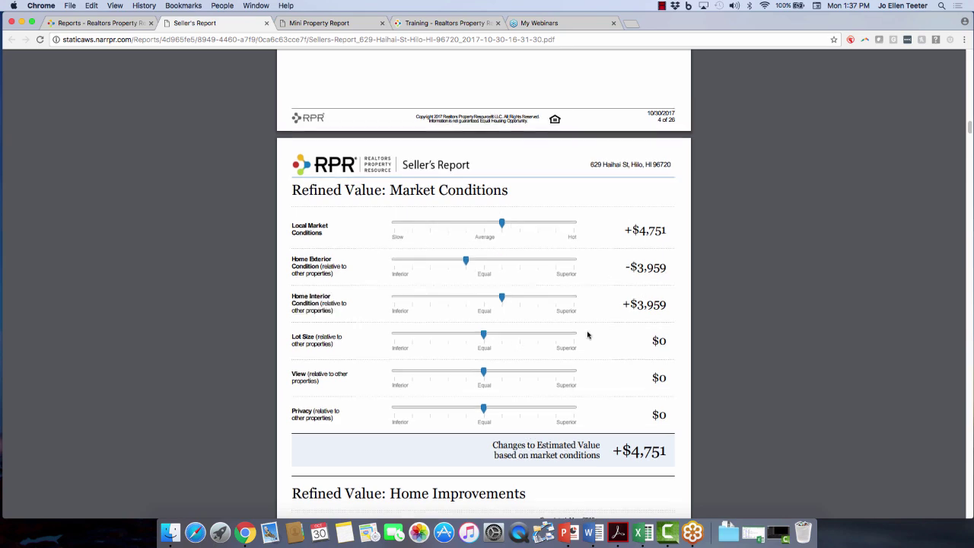
scroll(605, 346, down, 3)
scroll(616, 376, down, 3)
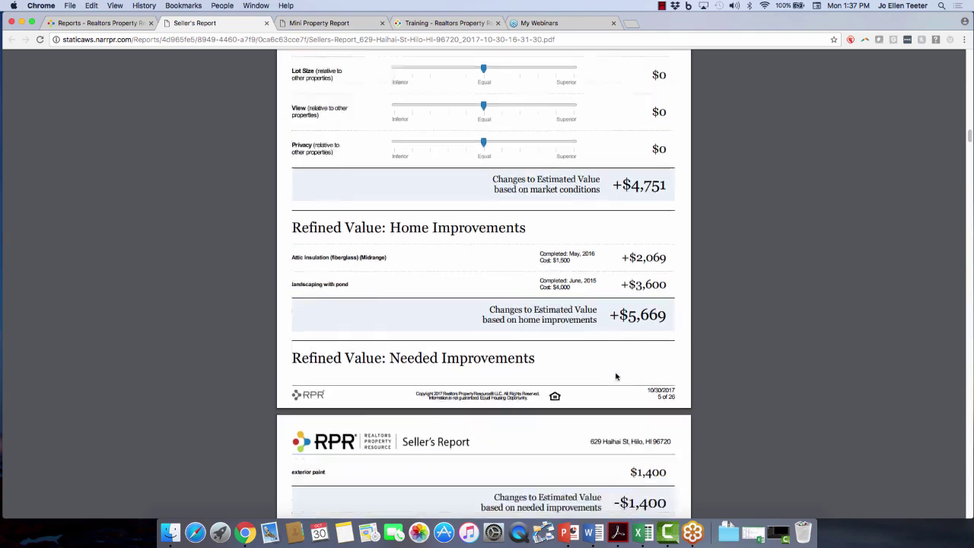
scroll(613, 357, down, 7)
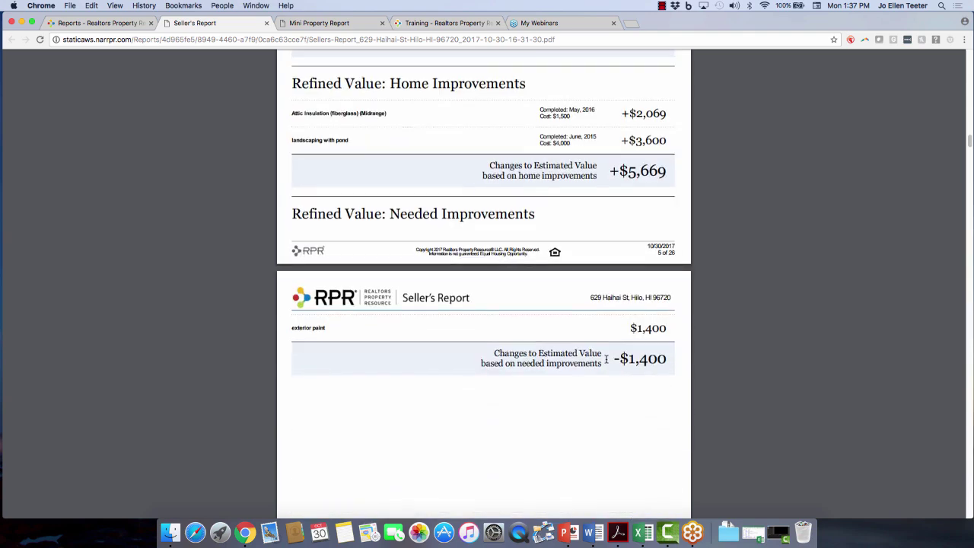
scroll(607, 358, down, 3)
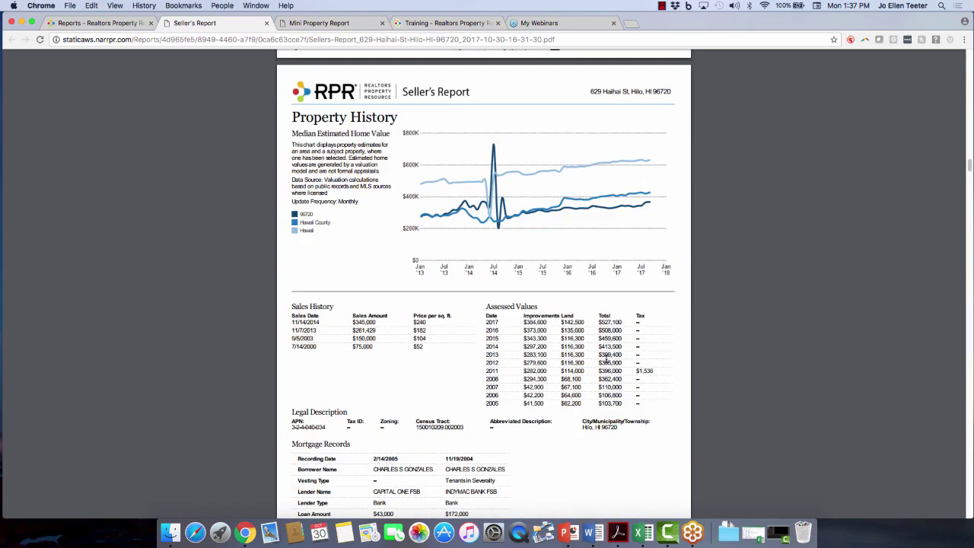
scroll(606, 358, down, 1)
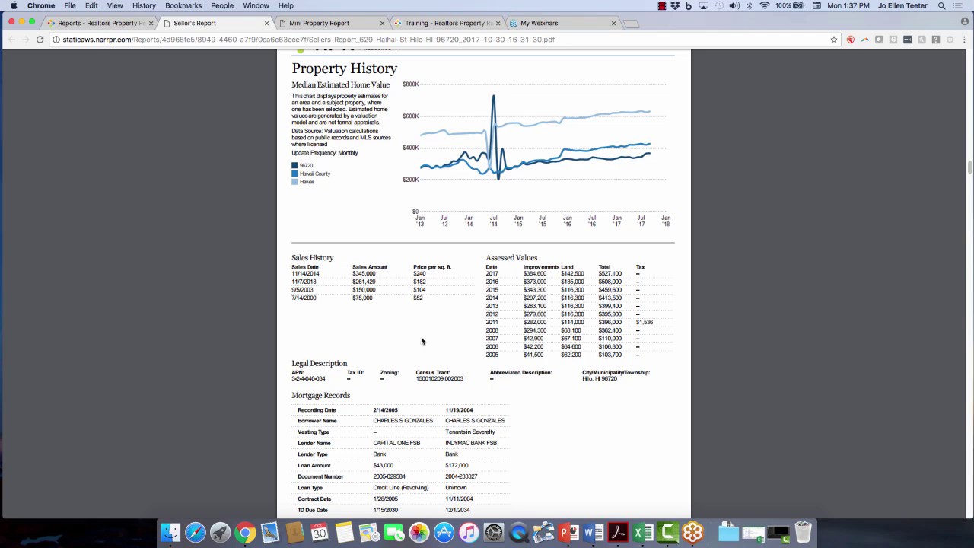
scroll(595, 348, down, 1)
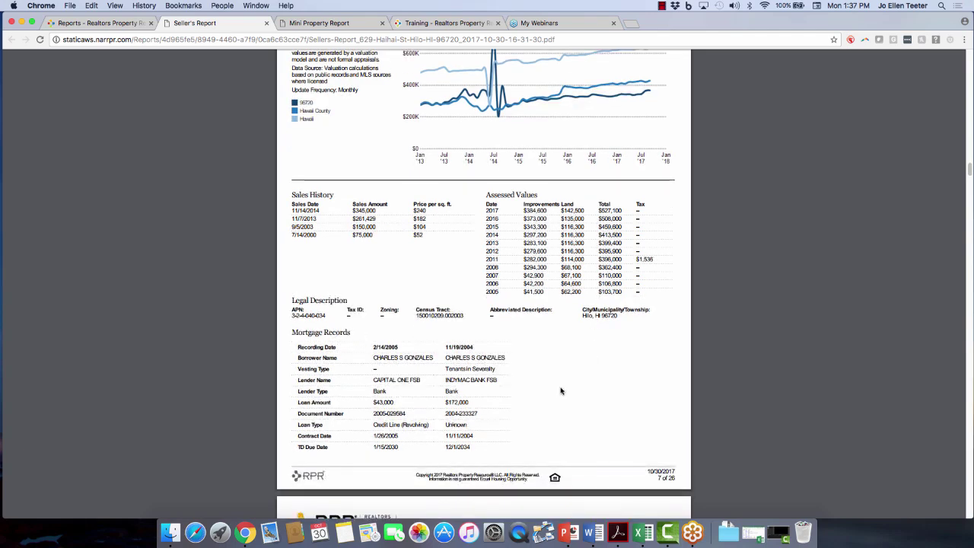
scroll(561, 391, down, 3)
scroll(560, 391, down, 1)
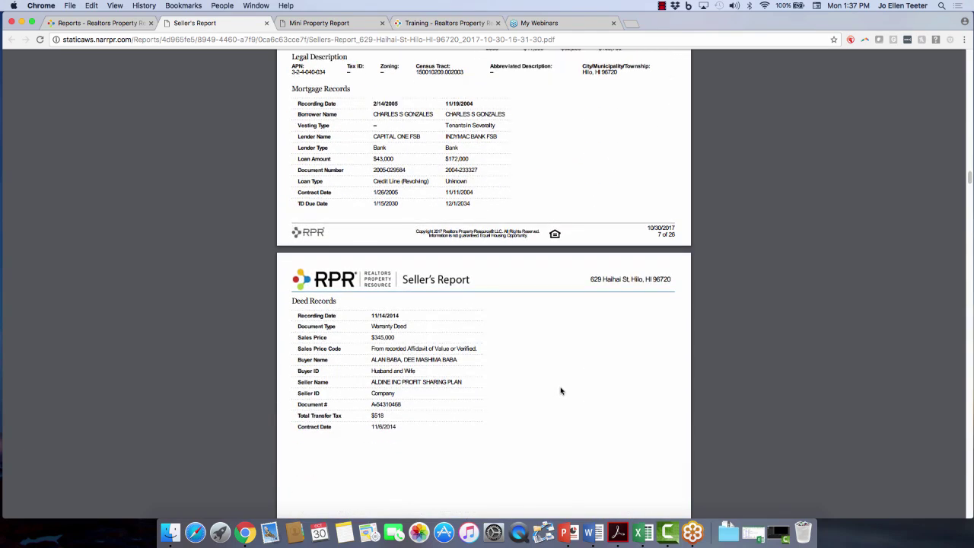
scroll(561, 391, down, 10)
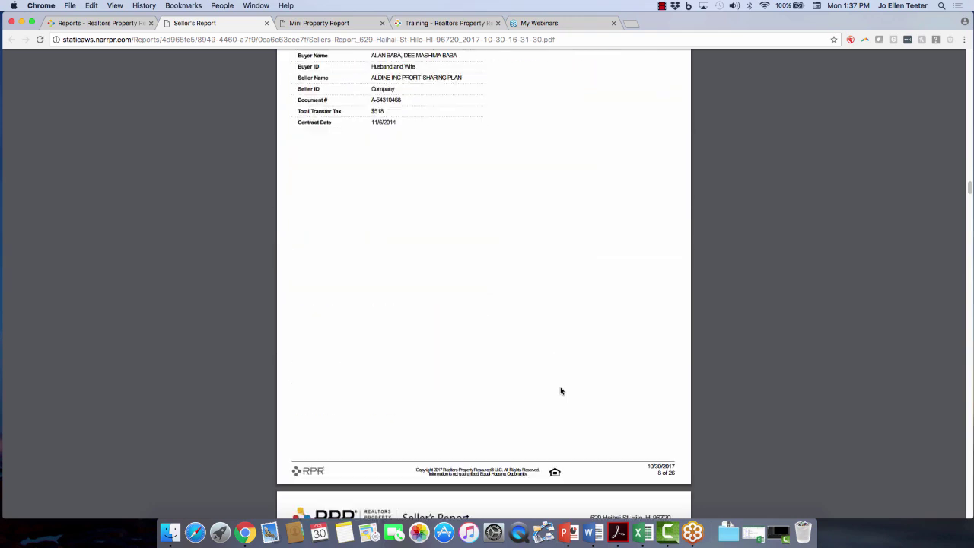
scroll(561, 391, down, 1)
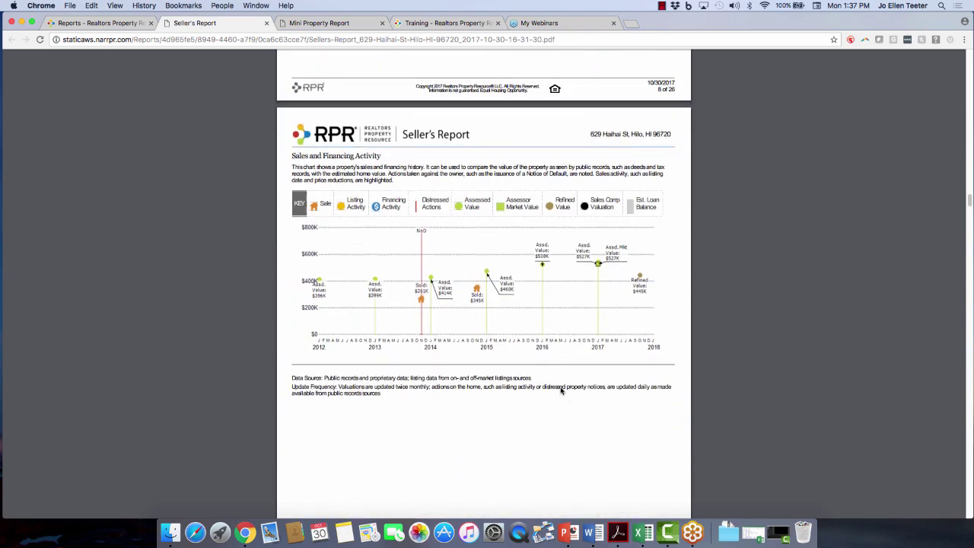
scroll(560, 391, down, 8)
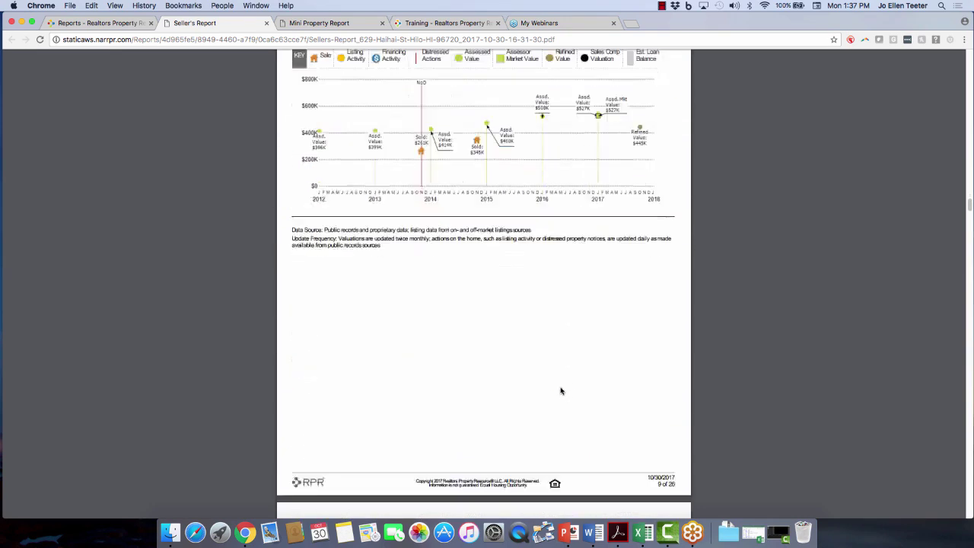
Scroll through PDF pages 12–26, past the Seller's Proceeds worksheet, then back to page 24.
scroll(561, 391, down, 4)
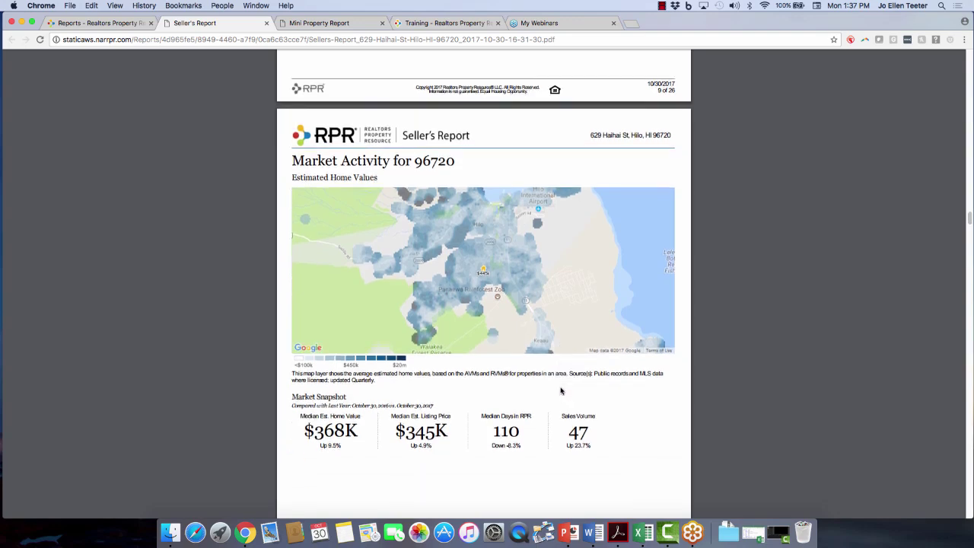
scroll(561, 391, down, 8)
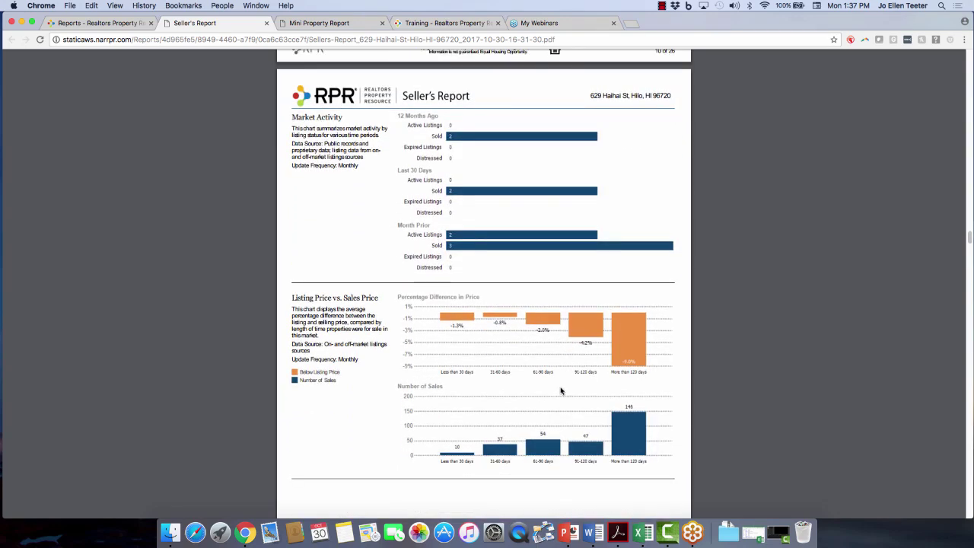
scroll(561, 391, down, 1)
scroll(560, 391, down, 20)
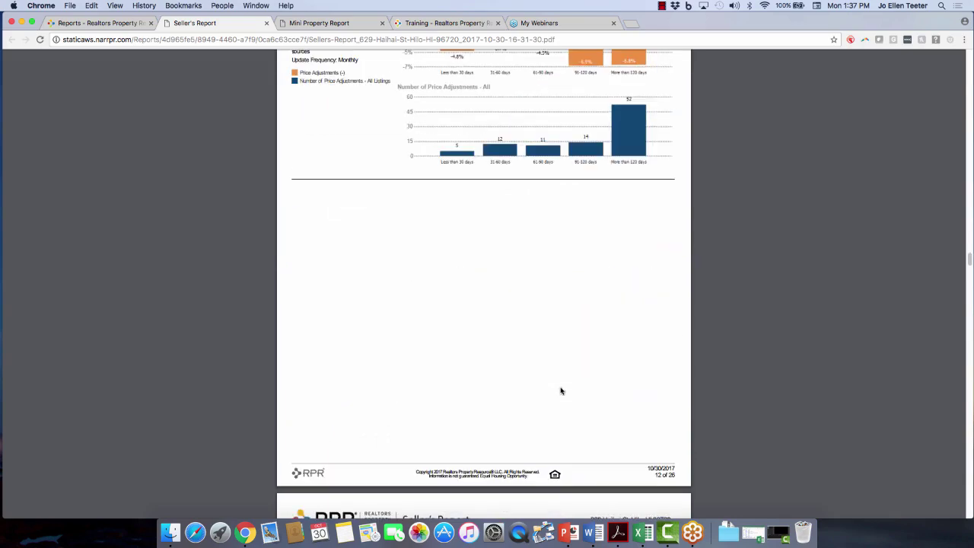
scroll(561, 391, down, 20)
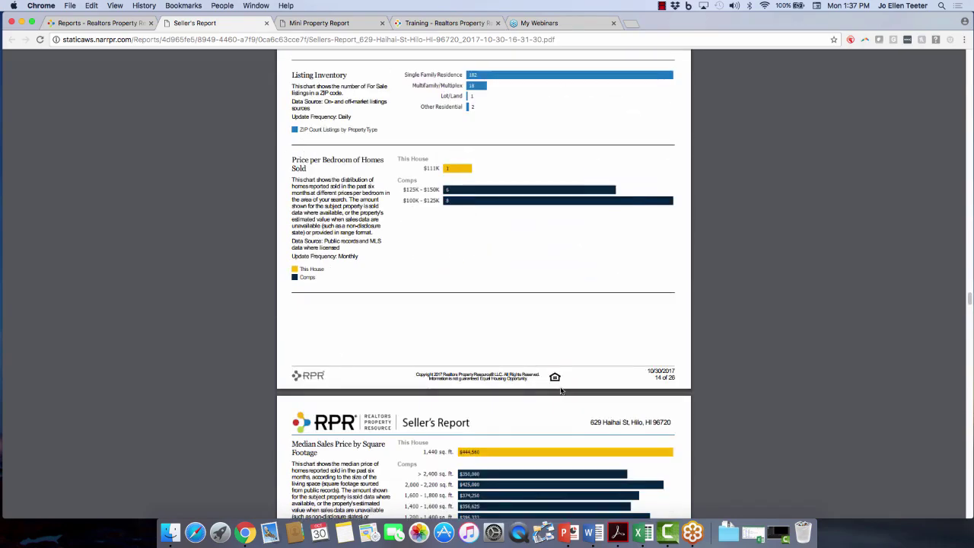
scroll(560, 391, down, 20)
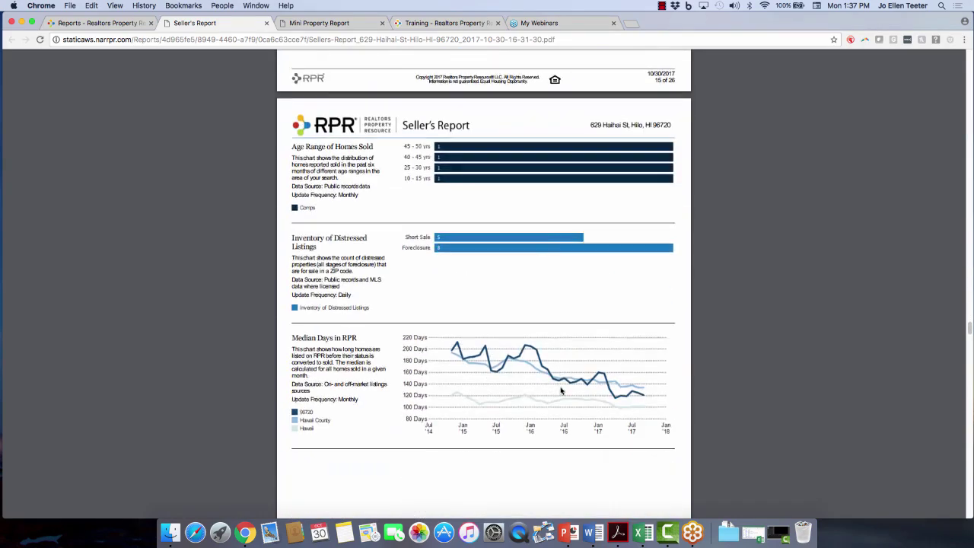
scroll(560, 391, down, 5)
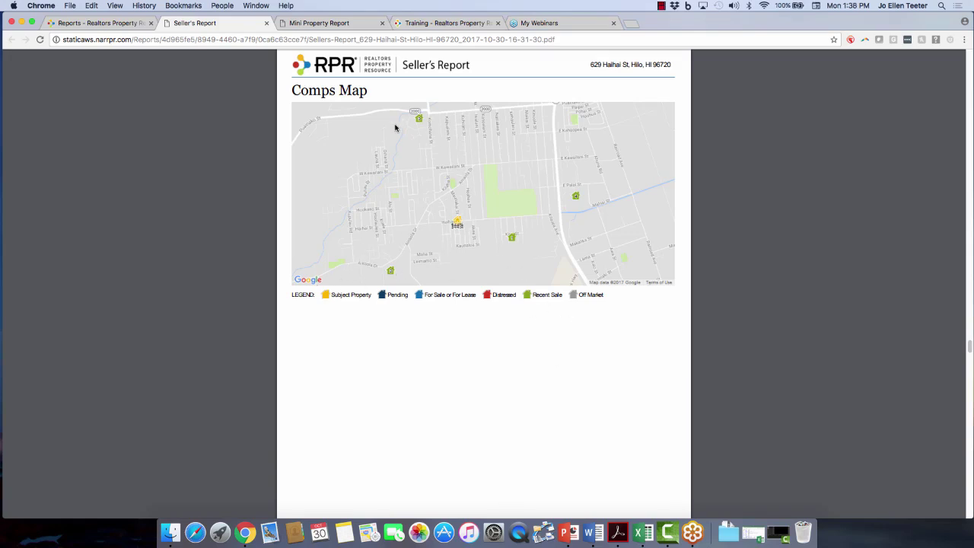
scroll(473, 313, down, 6)
scroll(474, 314, down, 5)
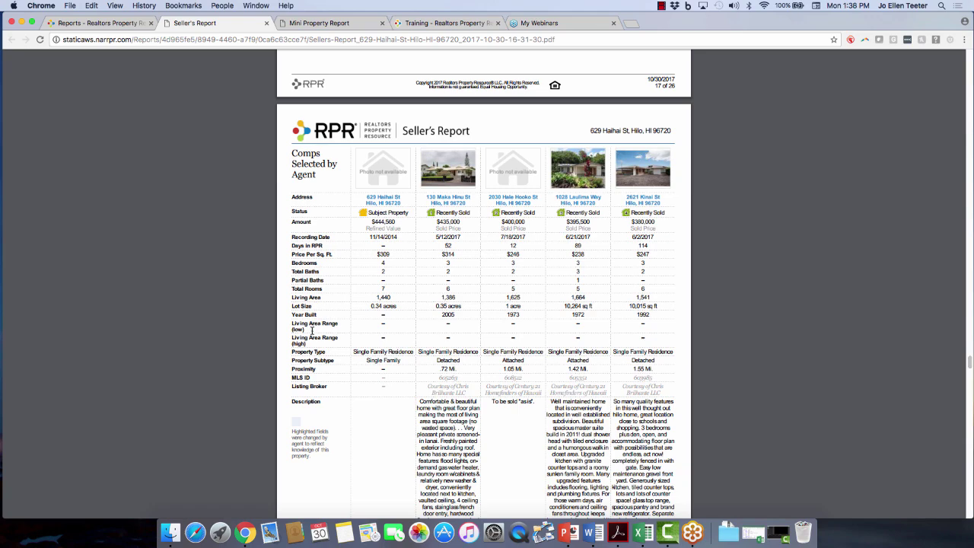
scroll(313, 331, down, 1)
scroll(378, 393, down, 10)
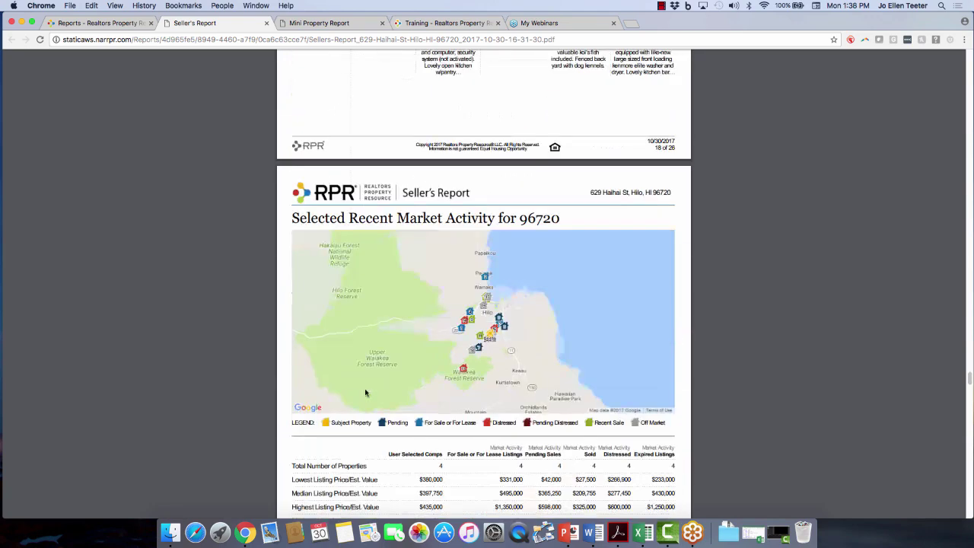
scroll(352, 388, down, 1)
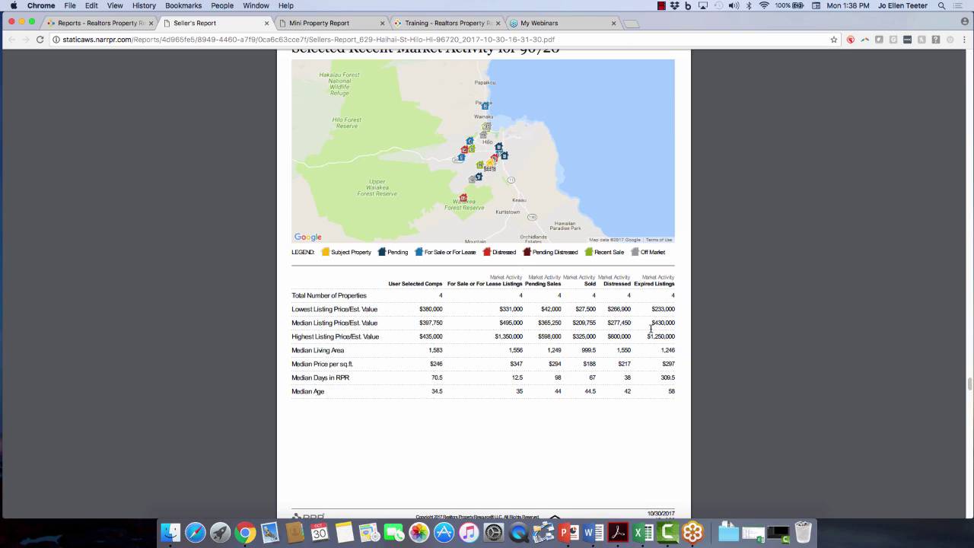
scroll(422, 454, down, 8)
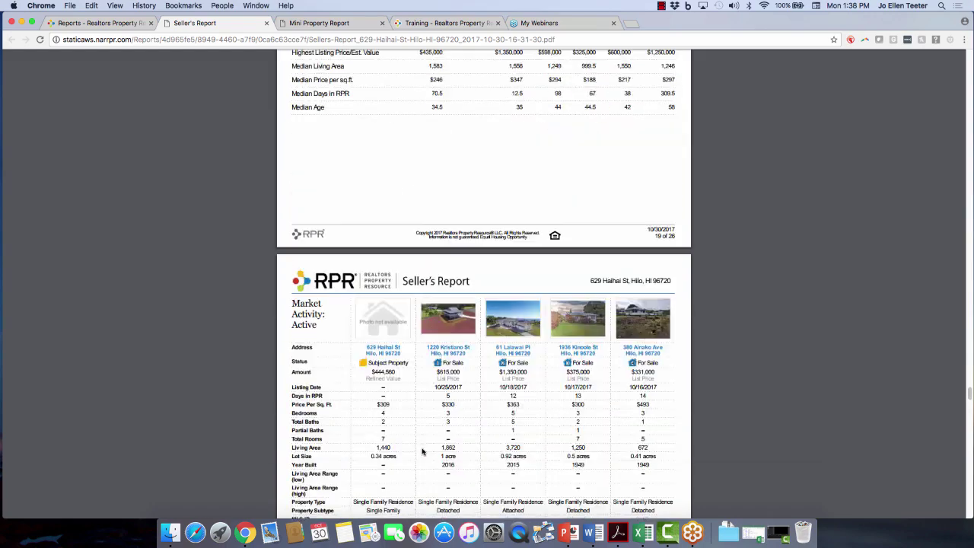
scroll(422, 452, down, 2)
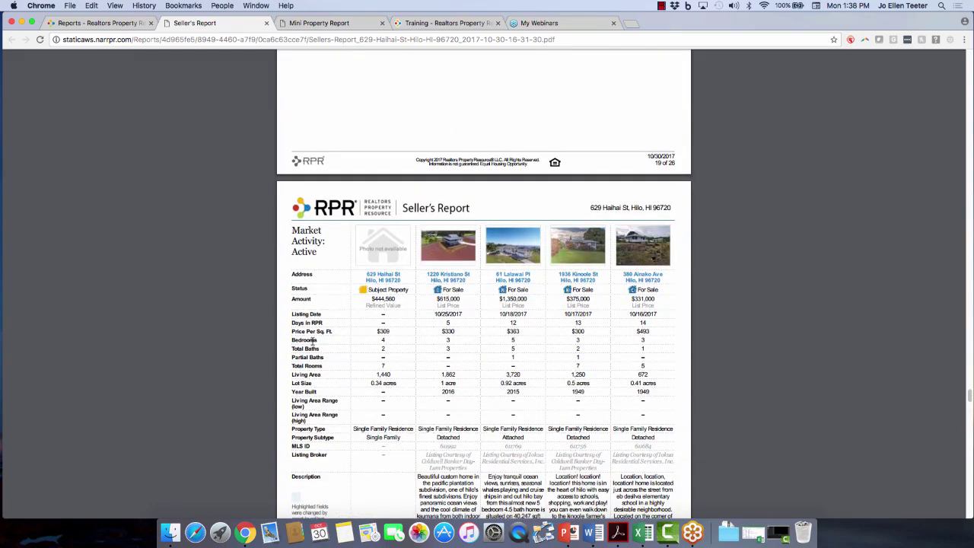
scroll(538, 371, down, 3)
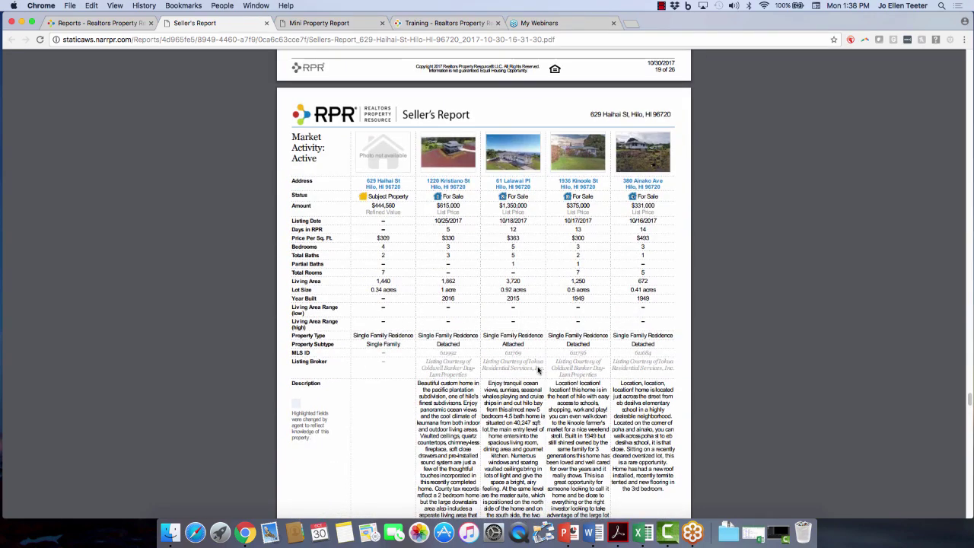
scroll(538, 370, down, 15)
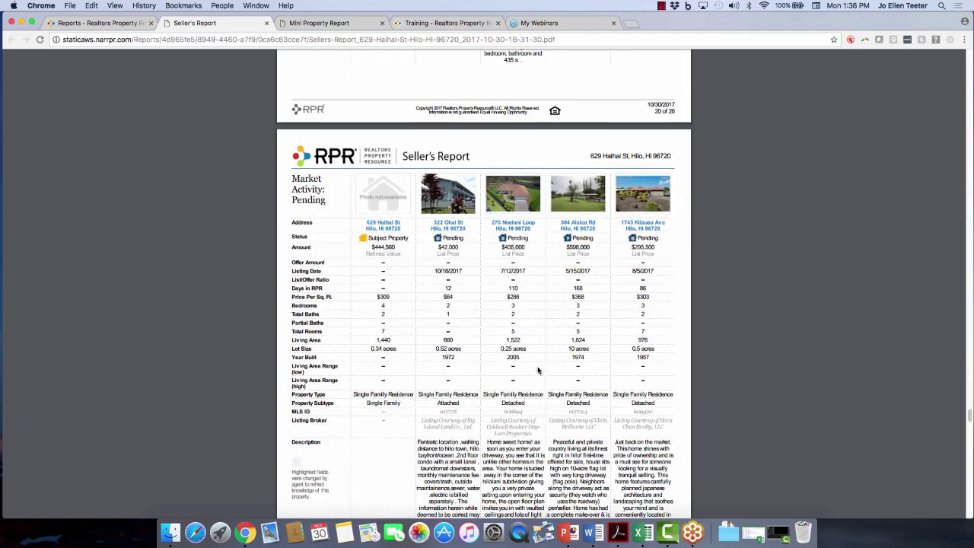
scroll(538, 370, down, 2)
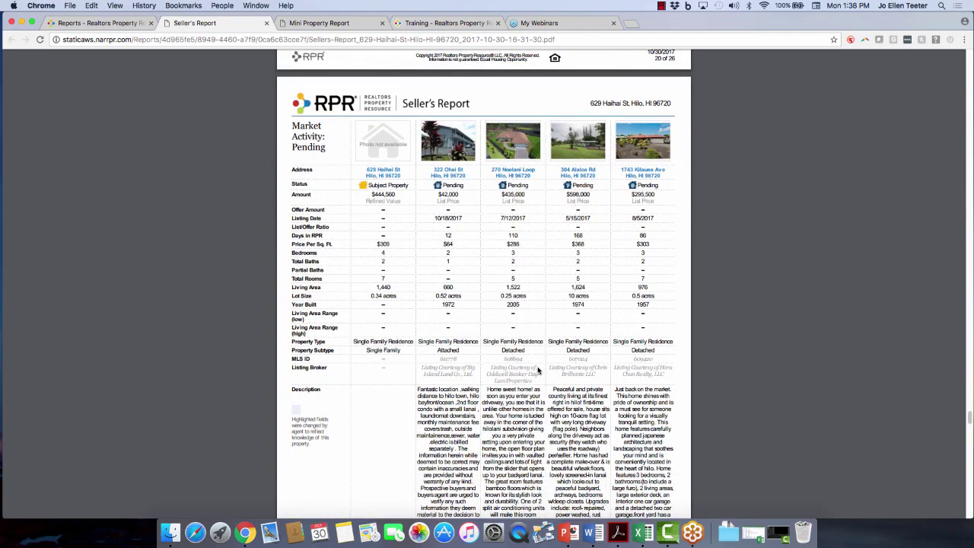
scroll(538, 370, down, 15)
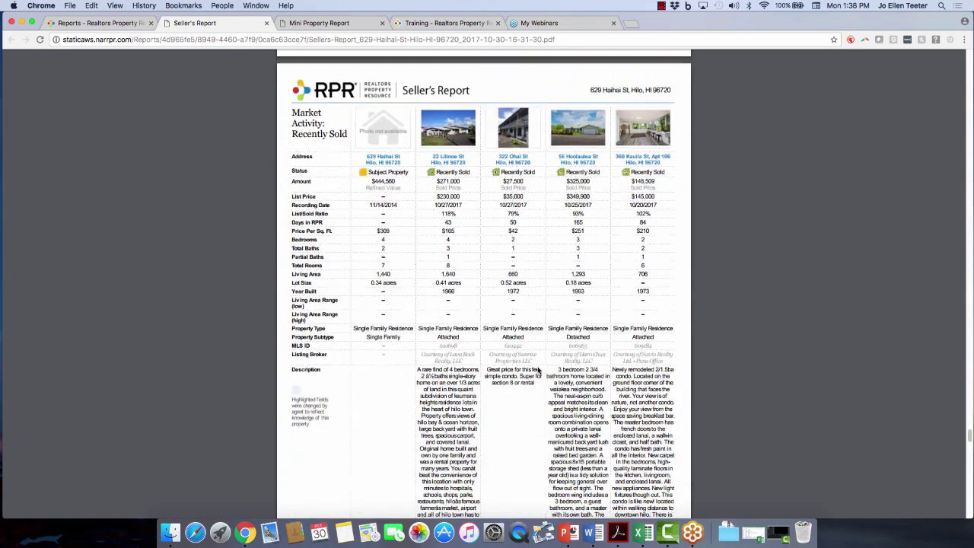
scroll(538, 371, down, 15)
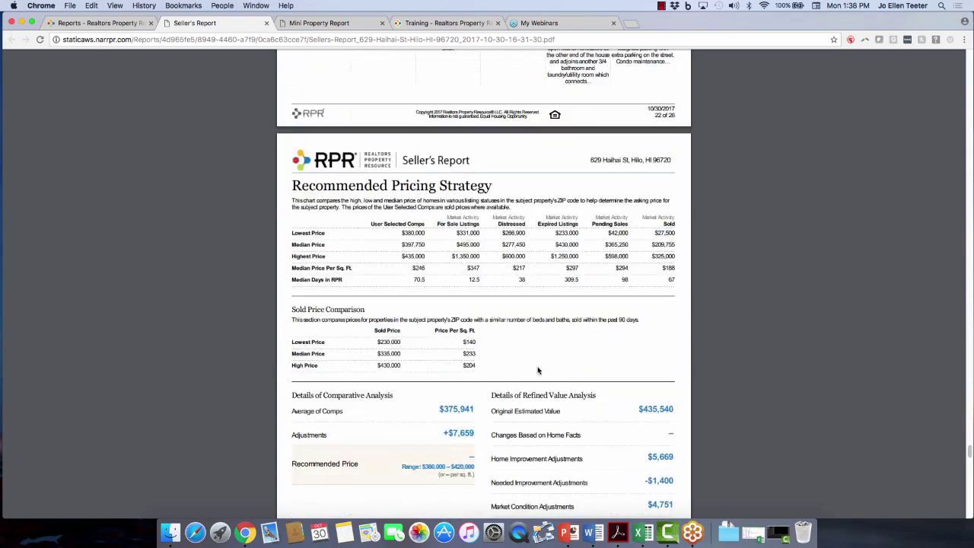
scroll(538, 371, down, 4)
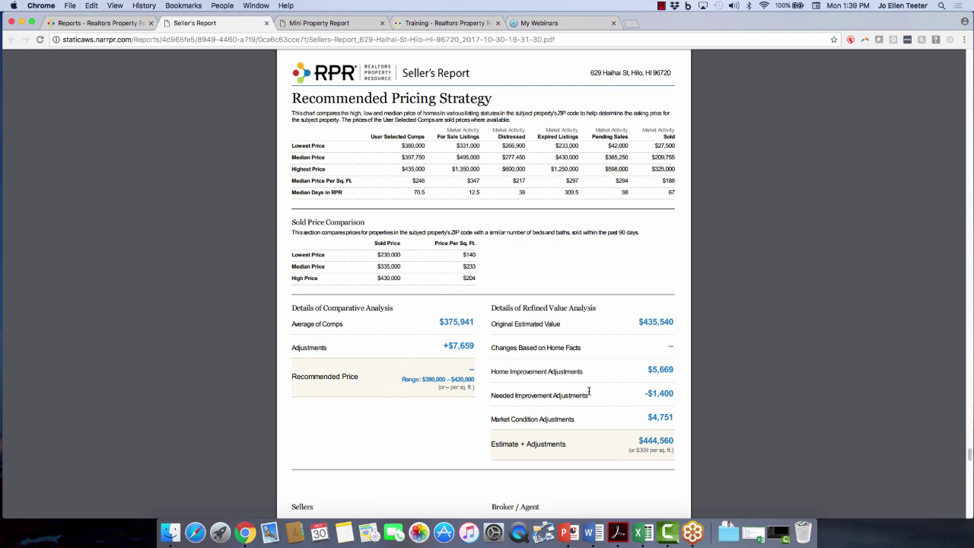
scroll(586, 392, down, 15)
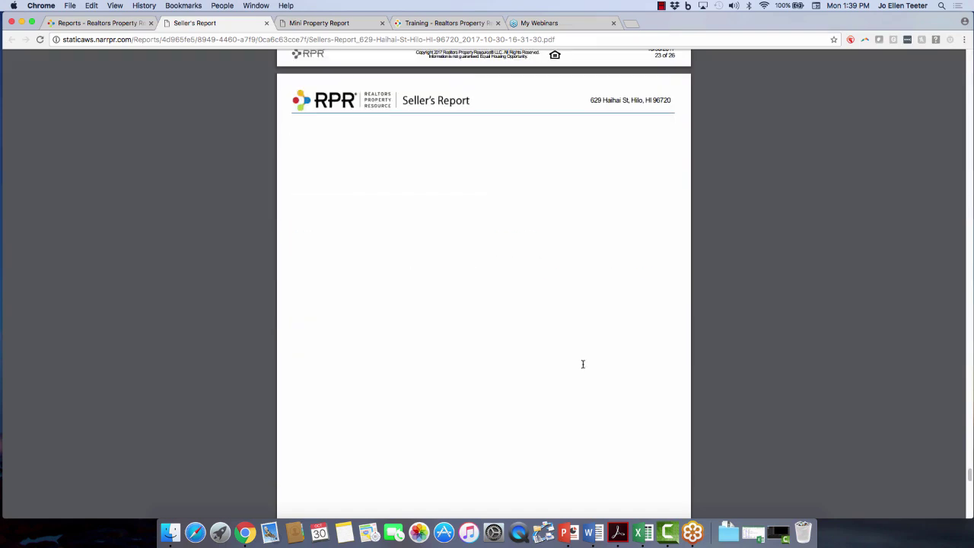
scroll(478, 211, down, 5)
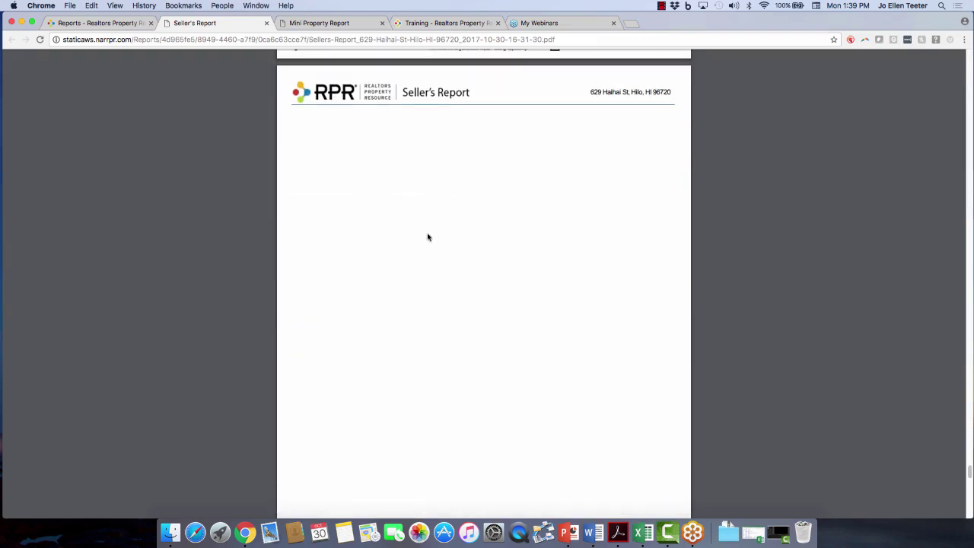
scroll(505, 263, down, 10)
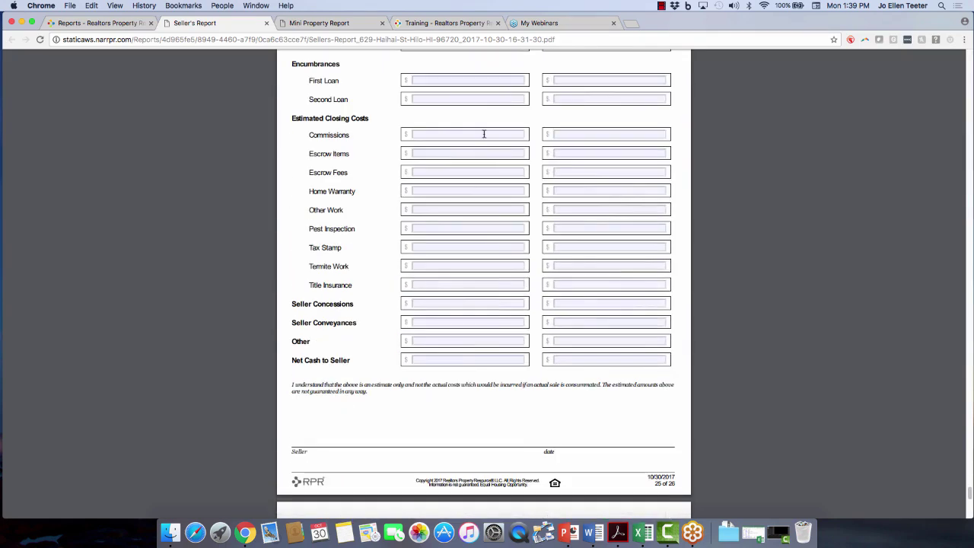
scroll(498, 207, up, 3)
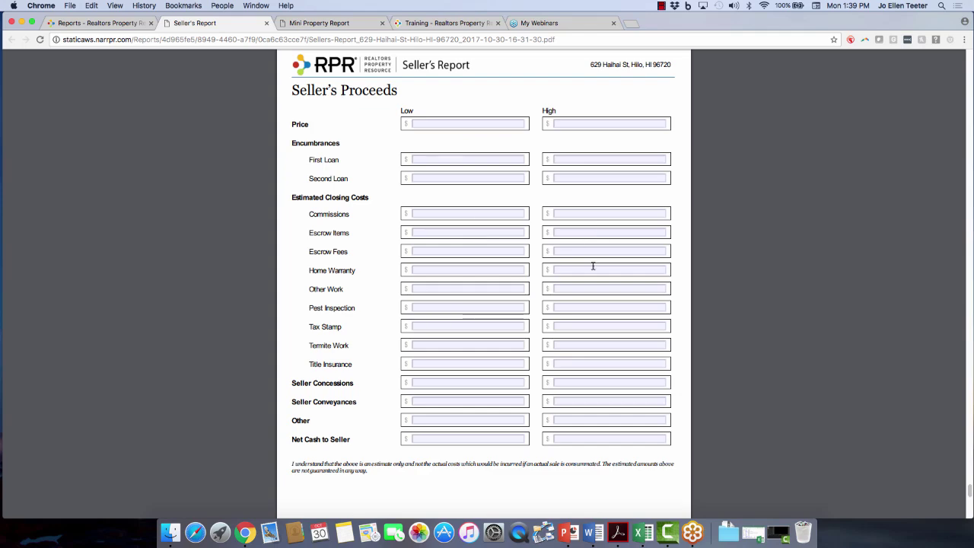
scroll(551, 307, down, 10)
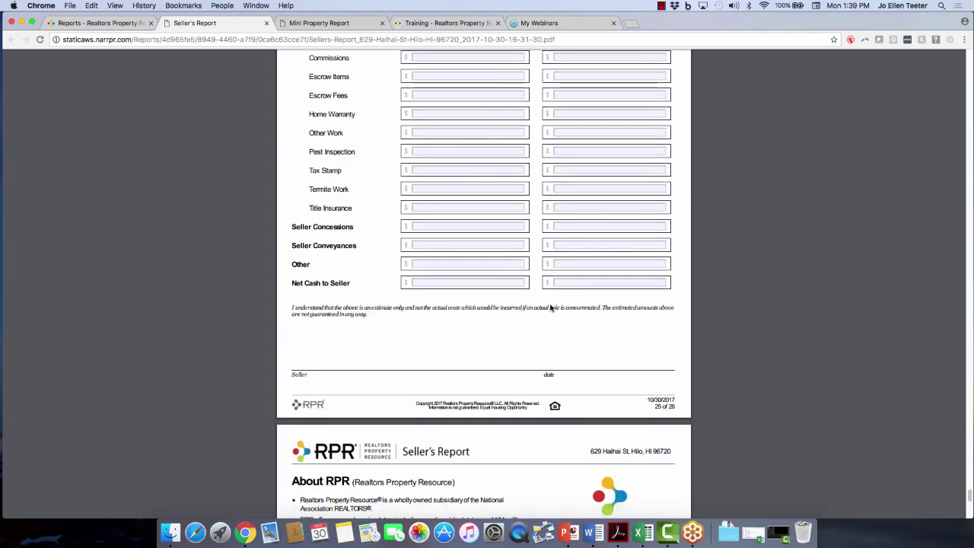
scroll(551, 307, down, 3)
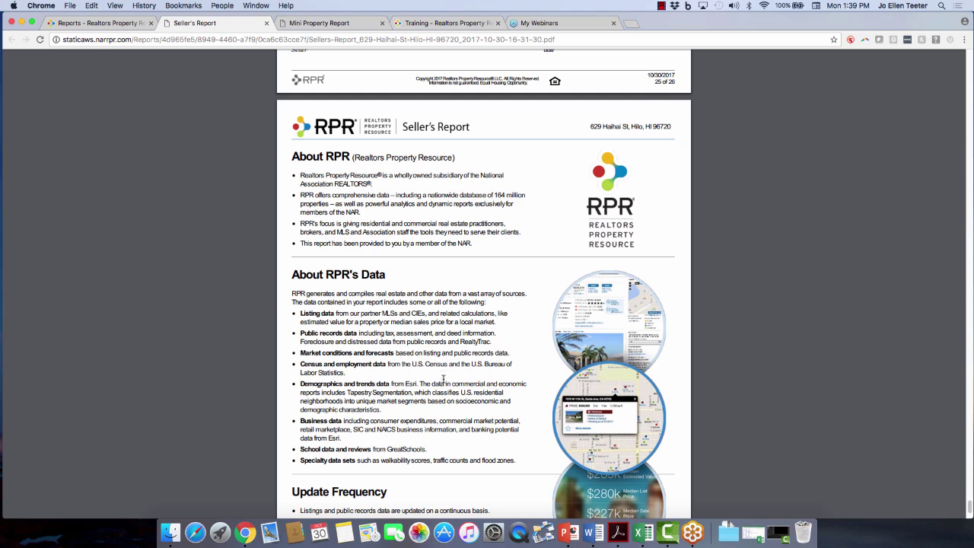
scroll(445, 368, up, 20)
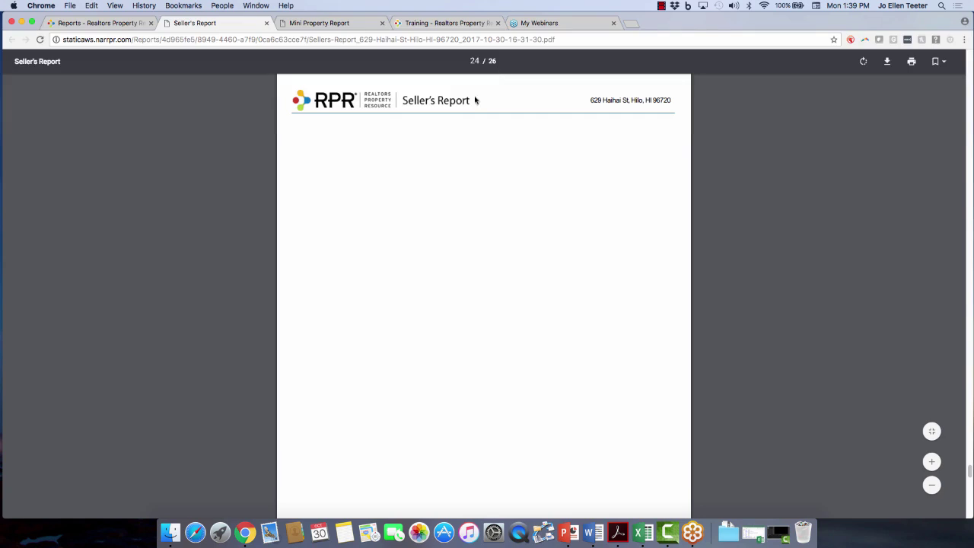
Check Manage Custom Pages shows no uploaded pages, then return to the RPR home search.
click(106, 23)
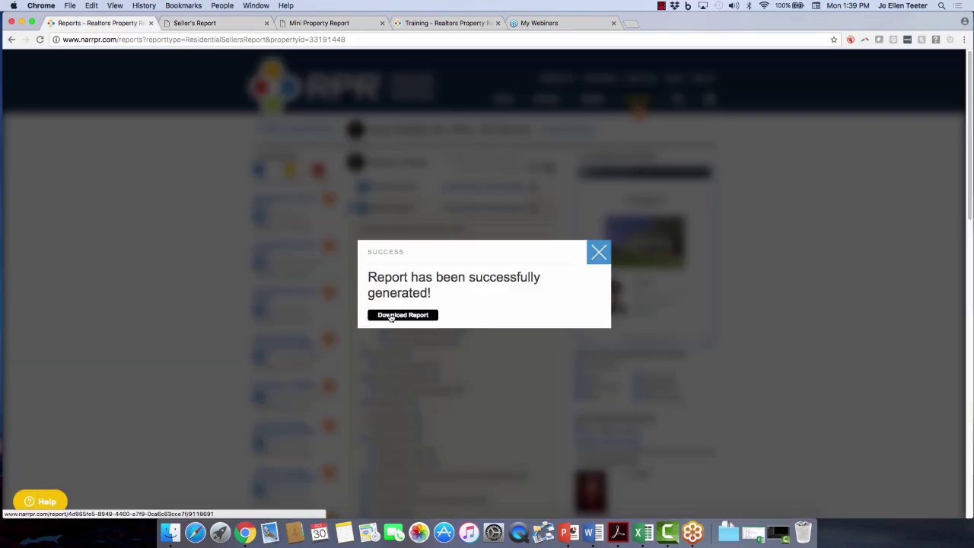
click(598, 252)
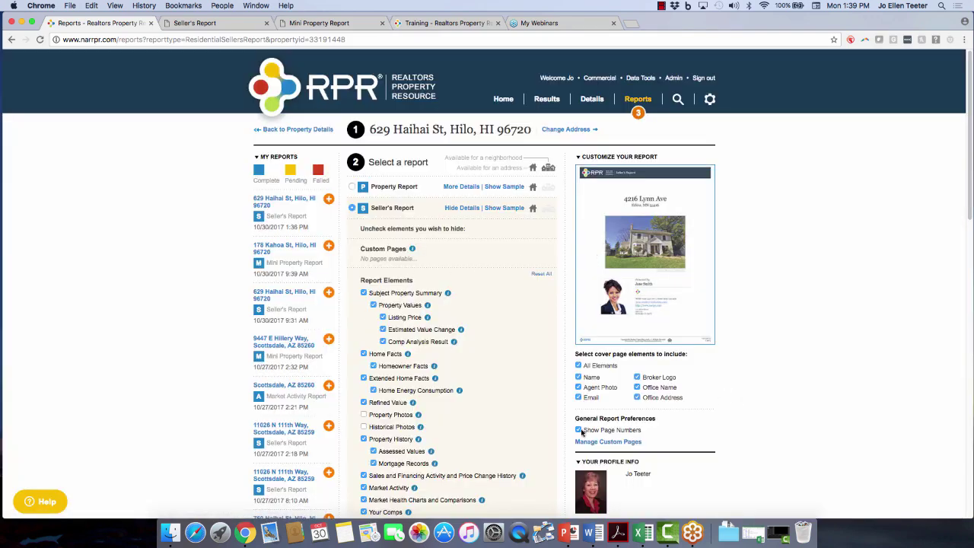
click(608, 442)
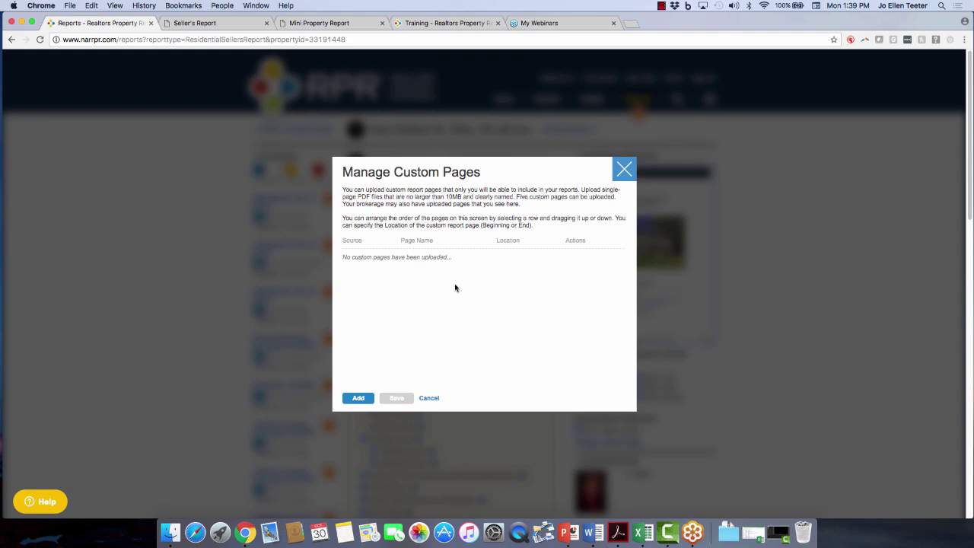
click(624, 170)
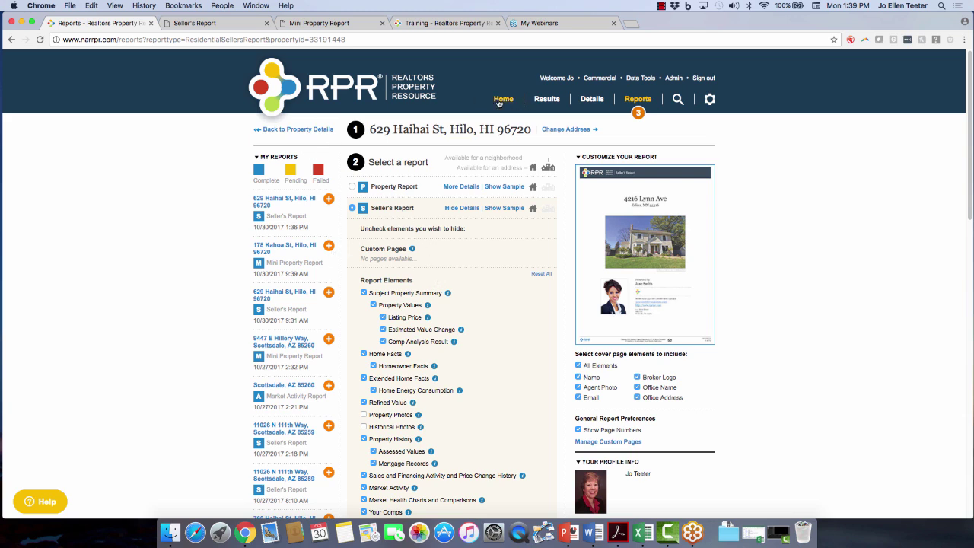
click(499, 102)
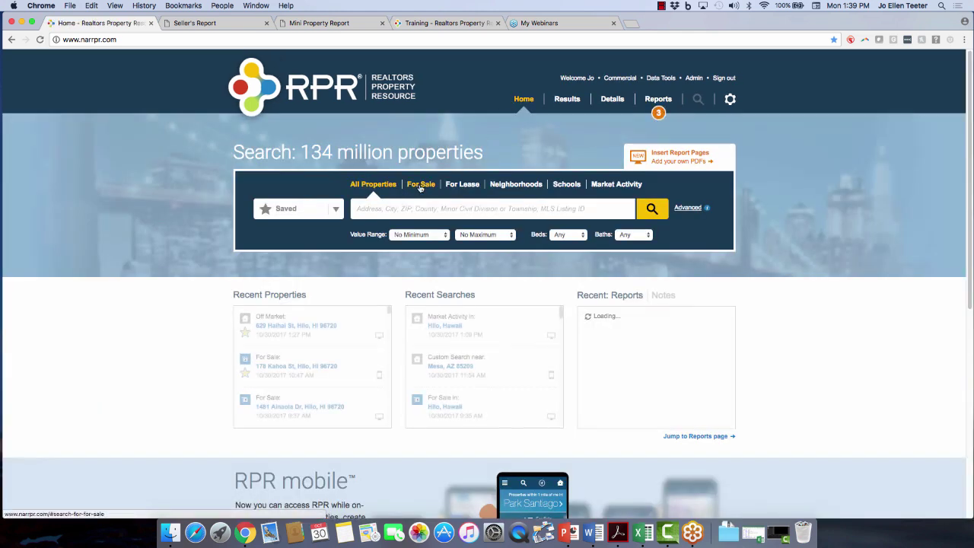
Start a For Sale search with Hilo, Hawaii as the location.
click(419, 186)
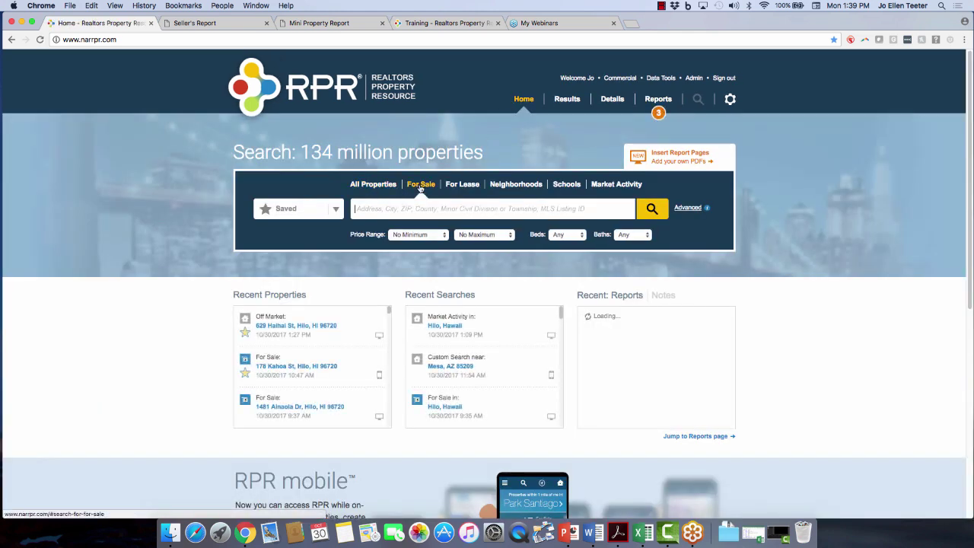
click(367, 209)
text(Hilo,)
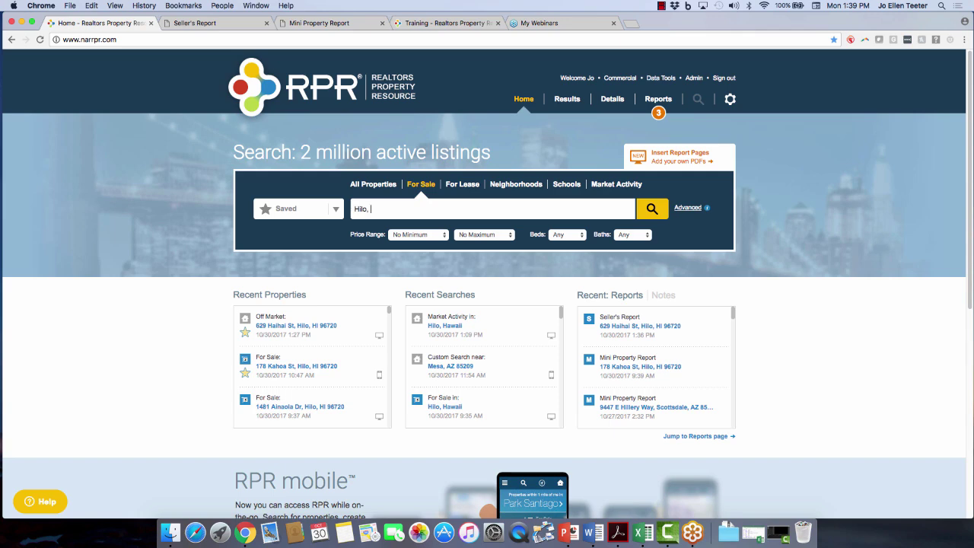
key(Down)
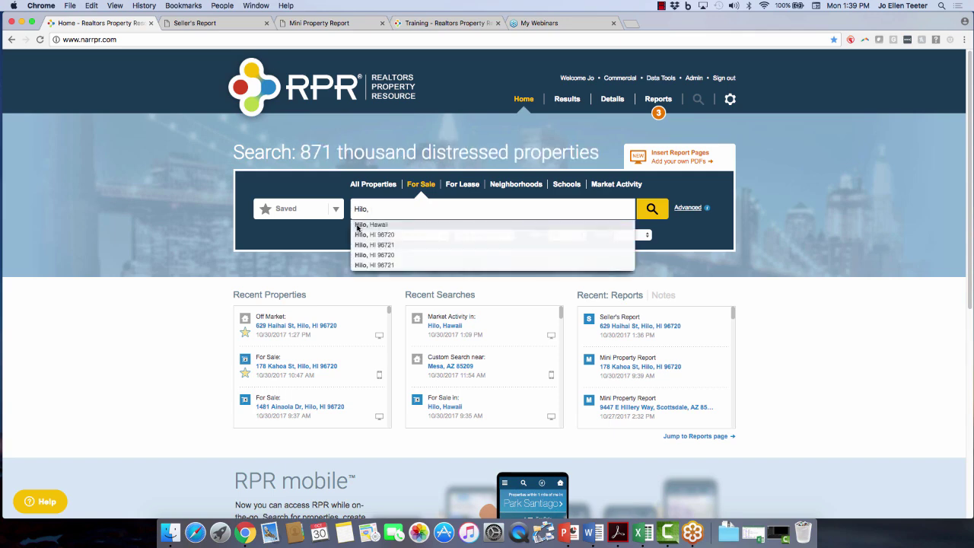
key(Return)
Set the price range to $600,000–$800,000 and leave Beds at Any.
click(428, 236)
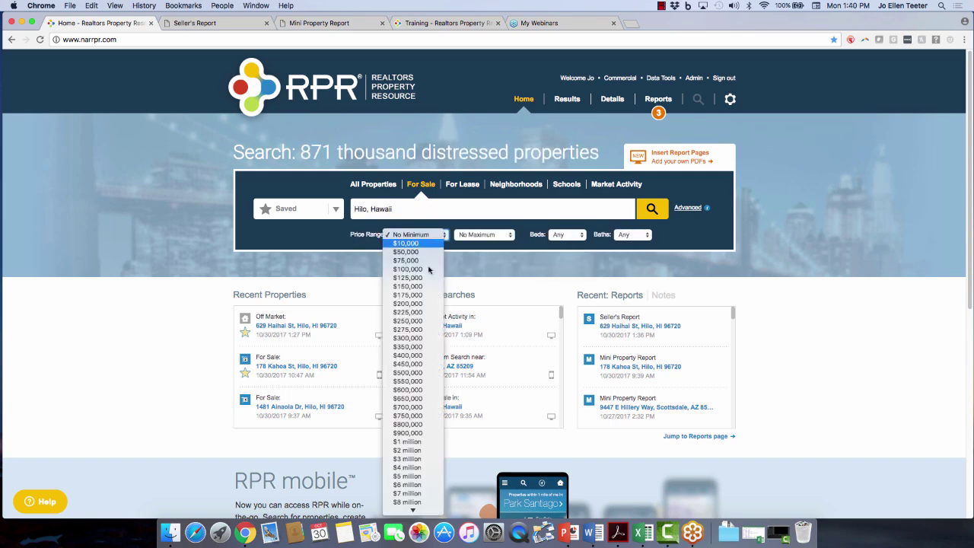
click(415, 389)
click(490, 235)
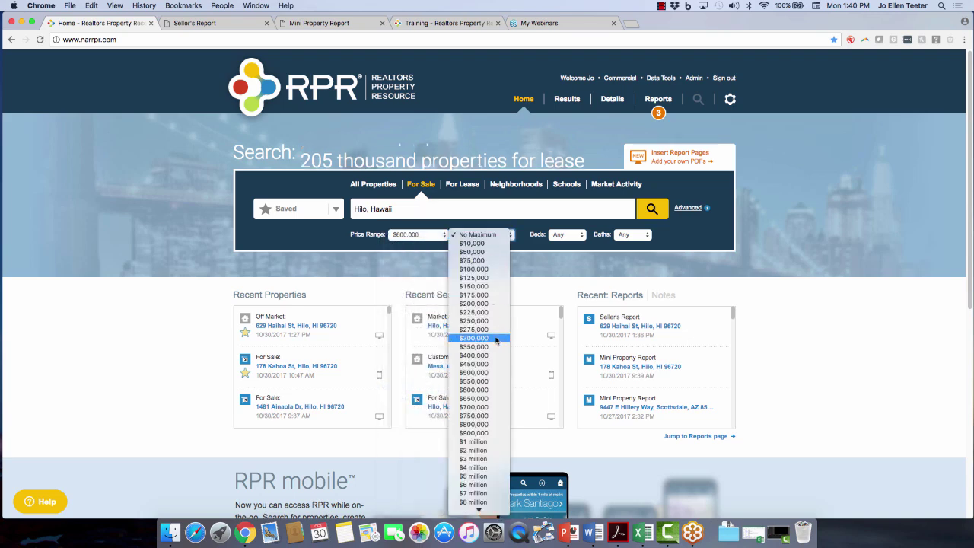
click(487, 425)
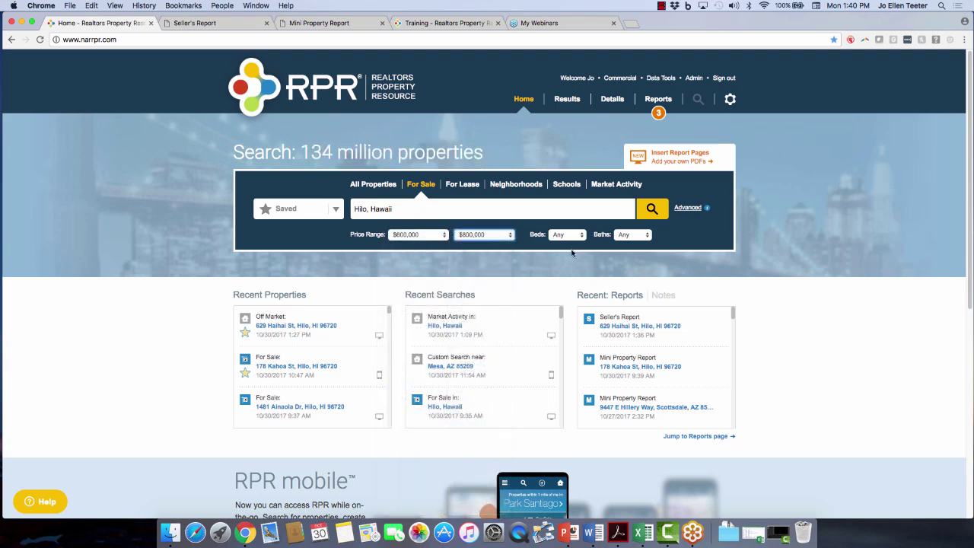
click(578, 236)
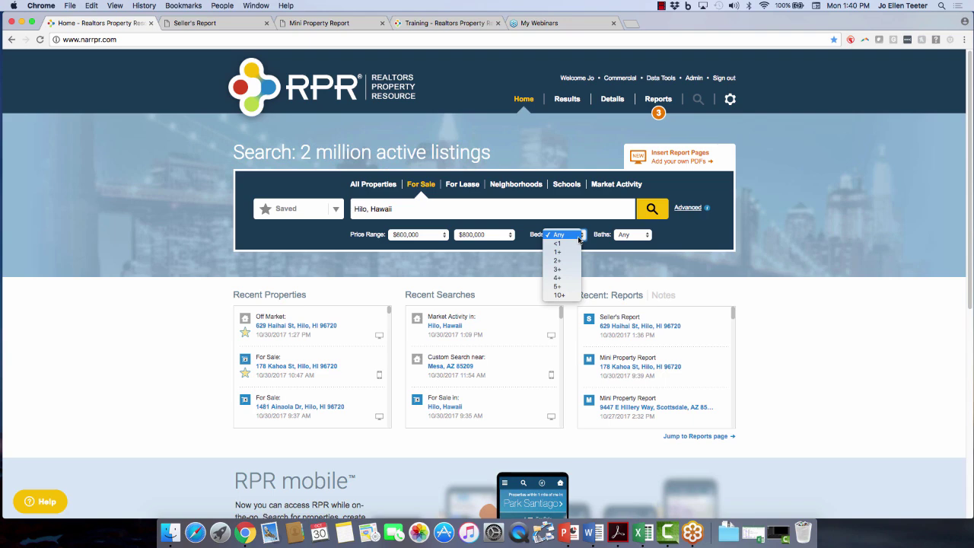
click(676, 236)
In the advanced filters, toggle Pending and restrict Property Type to Single Family only.
click(687, 208)
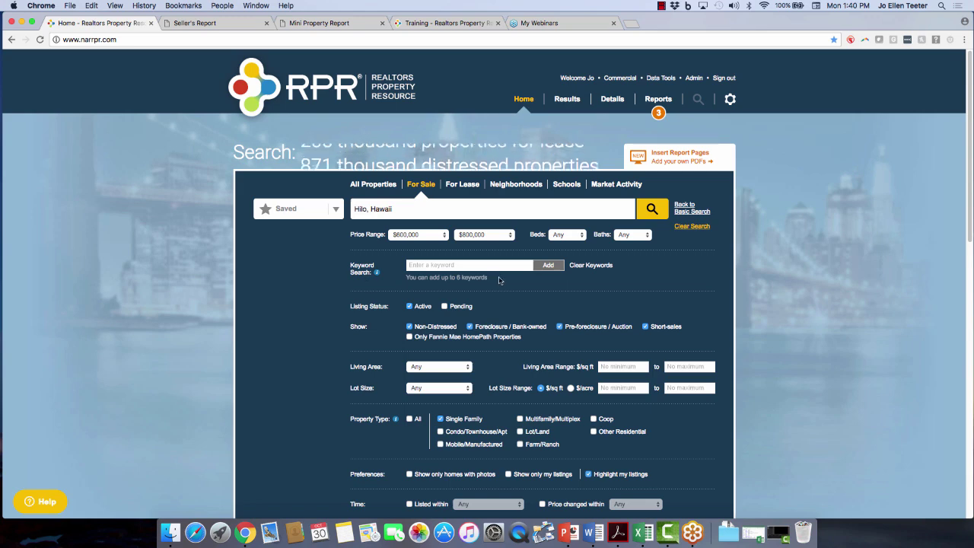
click(439, 264)
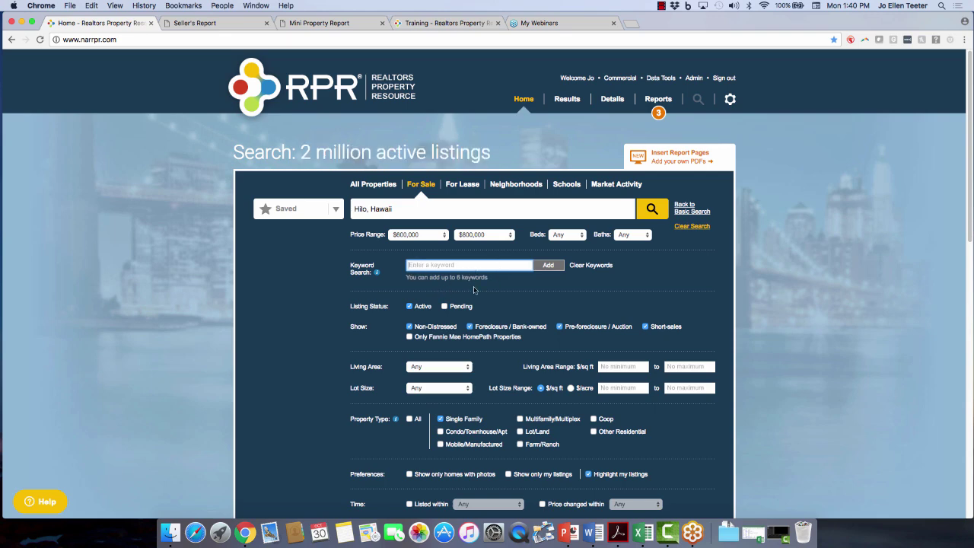
click(445, 307)
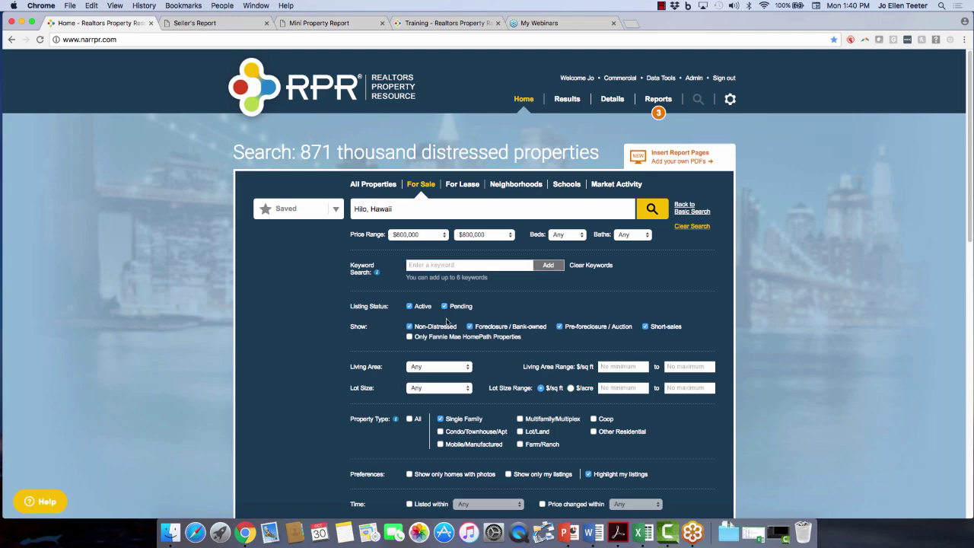
scroll(368, 379, down, 1)
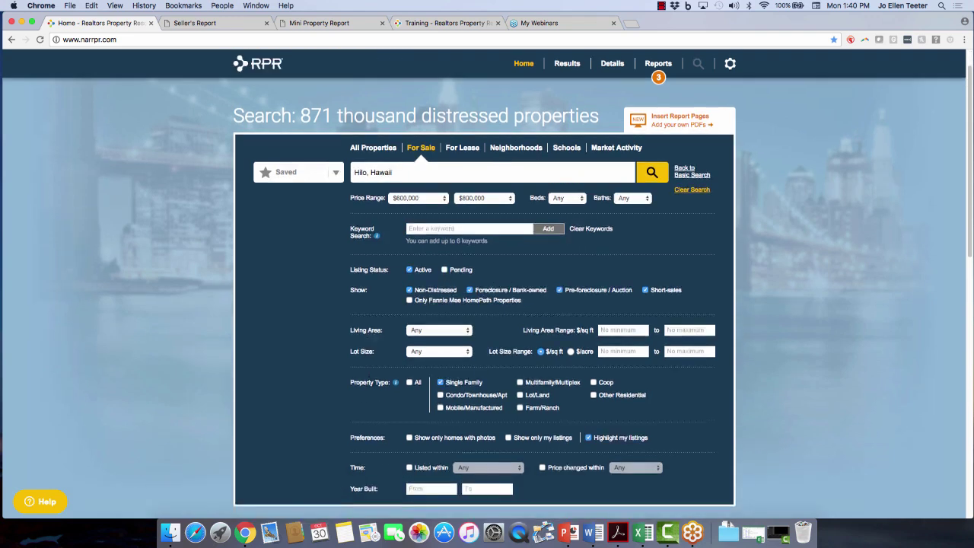
click(410, 382)
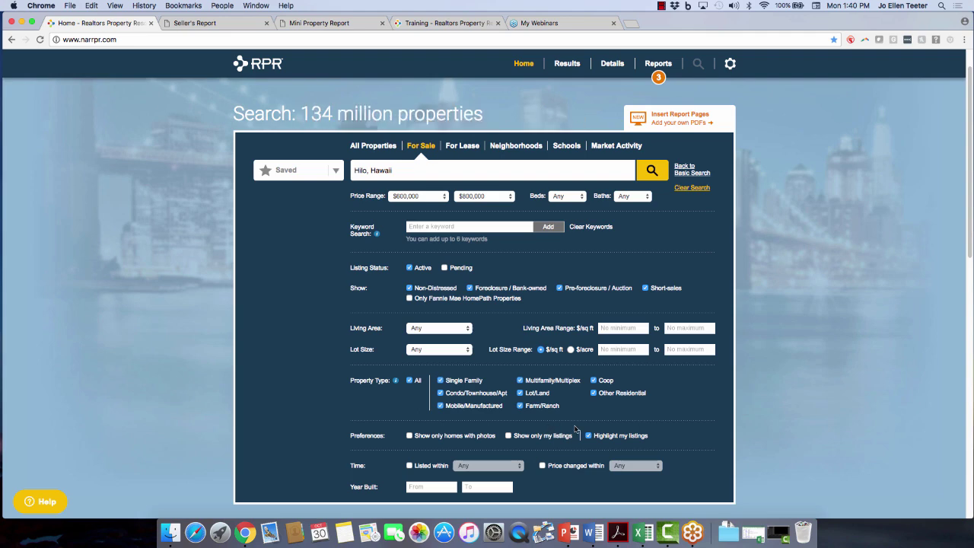
click(409, 380)
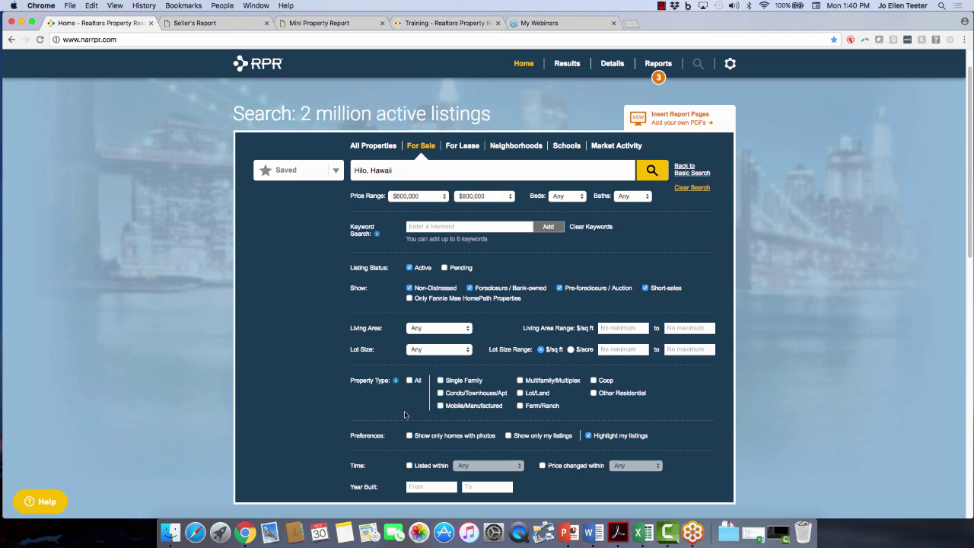
click(441, 381)
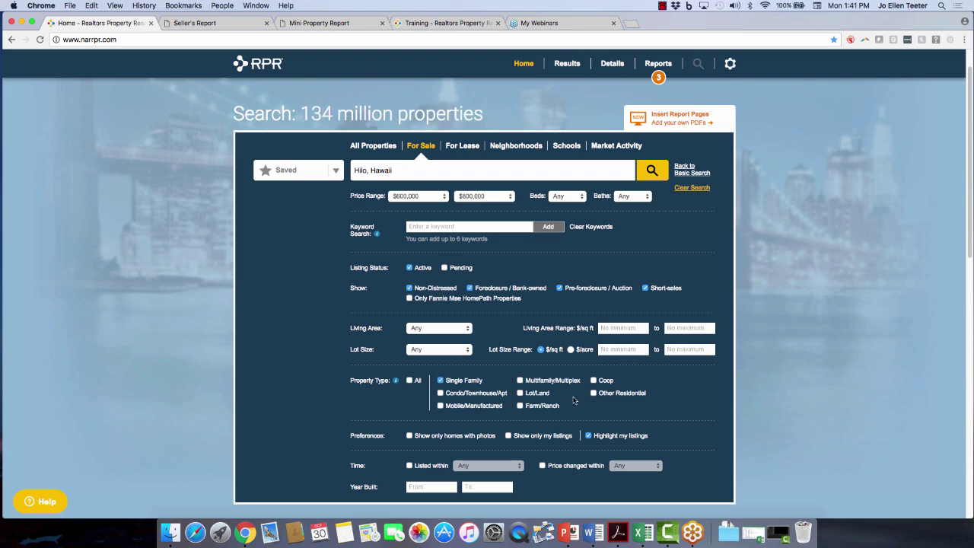
scroll(354, 410, down, 1)
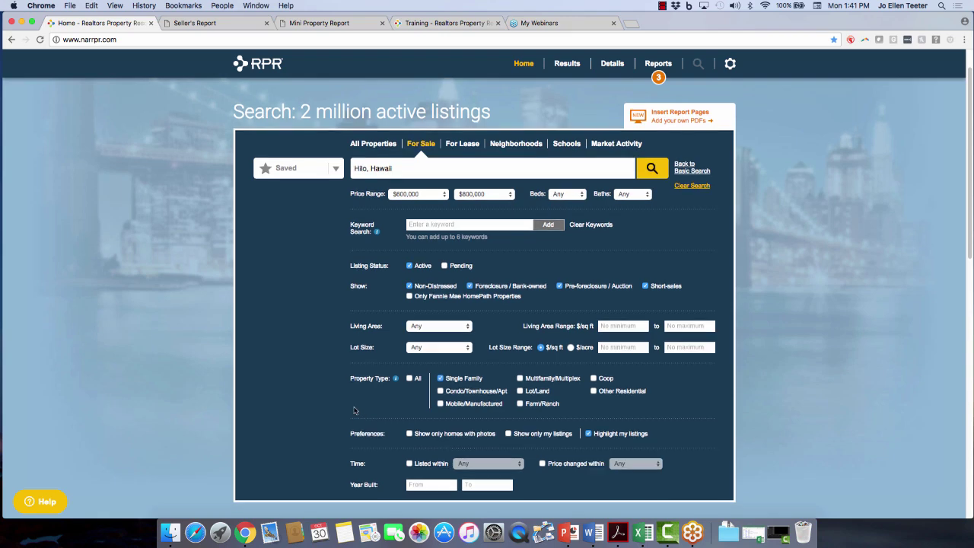
Run the filtered Hilo search and choose a Polygon search shape.
click(659, 170)
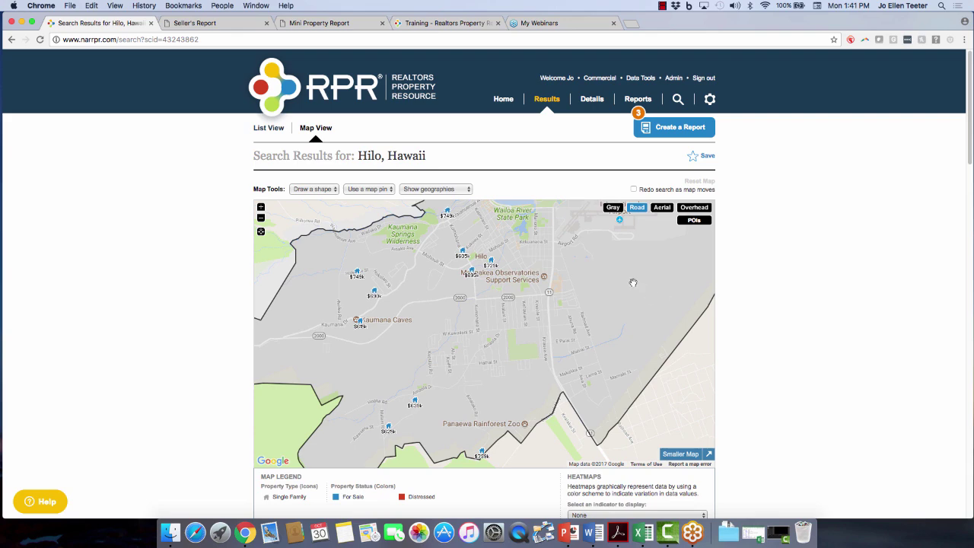
drag(633, 283, 629, 355)
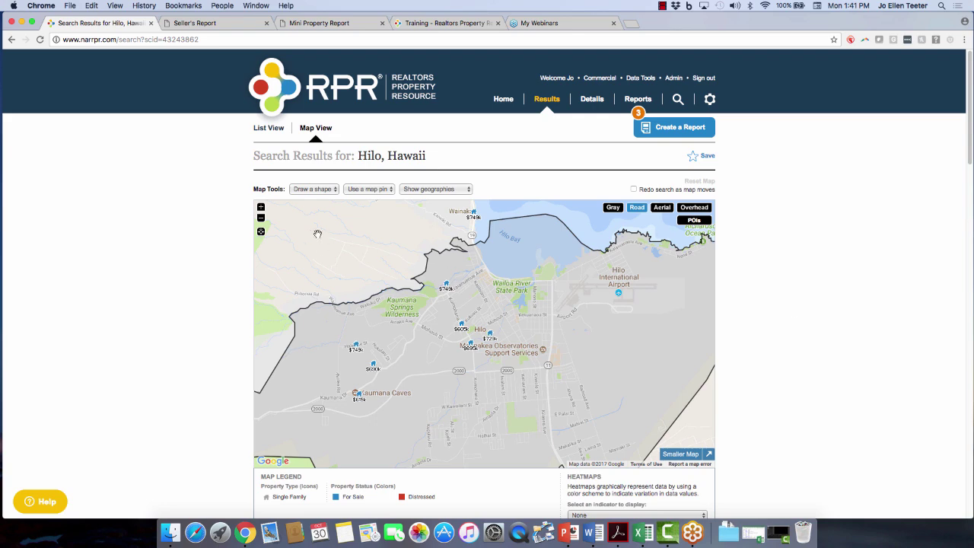
click(311, 189)
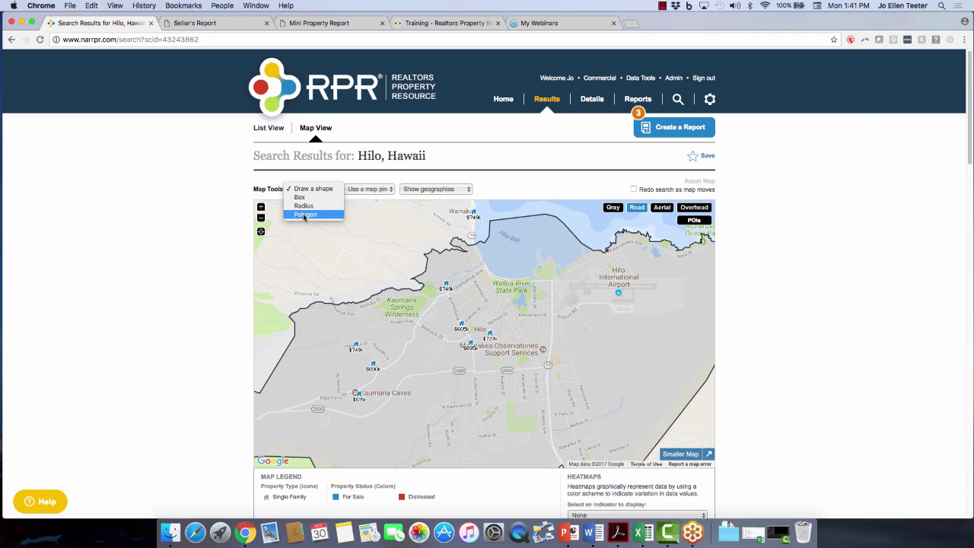
click(305, 216)
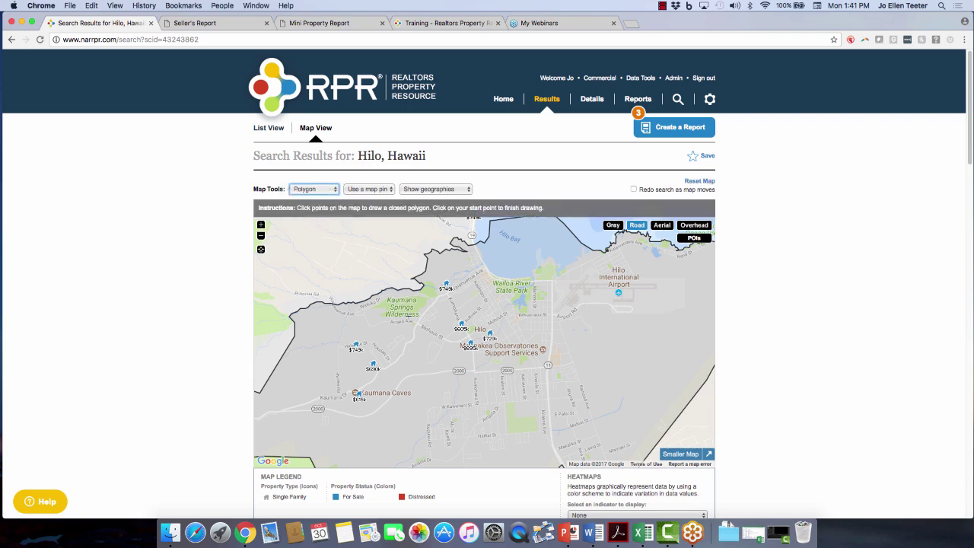
scroll(409, 286, down, 2)
scroll(426, 296, up, 2)
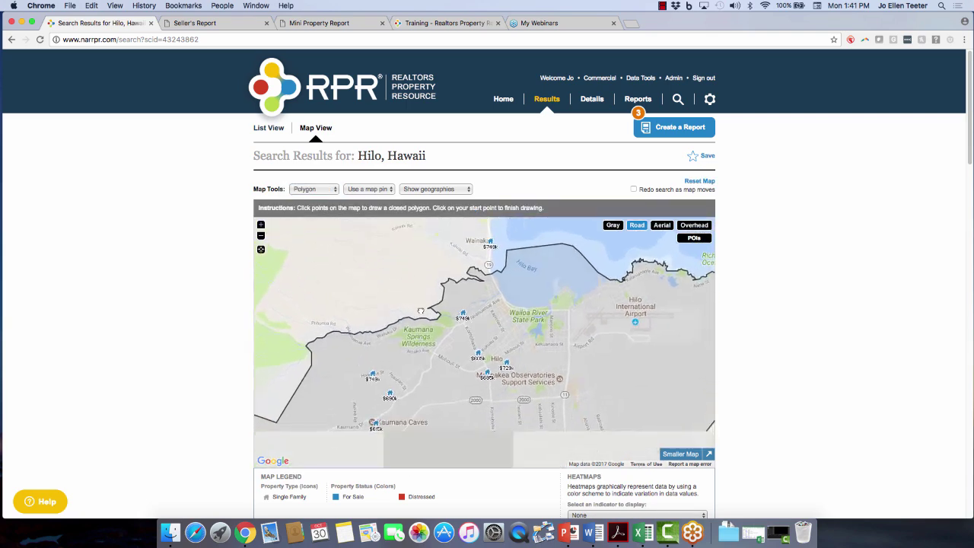
Draw an eight-corner polygon around central Hilo, closing it at the starting point.
click(442, 305)
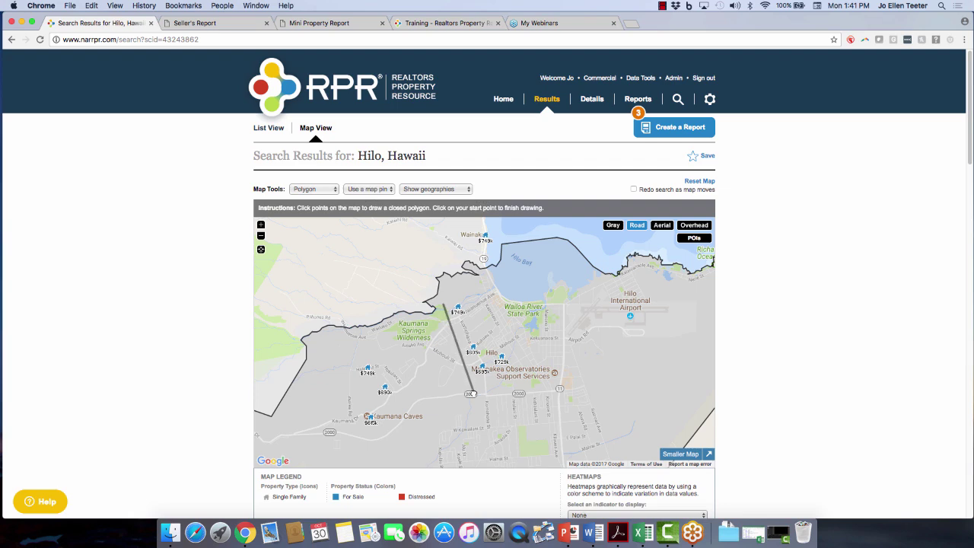
click(473, 392)
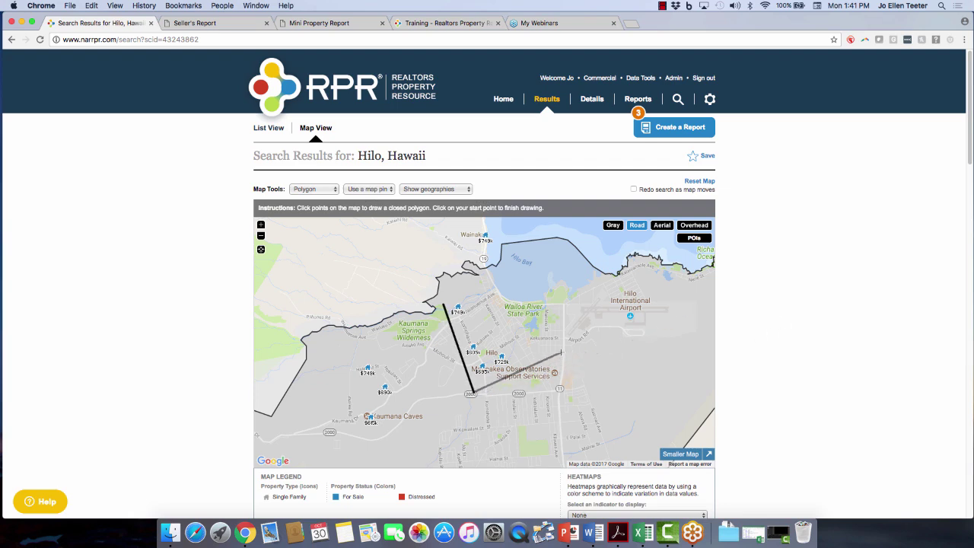
click(566, 353)
click(565, 305)
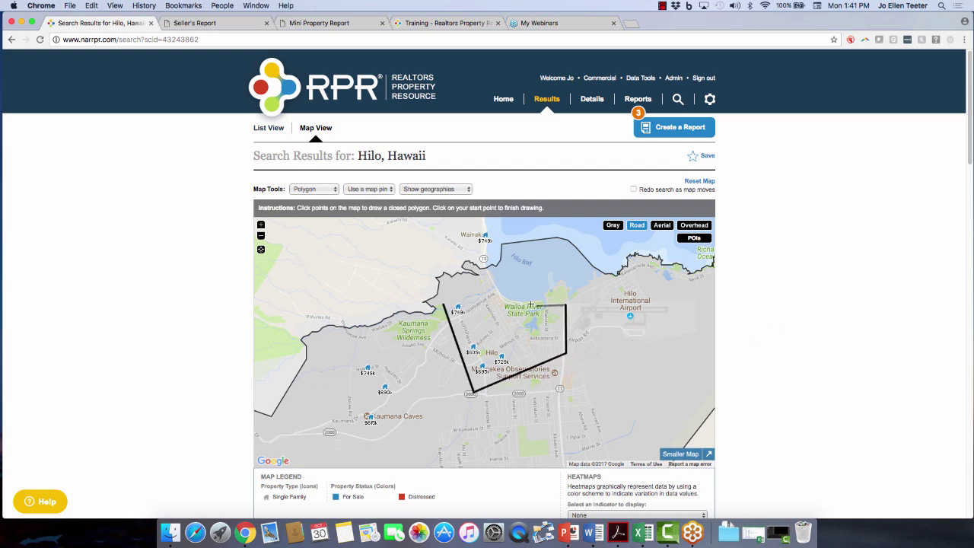
click(501, 301)
click(484, 266)
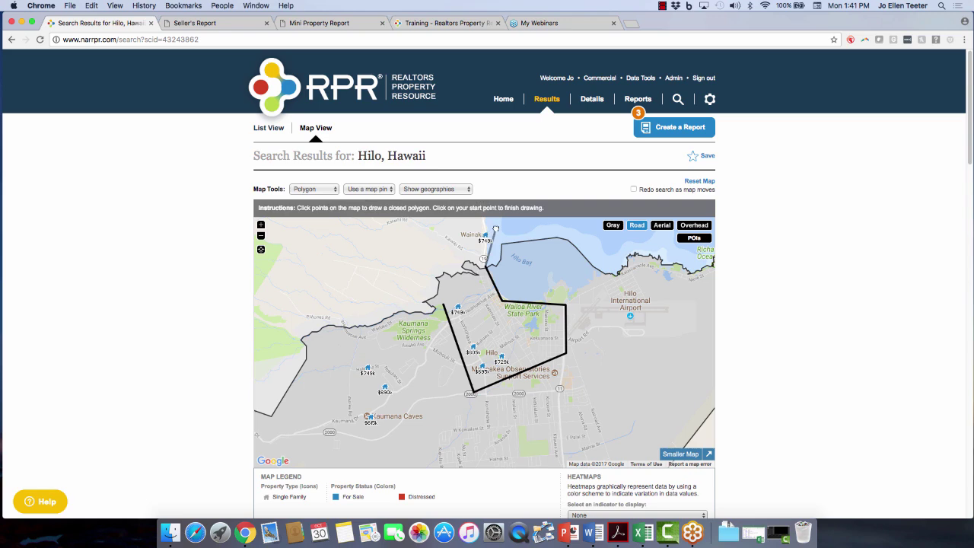
click(496, 225)
click(461, 224)
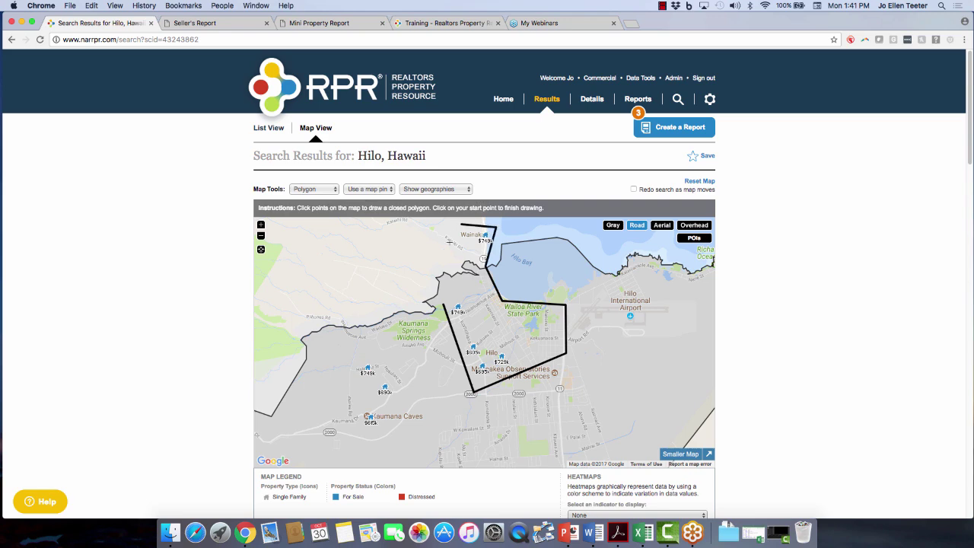
click(442, 305)
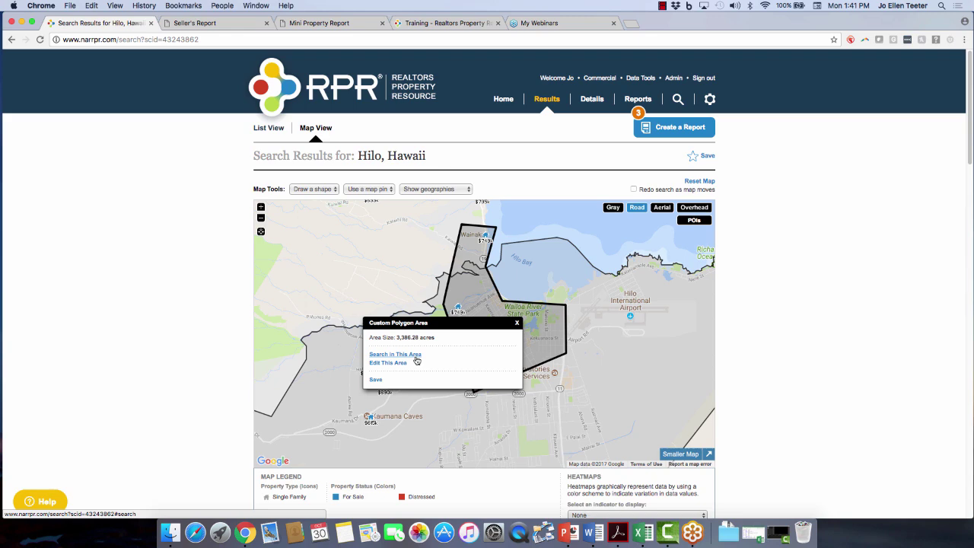
click(395, 364)
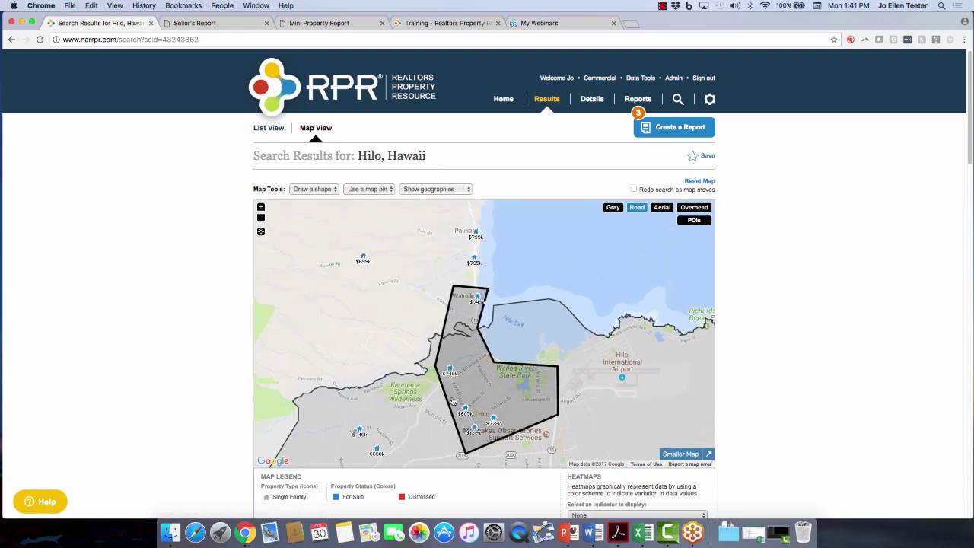
Drag the polygon's vertices north along the coast and finish editing the area.
click(483, 375)
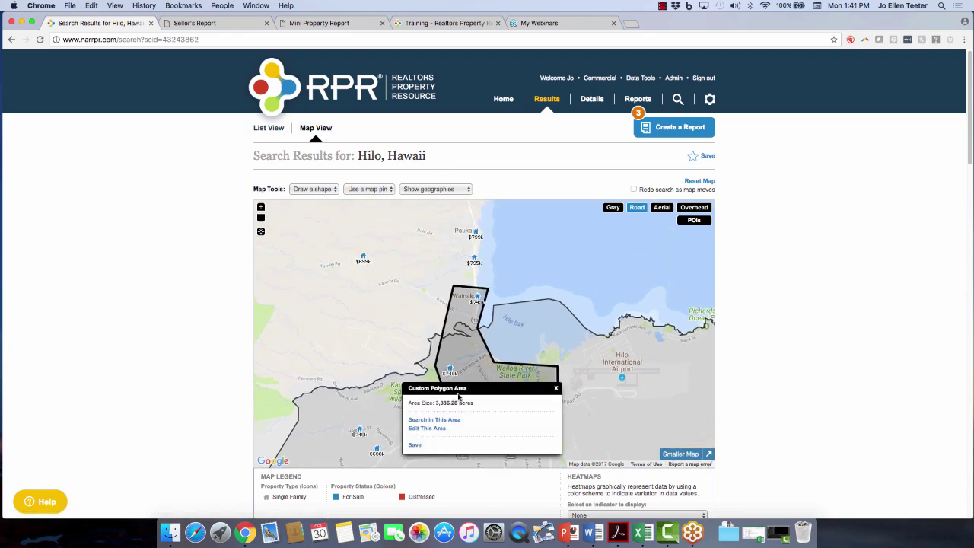
click(427, 429)
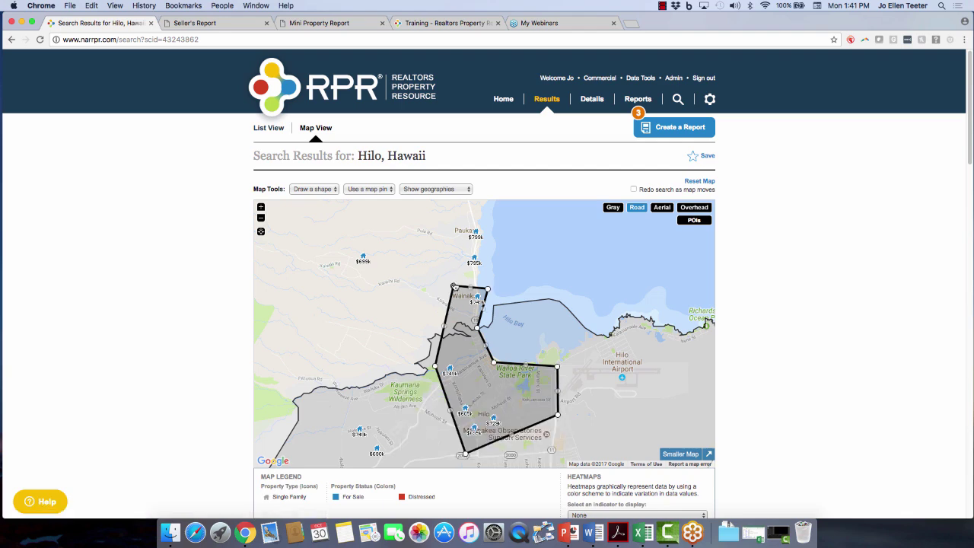
drag(454, 286, 458, 221)
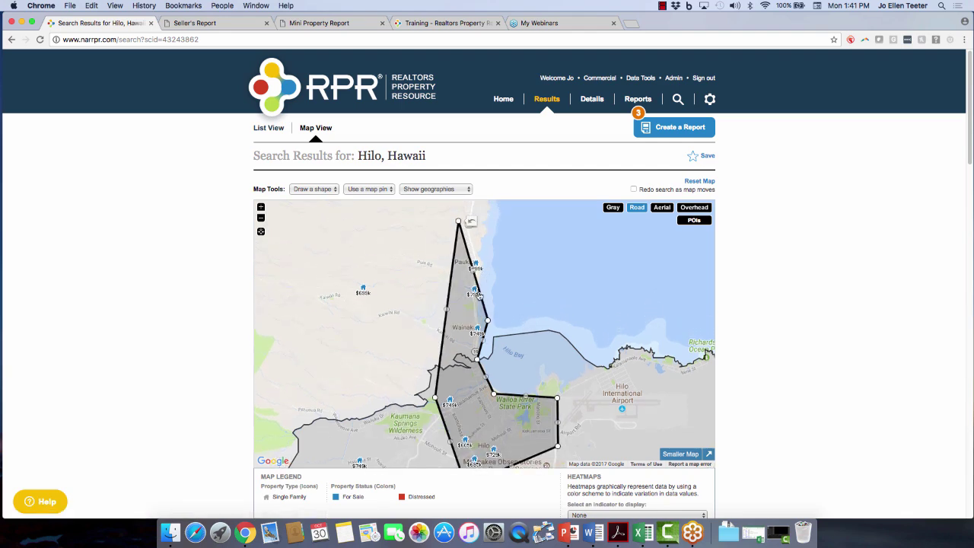
drag(474, 272, 487, 260)
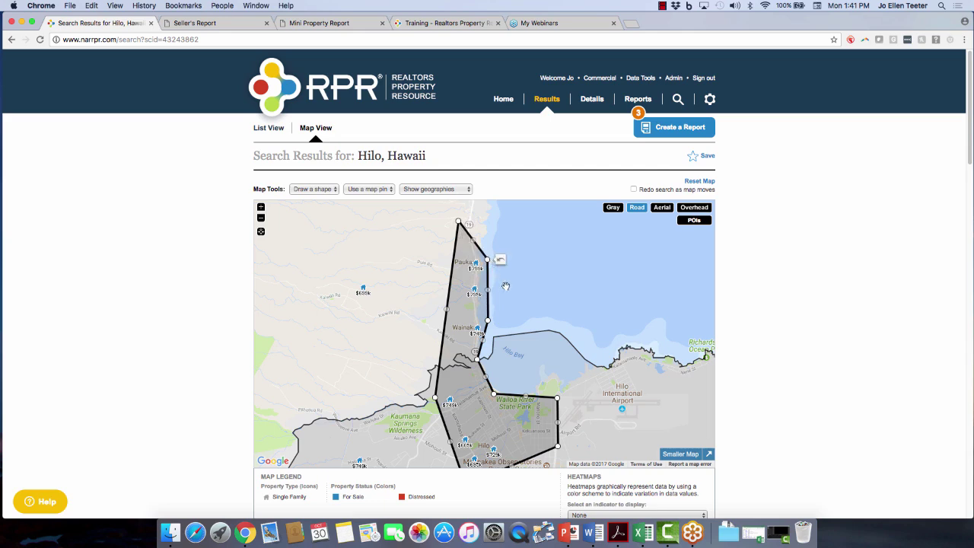
scroll(390, 382, down, 3)
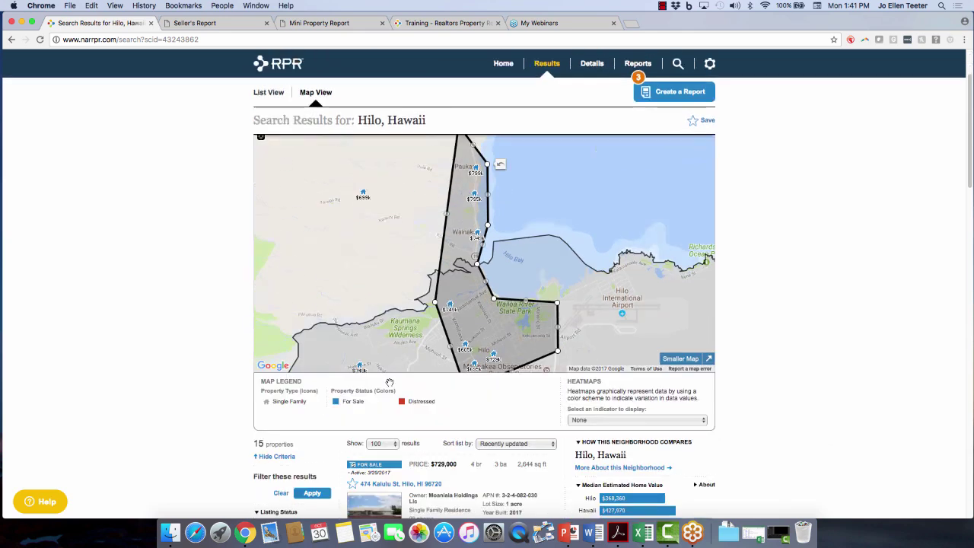
click(487, 324)
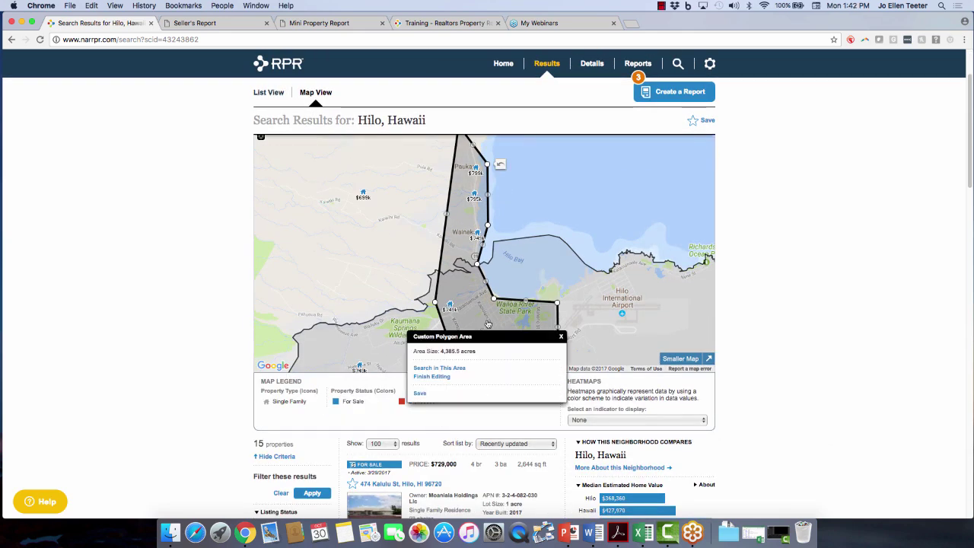
click(433, 377)
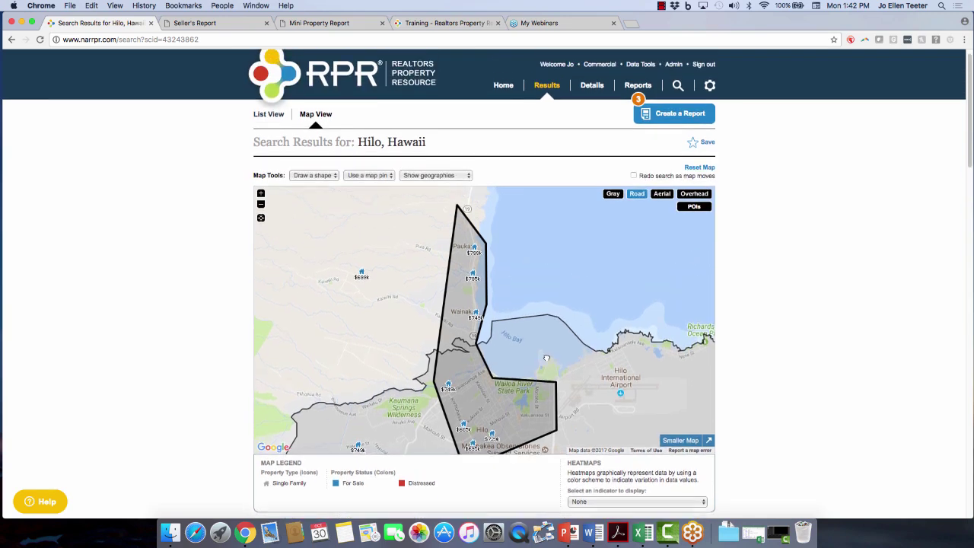
Drop a drive-time search pin at Hilo International Airport.
click(373, 178)
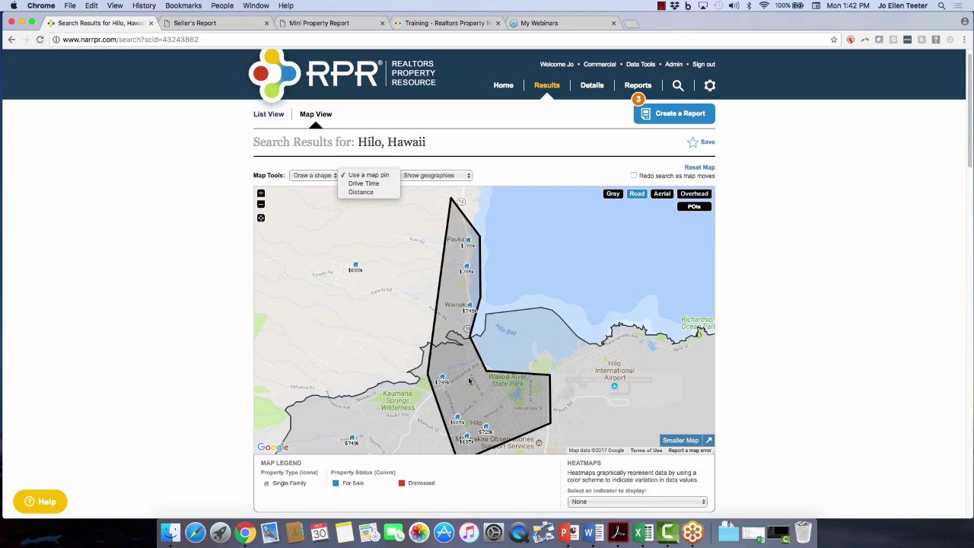
click(370, 187)
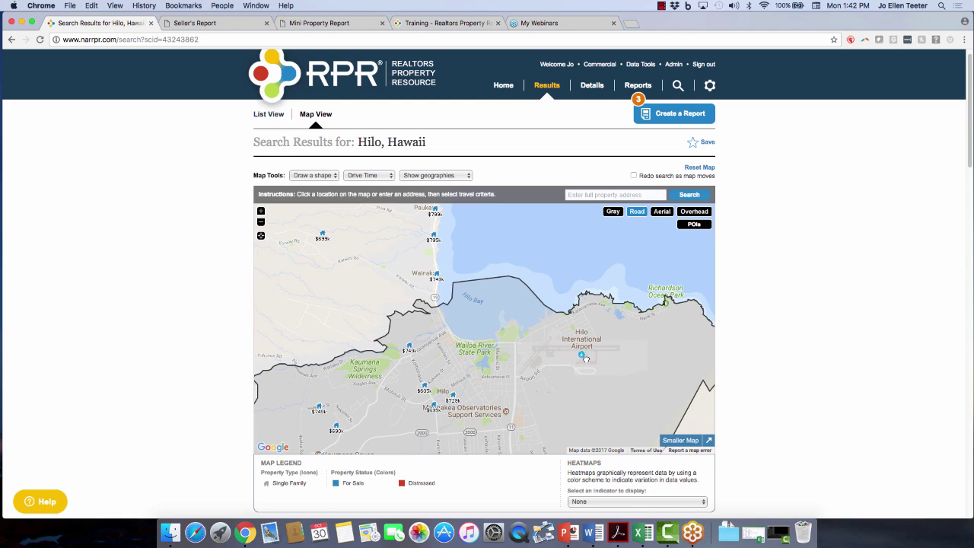
click(583, 358)
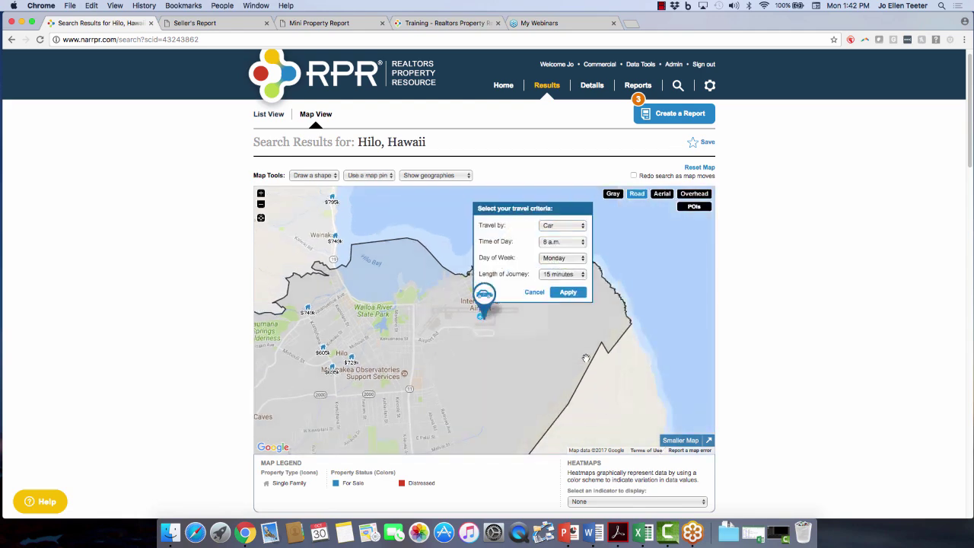
Apply drive-time criteria of Car, 9 a.m. Monday, 15 minutes.
click(574, 226)
click(572, 226)
click(565, 243)
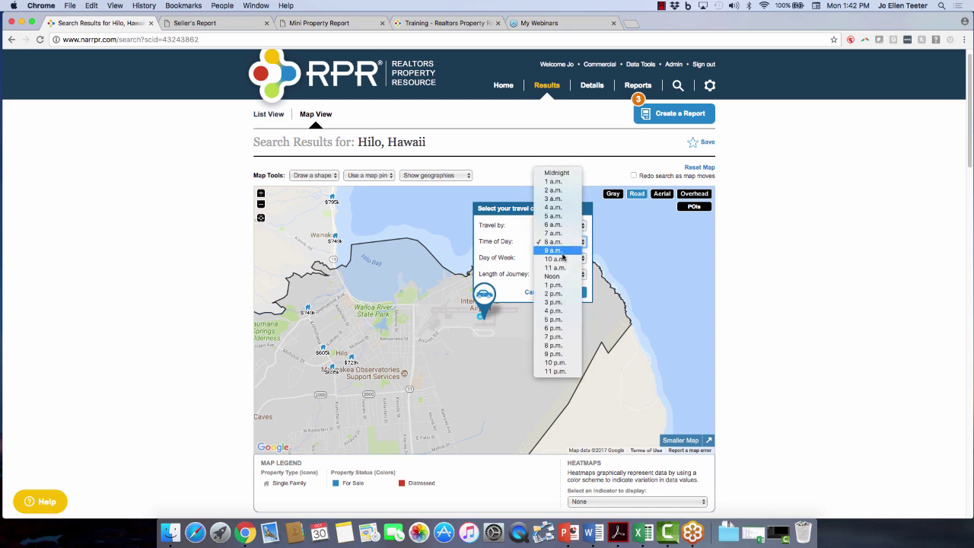
click(563, 251)
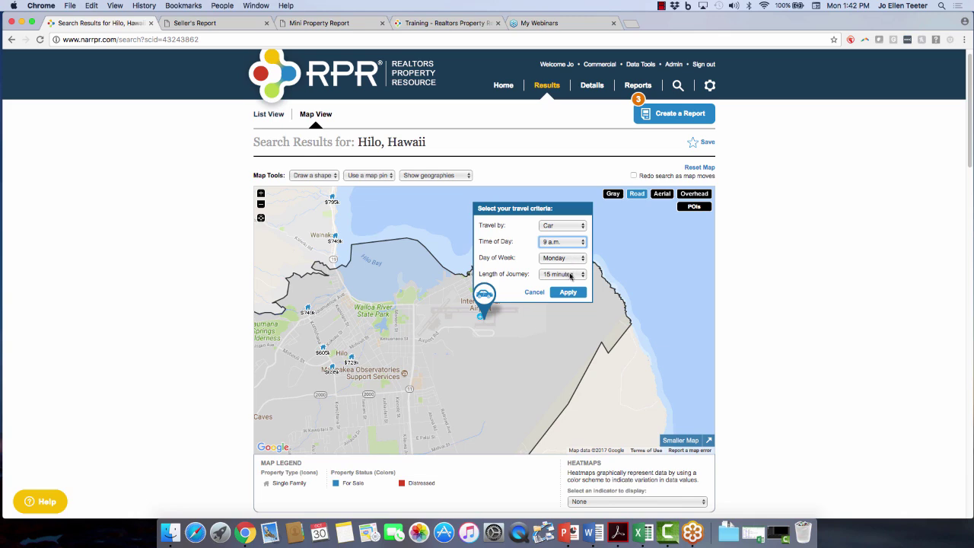
click(570, 292)
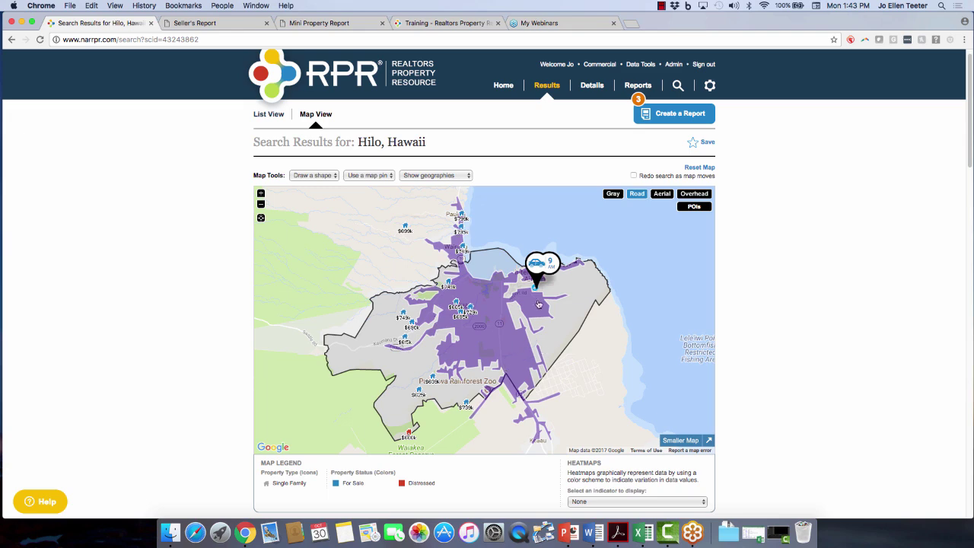
click(553, 264)
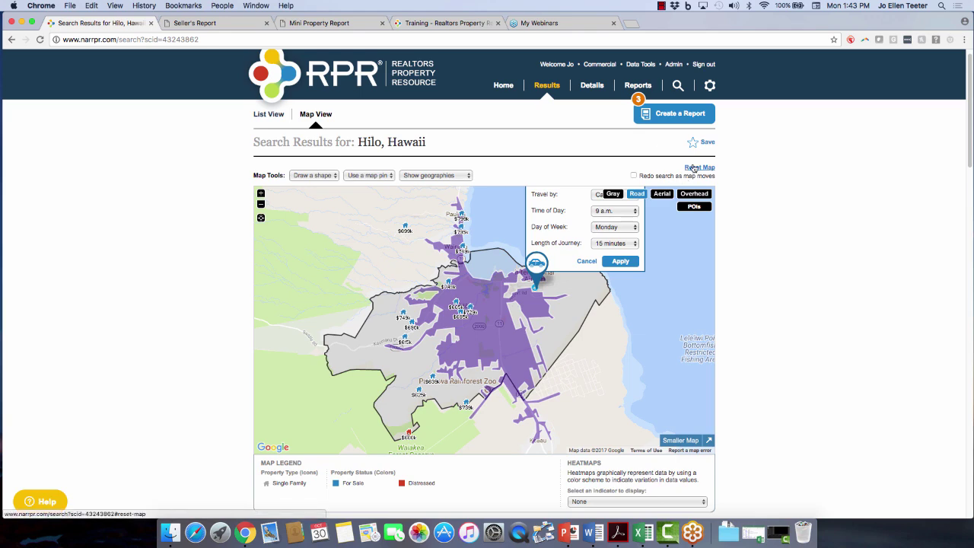
Remove the drive-time area from the map and pick the Polygon drawing shape.
click(694, 167)
click(317, 180)
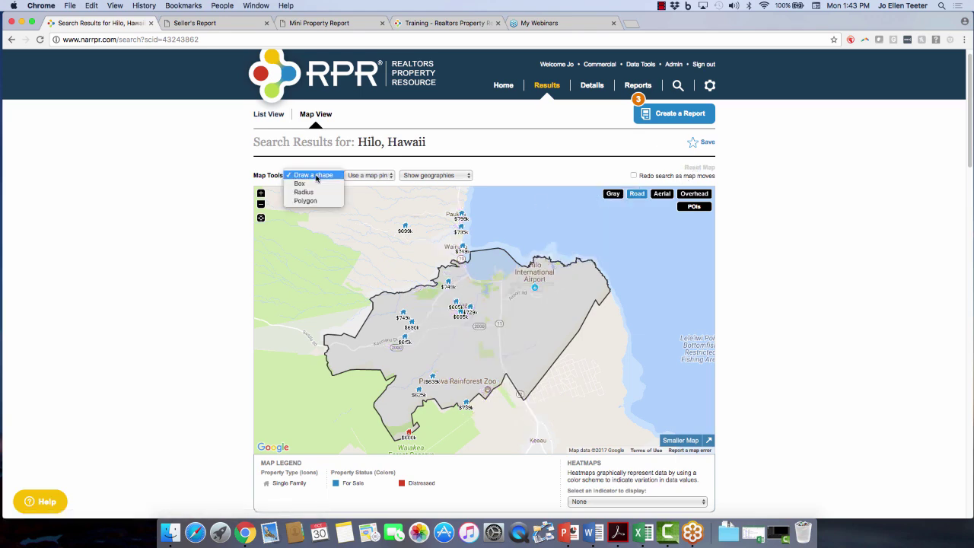
click(446, 206)
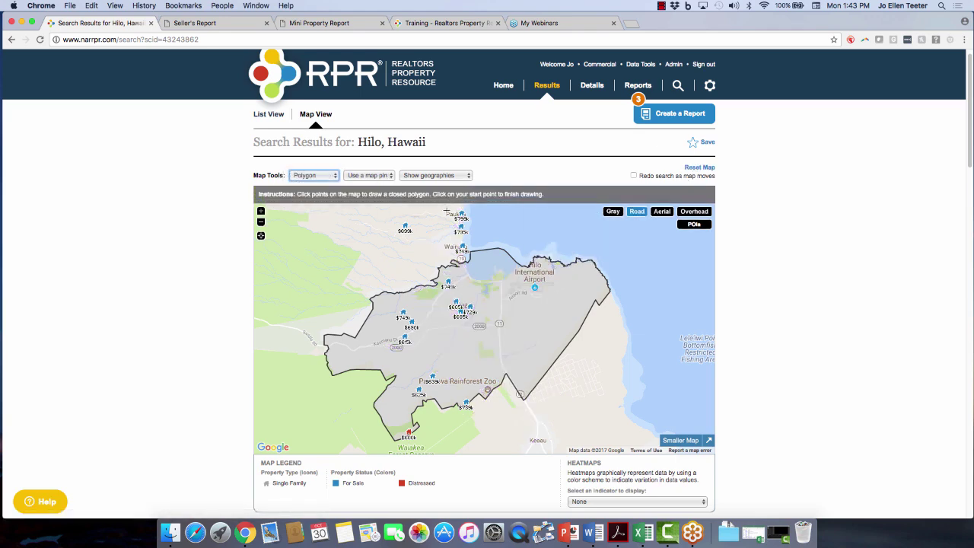
Draw a narrow five-corner polygon north of Hilo Bay and search listings inside it.
click(446, 211)
click(479, 210)
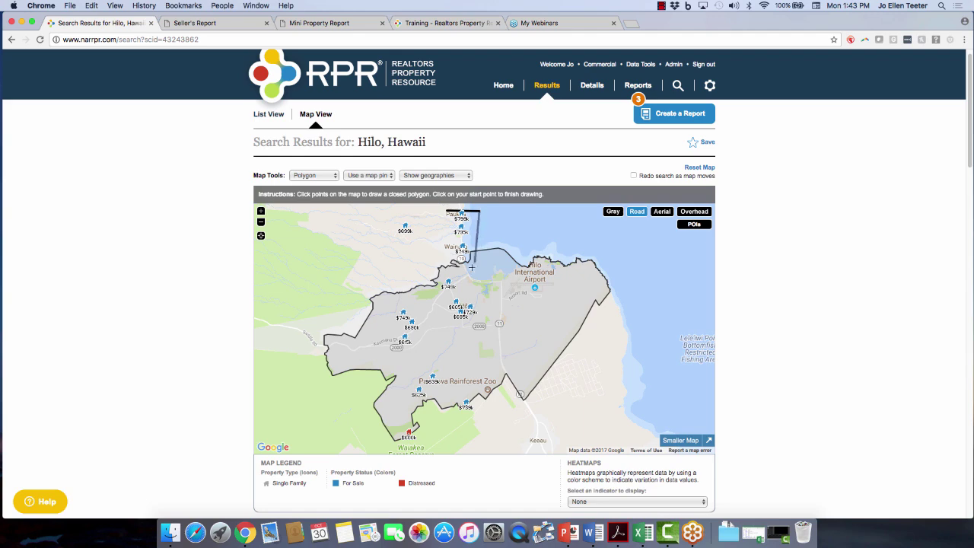
click(472, 283)
click(479, 326)
click(433, 328)
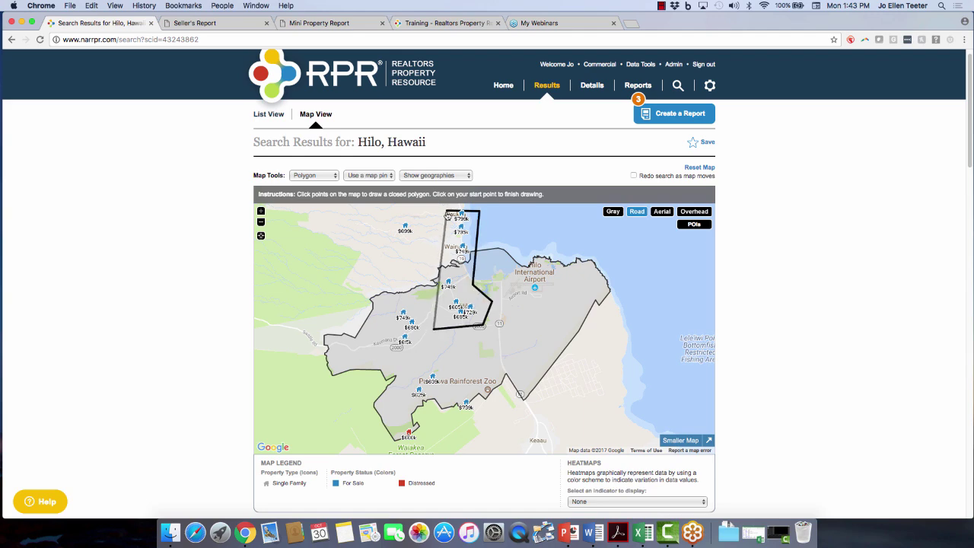
click(446, 212)
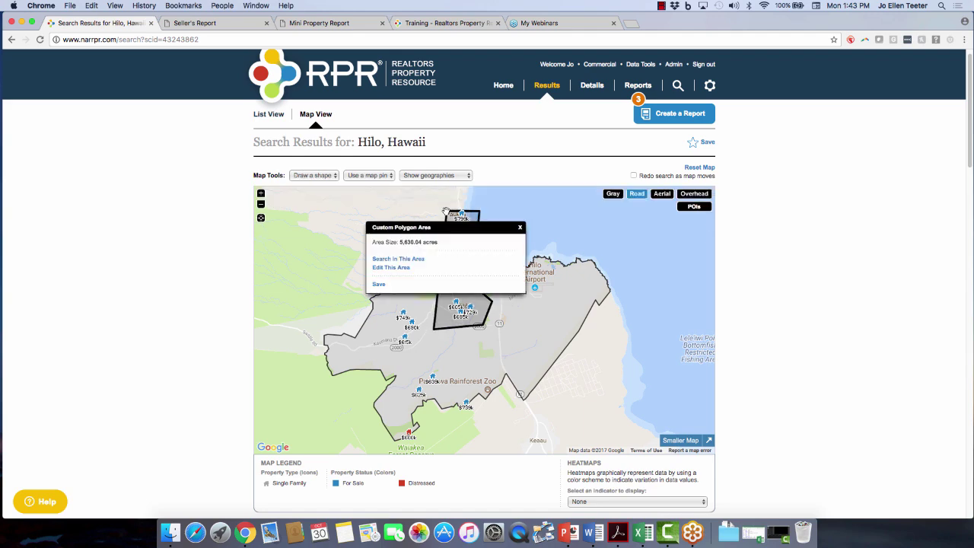
click(391, 260)
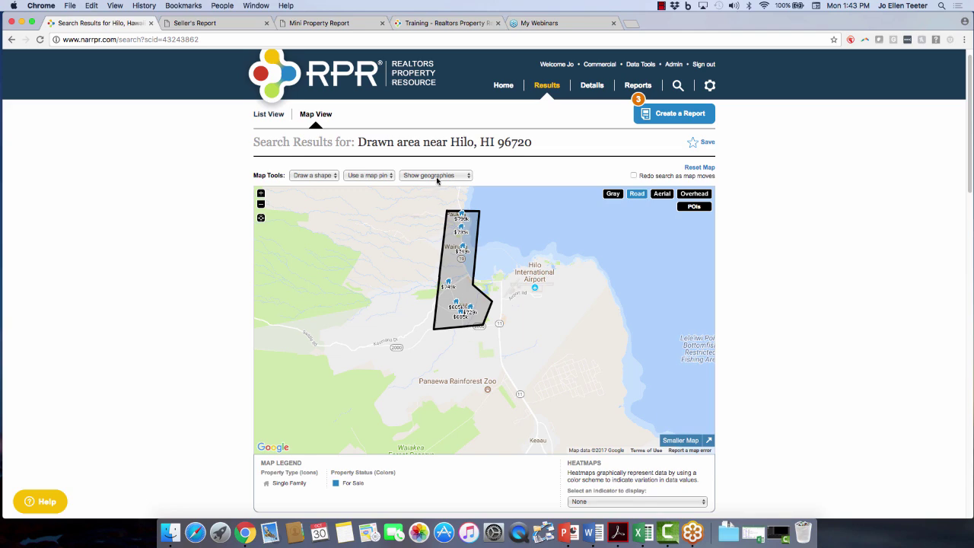
Zoom in on Hilo and display the K-5th Grade school boundaries.
click(437, 177)
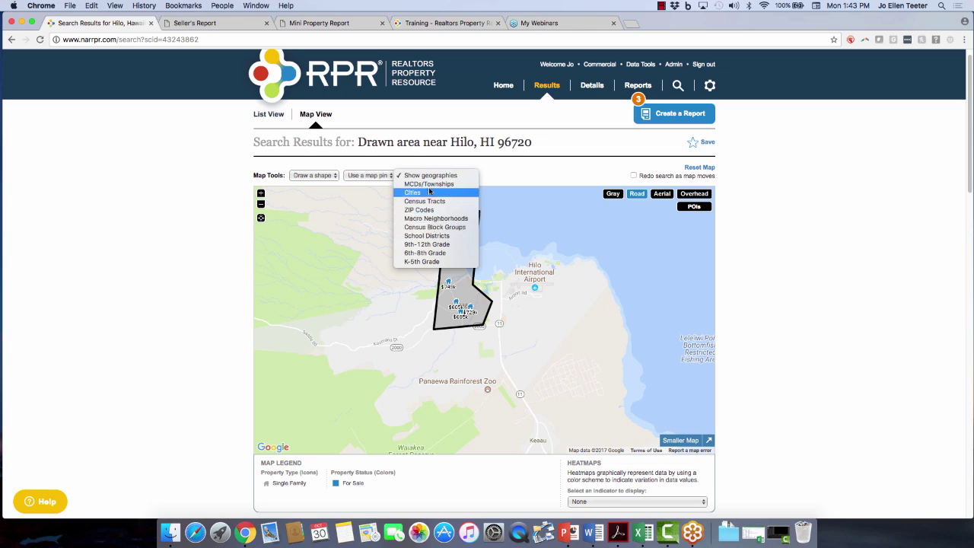
click(540, 298)
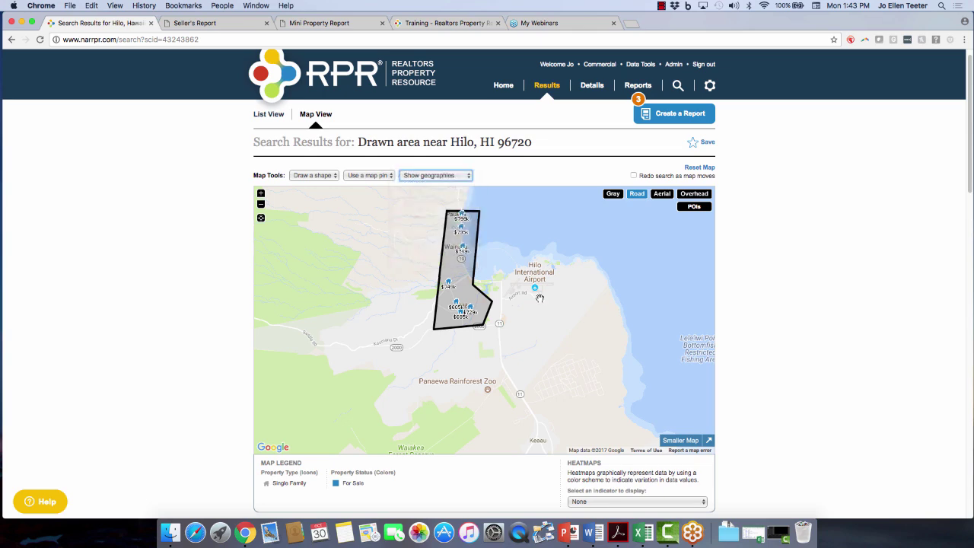
click(261, 193)
drag(279, 212, 347, 311)
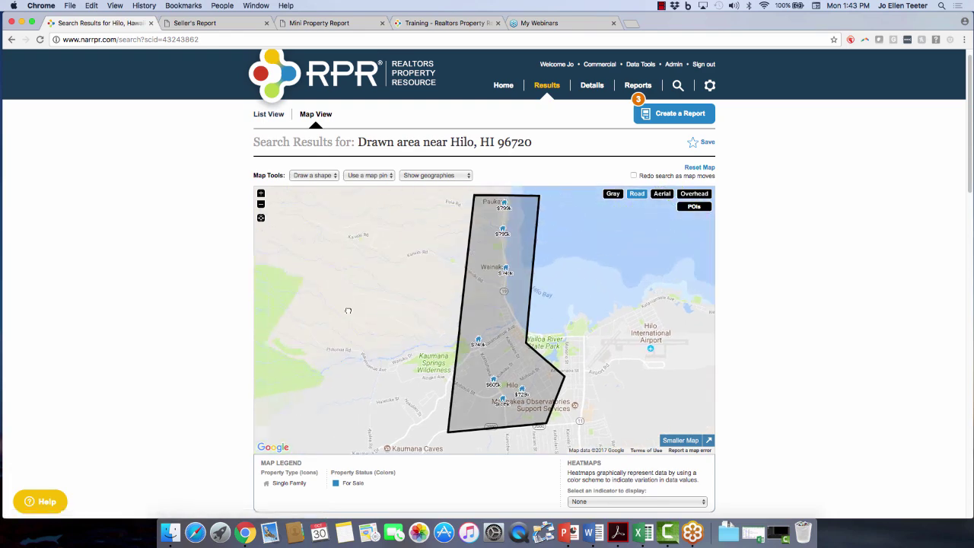
click(447, 176)
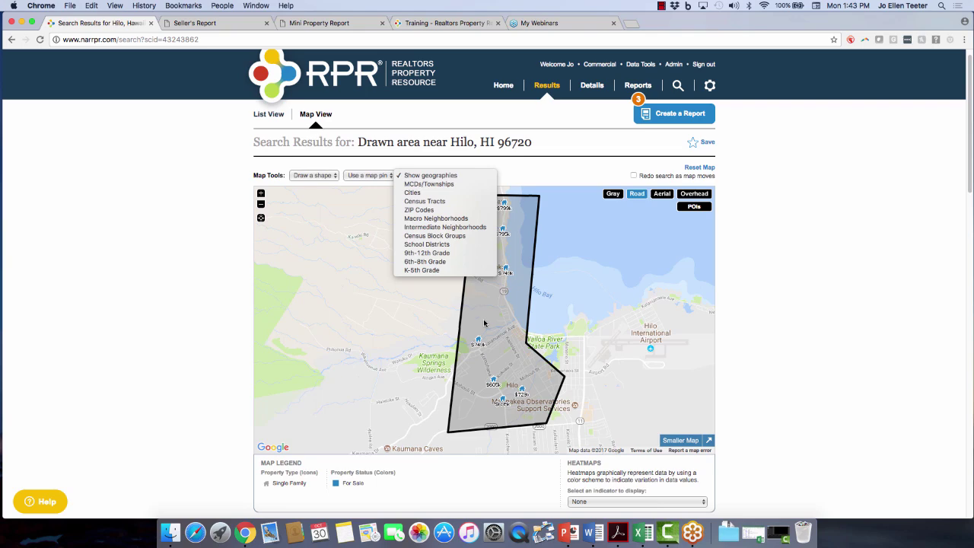
click(416, 270)
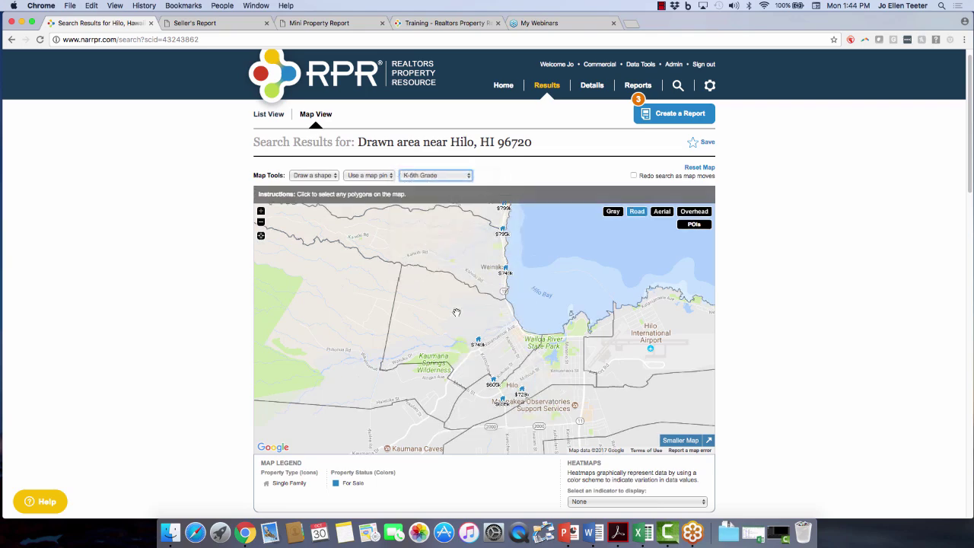
Select Hilo Union, Ha Heo and a third school area, then search these 3 geographies.
click(460, 325)
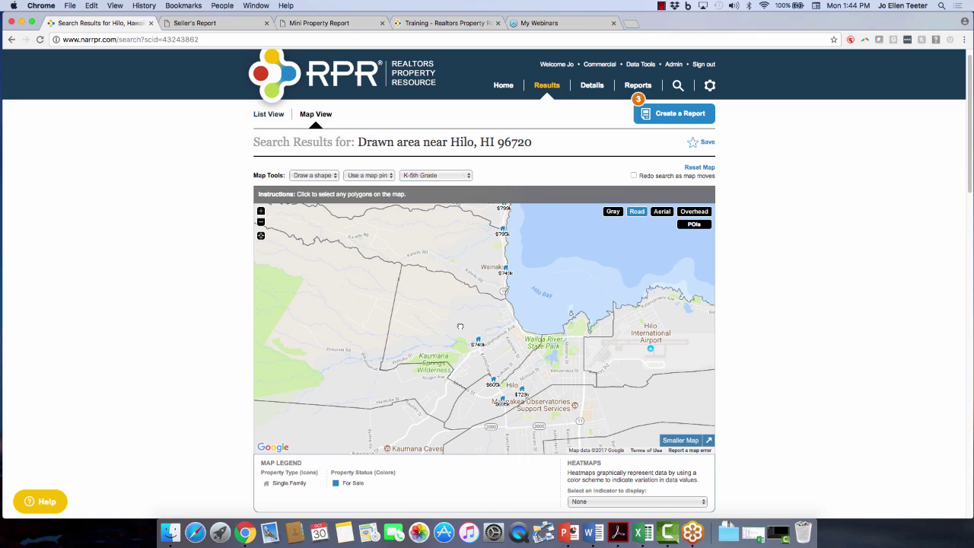
click(474, 331)
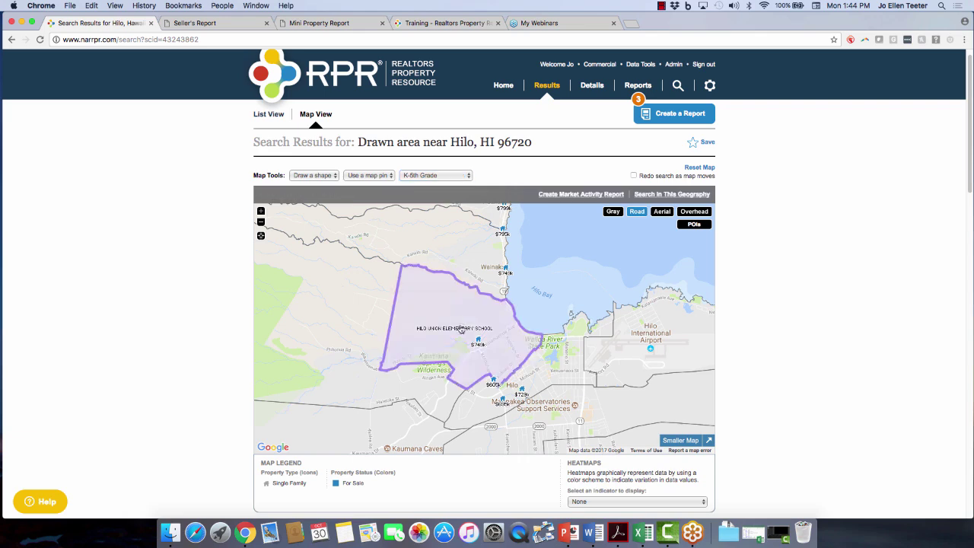
click(552, 372)
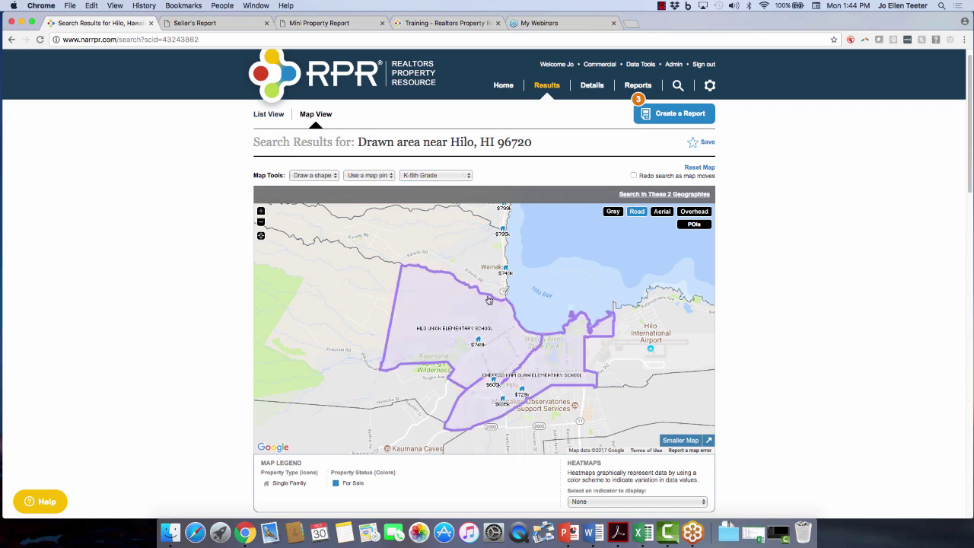
click(458, 252)
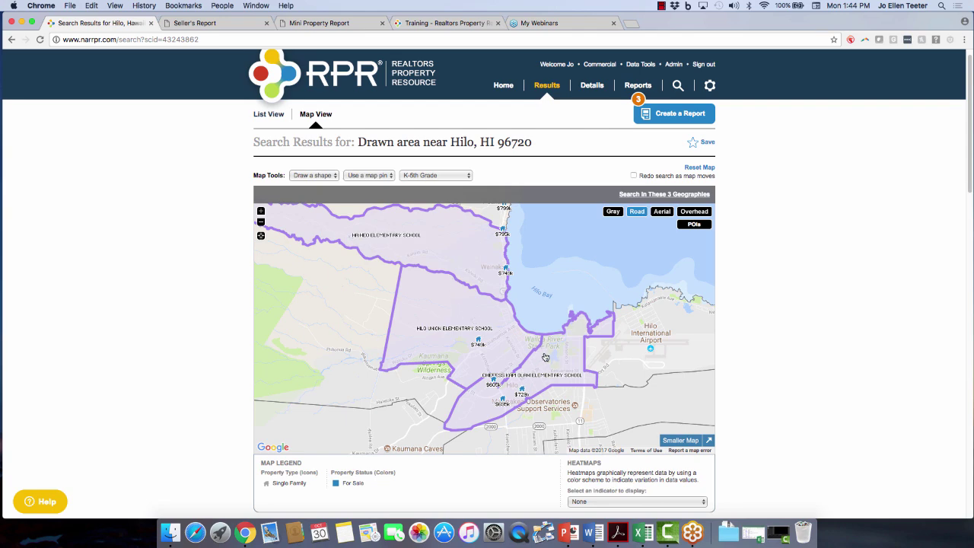
click(560, 373)
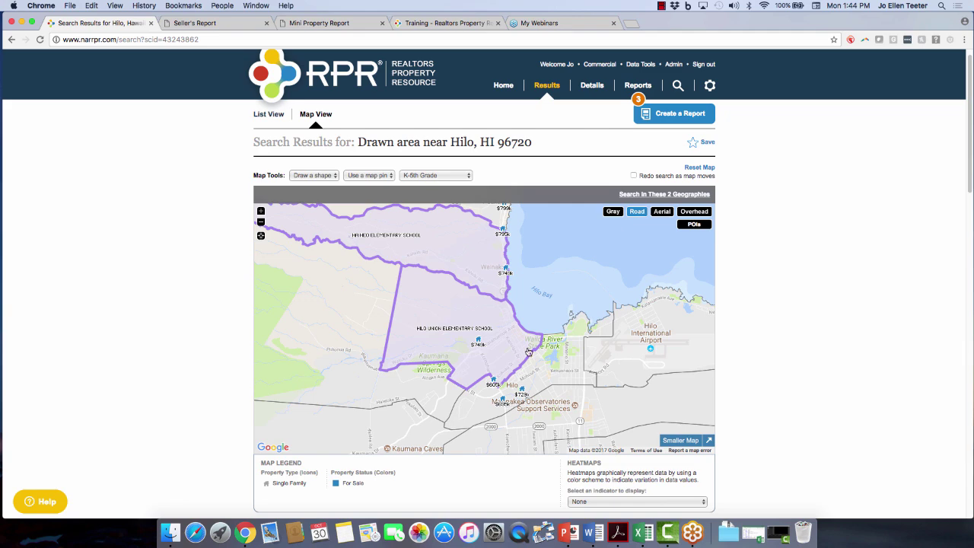
click(503, 216)
click(663, 210)
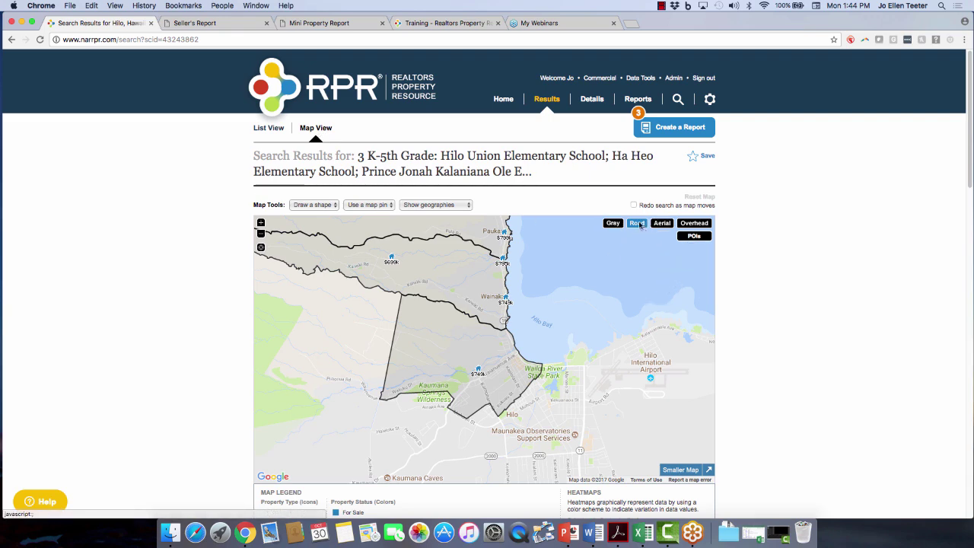
Switch the results map from Aerial to Gray style and bring up the POI categories.
click(661, 224)
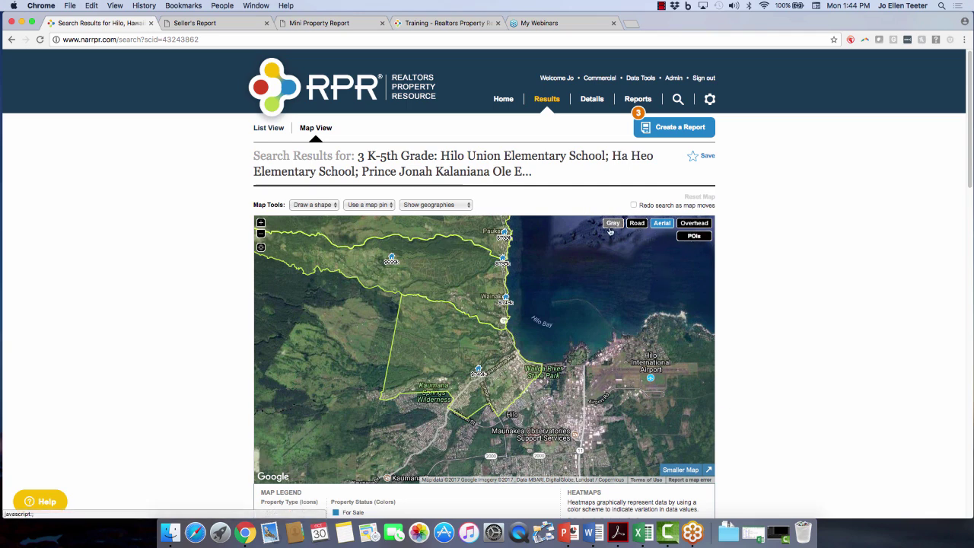
click(612, 223)
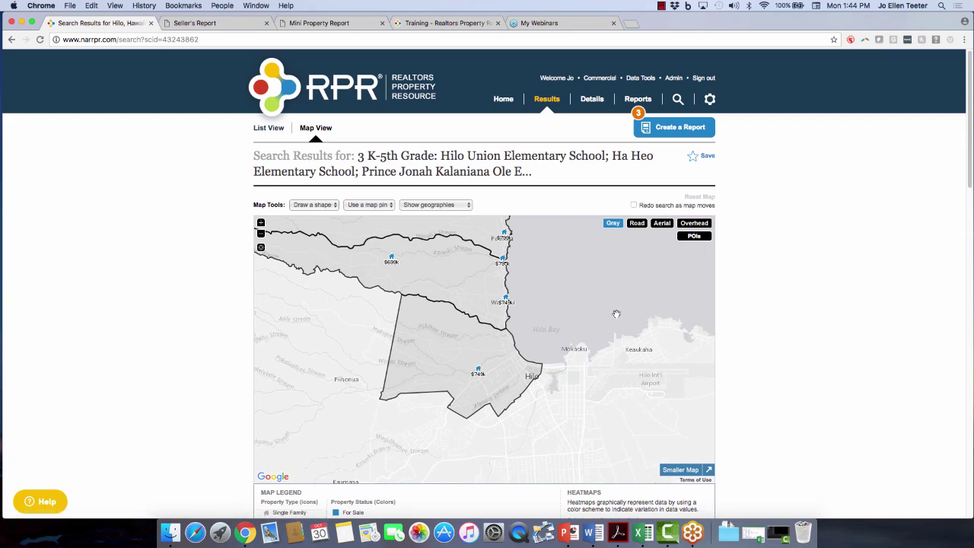
click(458, 205)
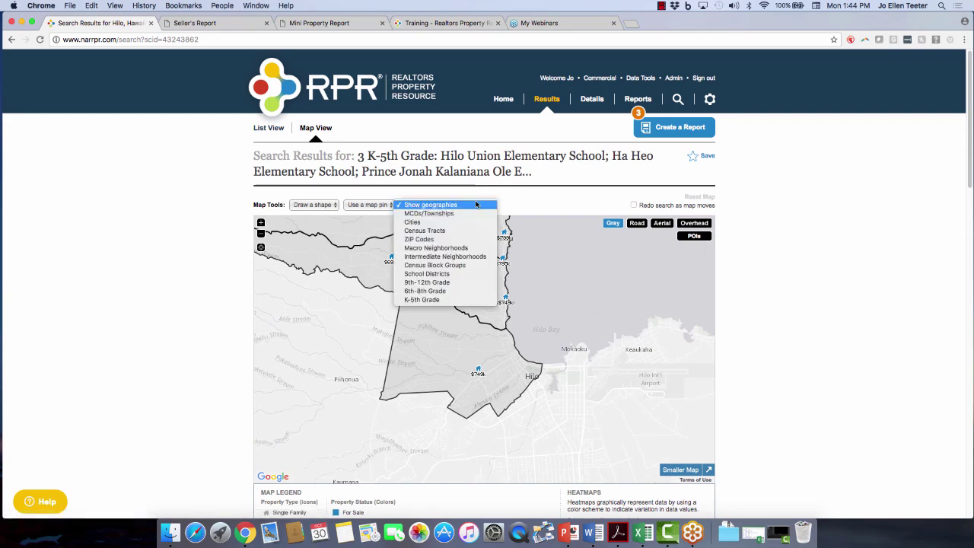
click(562, 204)
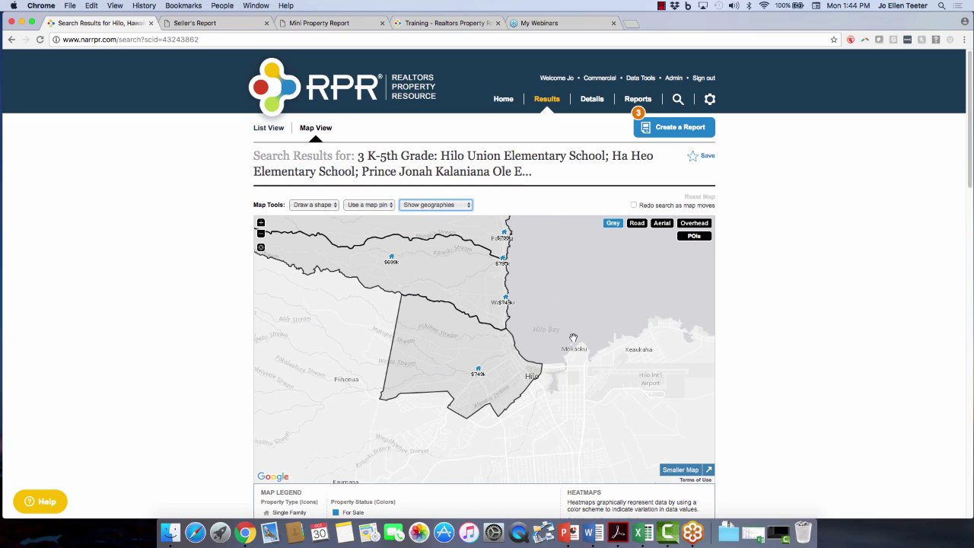
click(695, 237)
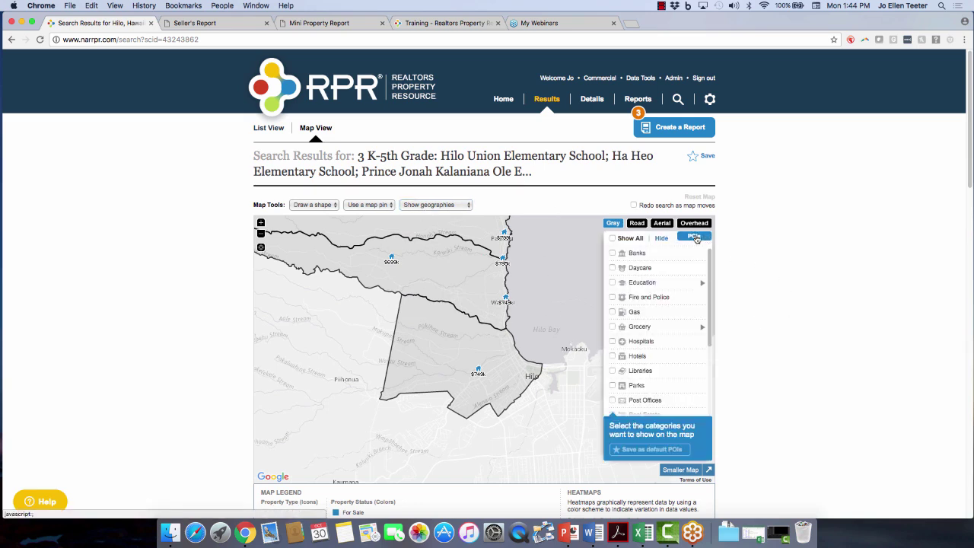
Show grocery store markers on the map and zoom into downtown Hilo.
click(613, 326)
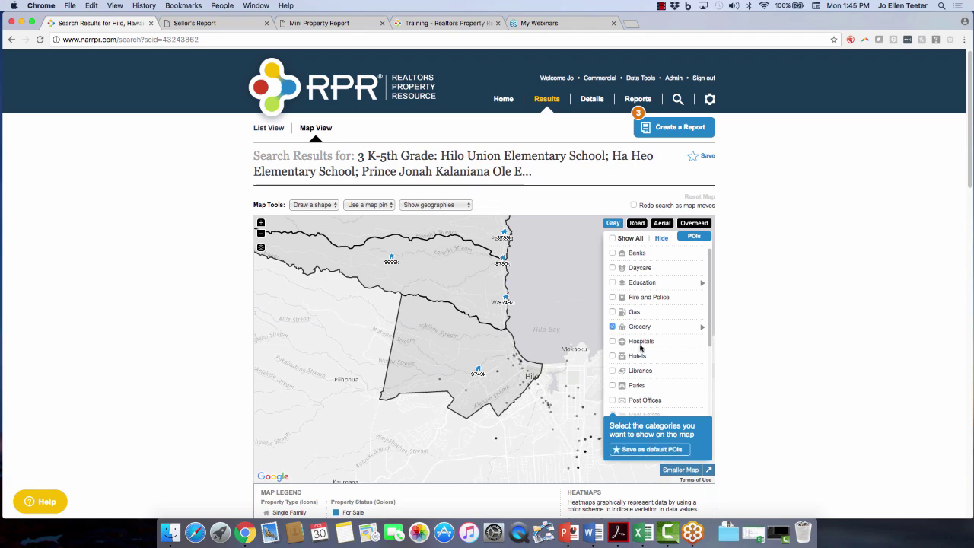
click(612, 298)
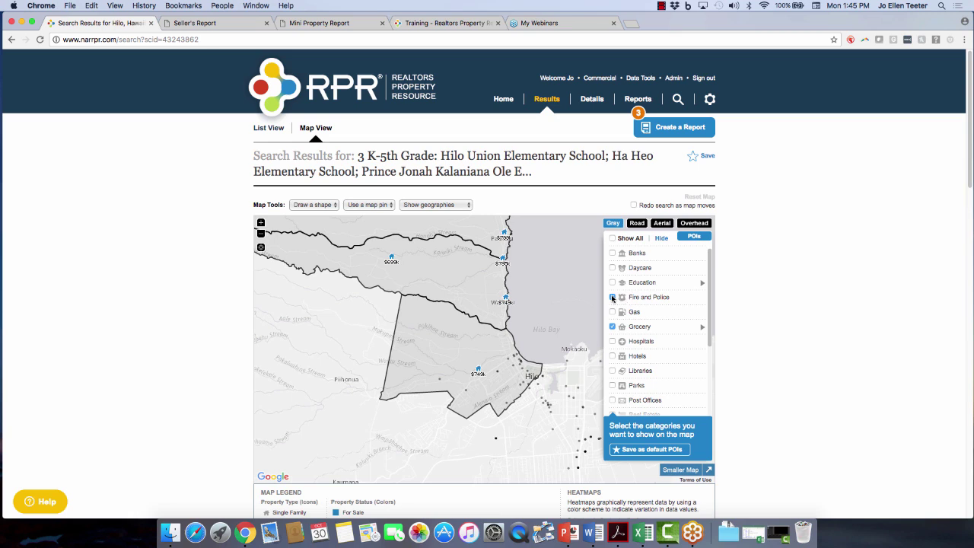
click(613, 370)
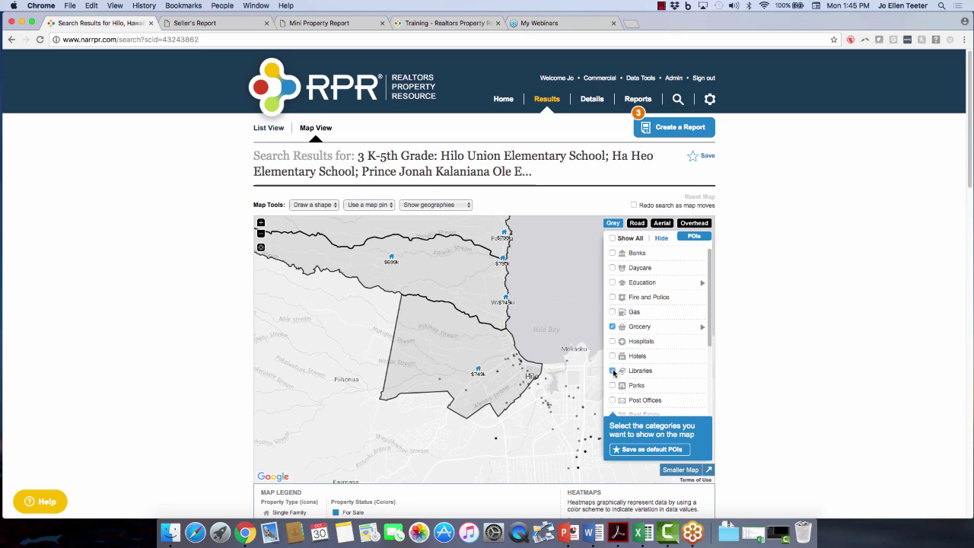
click(261, 223)
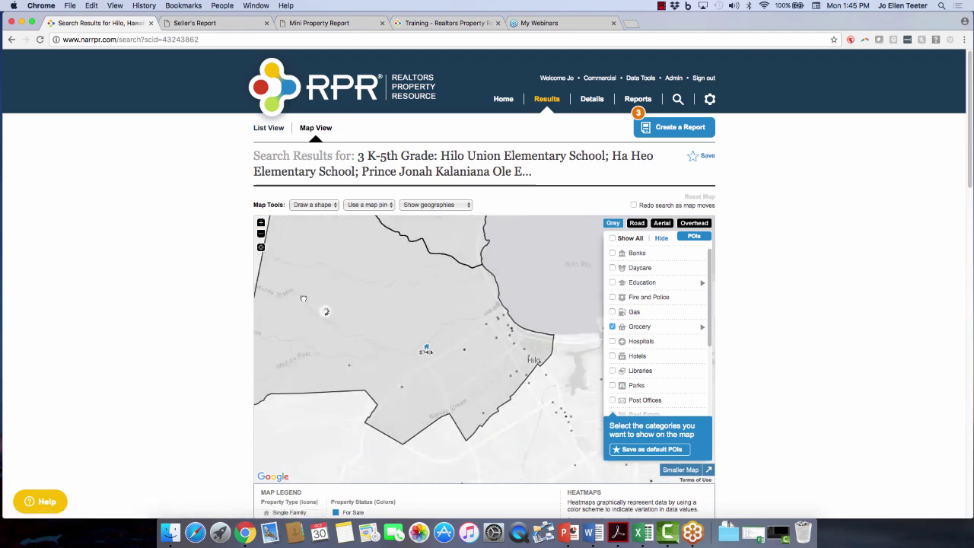
click(261, 224)
click(261, 224)
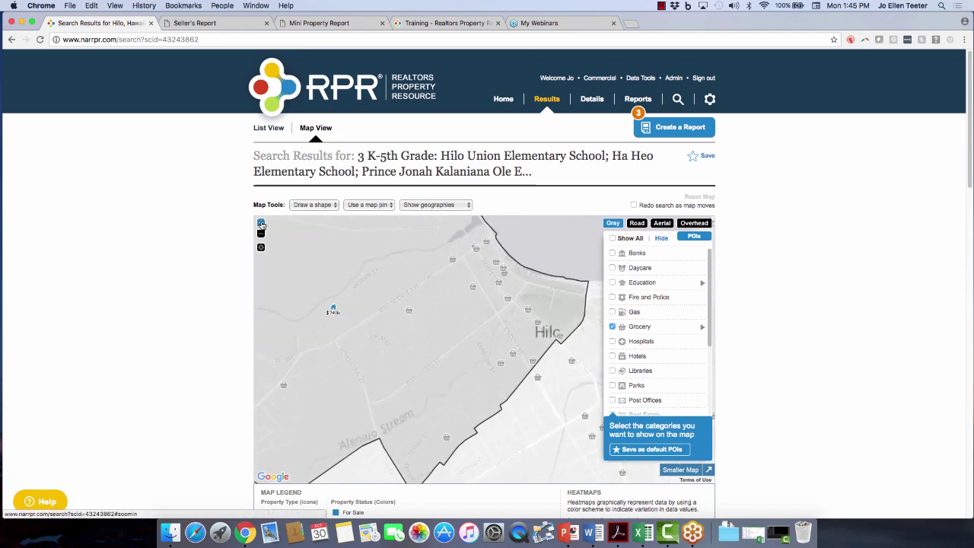
Check Dreamwalk Corp, Sack 'N Save and Medipharm Pharmacy details, then hide Grocery markers.
click(409, 313)
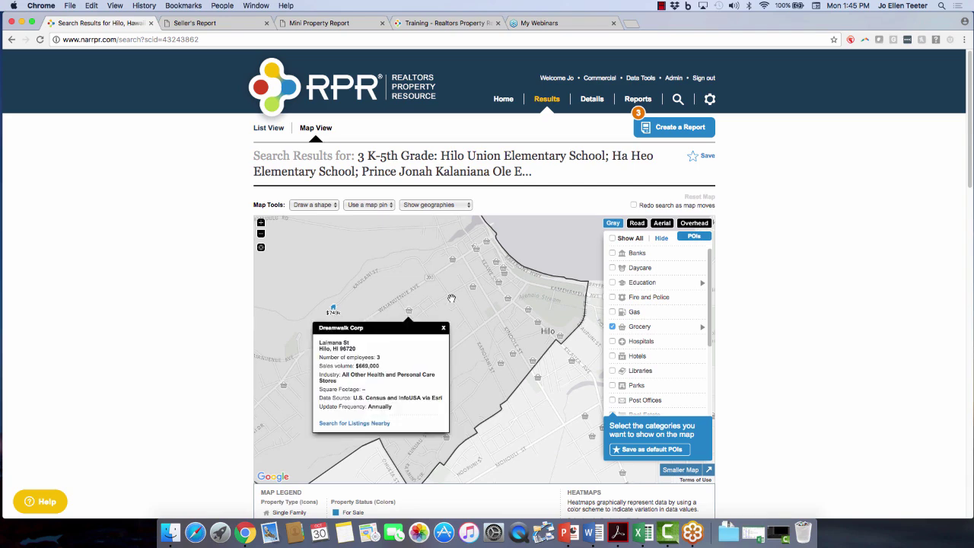
click(473, 290)
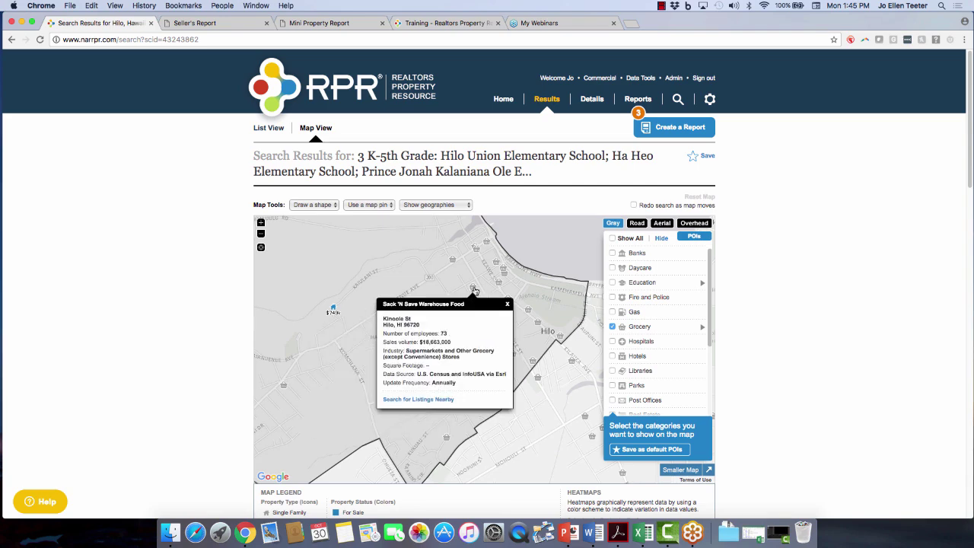
click(454, 261)
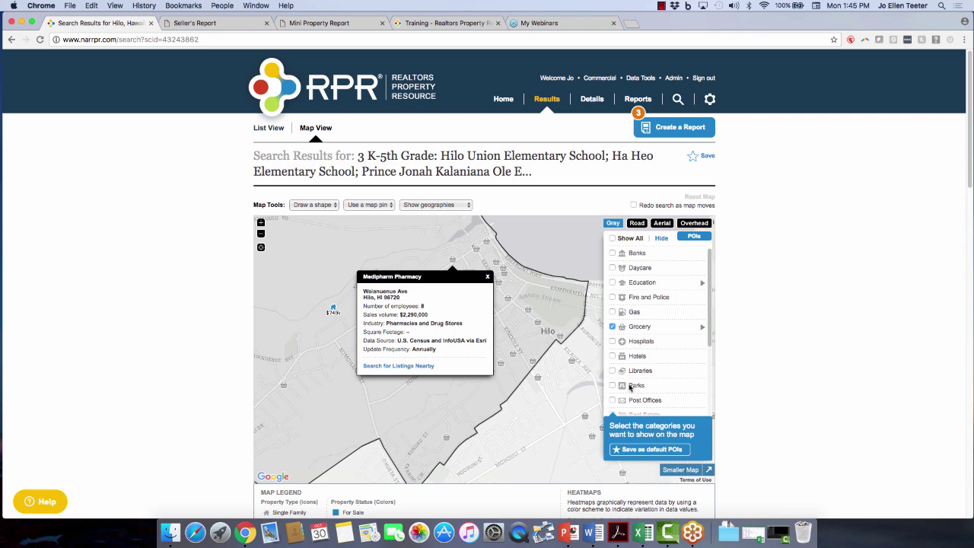
scroll(711, 299, down, 3)
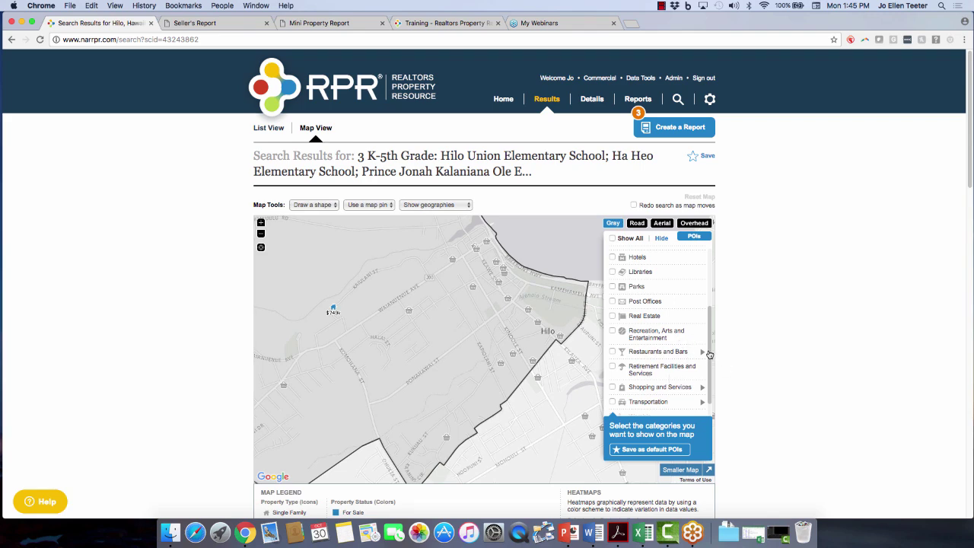
scroll(711, 382, down, 1)
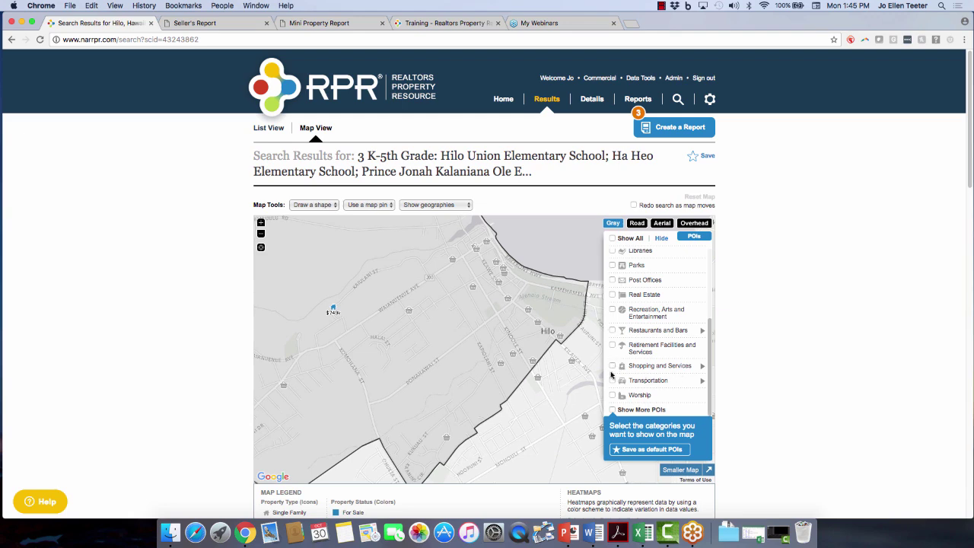
scroll(645, 343, up, 2)
scroll(645, 343, up, 4)
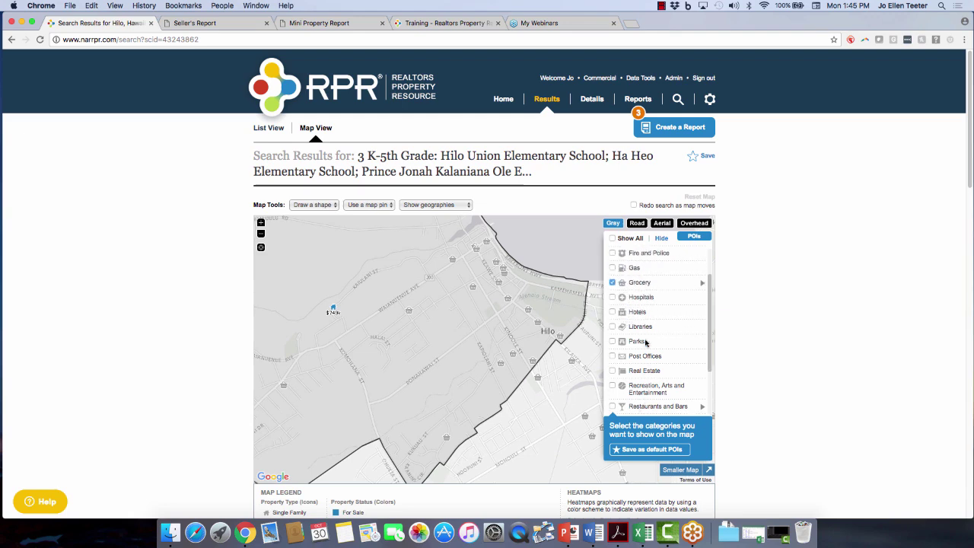
click(611, 327)
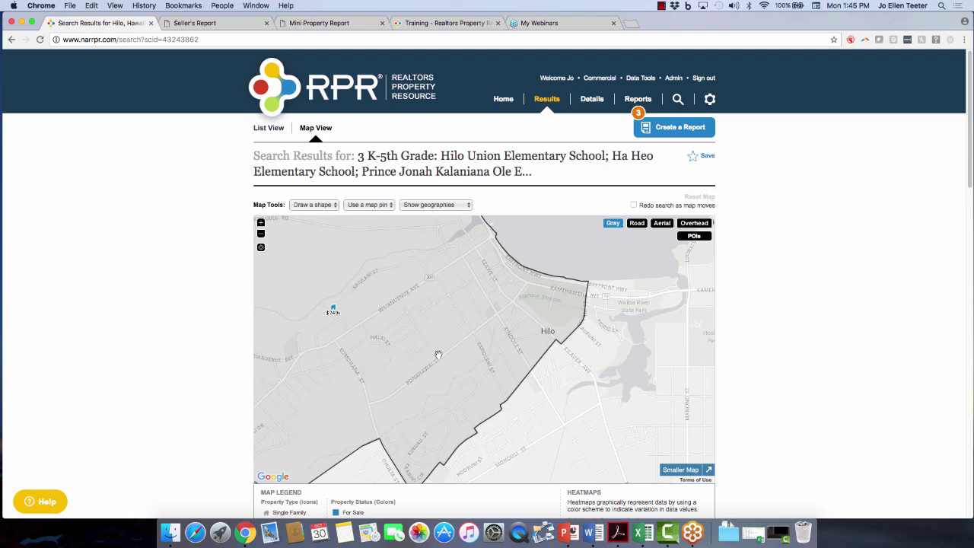
Zoom out to frame the school district and show the 7 properties in List View.
drag(438, 355, 512, 404)
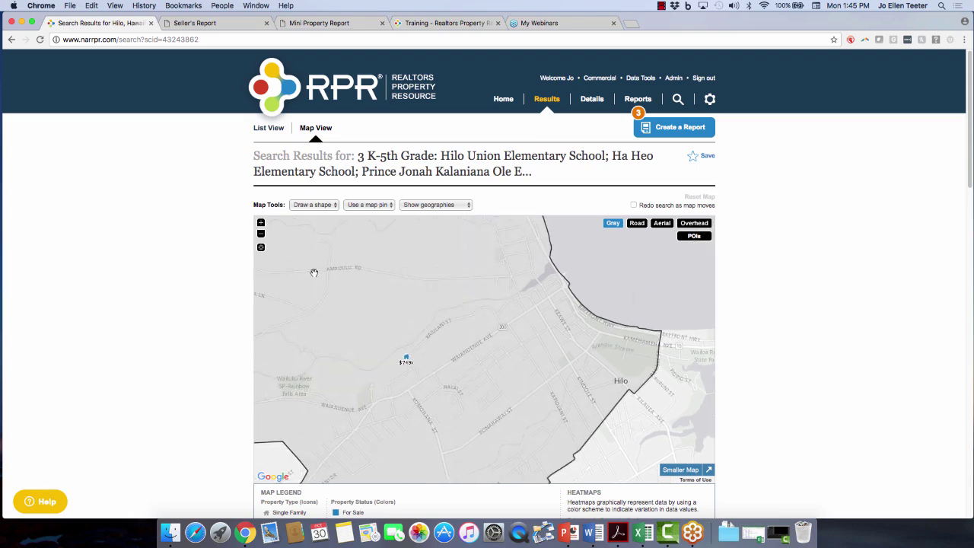
click(261, 234)
click(261, 234)
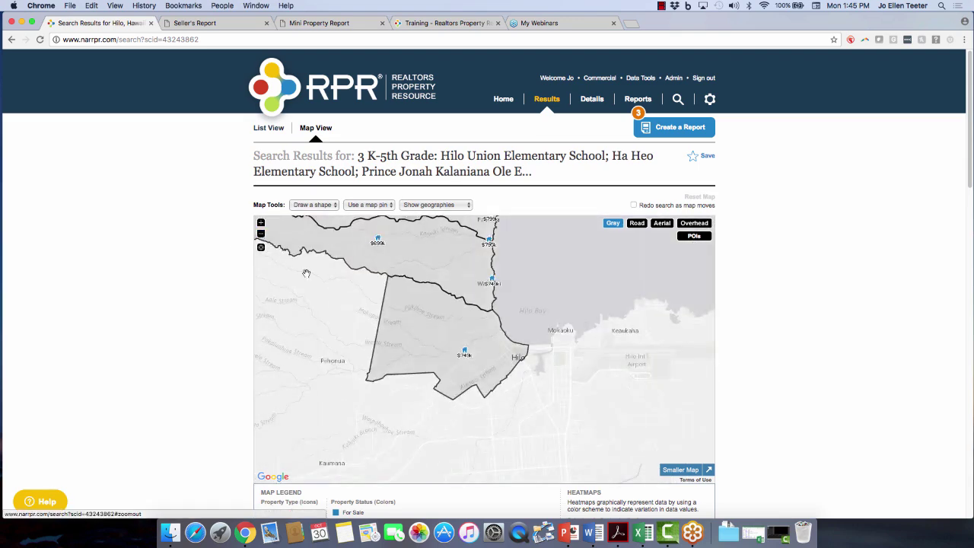
drag(427, 306, 451, 369)
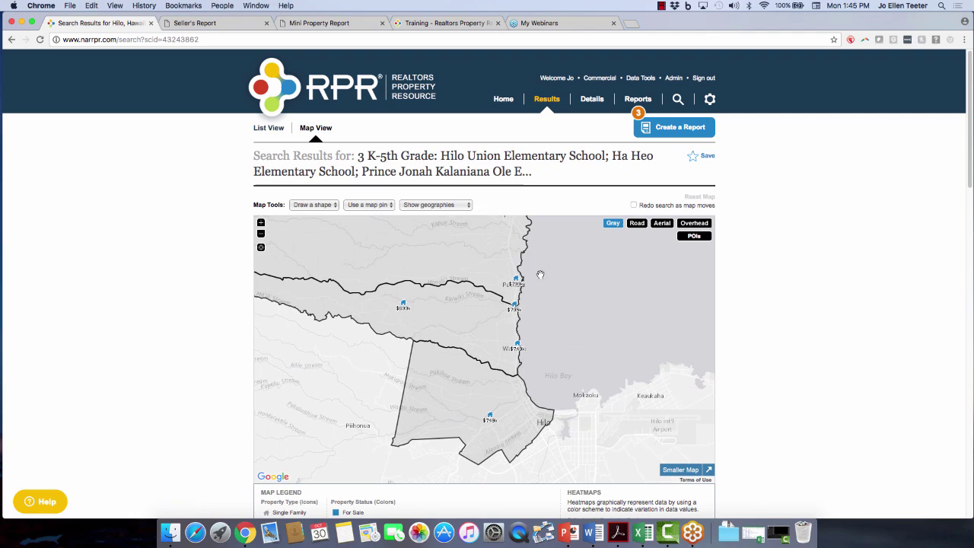
click(268, 129)
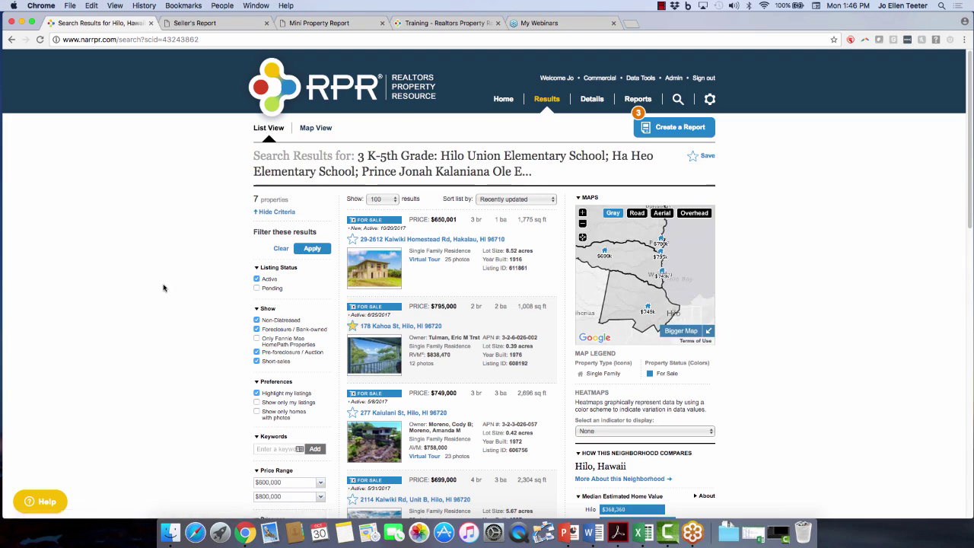
scroll(280, 377, down, 3)
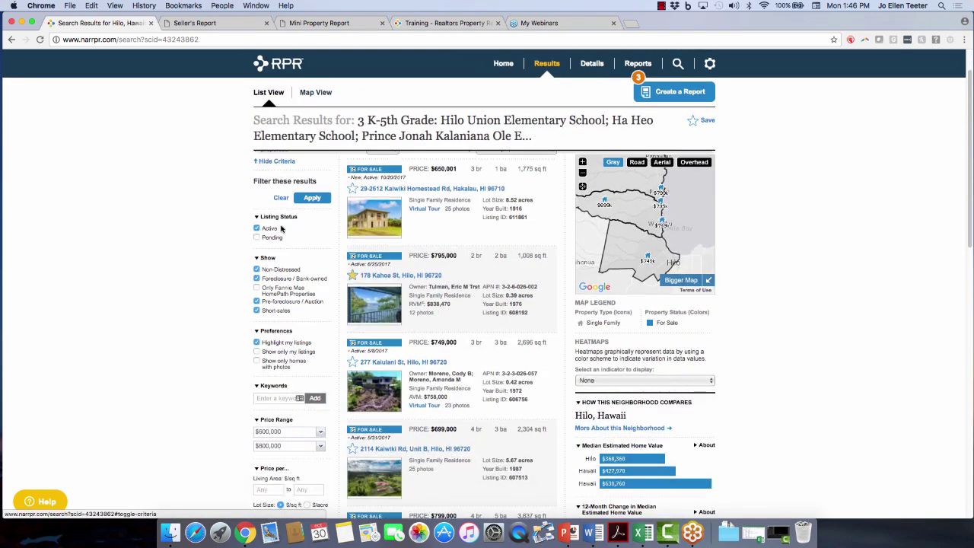
scroll(281, 393, down, 9)
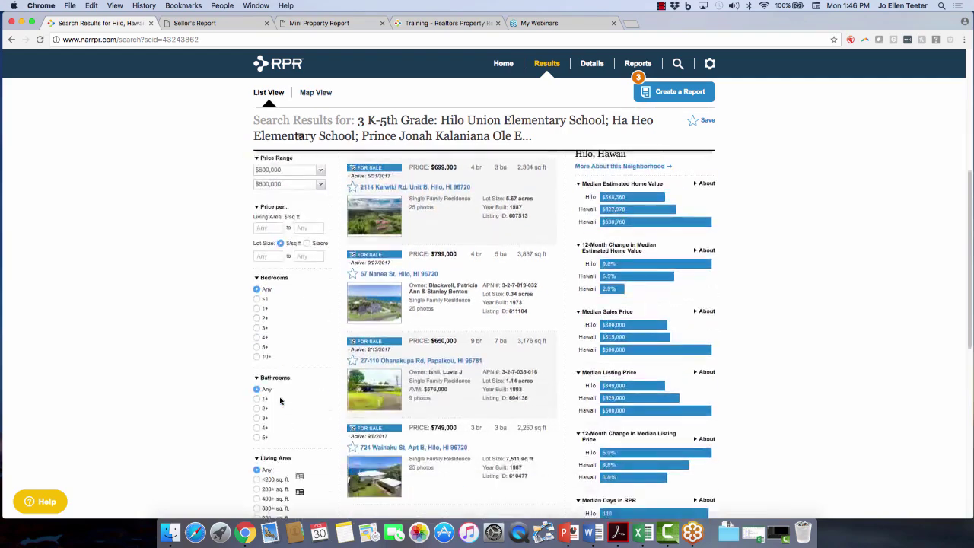
scroll(280, 400, down, 6)
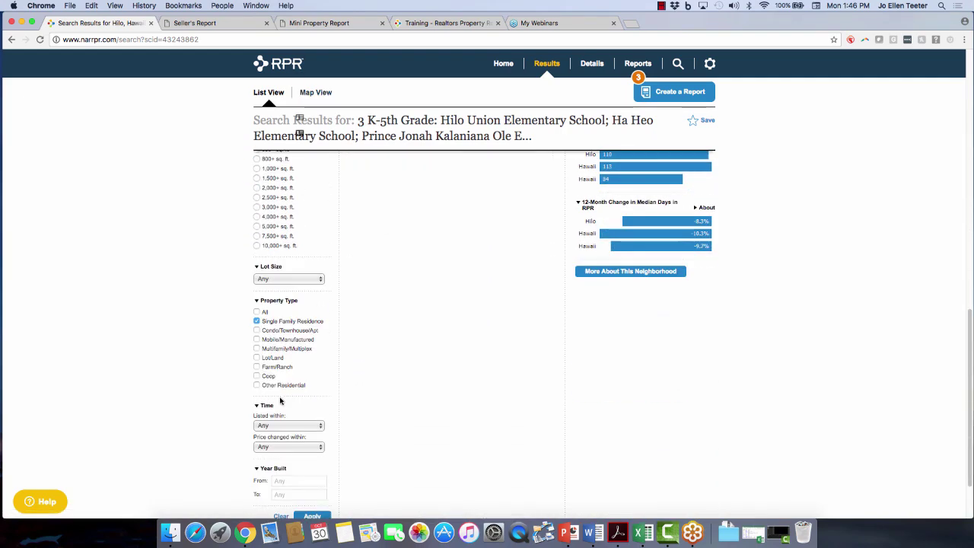
scroll(278, 424, up, 18)
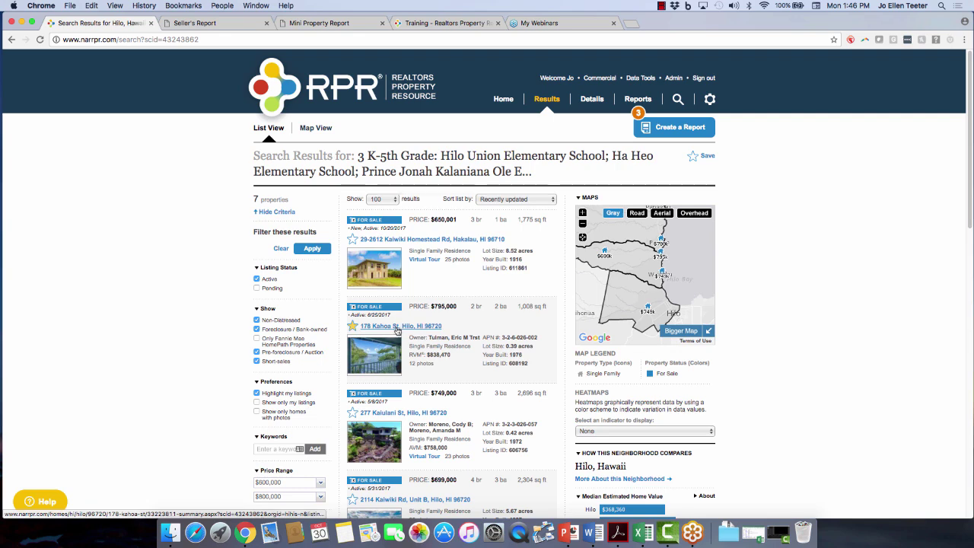
click(397, 332)
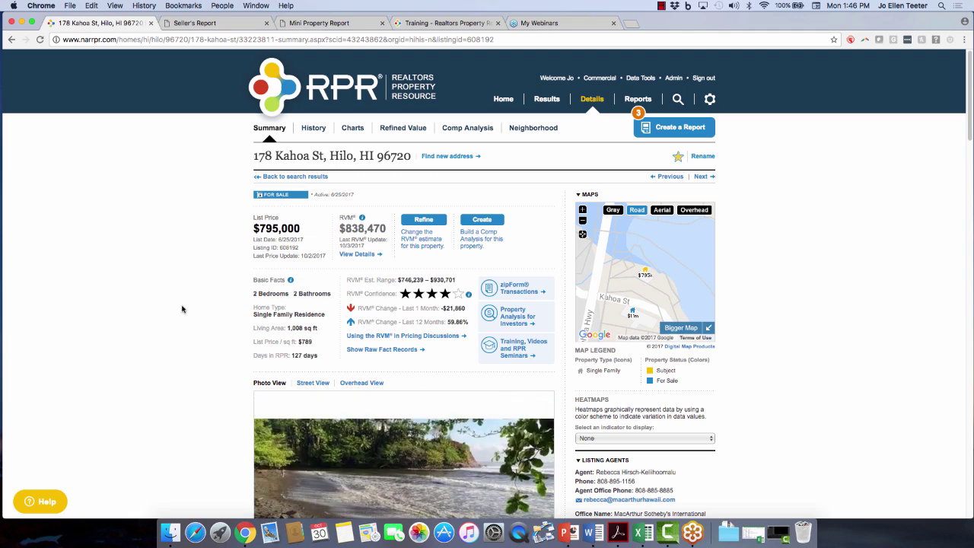
scroll(175, 328, down, 2)
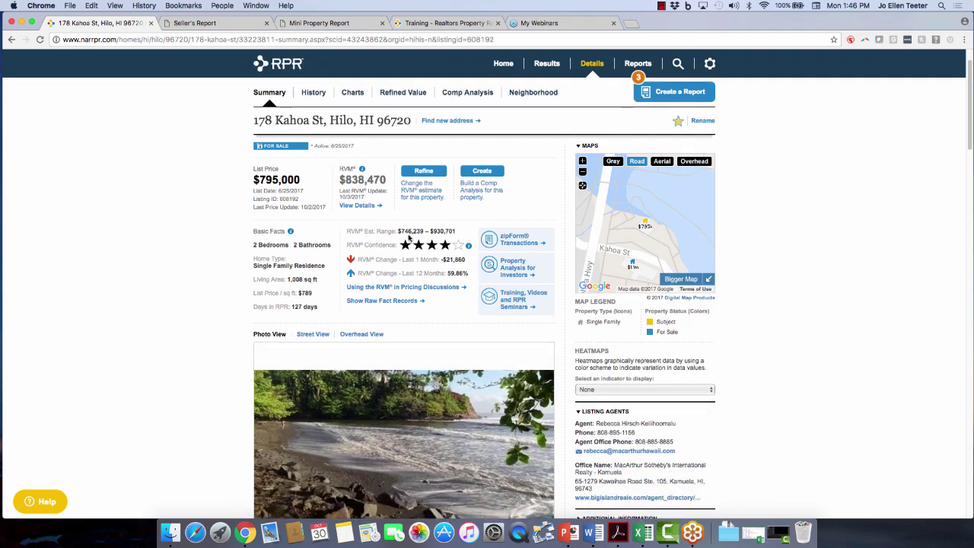
scroll(416, 274, down, 1)
scroll(167, 304, down, 5)
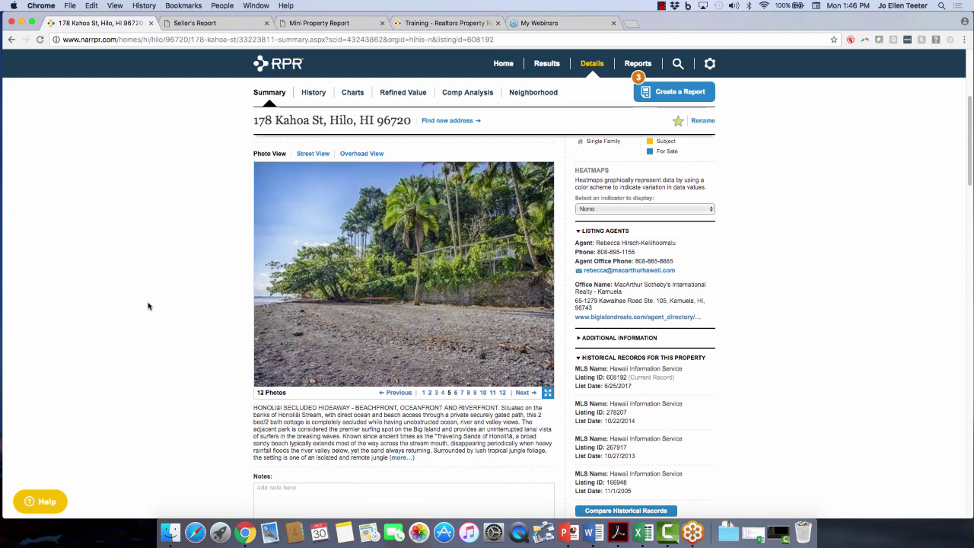
Advance three listing photos, then enlarge the gallery to full screen.
click(523, 393)
click(524, 394)
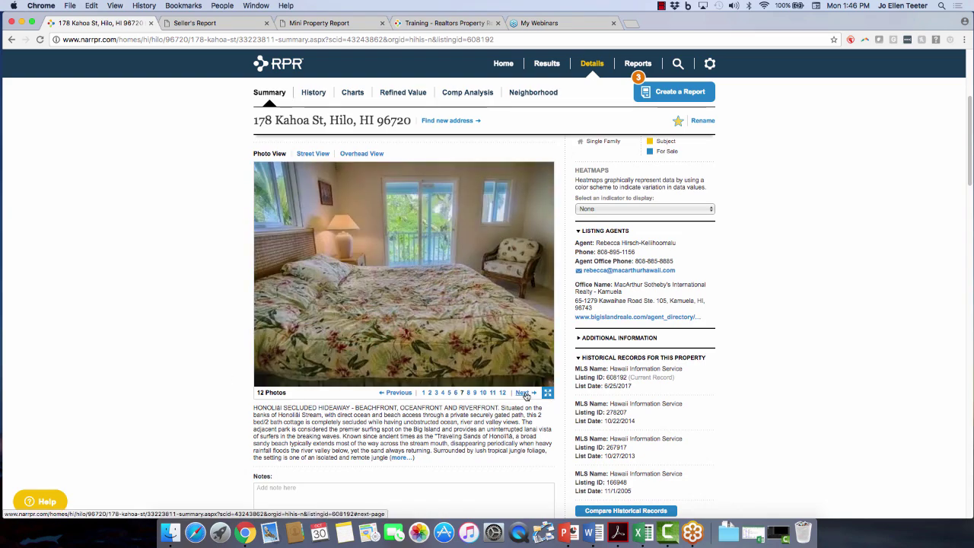
click(524, 393)
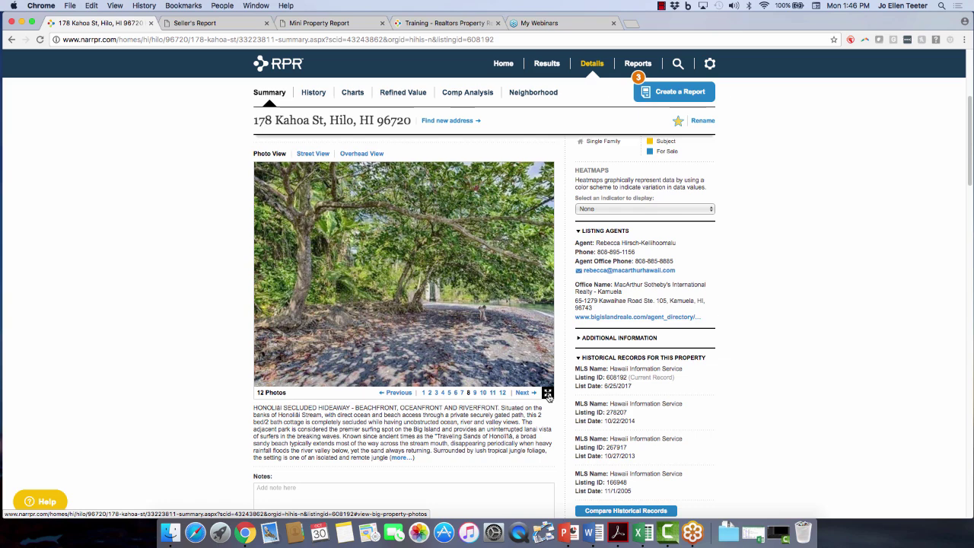
click(548, 393)
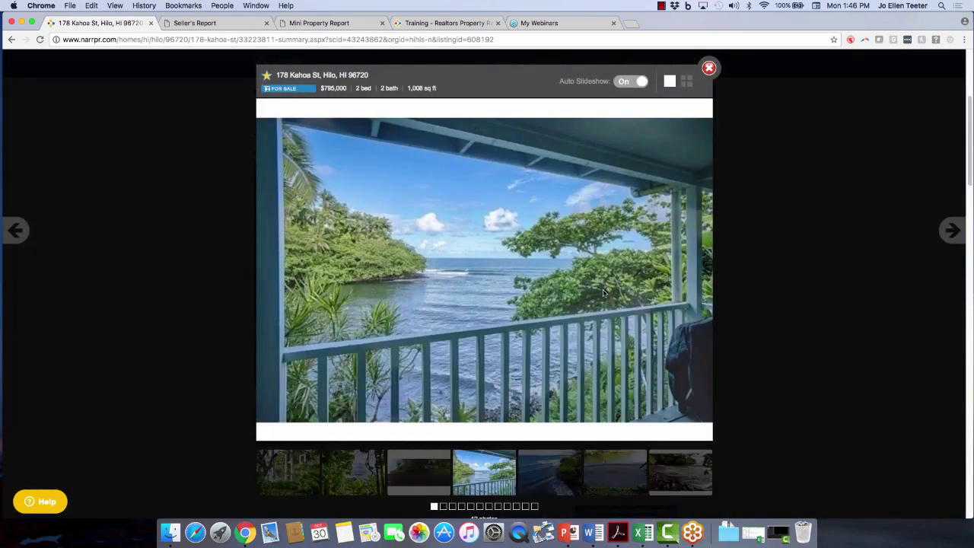
Advance five photos, view all 12 in grid view, then close the photo viewer.
click(950, 232)
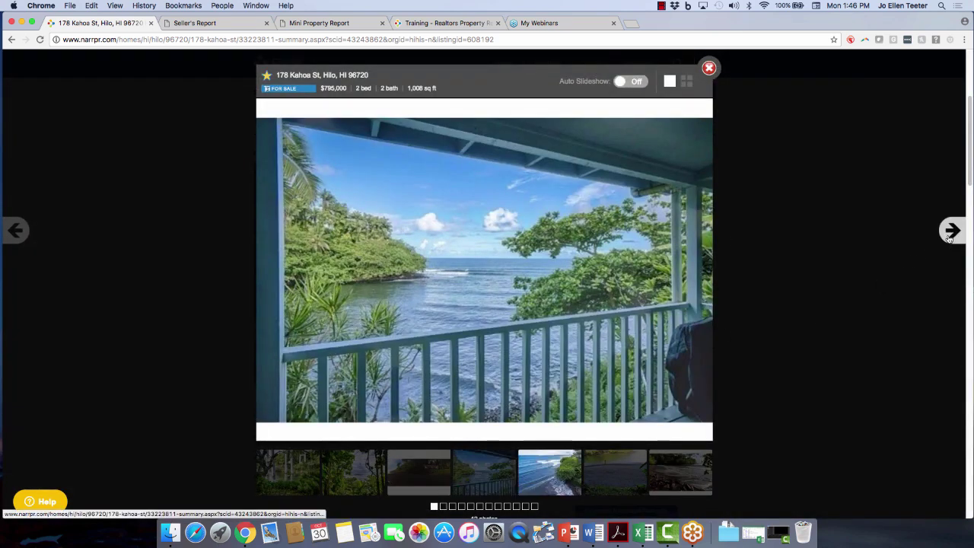
click(950, 232)
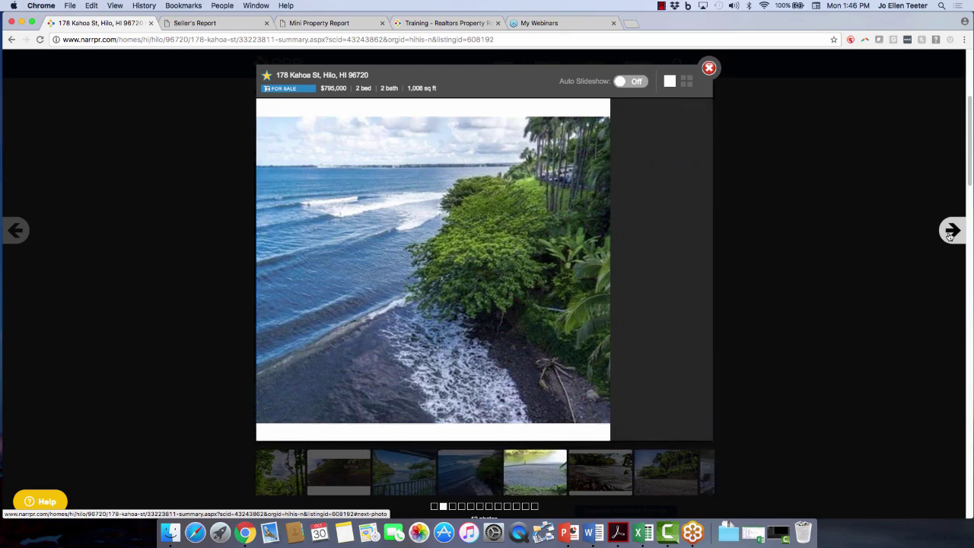
click(950, 232)
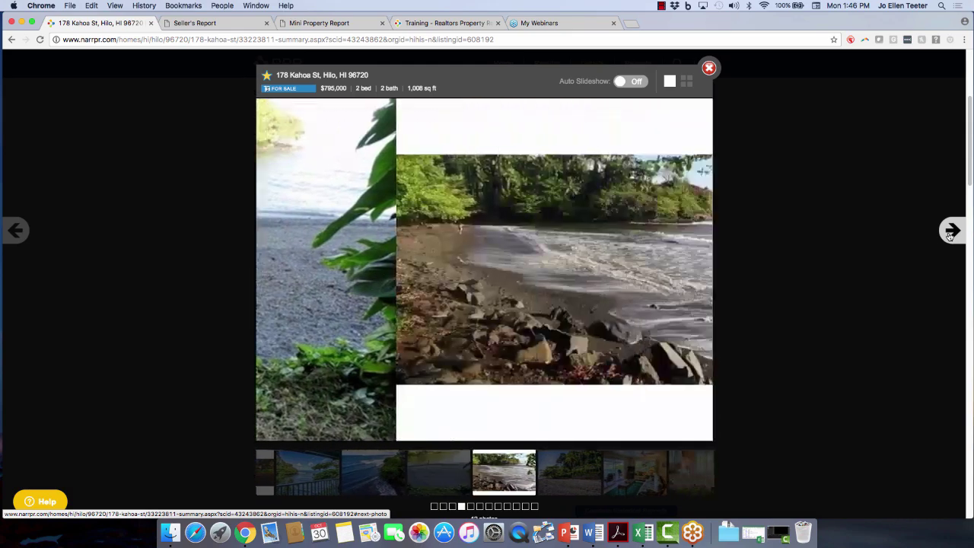
click(951, 232)
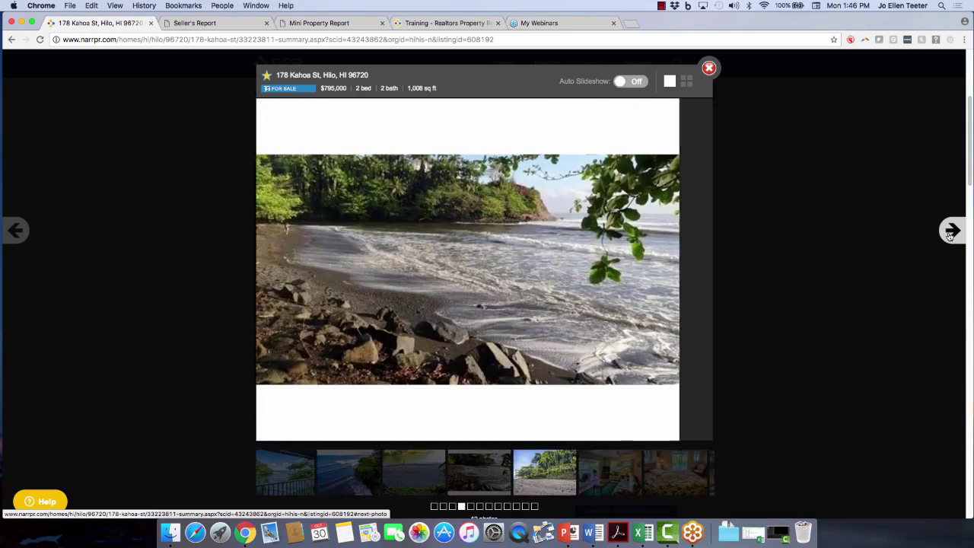
click(950, 232)
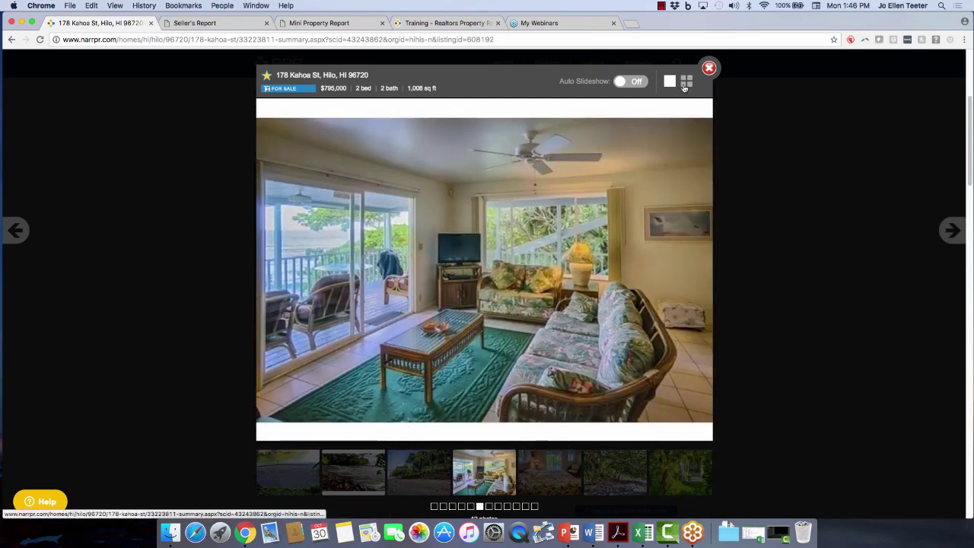
click(685, 82)
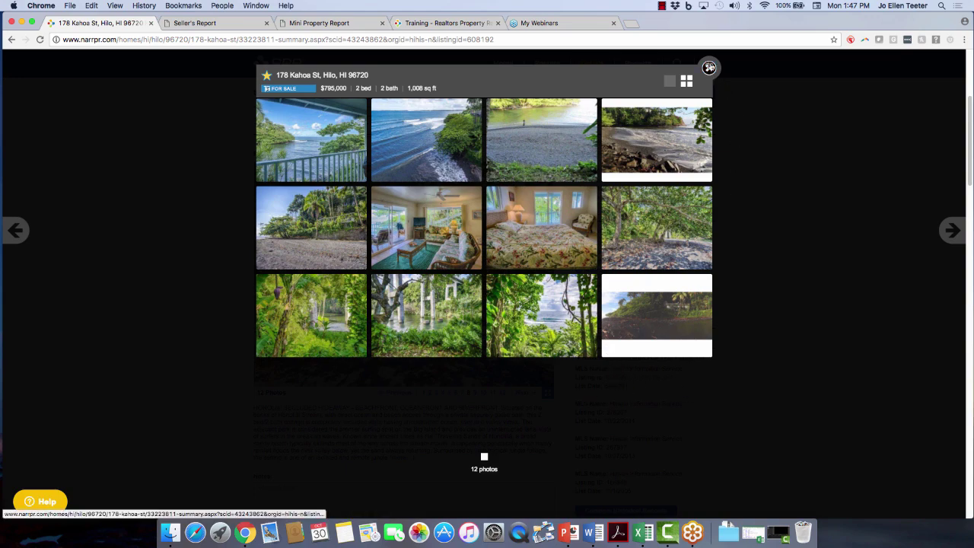
click(708, 68)
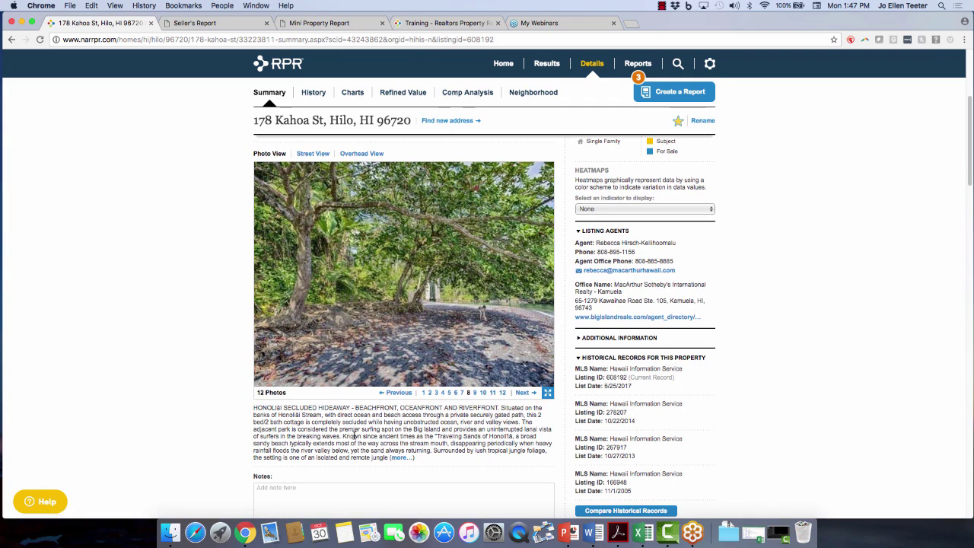
Add the note 'second bedroom needs some ceiling work done' and exclude it from reports.
scroll(316, 438, down, 2)
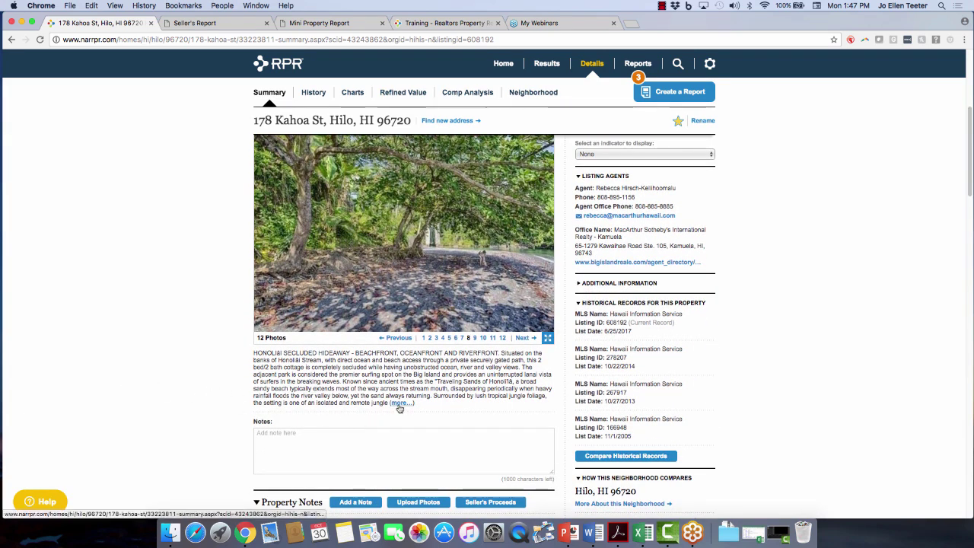
scroll(153, 405, down, 1)
scroll(154, 405, down, 1)
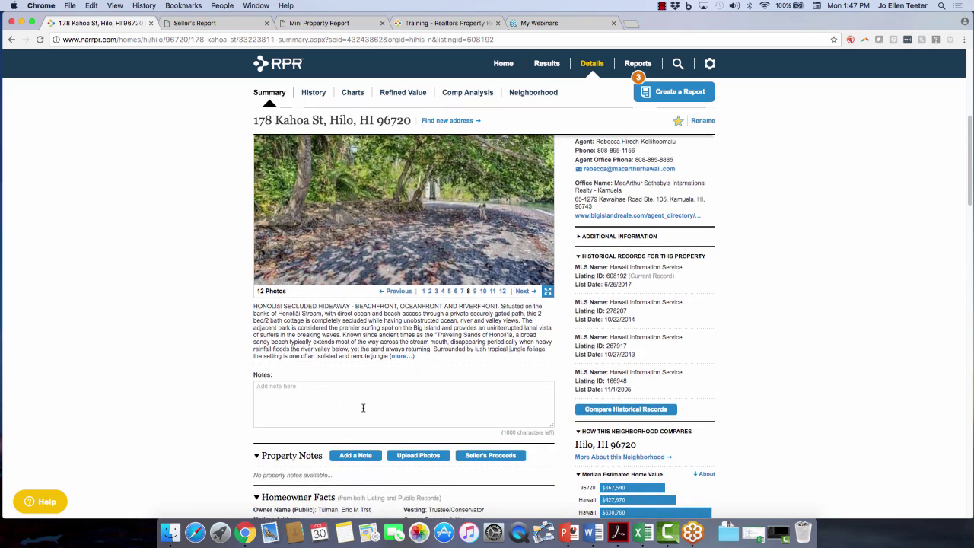
click(312, 404)
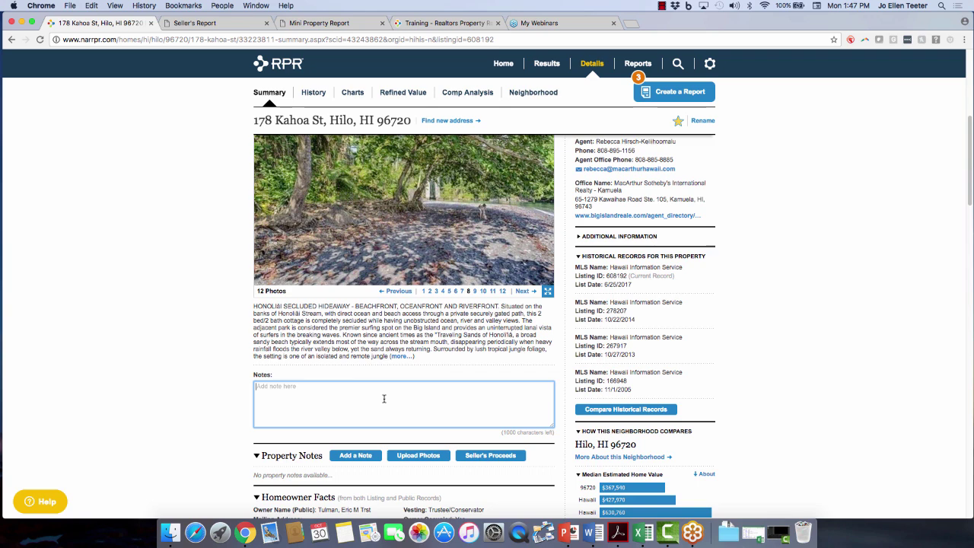
text(second bedor)
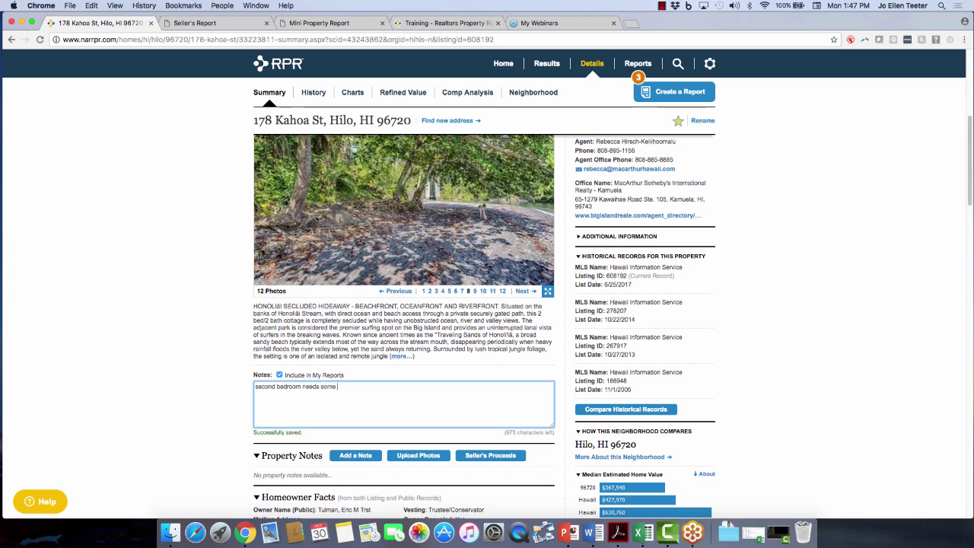
text(ceiling work doen)
click(279, 374)
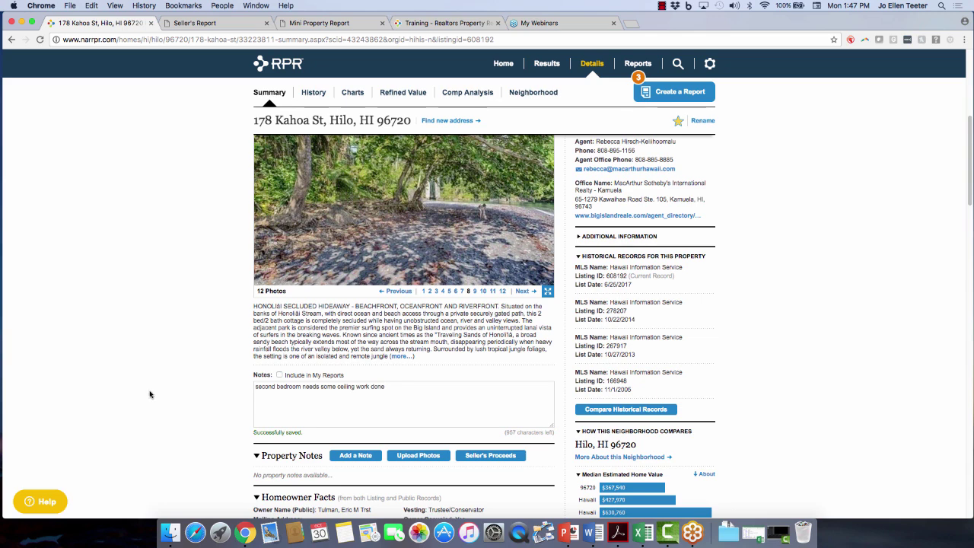
scroll(167, 404, down, 3)
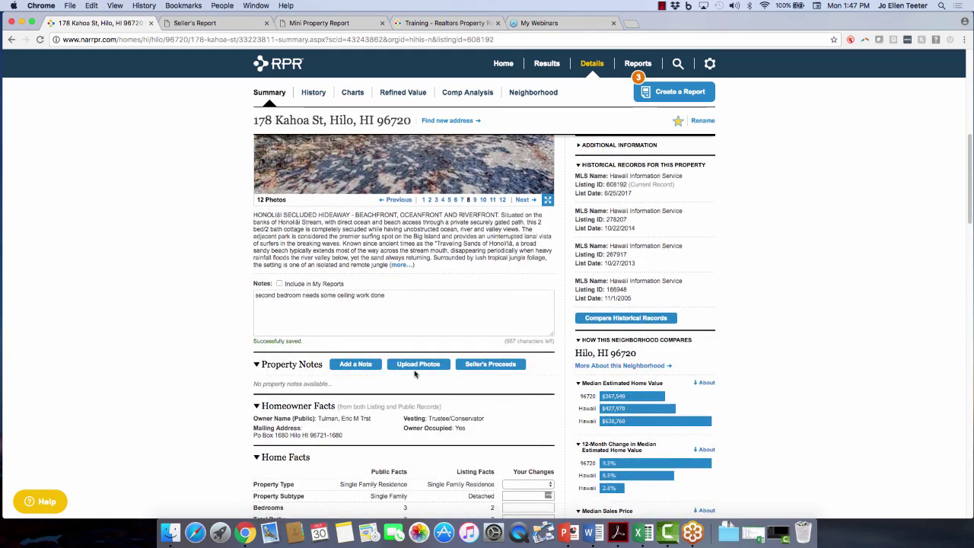
scroll(151, 393, down, 2)
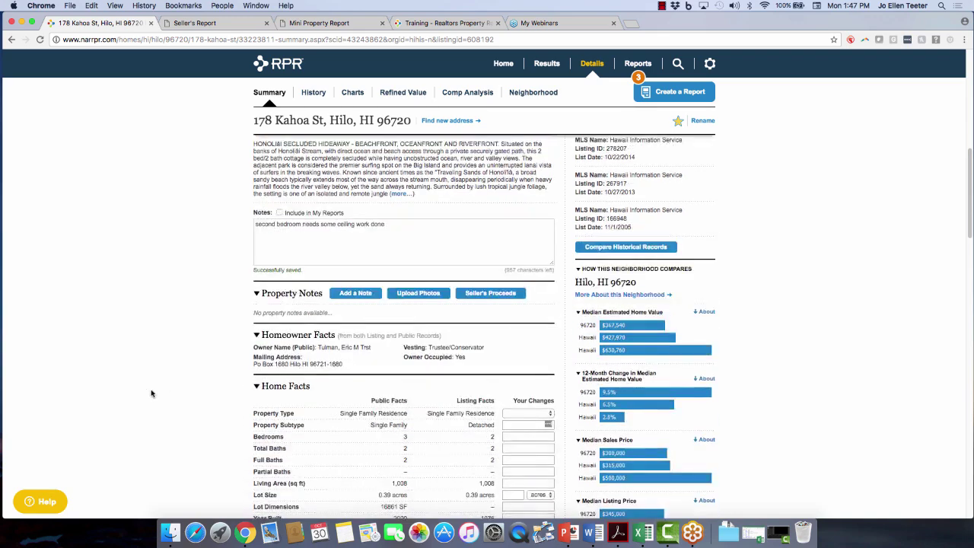
scroll(175, 394, down, 3)
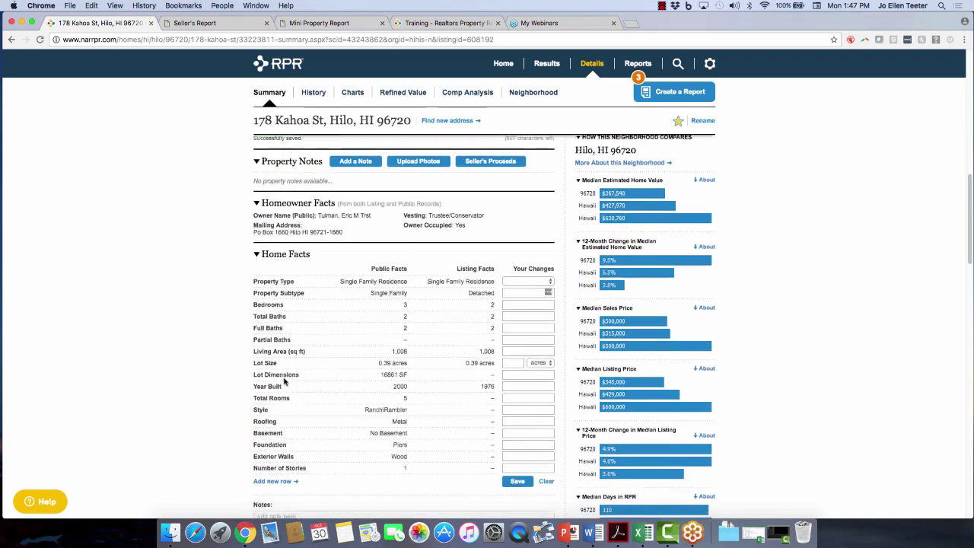
scroll(284, 380, down, 2)
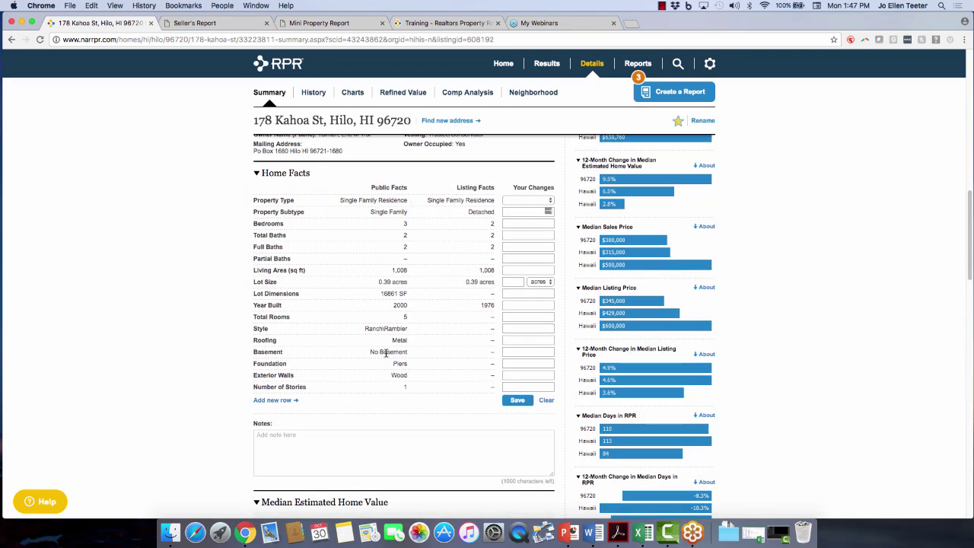
scroll(122, 356, down, 3)
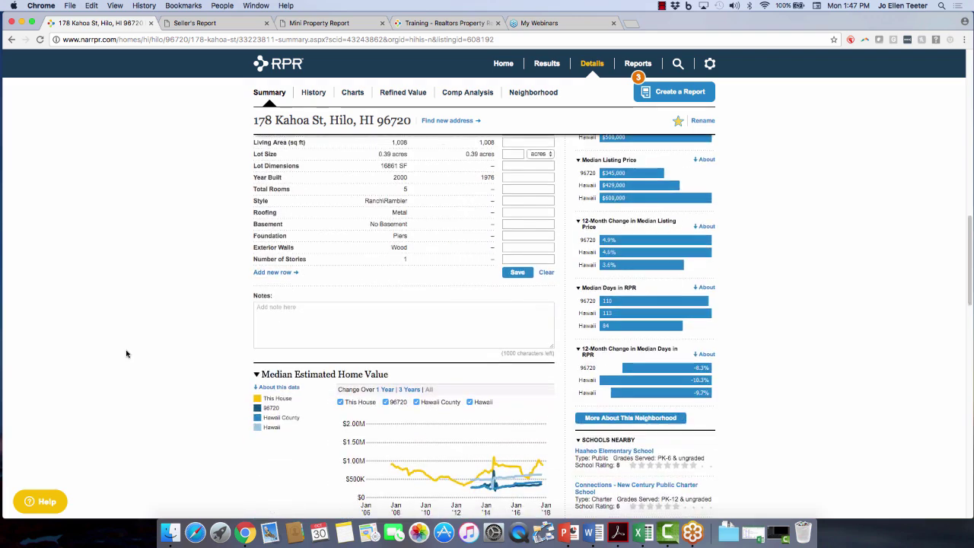
scroll(126, 353, down, 4)
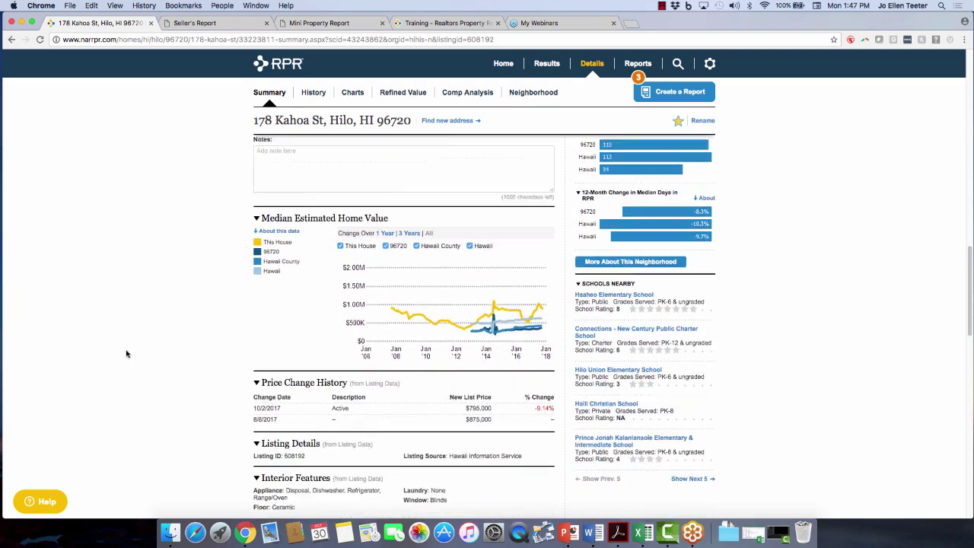
scroll(126, 353, down, 1)
scroll(126, 353, down, 3)
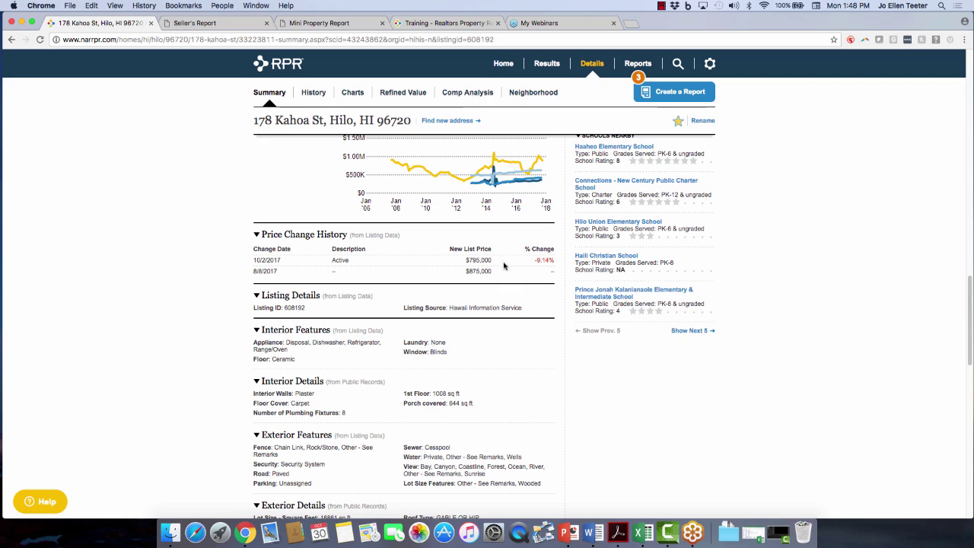
scroll(163, 363, down, 2)
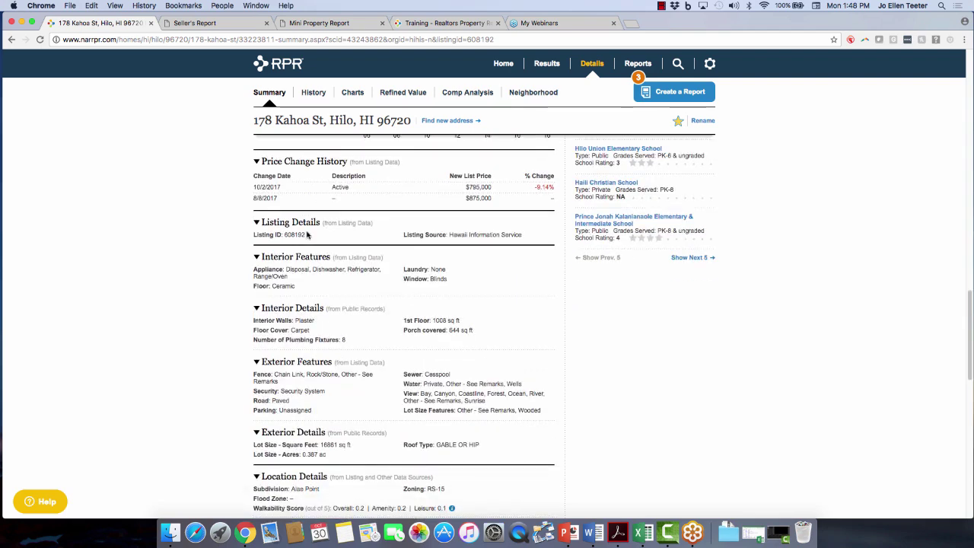
scroll(187, 403, down, 2)
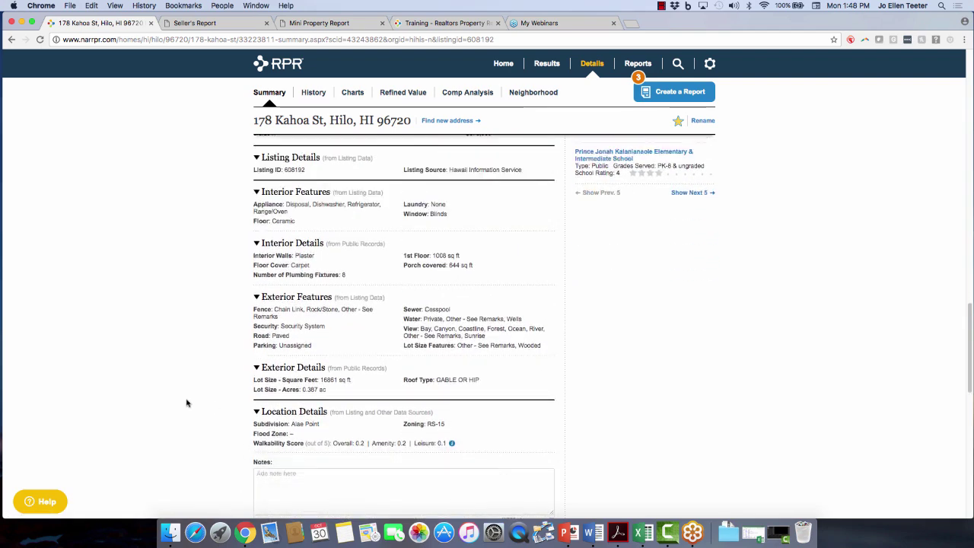
scroll(186, 403, down, 3)
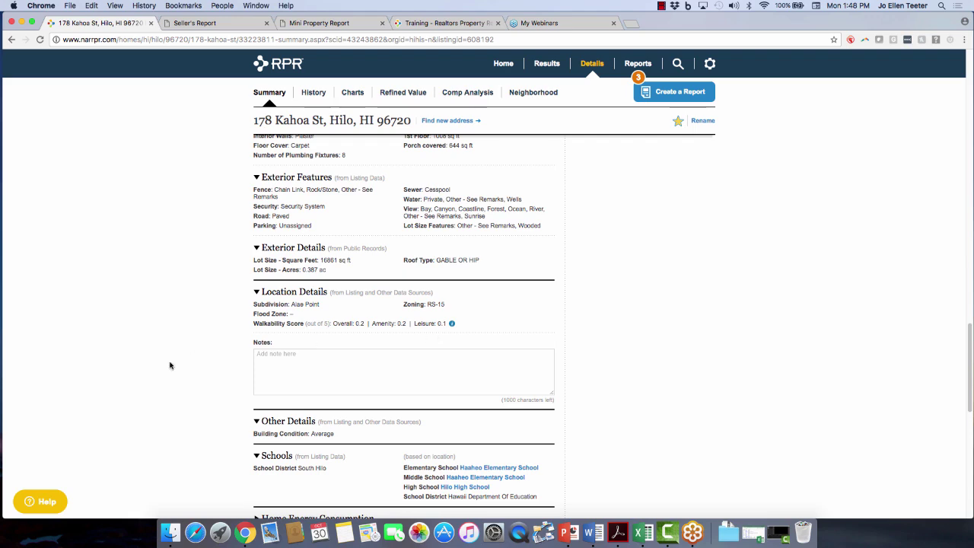
scroll(170, 364, down, 2)
scroll(169, 365, down, 2)
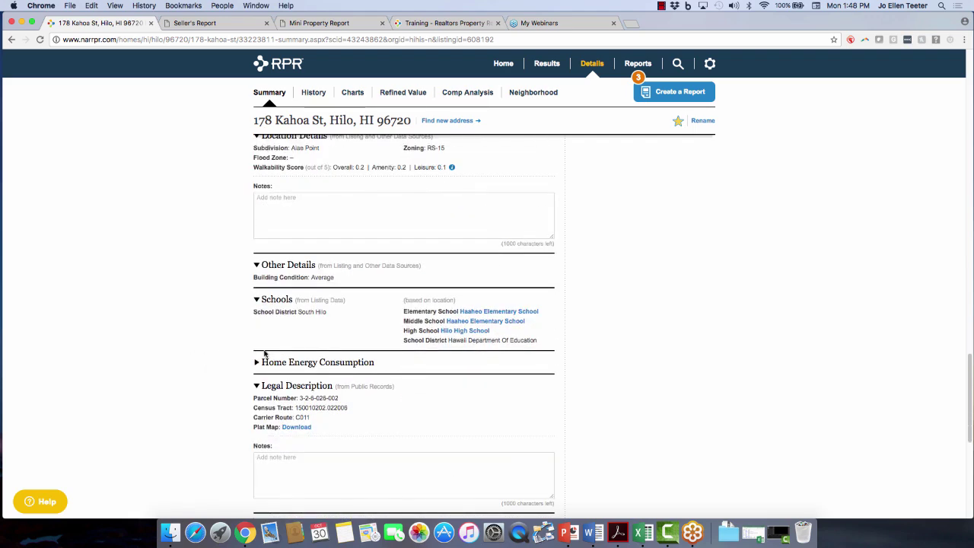
scroll(376, 365, down, 1)
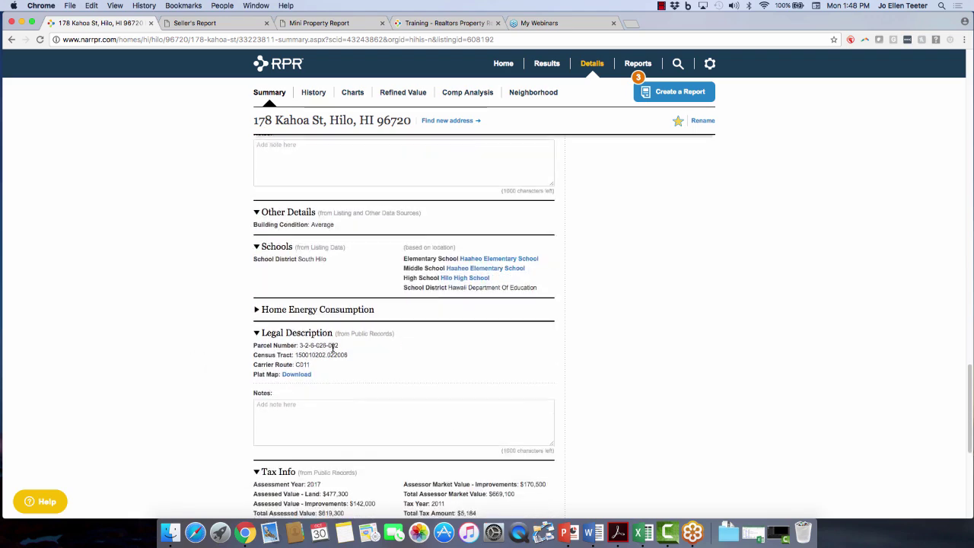
click(319, 312)
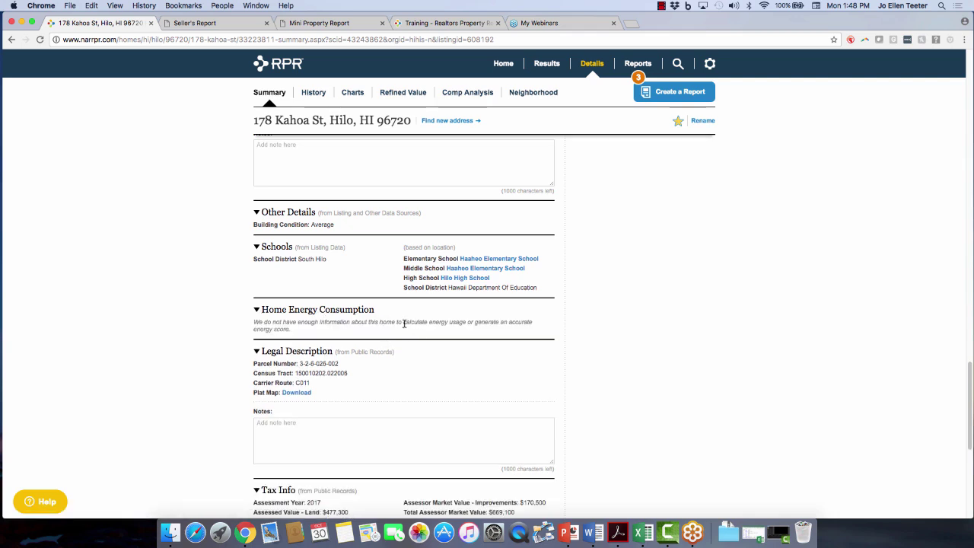
Review the expanded energy section, then scroll back to the top of the summary.
scroll(392, 391, down, 1)
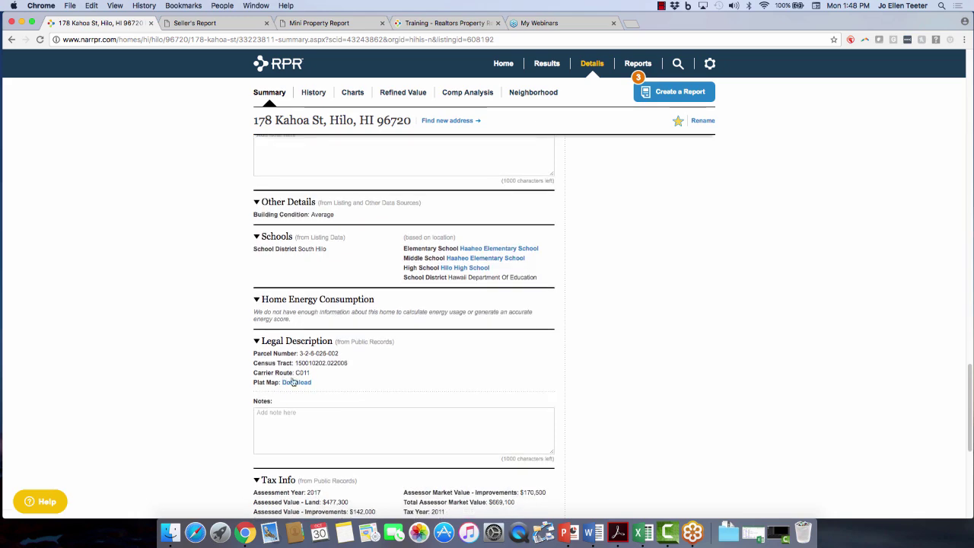
scroll(402, 389, down, 5)
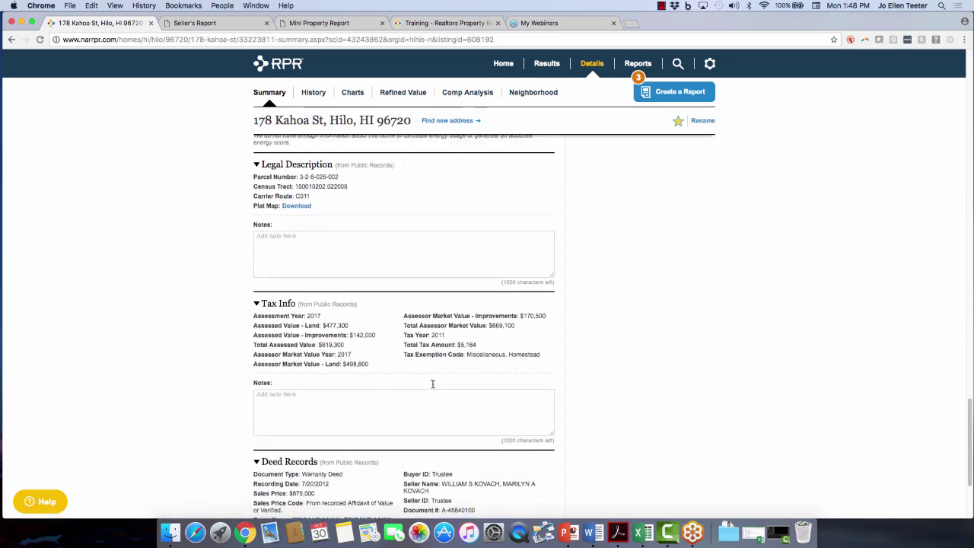
scroll(432, 384, down, 5)
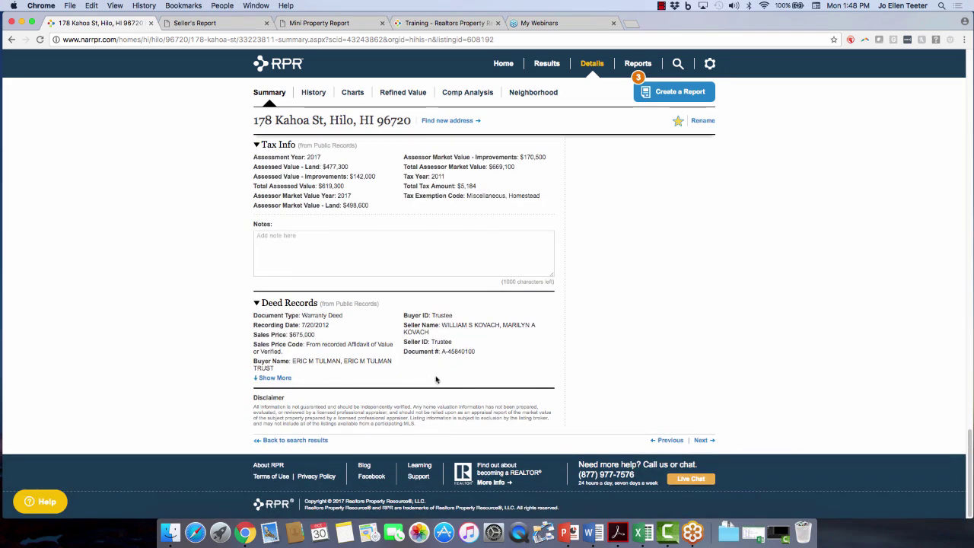
scroll(856, 283, up, 20)
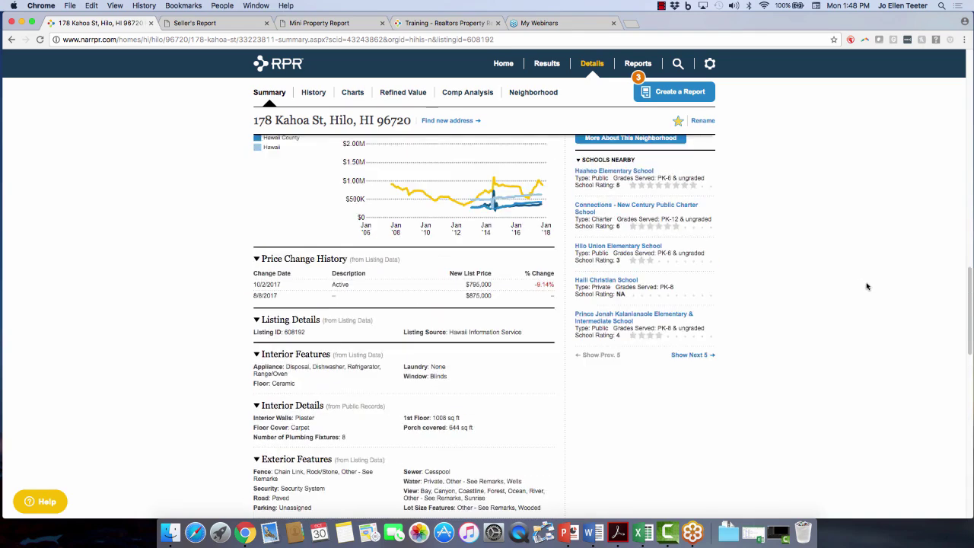
scroll(867, 286, up, 4)
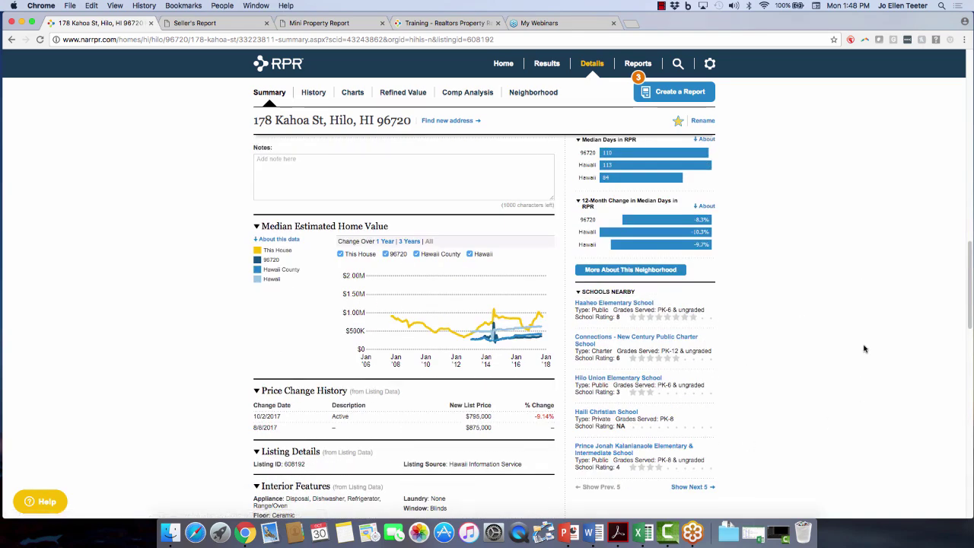
scroll(865, 349, up, 9)
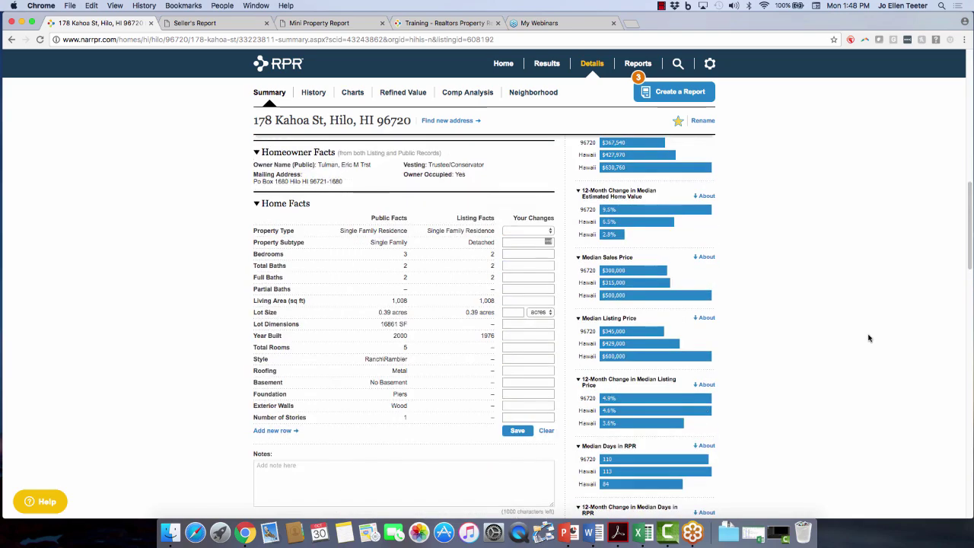
scroll(869, 338, up, 10)
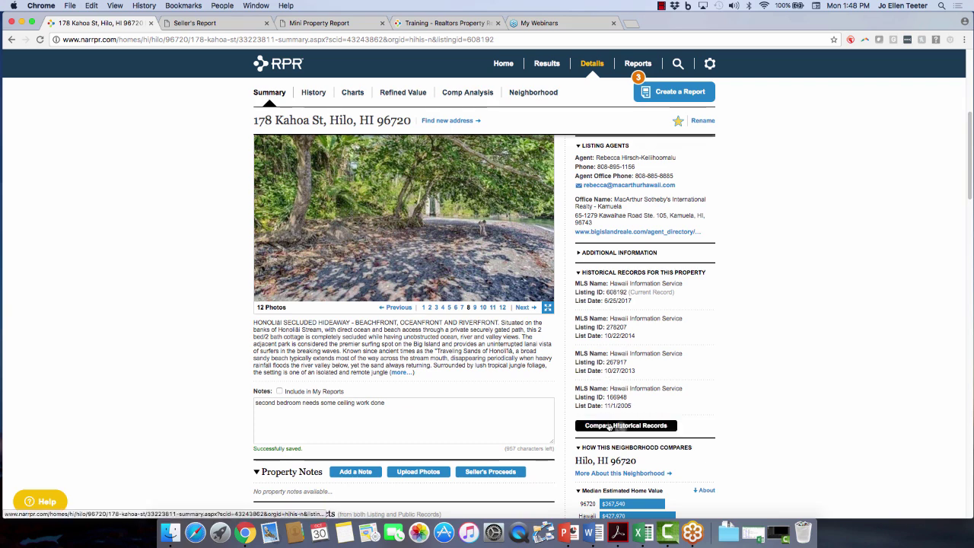
click(609, 428)
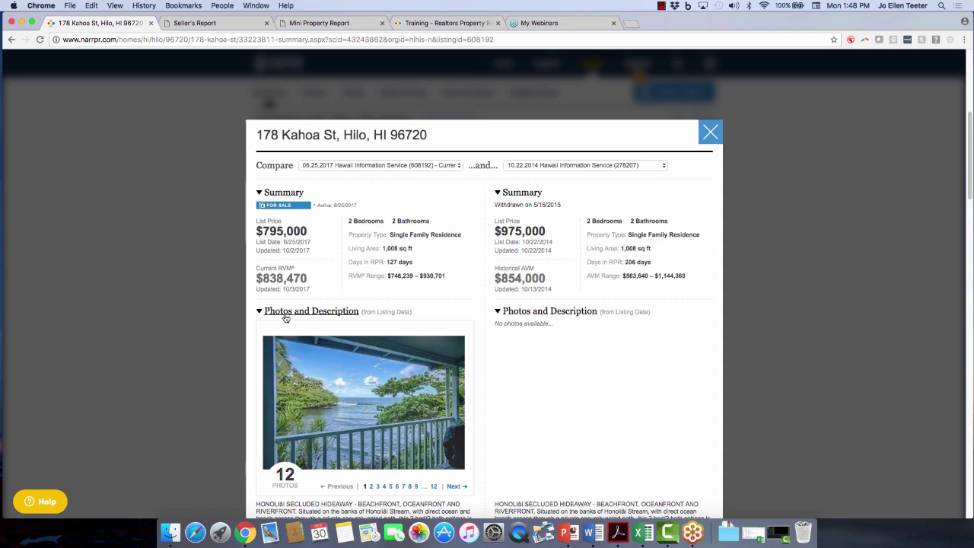
scroll(559, 396, down, 10)
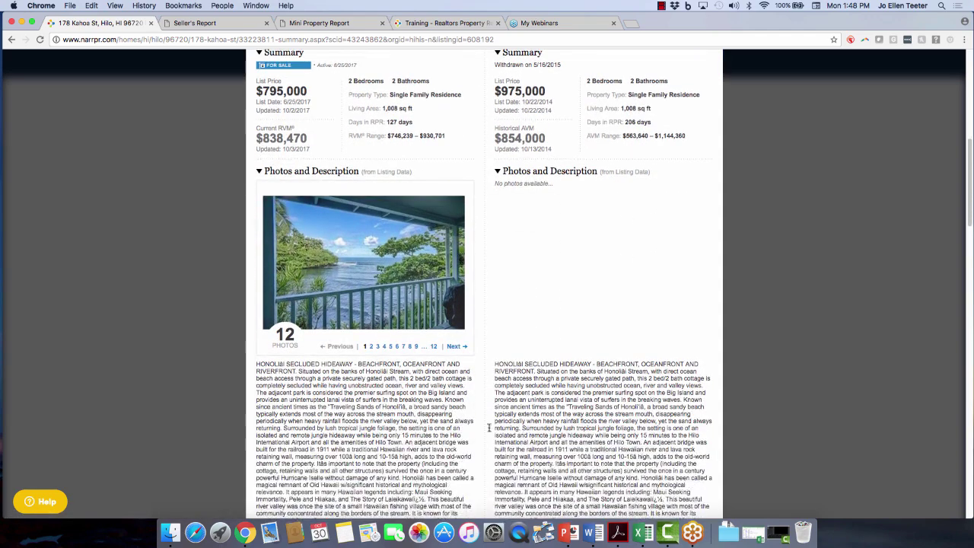
scroll(532, 402, down, 5)
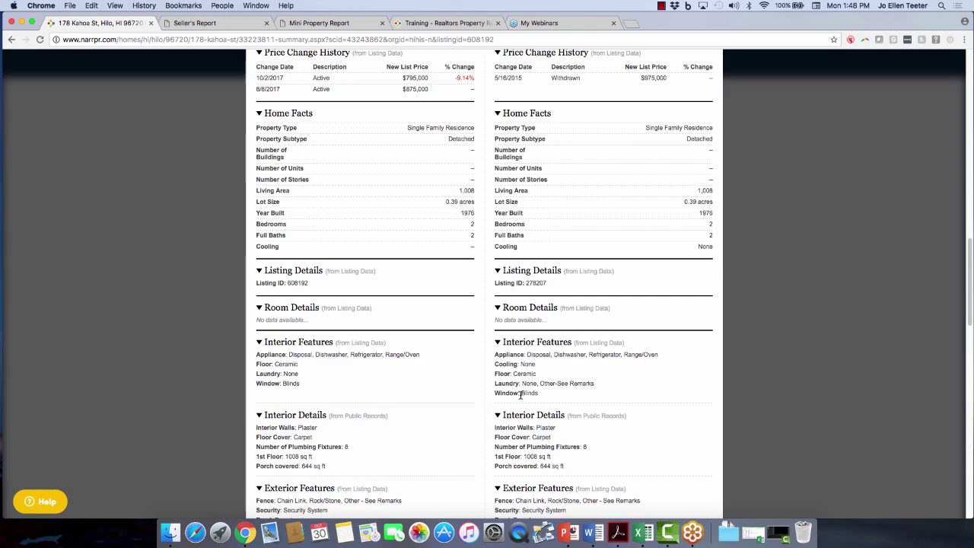
scroll(520, 394, down, 1)
scroll(520, 394, down, 5)
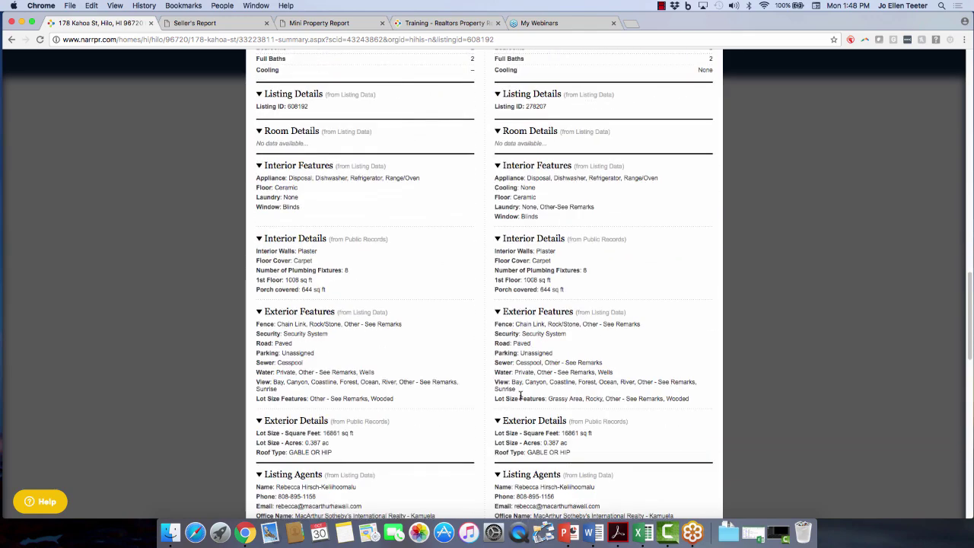
scroll(517, 393, up, 20)
click(641, 238)
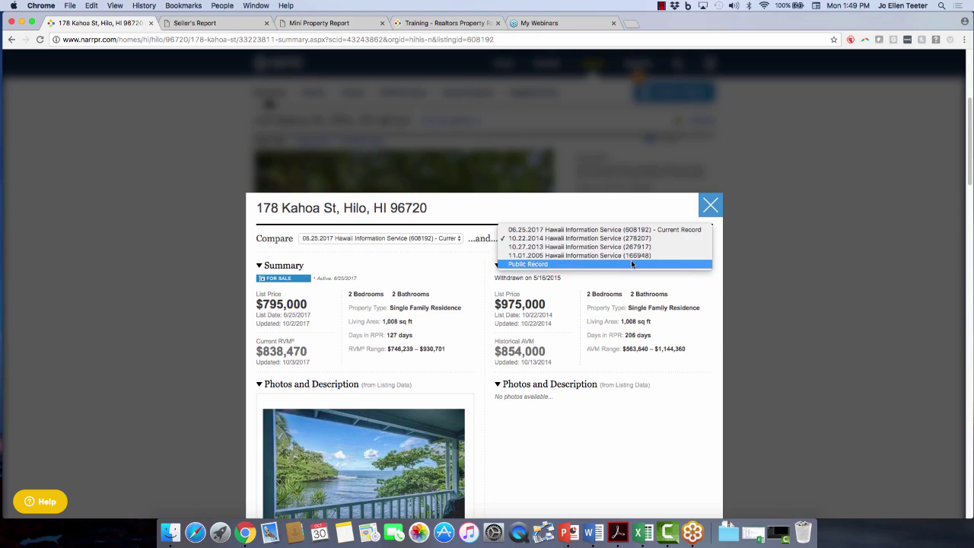
click(711, 207)
click(711, 207)
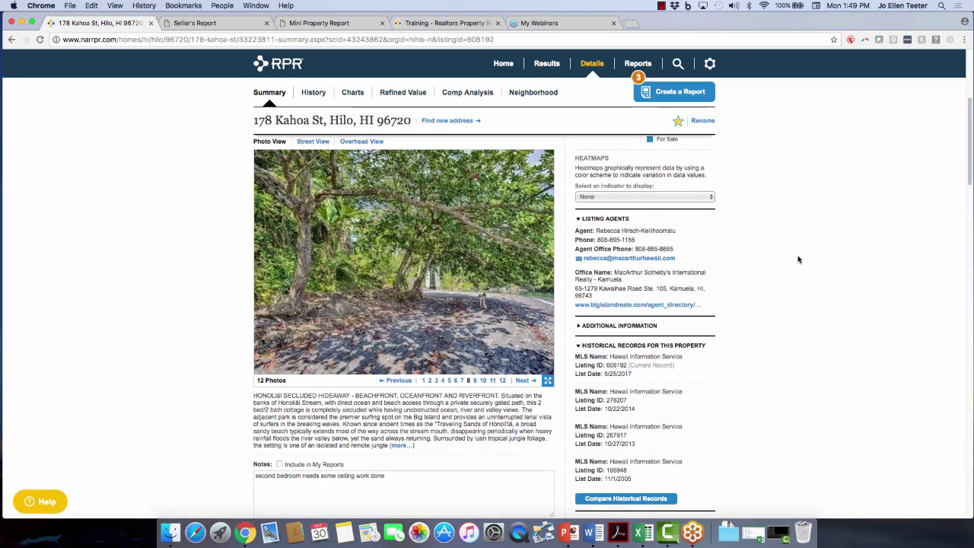
scroll(799, 259, up, 1)
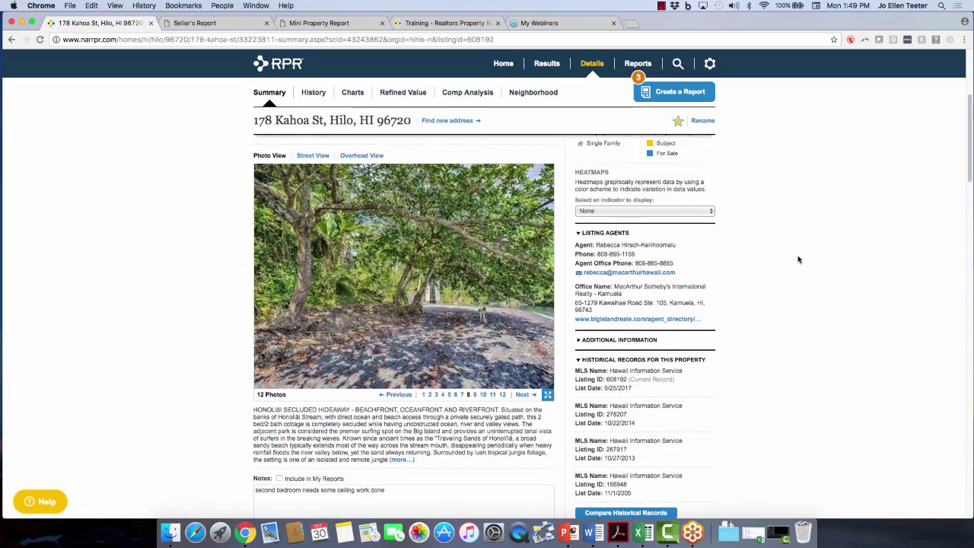
click(605, 340)
scroll(834, 277, down, 2)
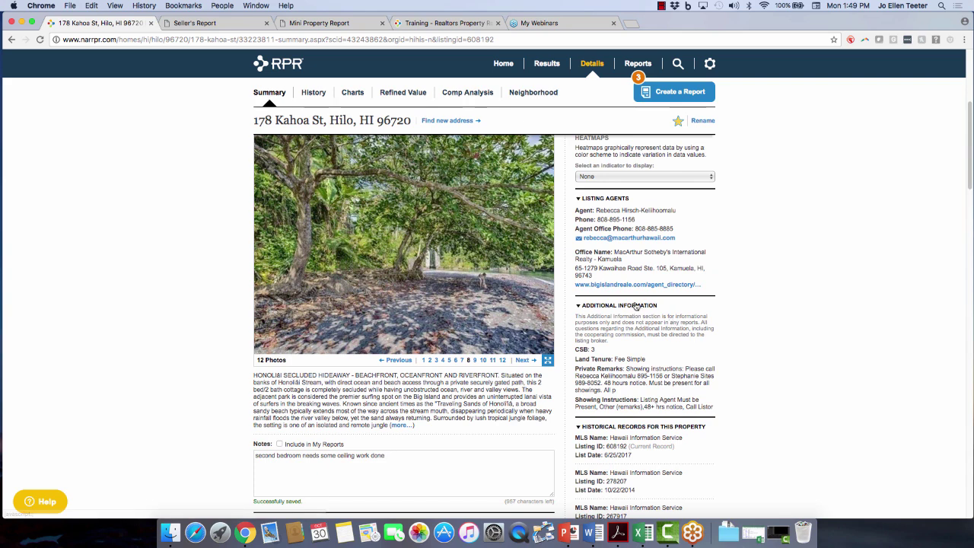
click(630, 307)
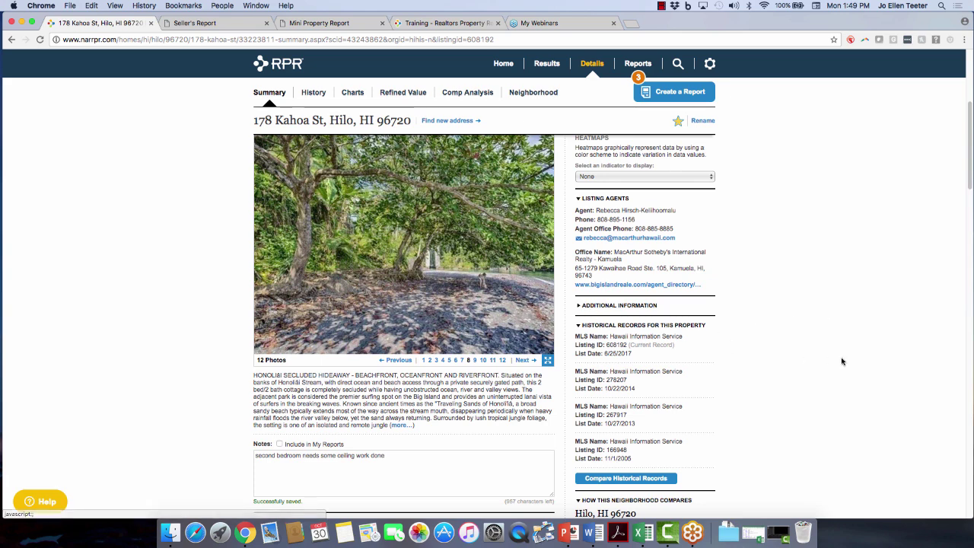
scroll(841, 308, up, 2)
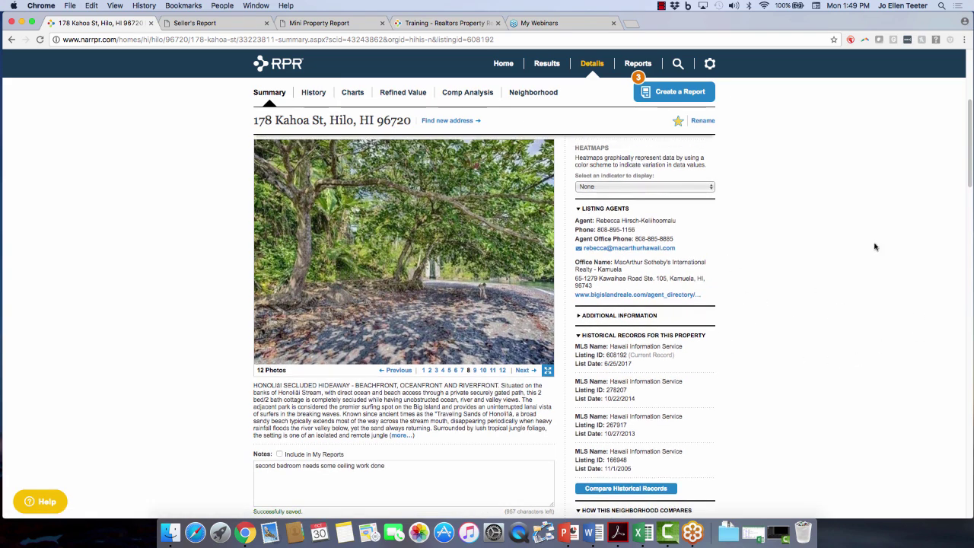
scroll(859, 260, up, 5)
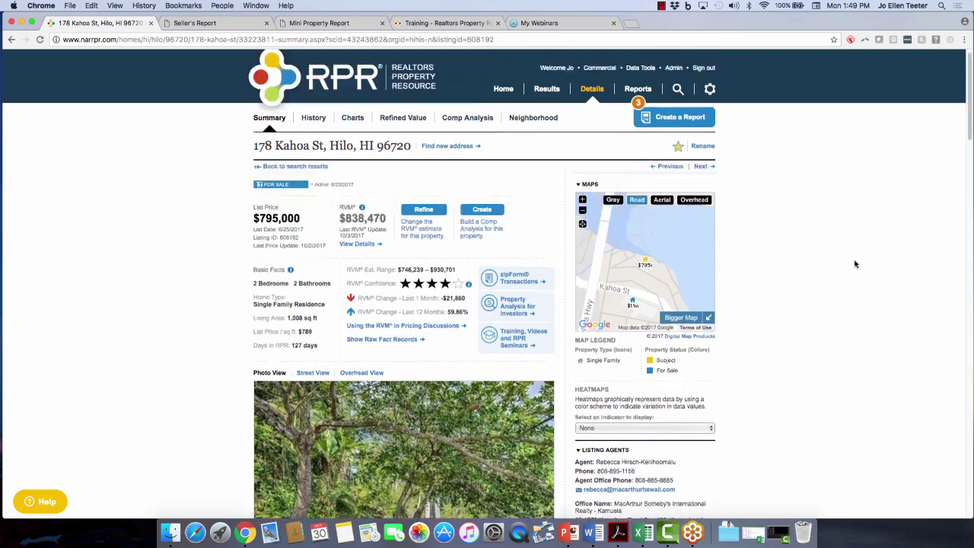
Move through the History and Comparables tabs to the Hilo, HI 96720 neighborhood page.
click(313, 129)
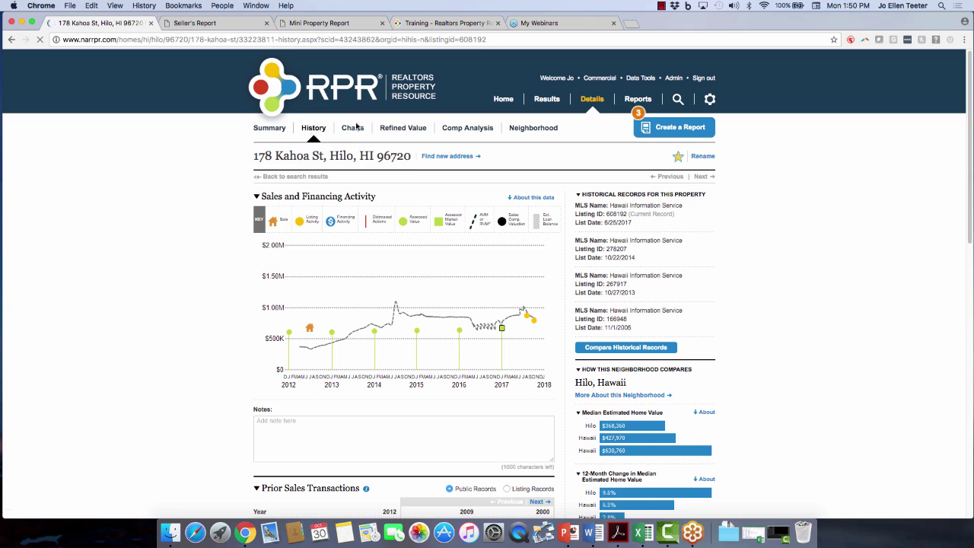
click(468, 128)
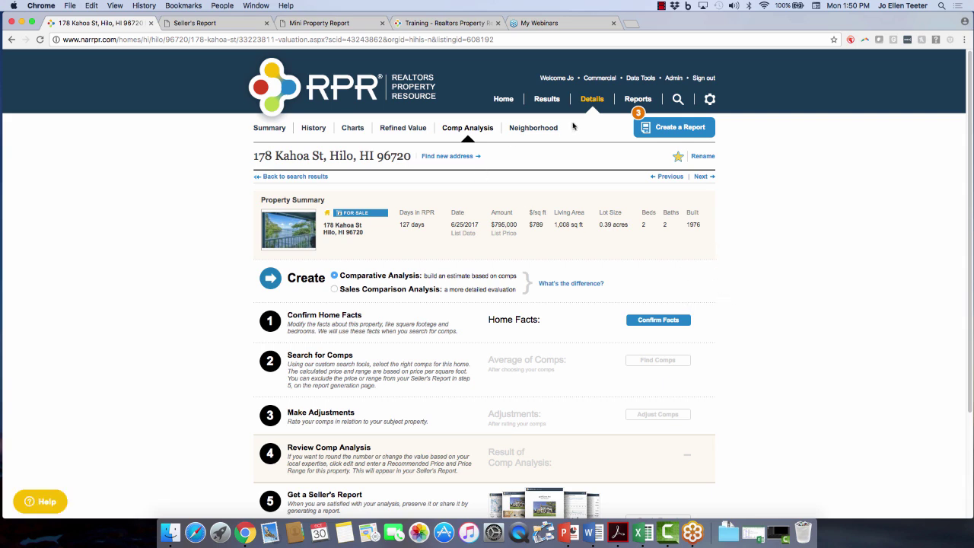
click(533, 128)
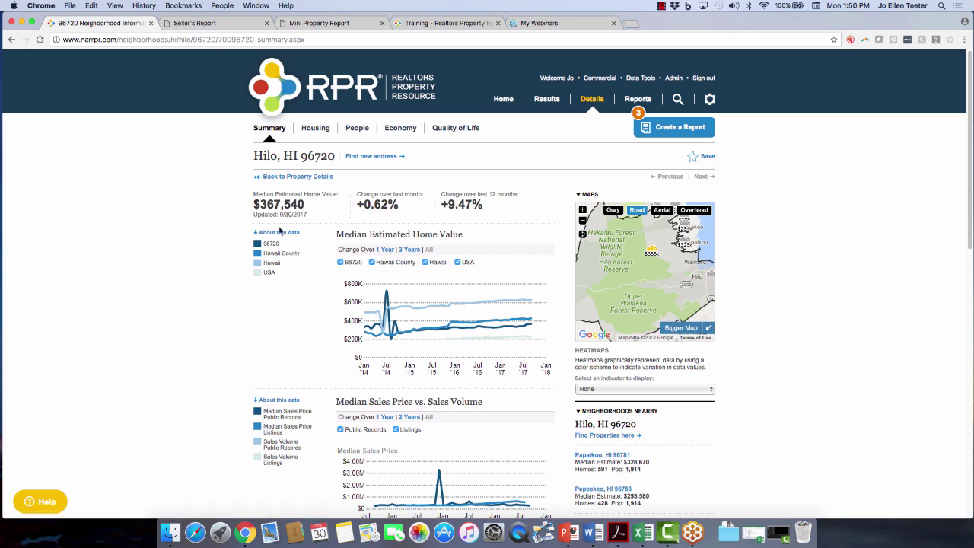
Expand 'About this data' and scroll through the Hilo 96720 summary charts.
click(282, 233)
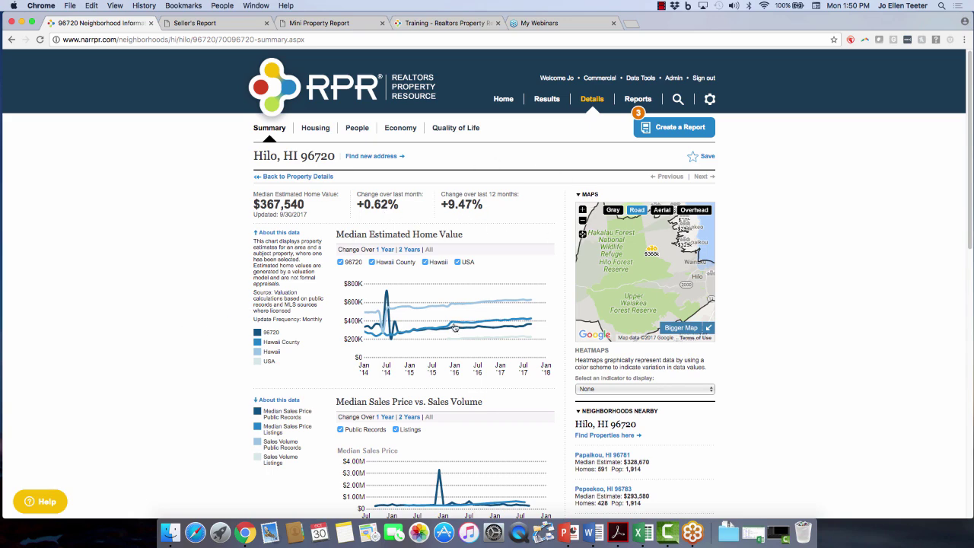
mouse_move(458, 324)
scroll(145, 342, down, 5)
scroll(145, 346, down, 3)
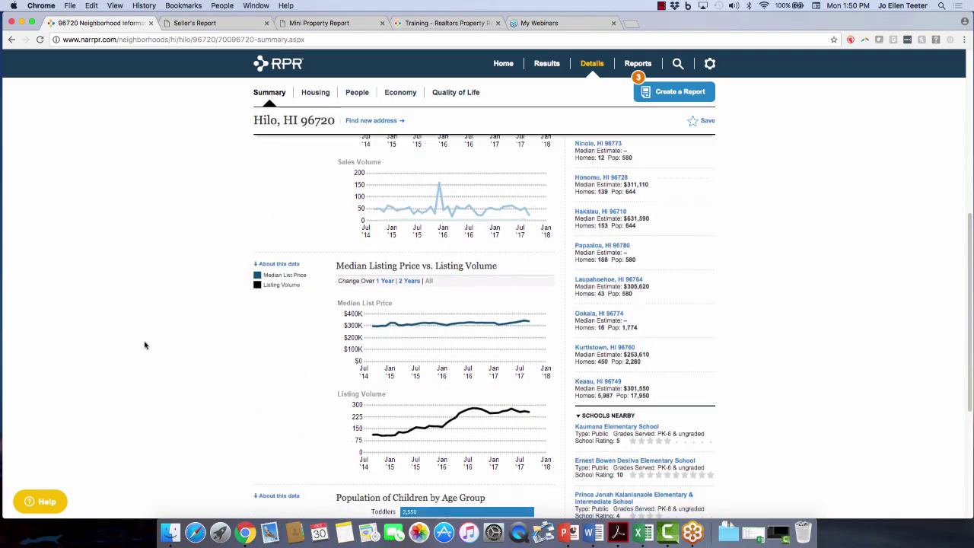
scroll(145, 345, down, 2)
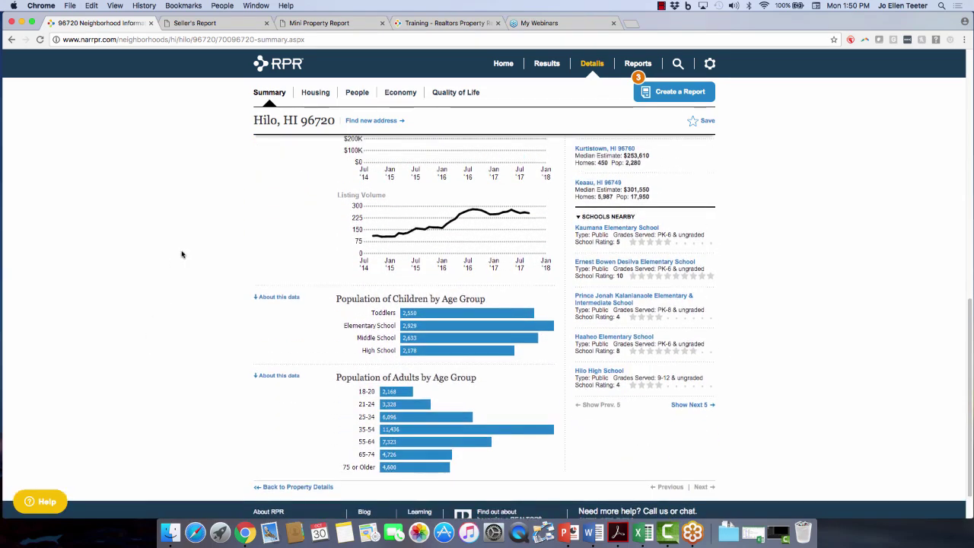
Switch to the Housing tab to review Hilo 96720's housing facts and stats.
click(308, 94)
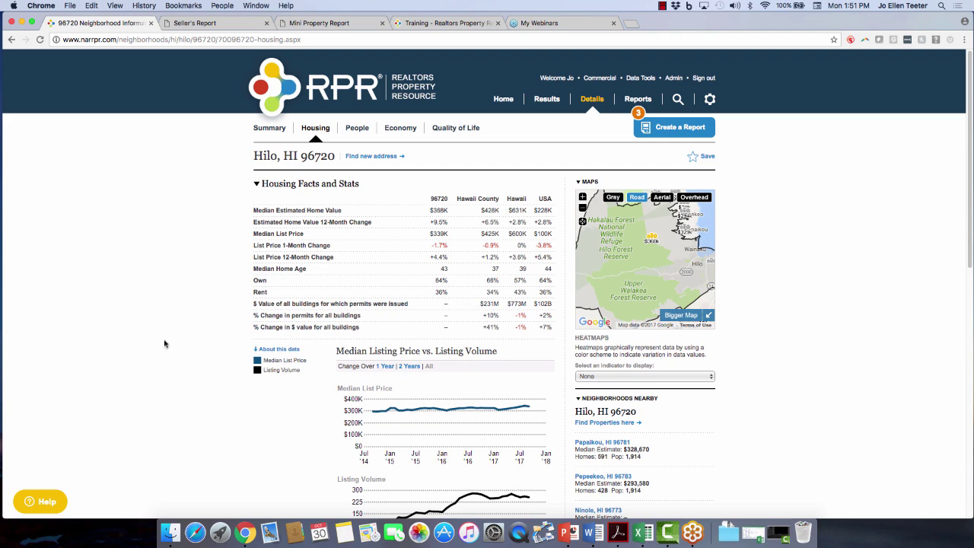
scroll(148, 351, down, 5)
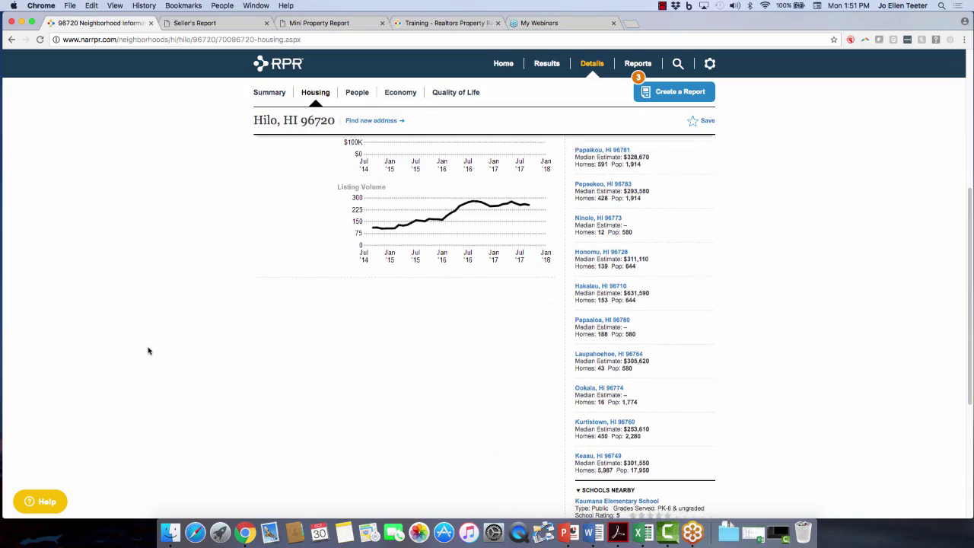
scroll(149, 351, up, 5)
Open the People tab and scroll through Hilo 96720's education, income and occupation charts.
click(366, 131)
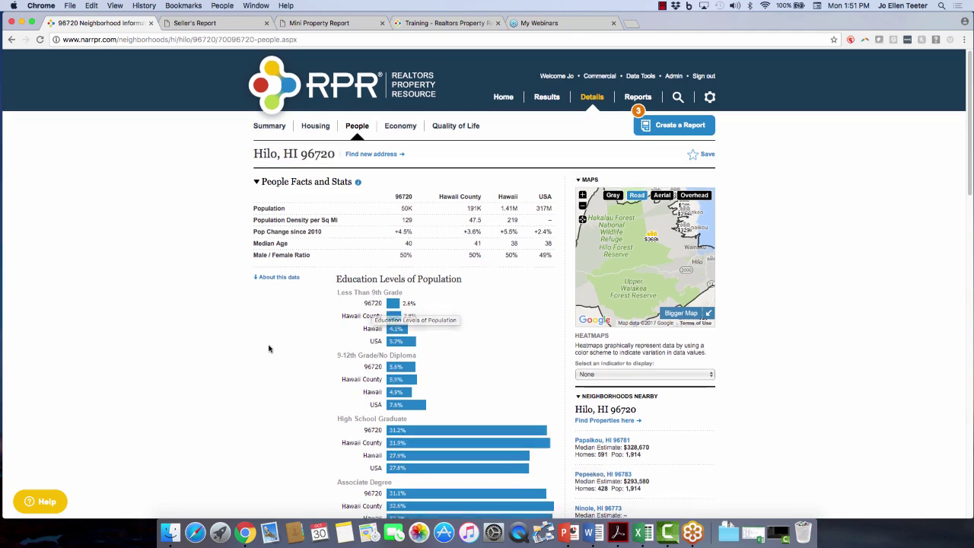
scroll(268, 348, down, 3)
scroll(269, 348, down, 10)
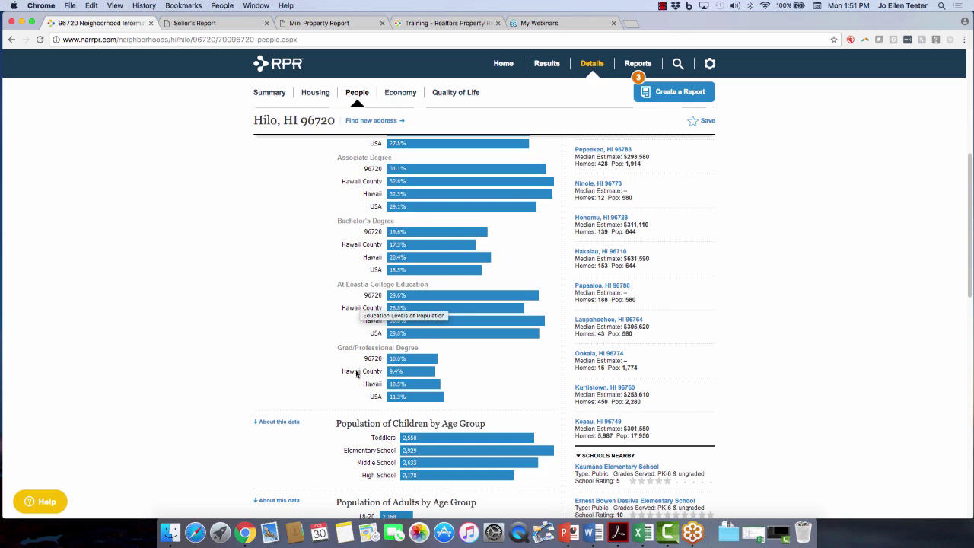
scroll(340, 335, down, 5)
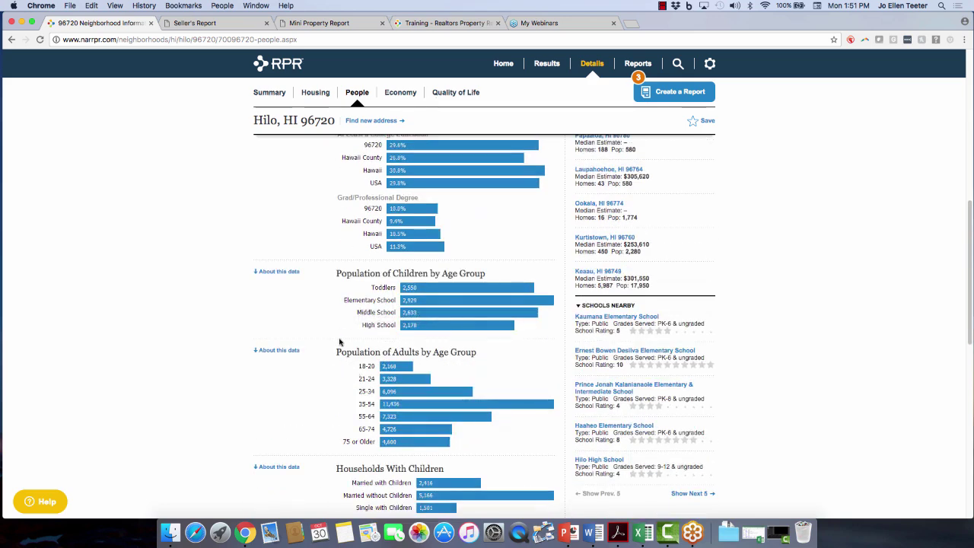
scroll(340, 342, down, 2)
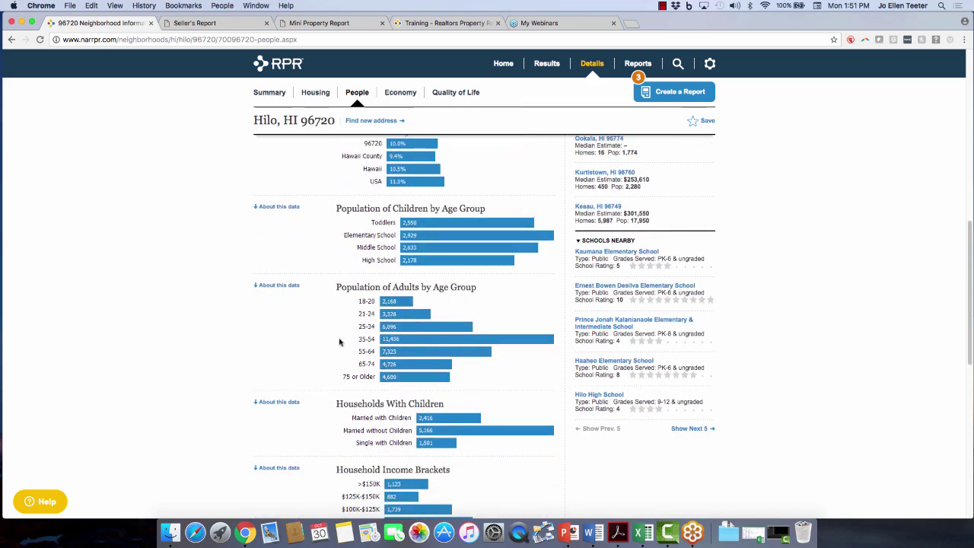
scroll(316, 344, down, 1)
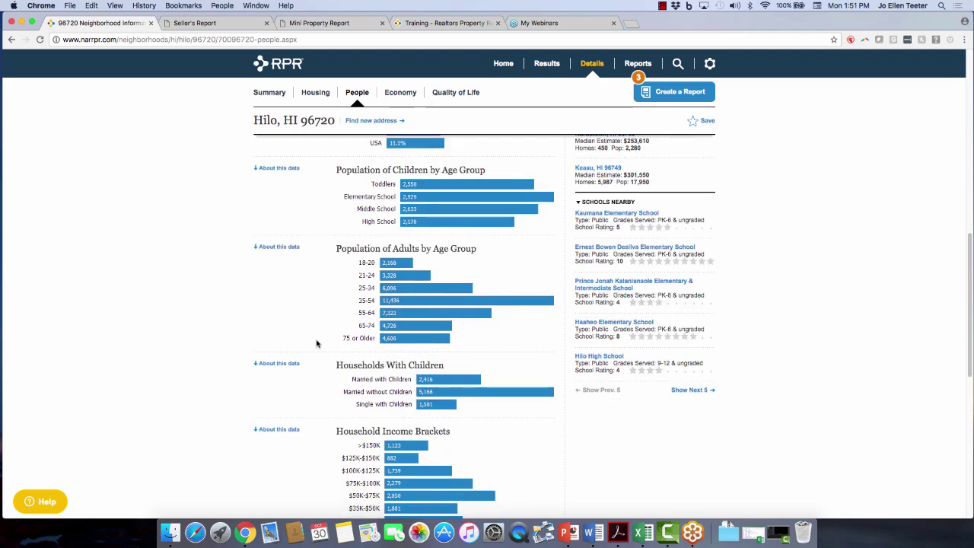
scroll(317, 344, down, 4)
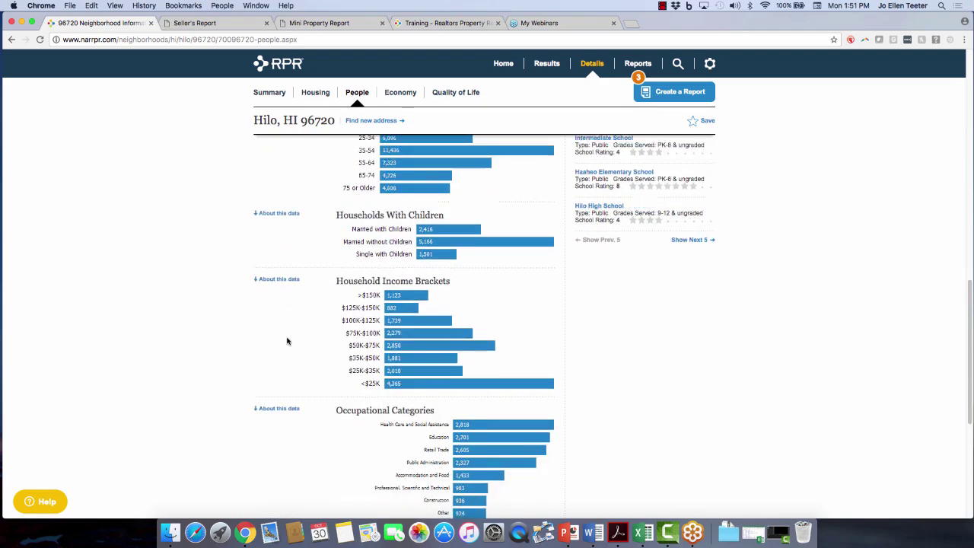
scroll(287, 341, down, 1)
scroll(302, 317, down, 2)
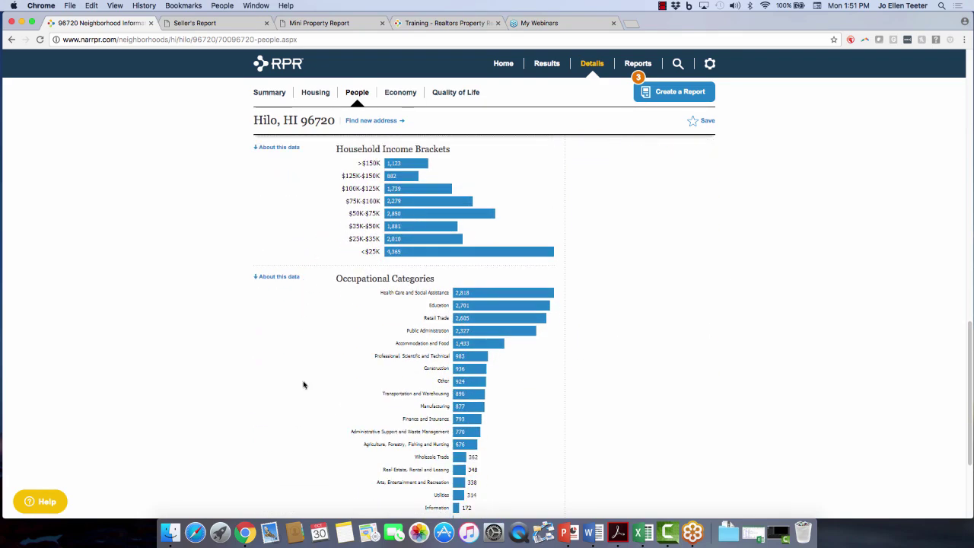
scroll(308, 419, down, 2)
scroll(309, 420, down, 1)
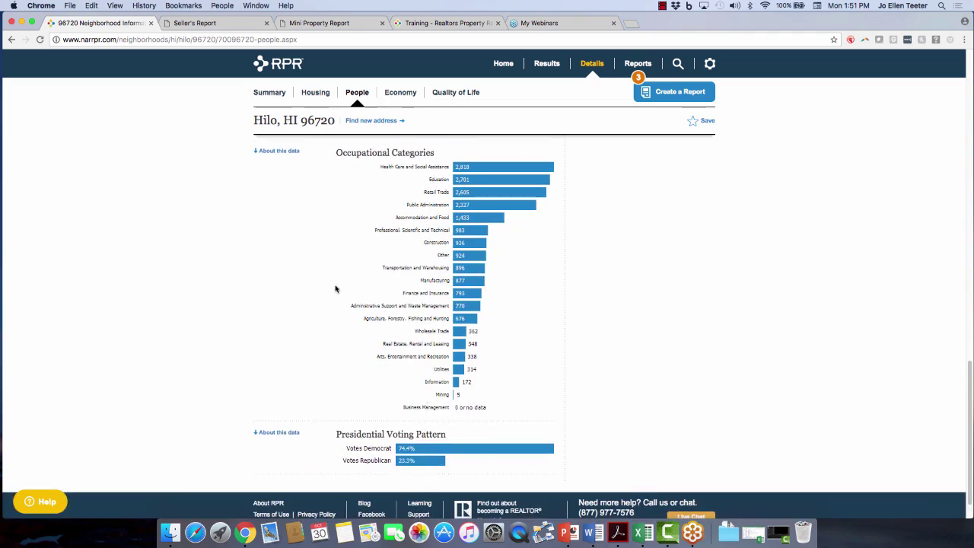
scroll(276, 223, up, 7)
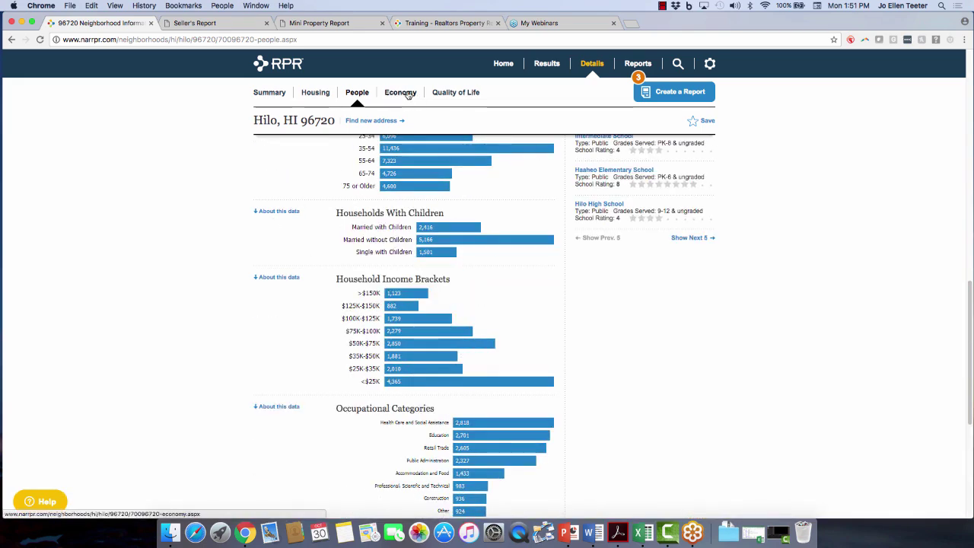
Open Quality of Life and scroll through commute, temperature, rainfall and walkability charts, then back up.
click(460, 96)
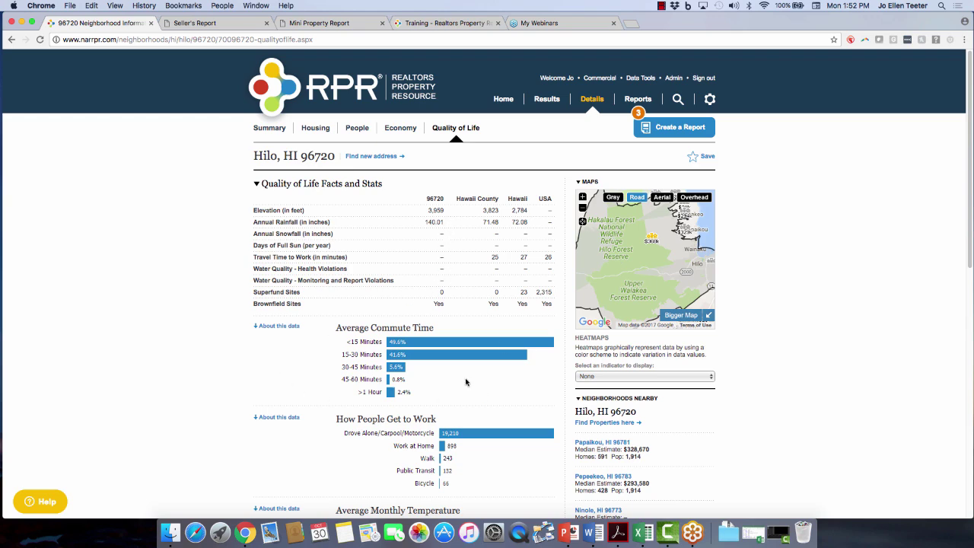
scroll(466, 382, down, 3)
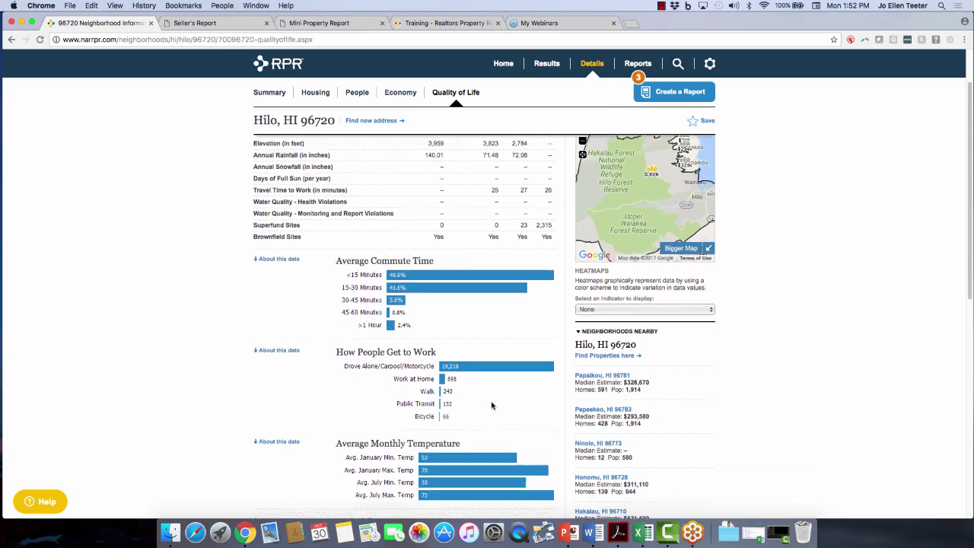
scroll(491, 406, down, 3)
scroll(490, 380, down, 3)
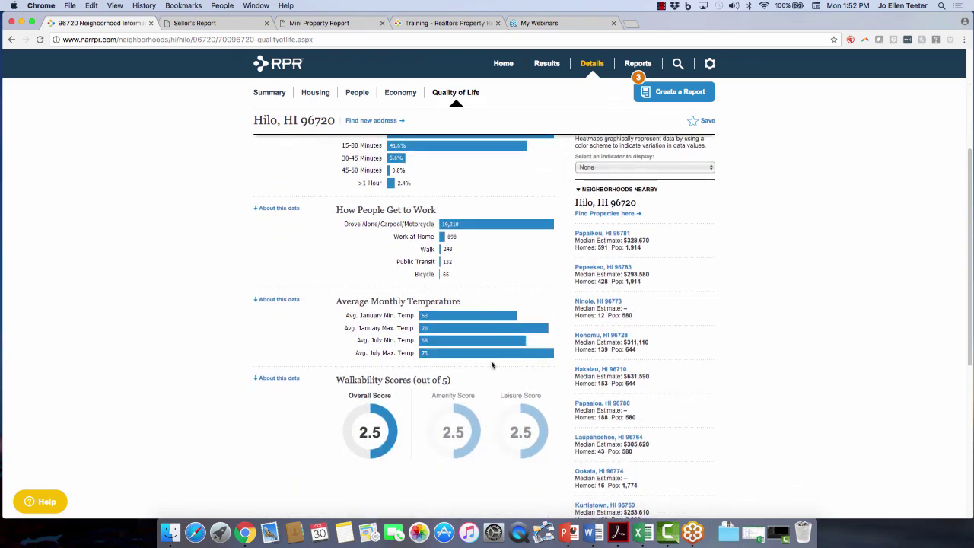
scroll(491, 363, down, 2)
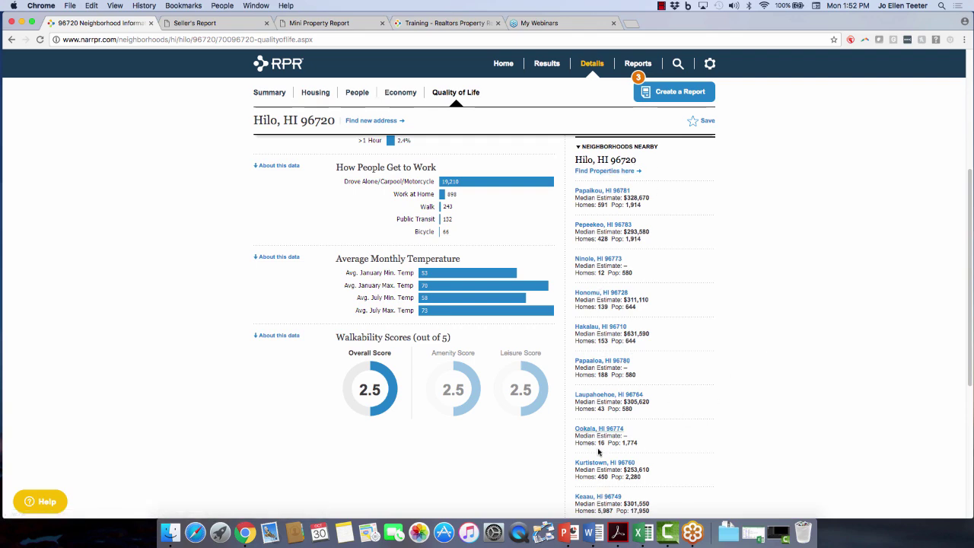
scroll(843, 307, up, 5)
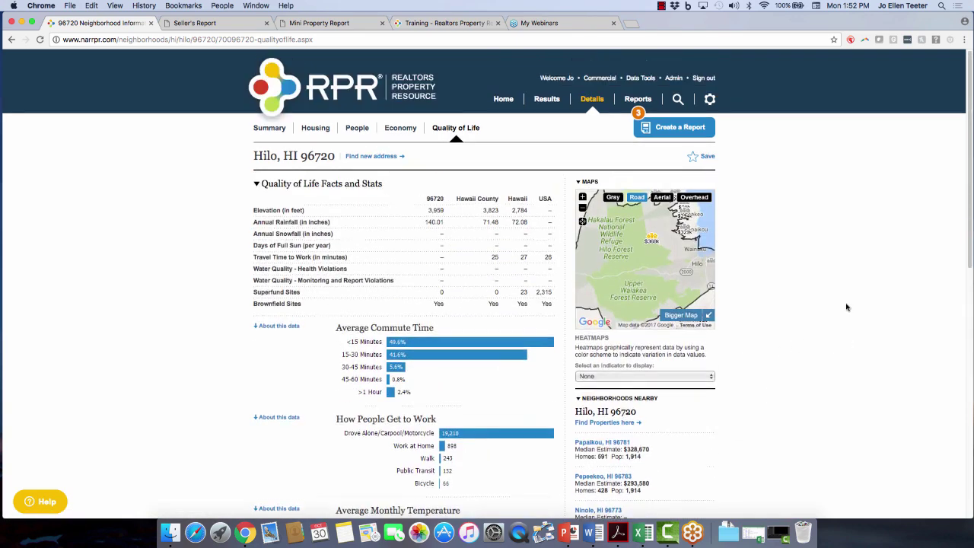
click(553, 103)
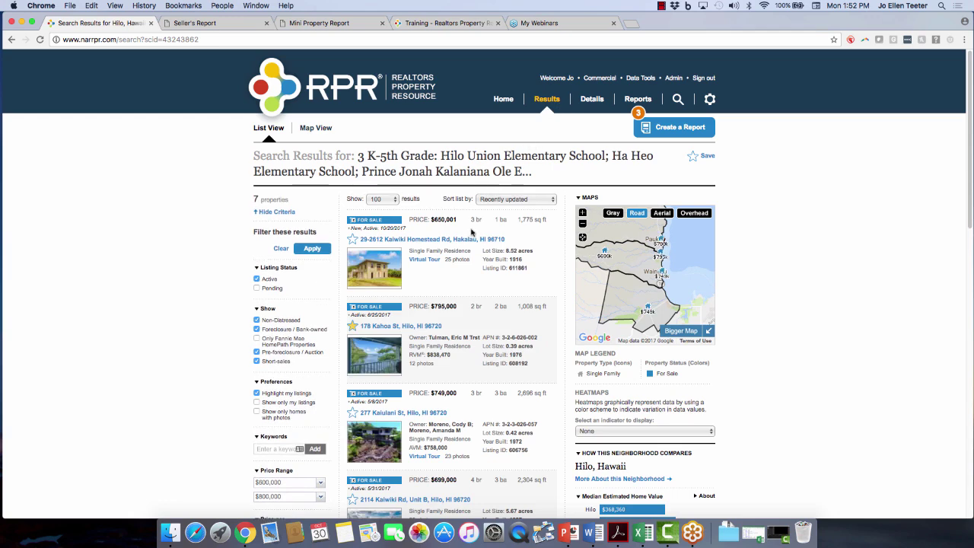
click(396, 327)
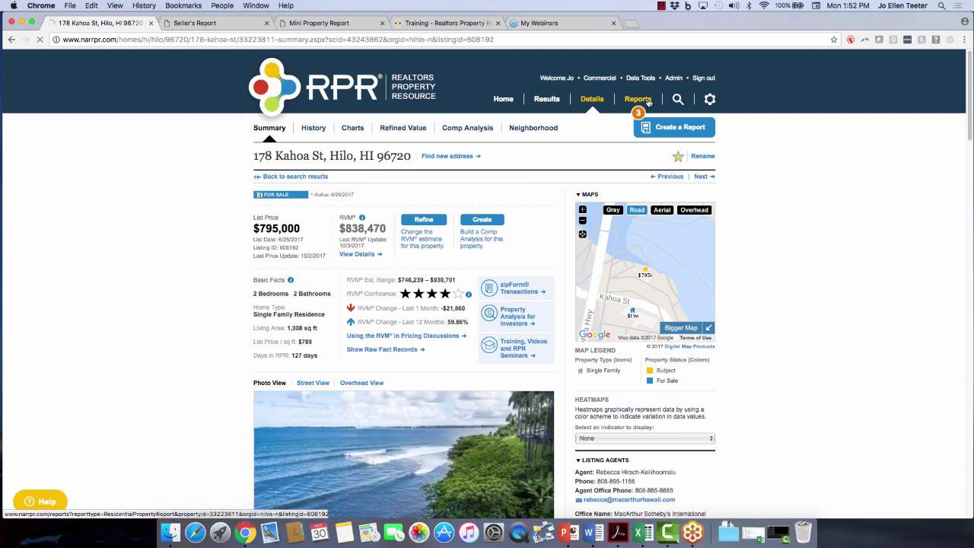
Choose the Mini Property Report, exclude Home Facts, and keep subject property photos at 2 pages.
click(647, 103)
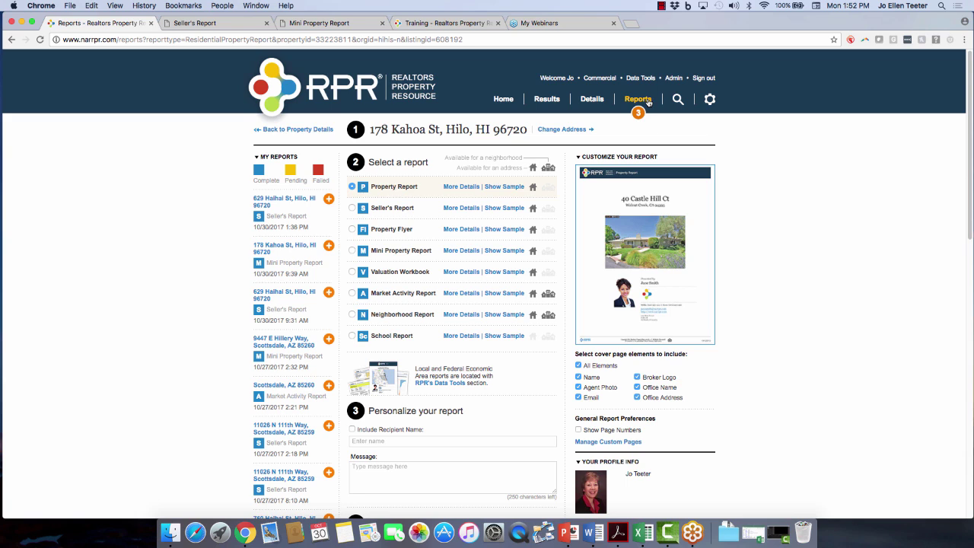
click(459, 251)
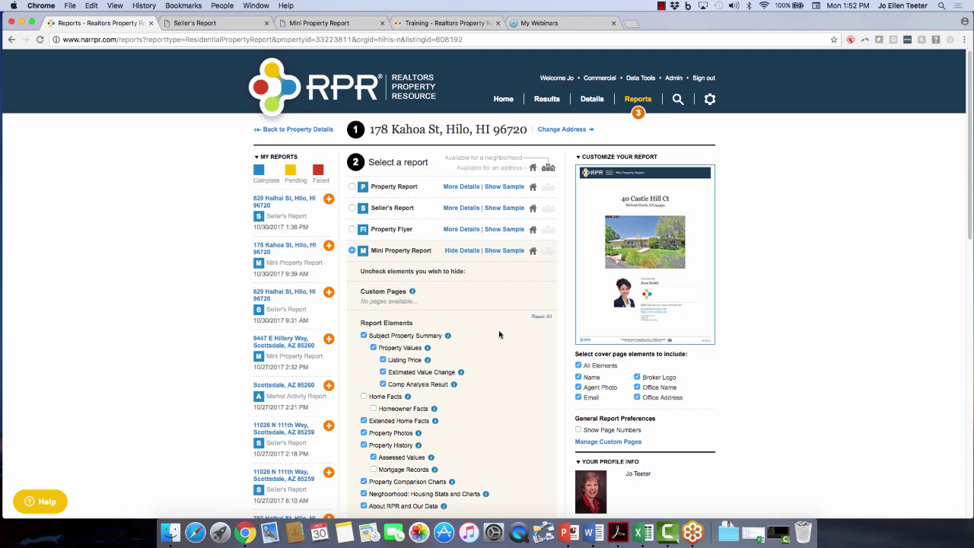
scroll(499, 335, down, 3)
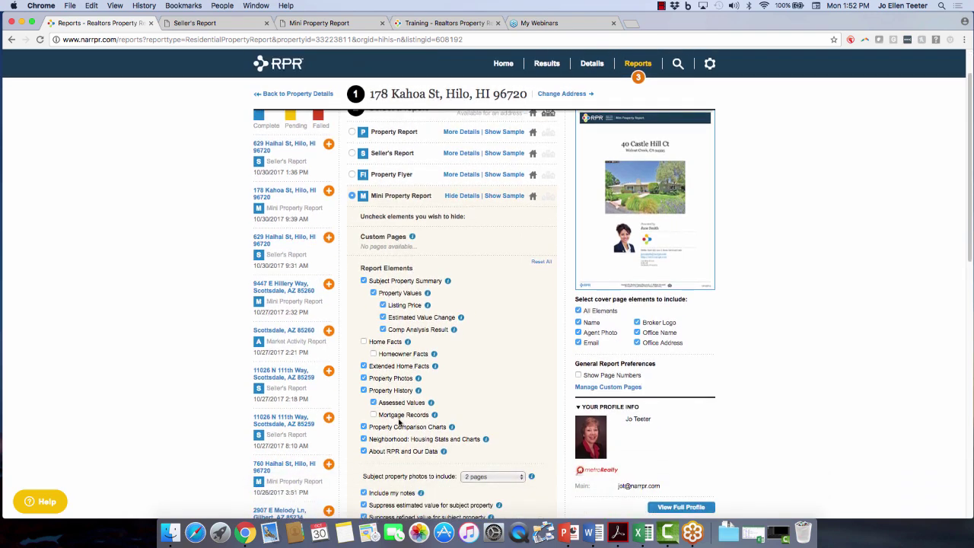
scroll(398, 422, down, 2)
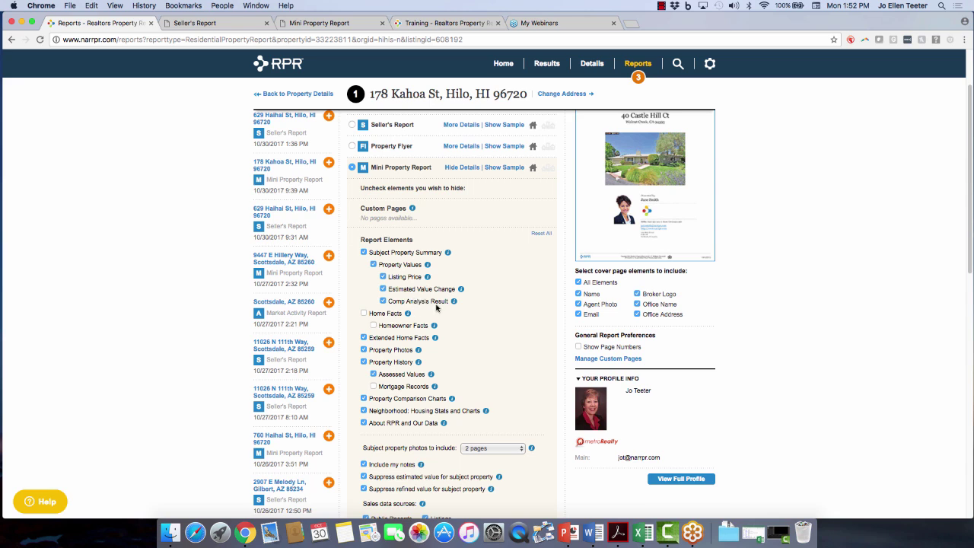
click(364, 314)
scroll(473, 355, down, 3)
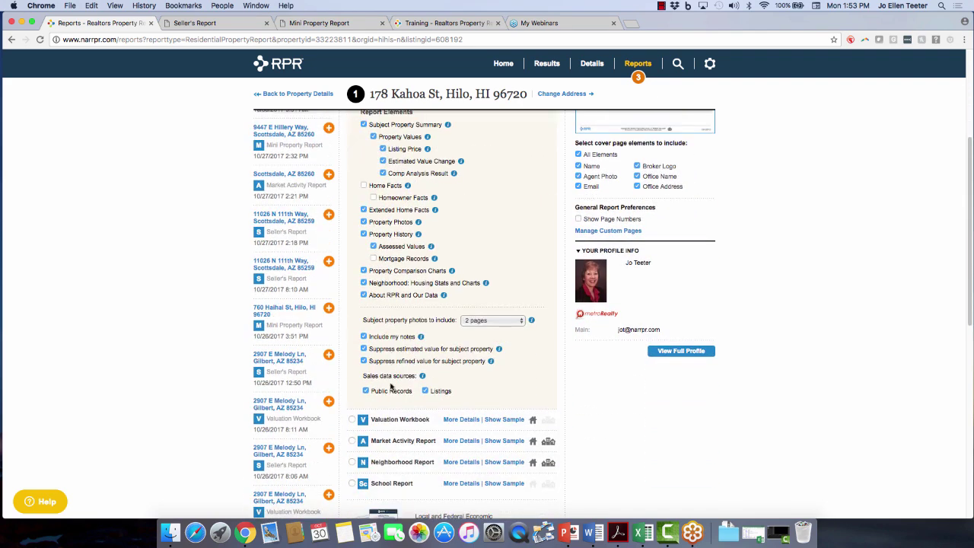
click(522, 321)
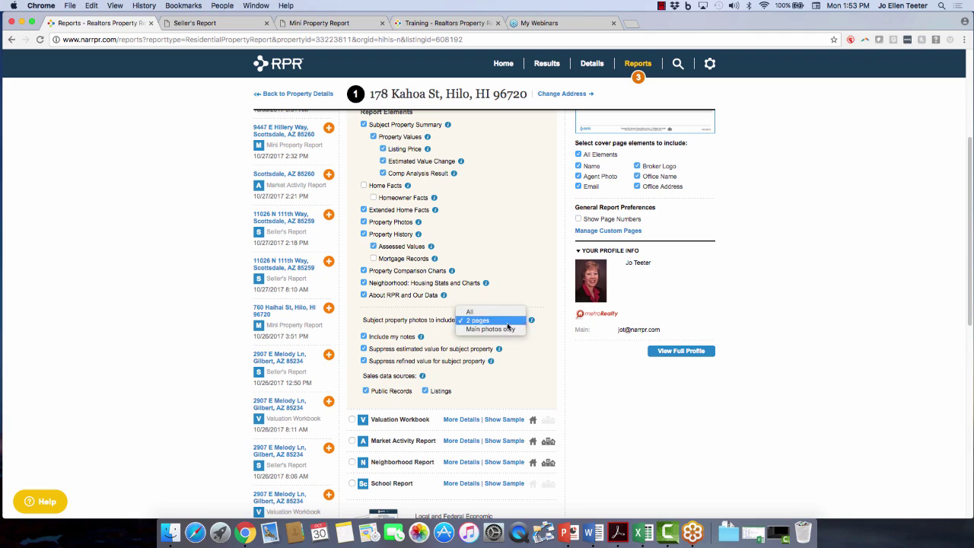
click(507, 324)
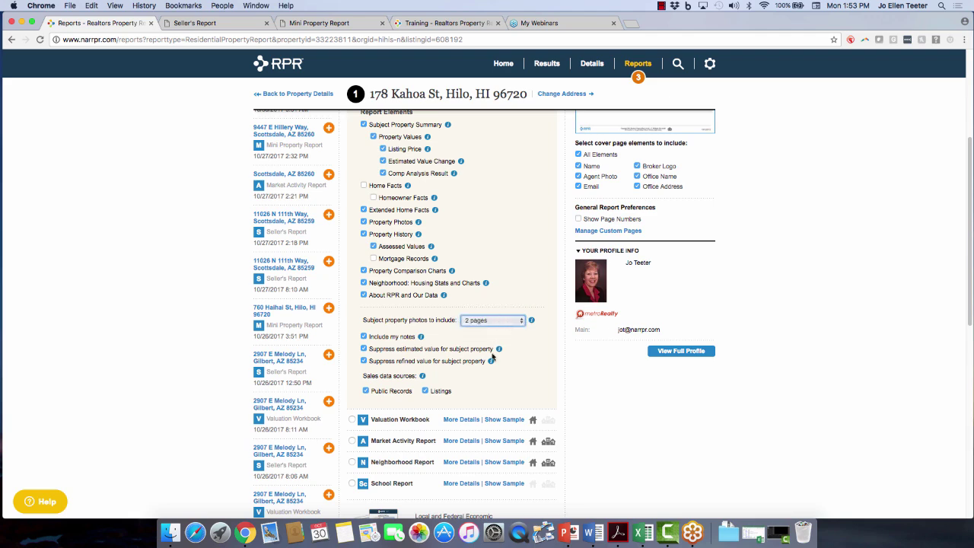
scroll(492, 352, down, 1)
scroll(492, 352, up, 5)
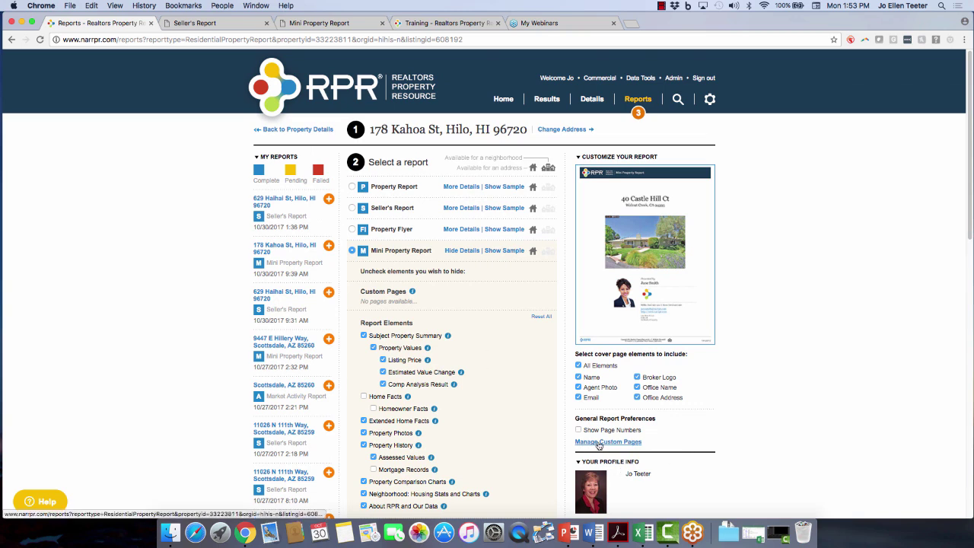
Open Manage Custom Pages and upload the IntroductionLetter PDF as a custom page.
click(601, 442)
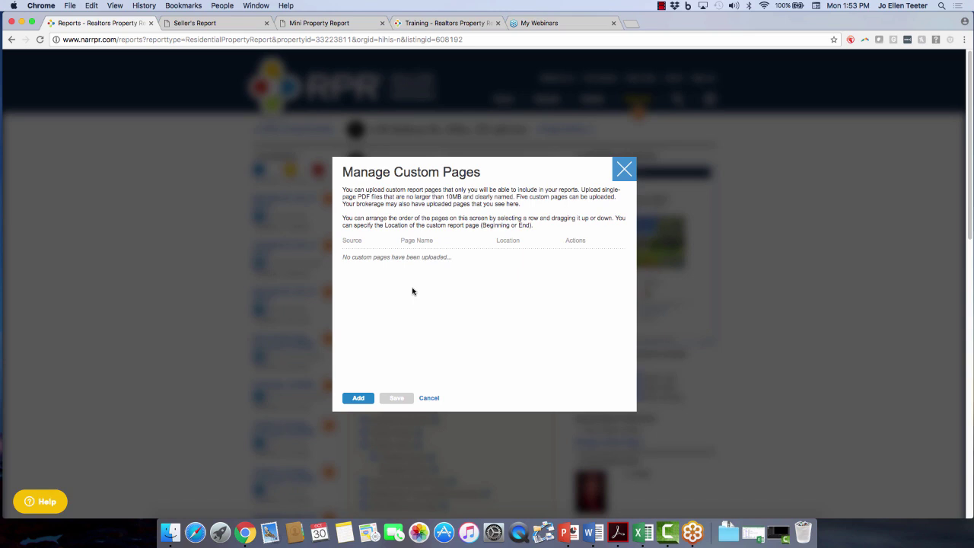
click(358, 399)
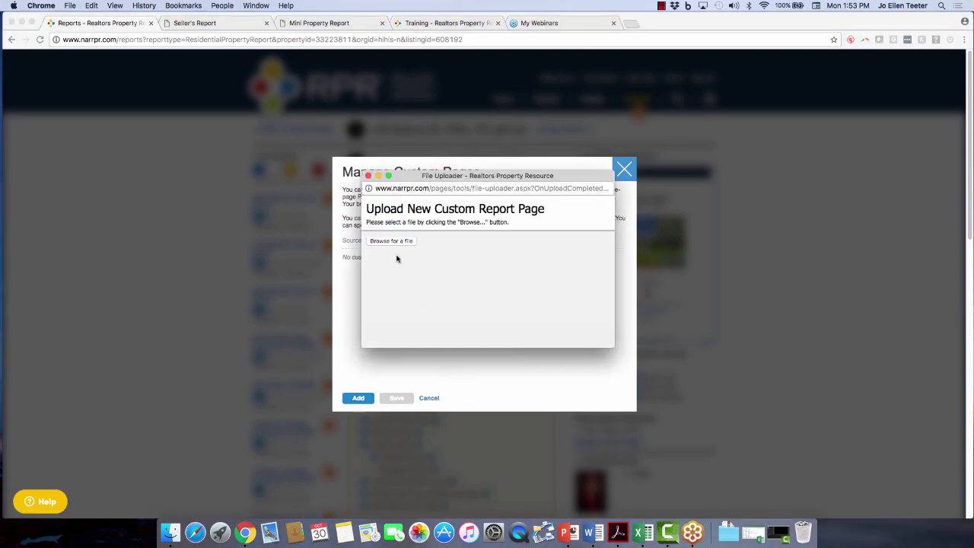
click(387, 242)
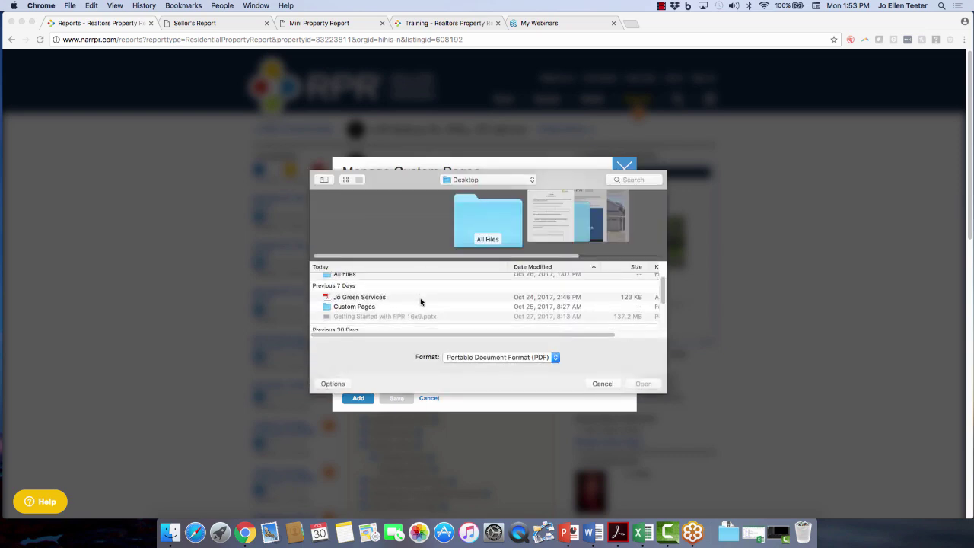
scroll(419, 301, down, 5)
click(366, 282)
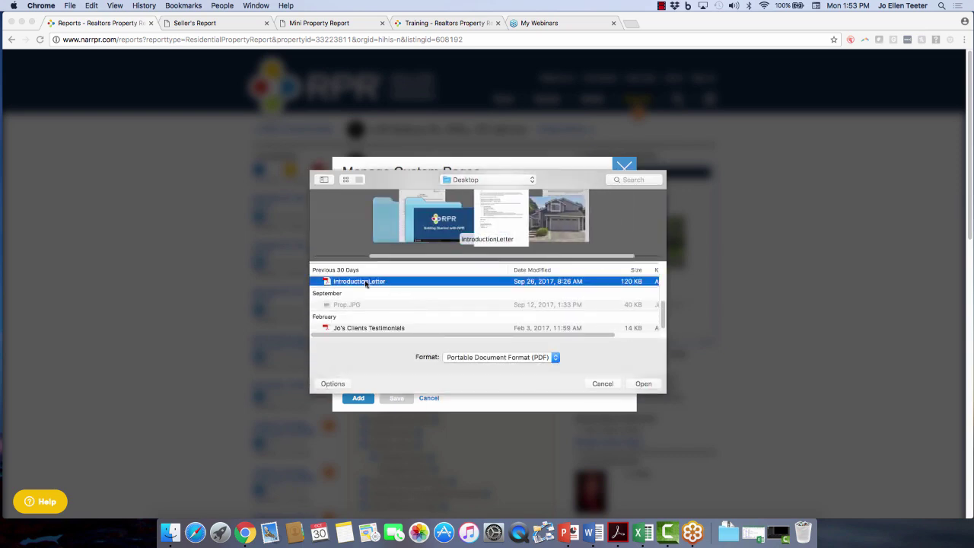
click(644, 384)
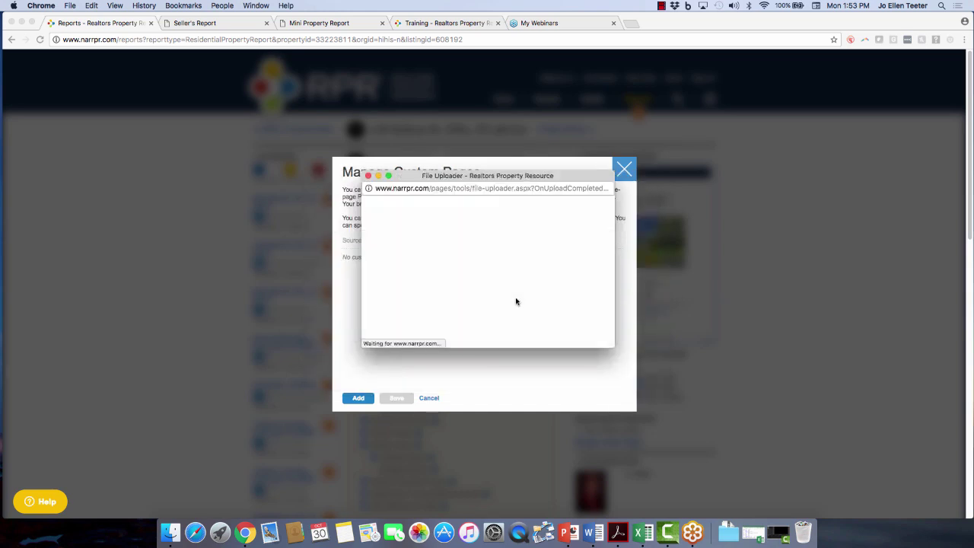
Upload the client testimonials PDF as a second custom page.
click(359, 397)
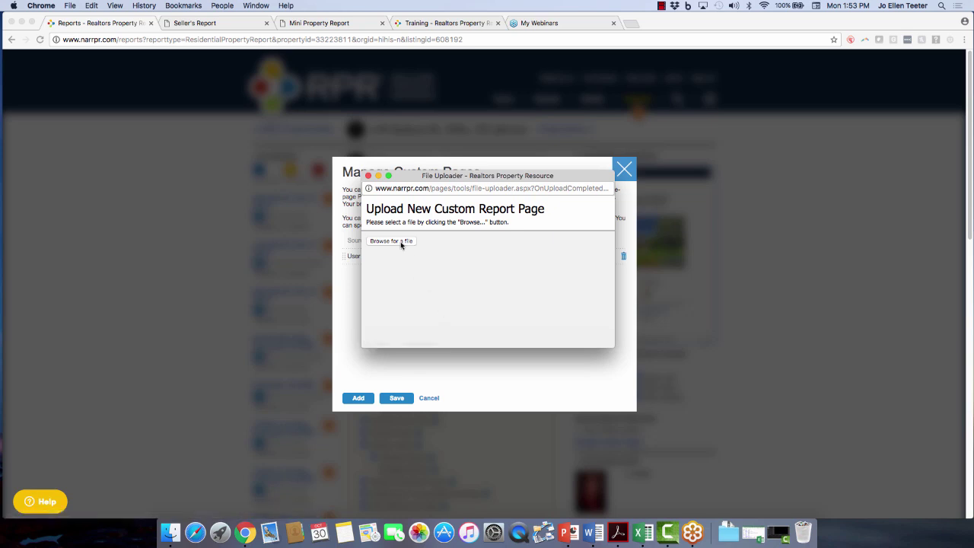
click(396, 240)
scroll(481, 310, down, 5)
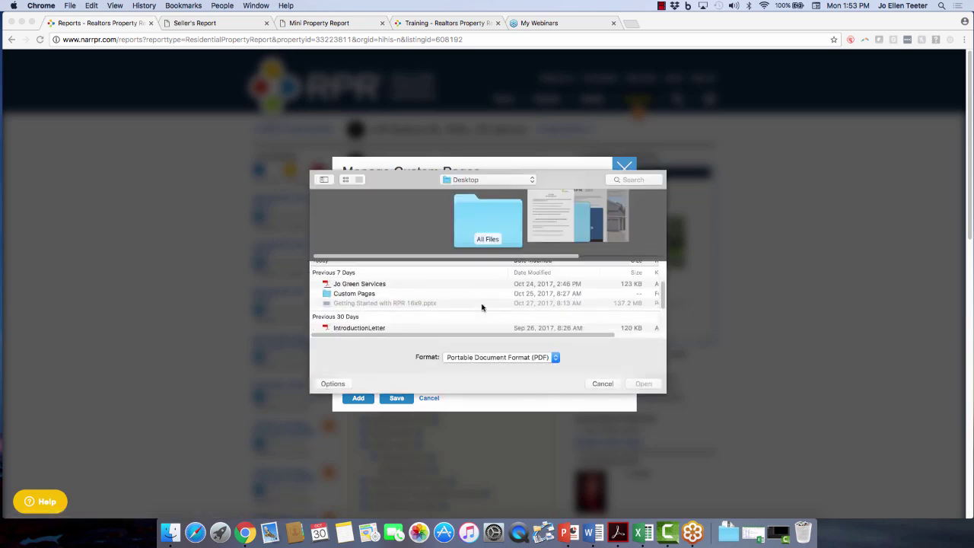
click(402, 326)
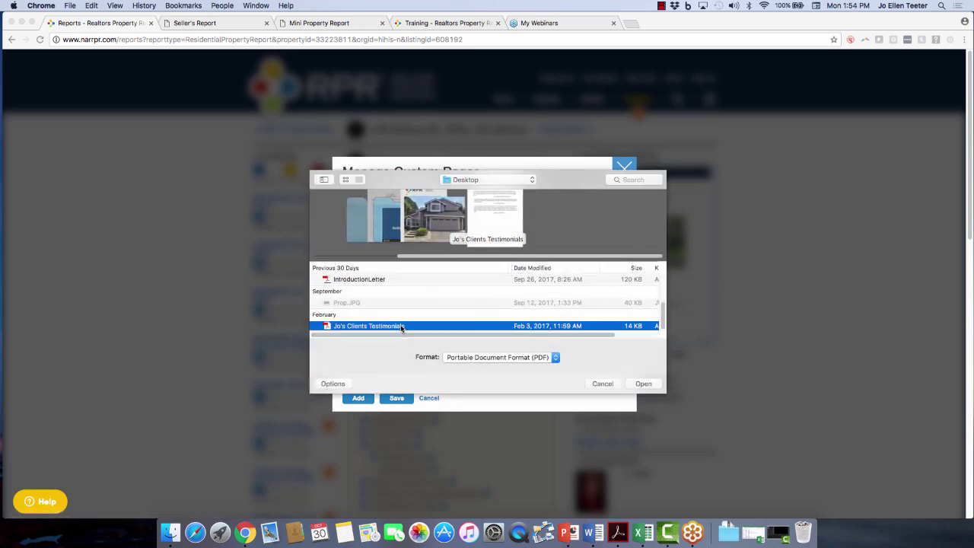
click(643, 383)
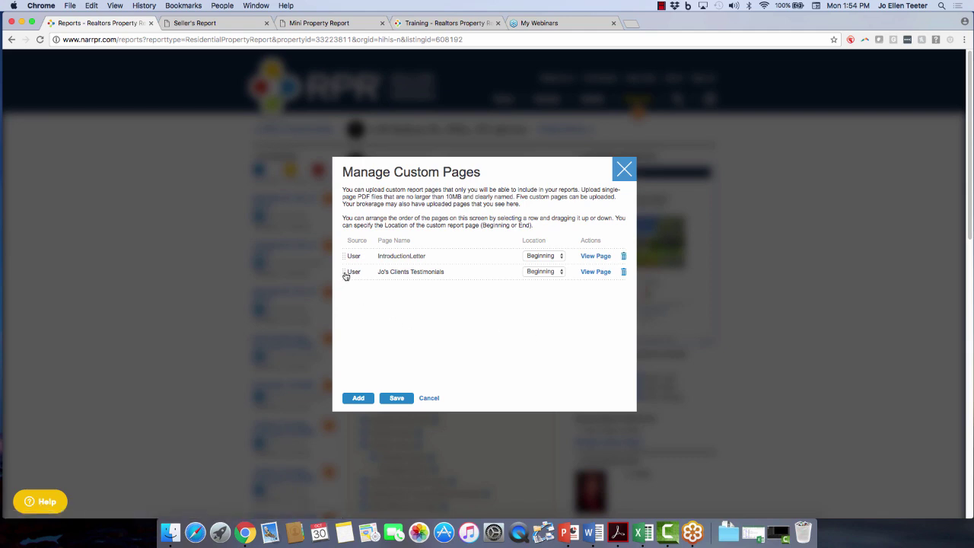
Reorder the custom pages and rename IntroductionLetter to the agent's personalized Intro Letter title.
drag(343, 273, 345, 256)
click(409, 257)
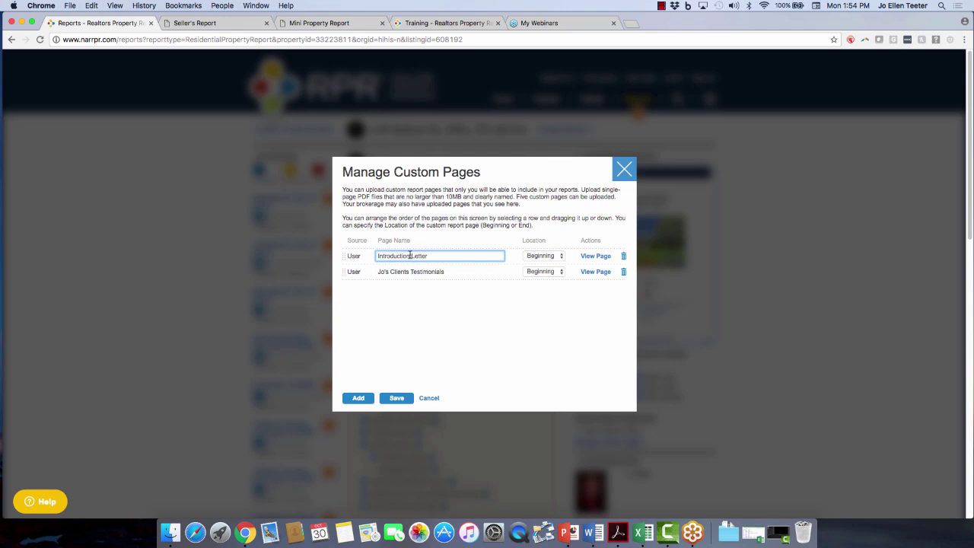
drag(408, 257, 373, 260)
text(Jo's Intro)
key(BackSpace)
Keep the letter page's location at Beginning and save the custom pages.
click(541, 259)
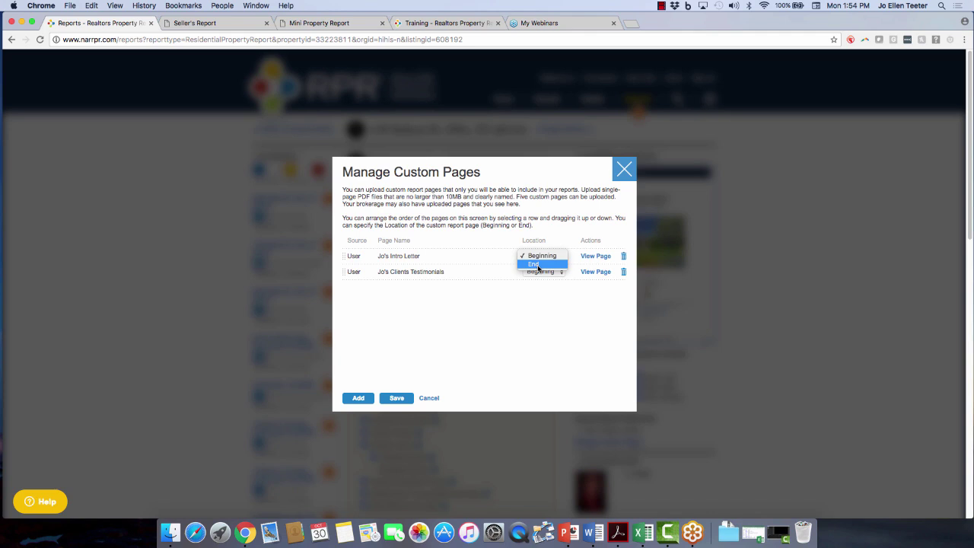
click(517, 331)
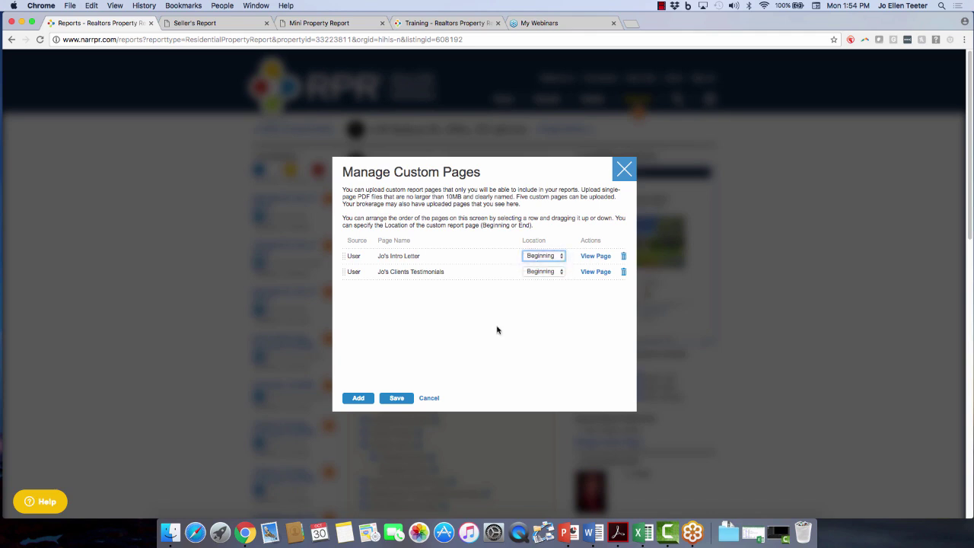
click(402, 399)
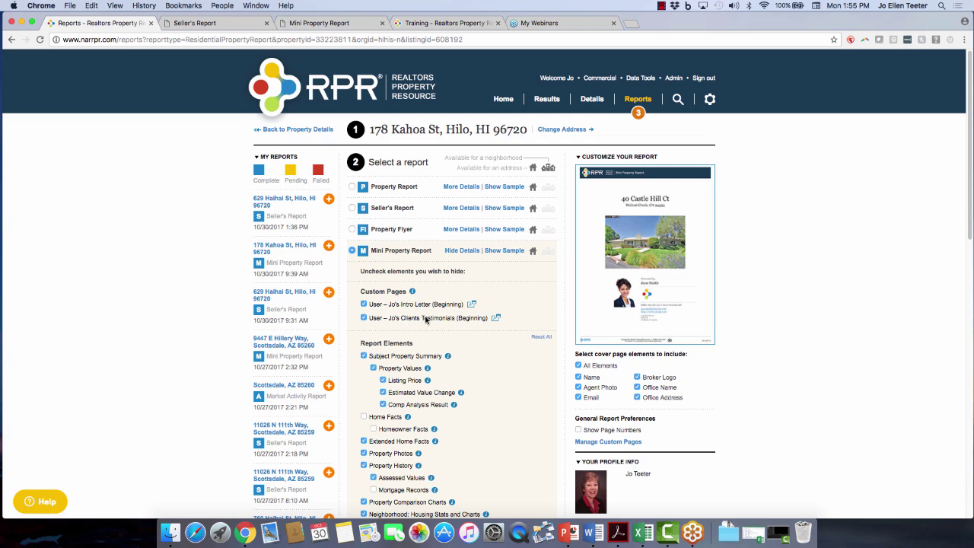
Select the Property Report instead of Seller's Report and review its Custom Pages and Report Elements.
click(458, 208)
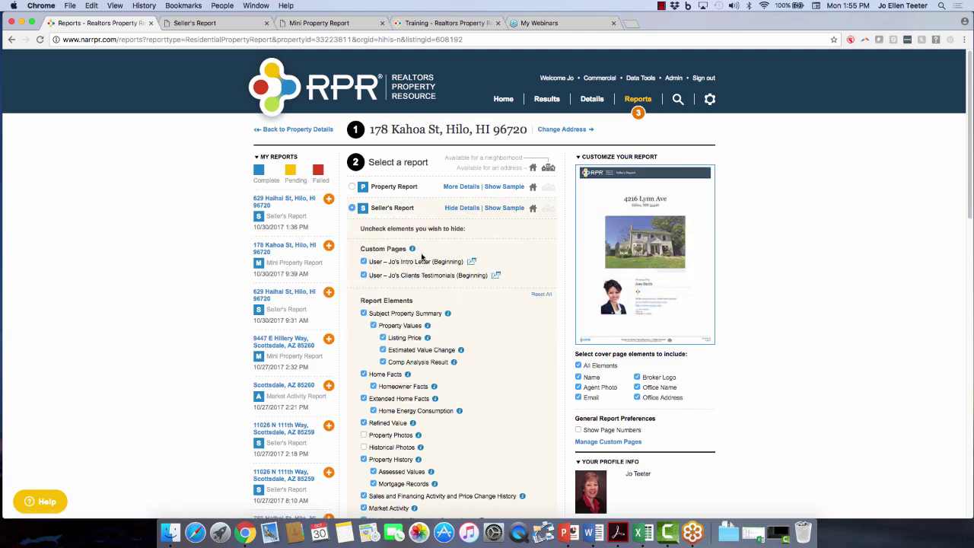
click(465, 187)
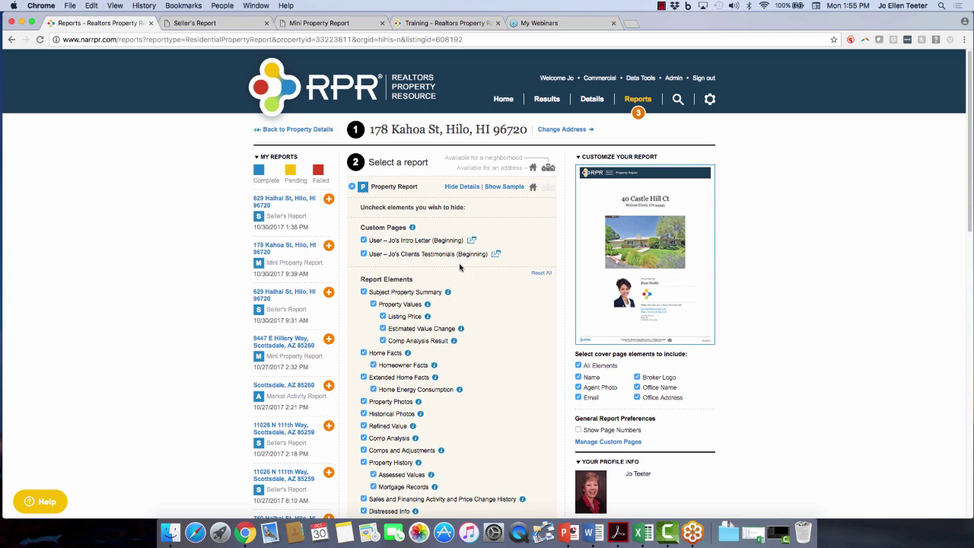
scroll(464, 327, down, 2)
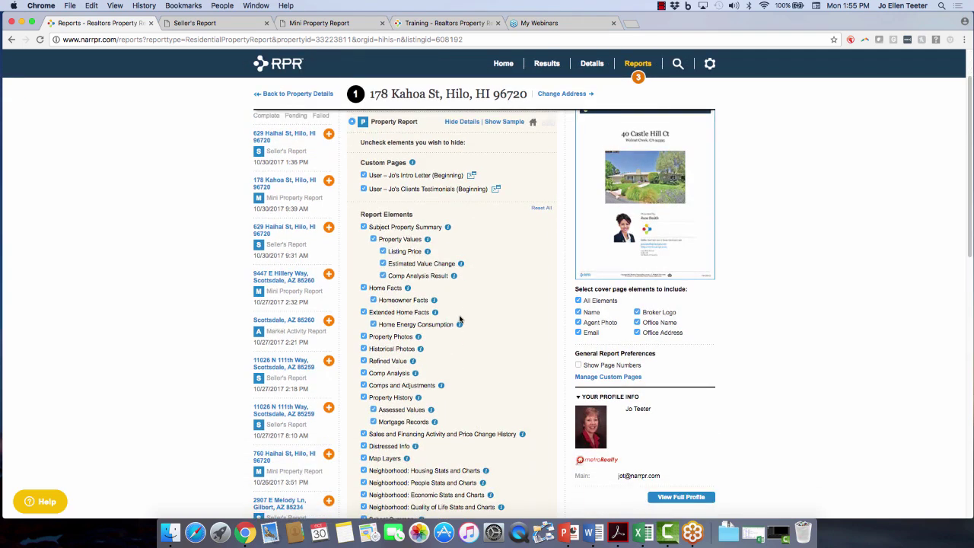
scroll(459, 320, down, 2)
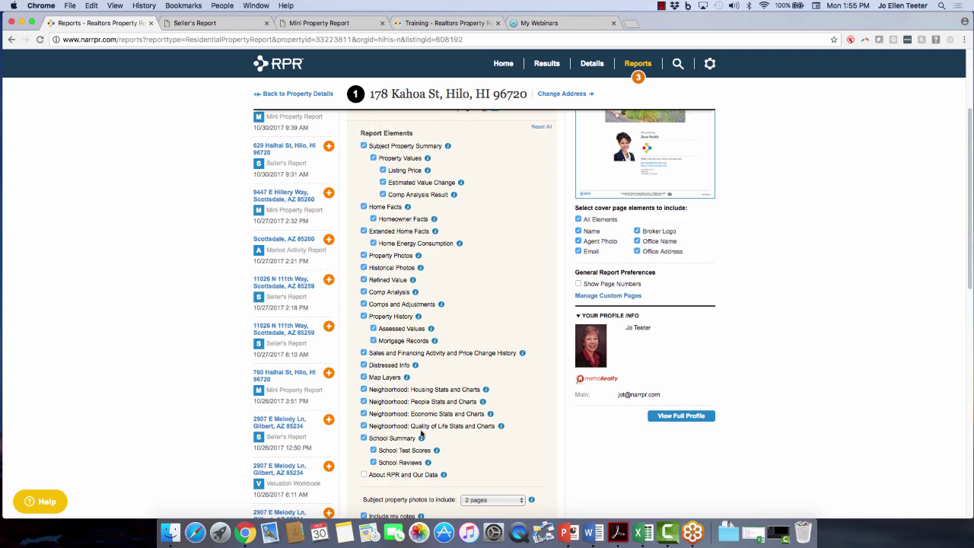
scroll(463, 356, up, 3)
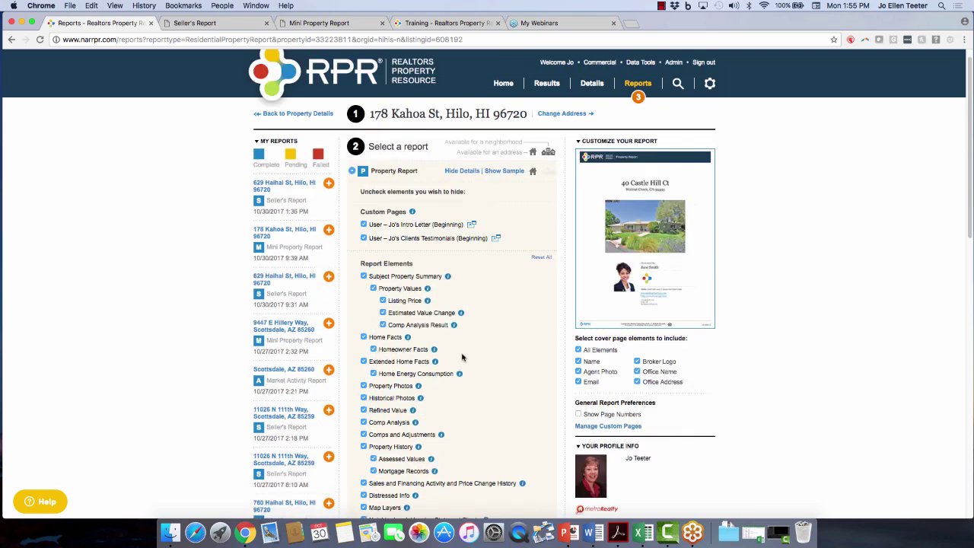
scroll(446, 374, down, 4)
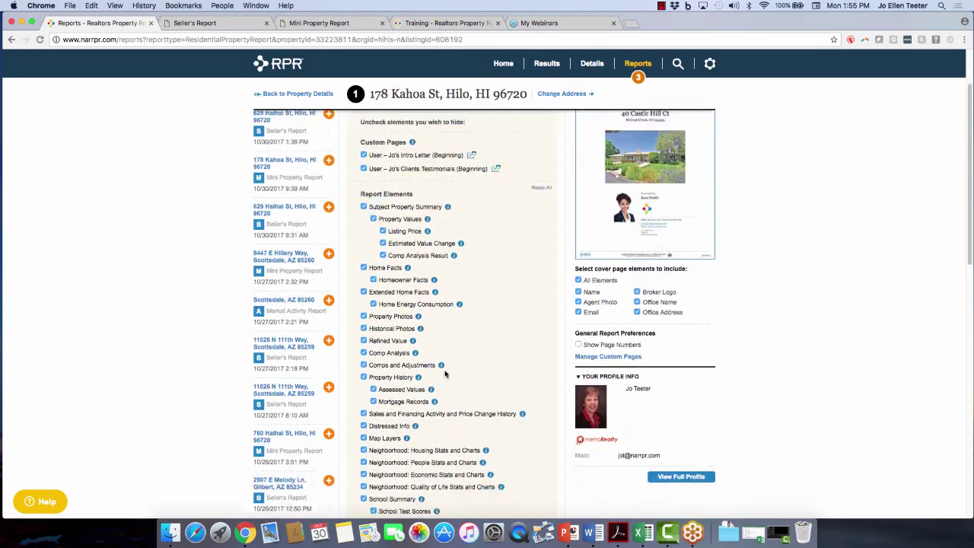
scroll(446, 374, down, 10)
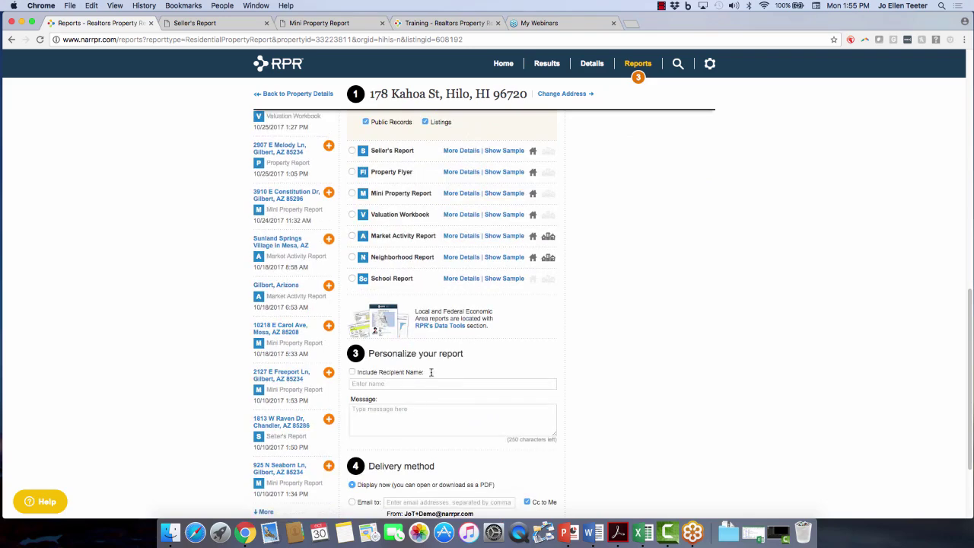
scroll(424, 409, down, 1)
scroll(428, 426, up, 3)
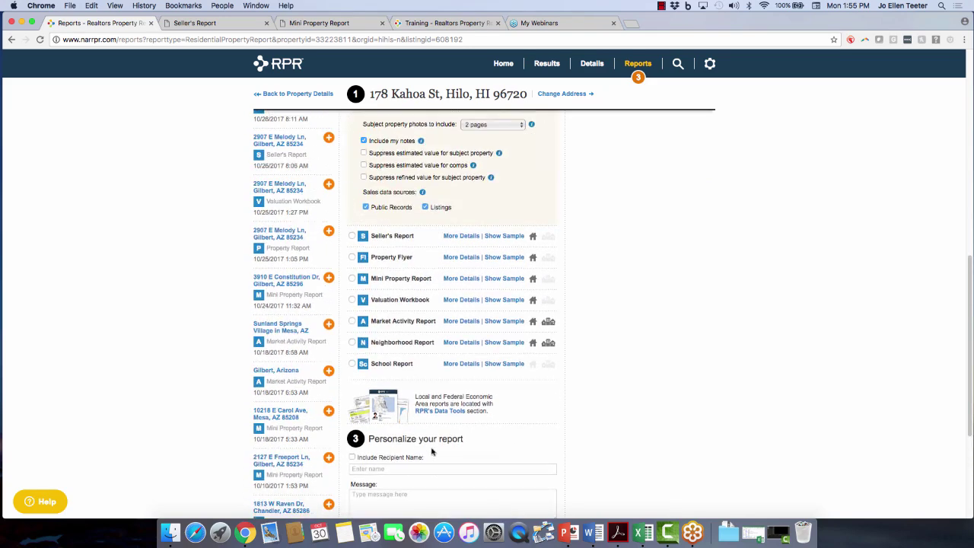
Try the School Report with the elementary school, then dismiss the school dialog.
click(457, 365)
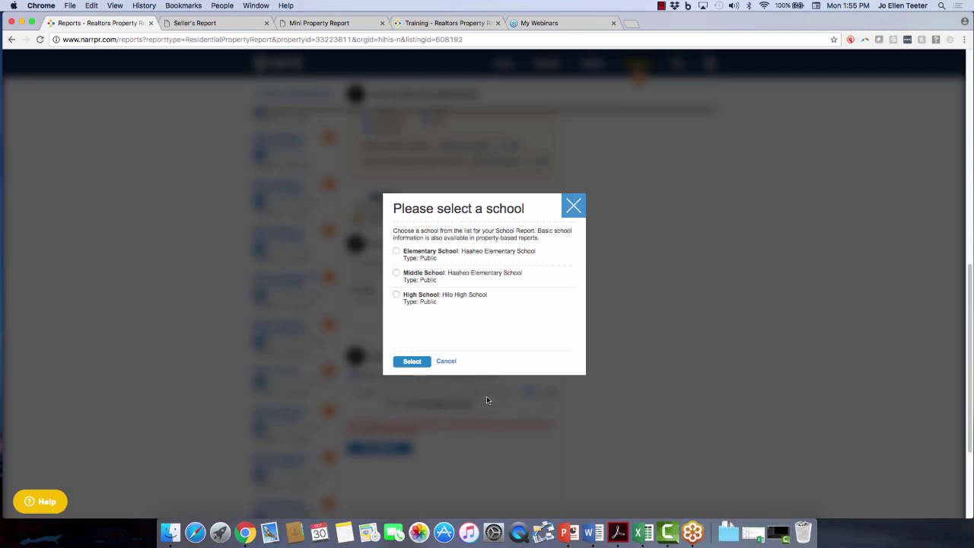
click(396, 252)
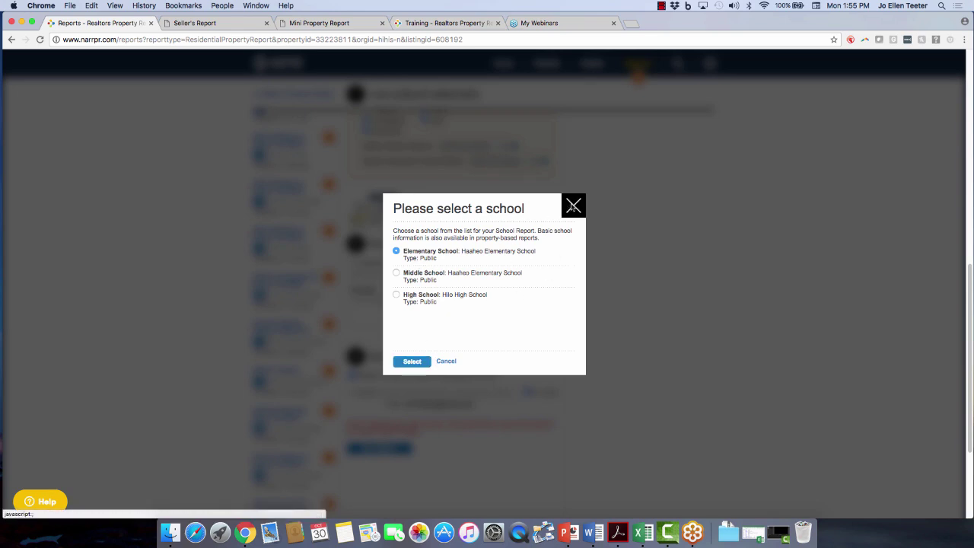
click(567, 207)
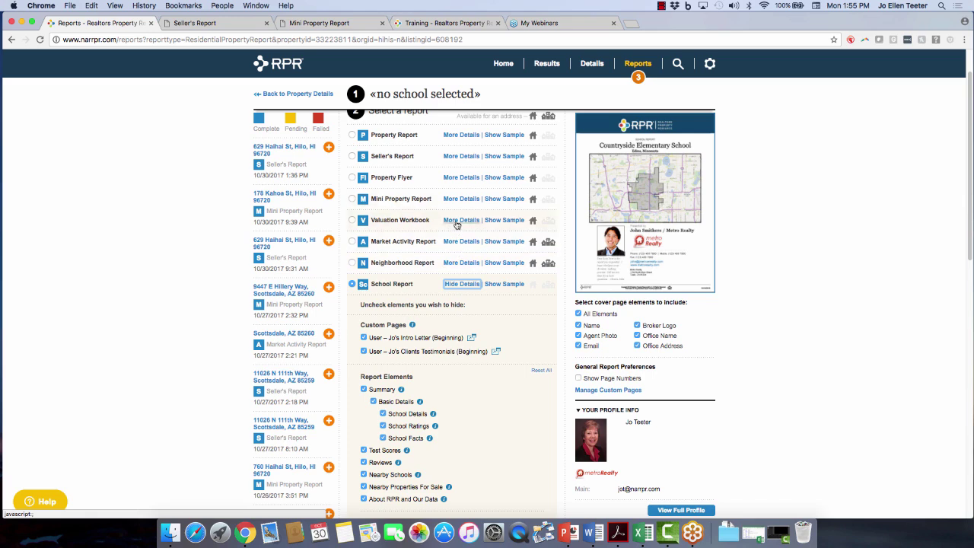
Switch to the Property Flyer and enter the headline 'Open House Saturday'.
click(468, 178)
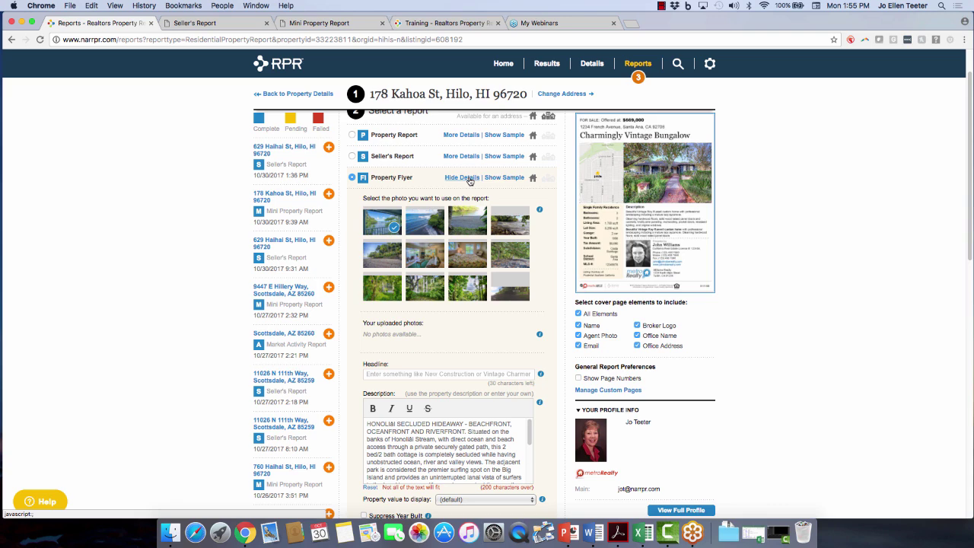
click(451, 373)
text(Open)
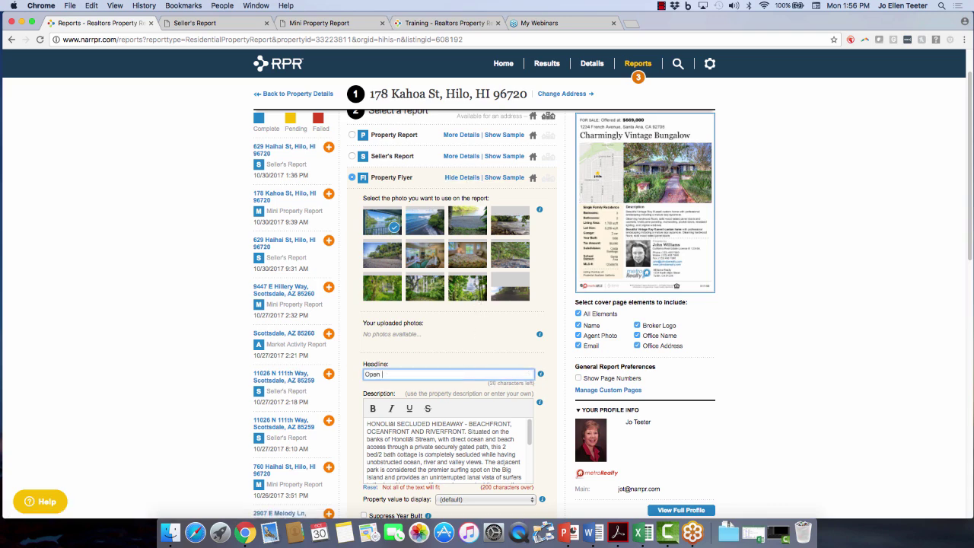
text( House Saturday)
scroll(649, 225, up, 2)
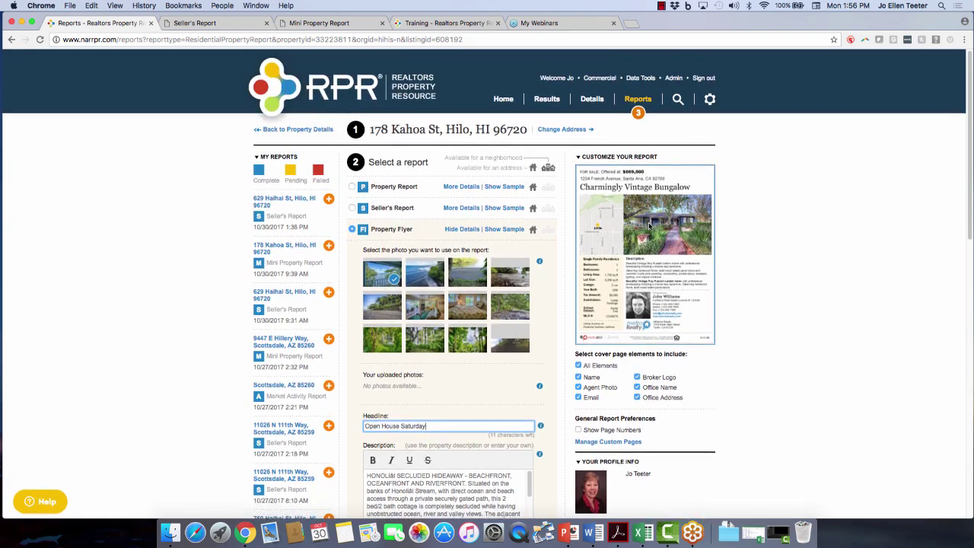
Return to the RPR home page and scroll down past the property search.
click(502, 100)
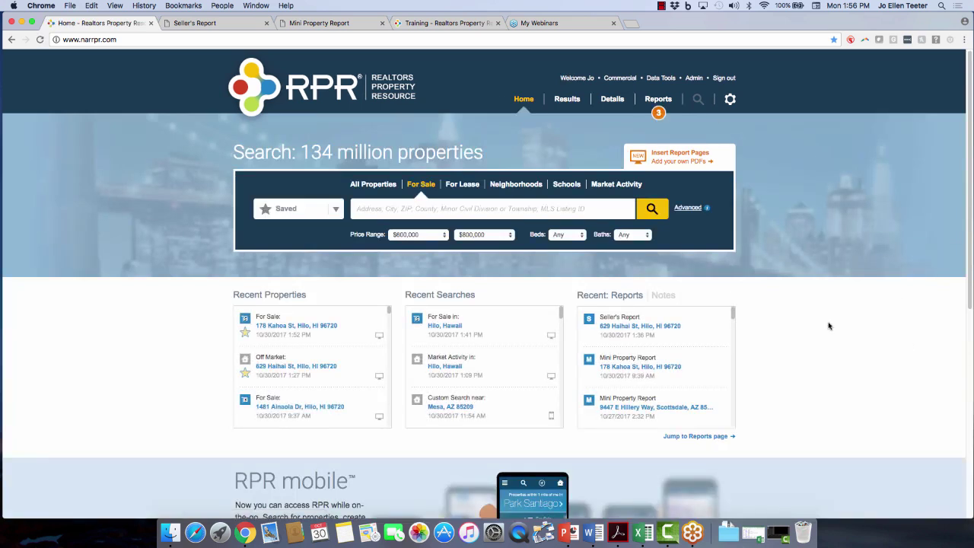
scroll(830, 325, down, 1)
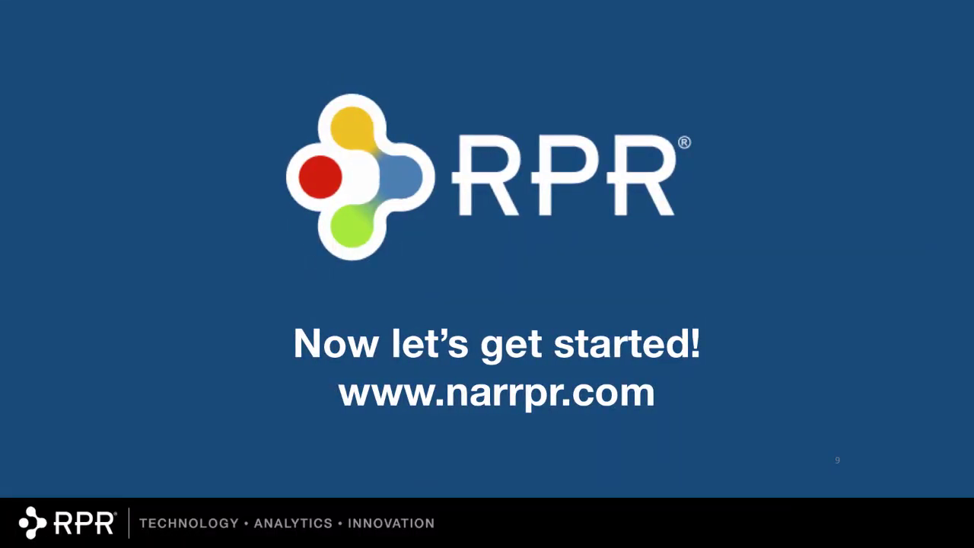
Advance past the 'Login, Password Reset & Account Creation' section slide to slide 11, 'Login Page'.
key(Right)
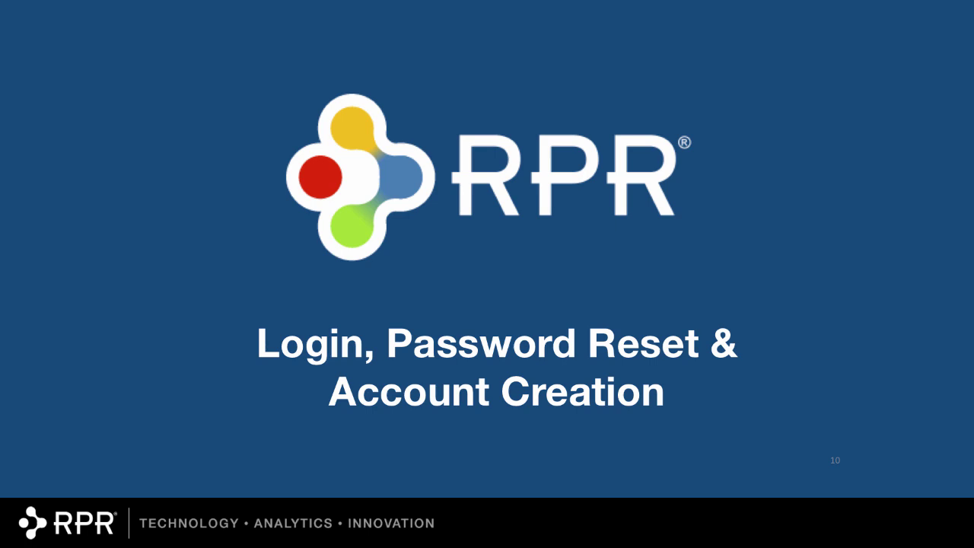
key(Right)
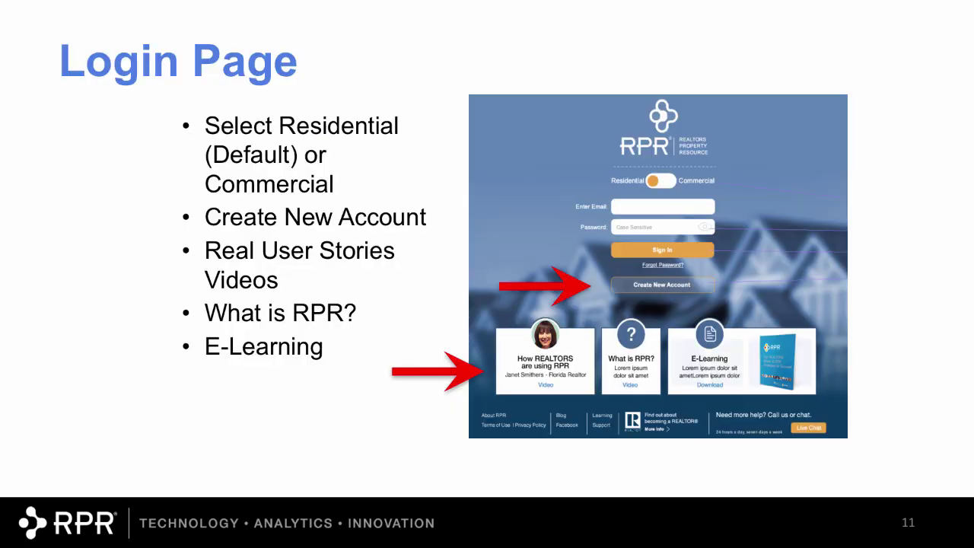